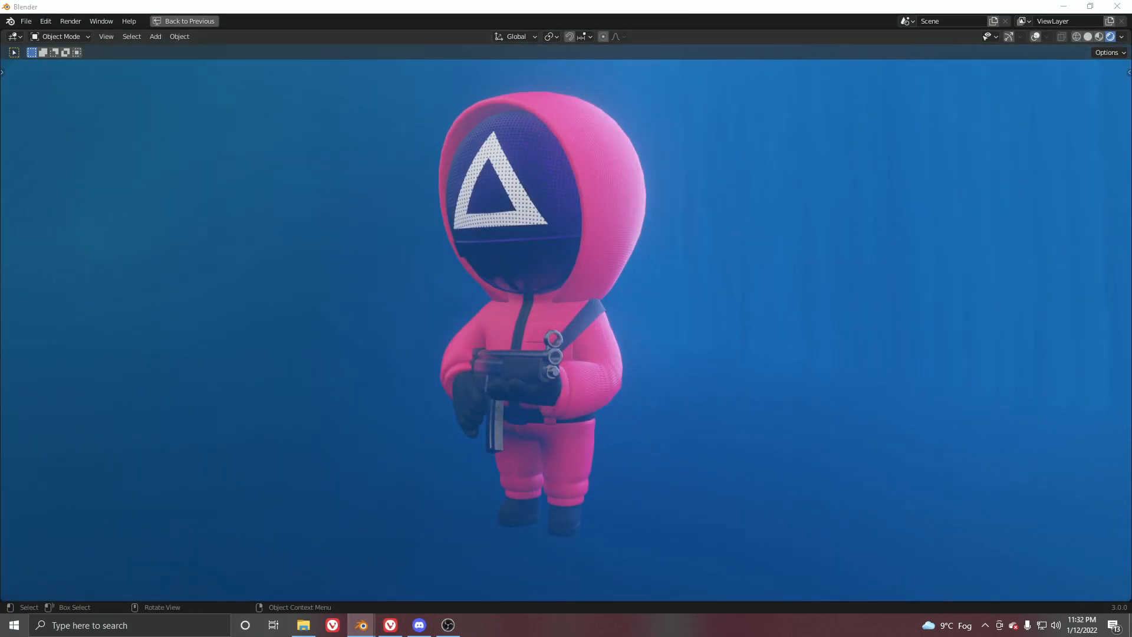
pyautogui.moveTo(497, 291); pyautogui.dragTo(615, 306, button='middle')
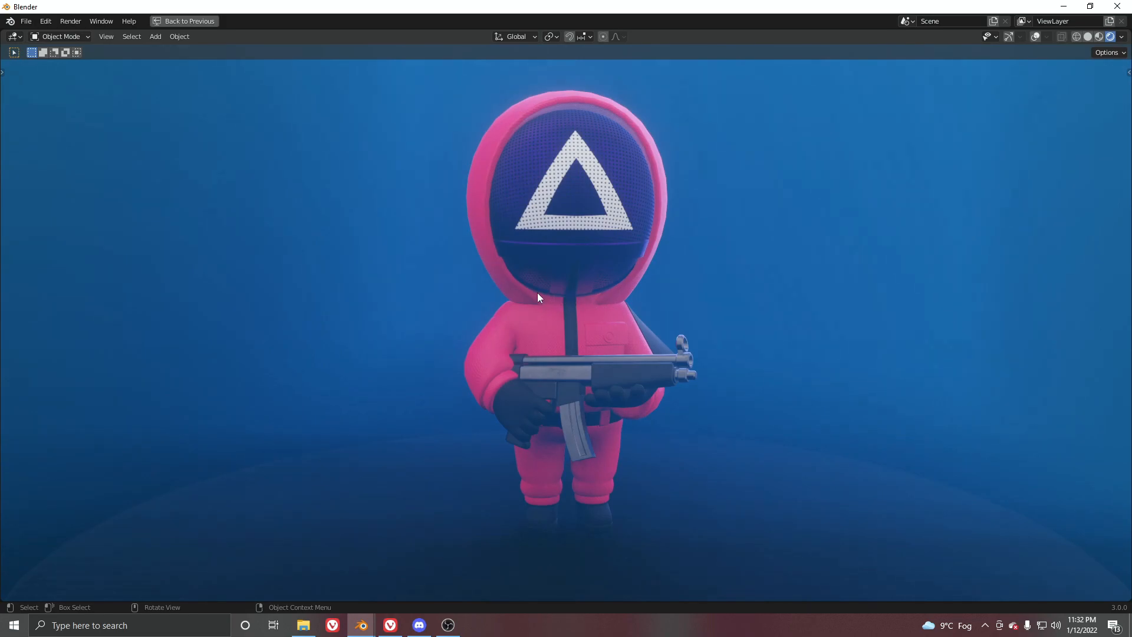
pyautogui.moveTo(542, 292); pyautogui.dragTo(471, 296, button='middle')
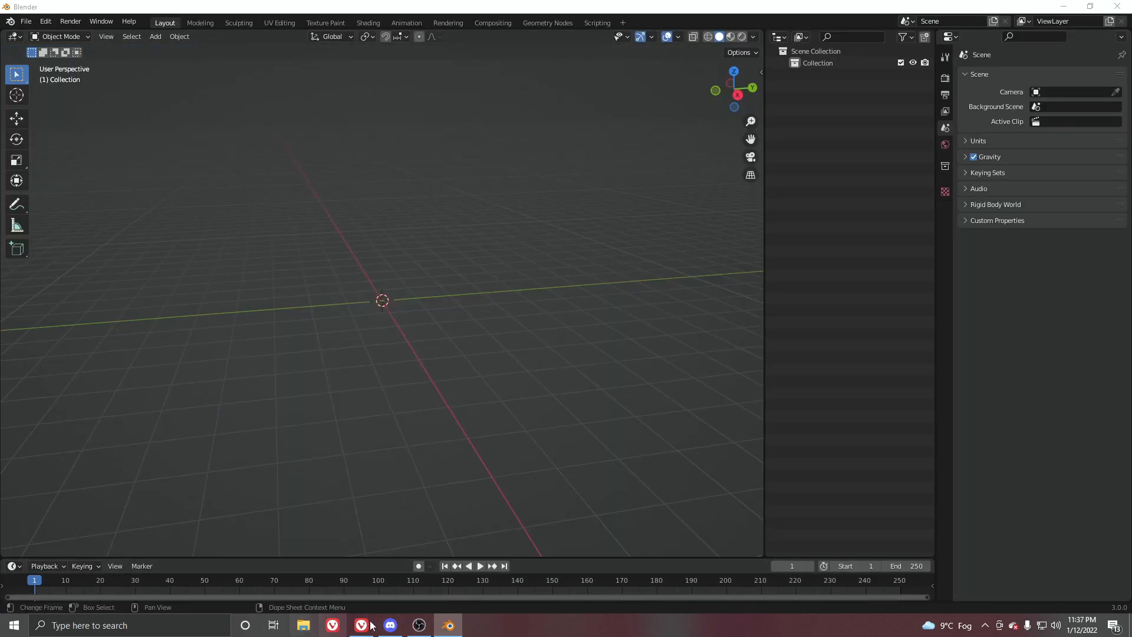
# Open the four-view reference image of the character from File Explorer in the Photos app.
pyautogui.click(307, 626)
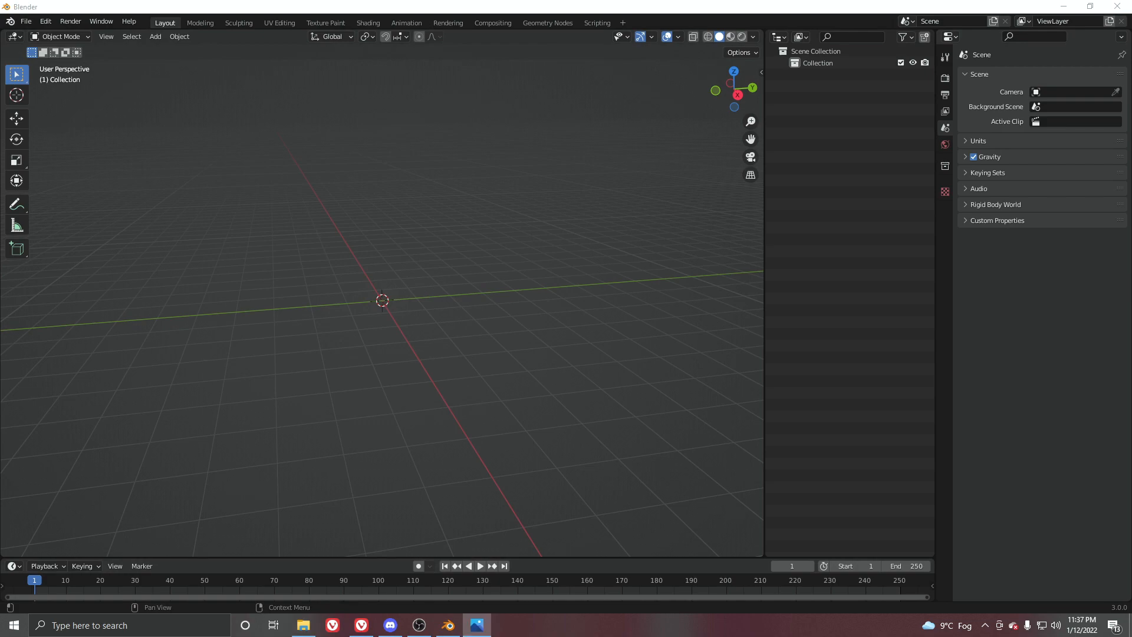
pyautogui.moveTo(417, 66); pyautogui.dragTo(425, 63)
pyautogui.doubleClick(461, 66)
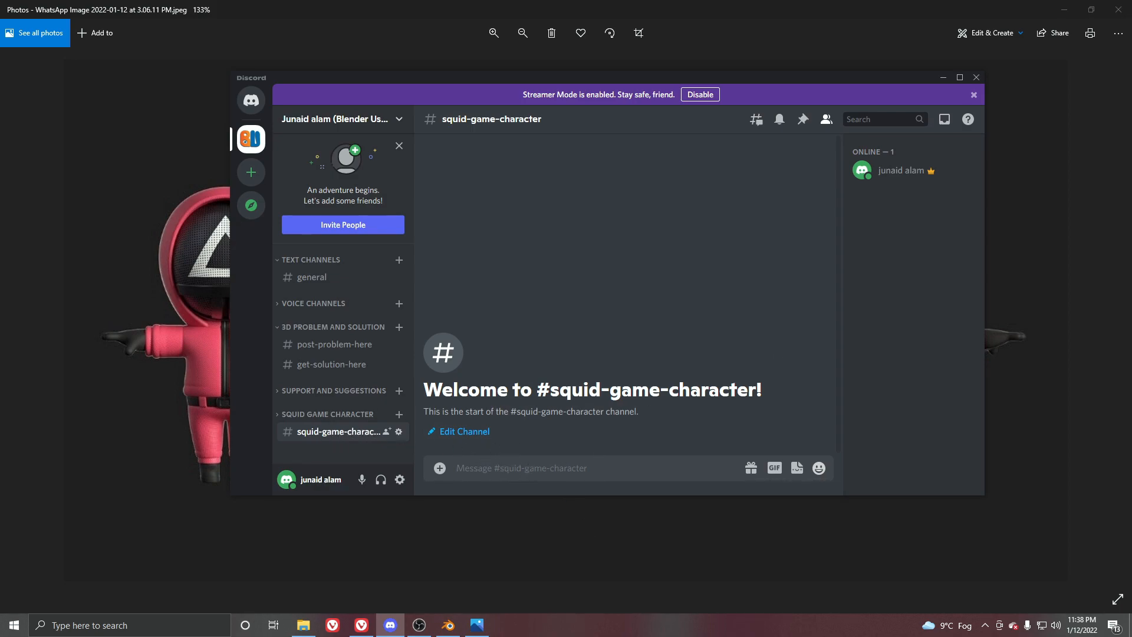
# Post the reference image in Discord's #squid-game-character channel, and return to the empty Blender scene.
pyautogui.moveTo(910, 142); pyautogui.dragTo(768, 417)
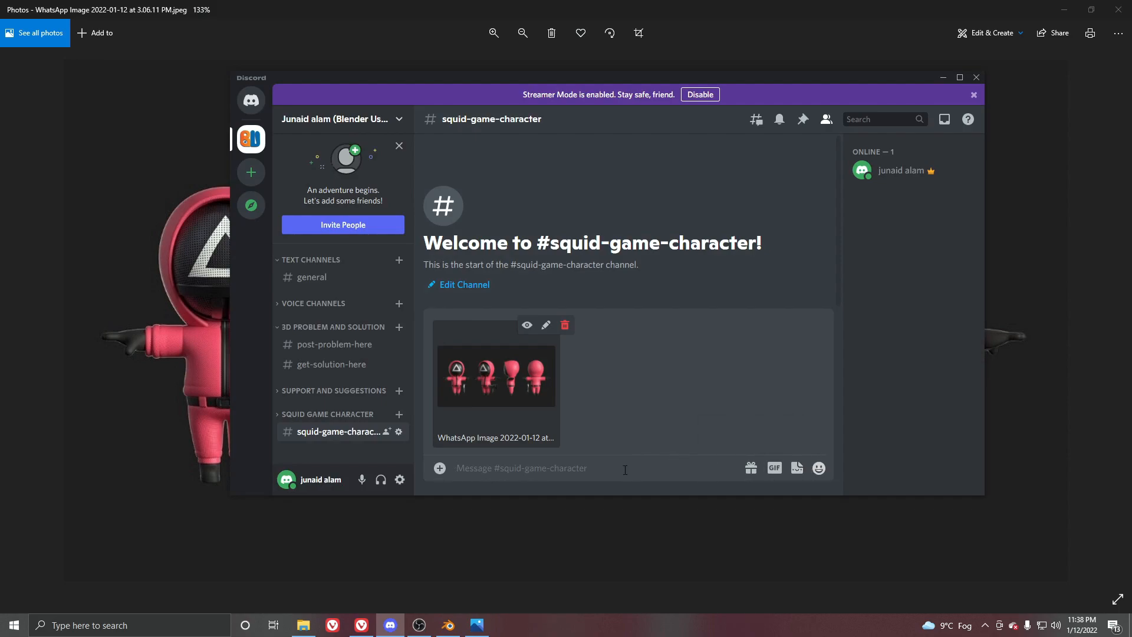
pyautogui.press('Return')
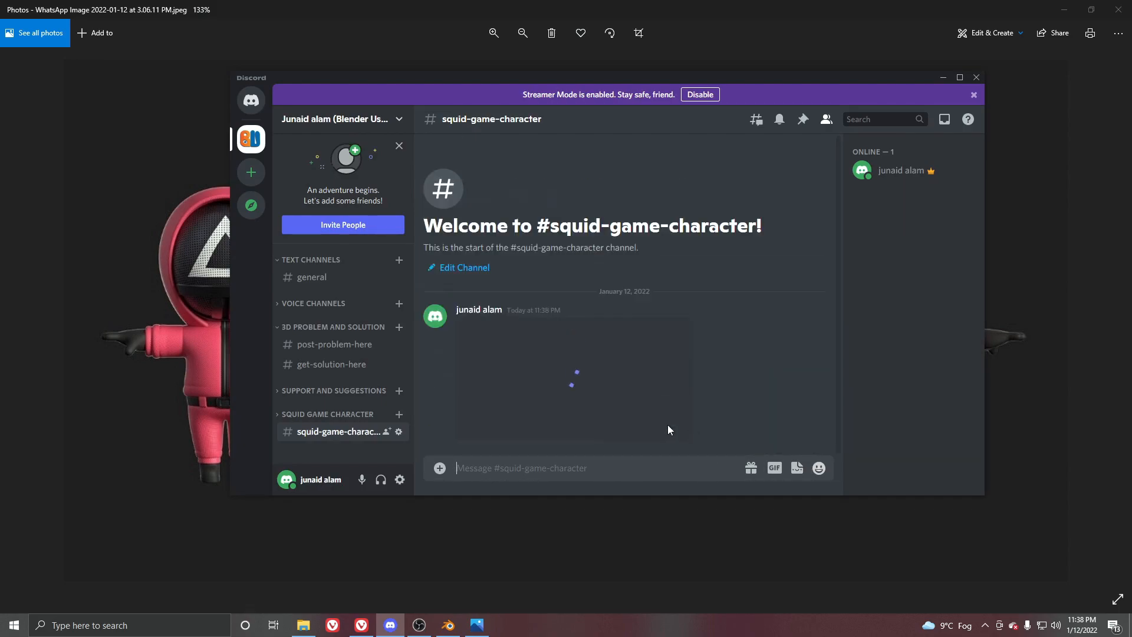
pyautogui.click(943, 77)
pyautogui.click(1065, 10)
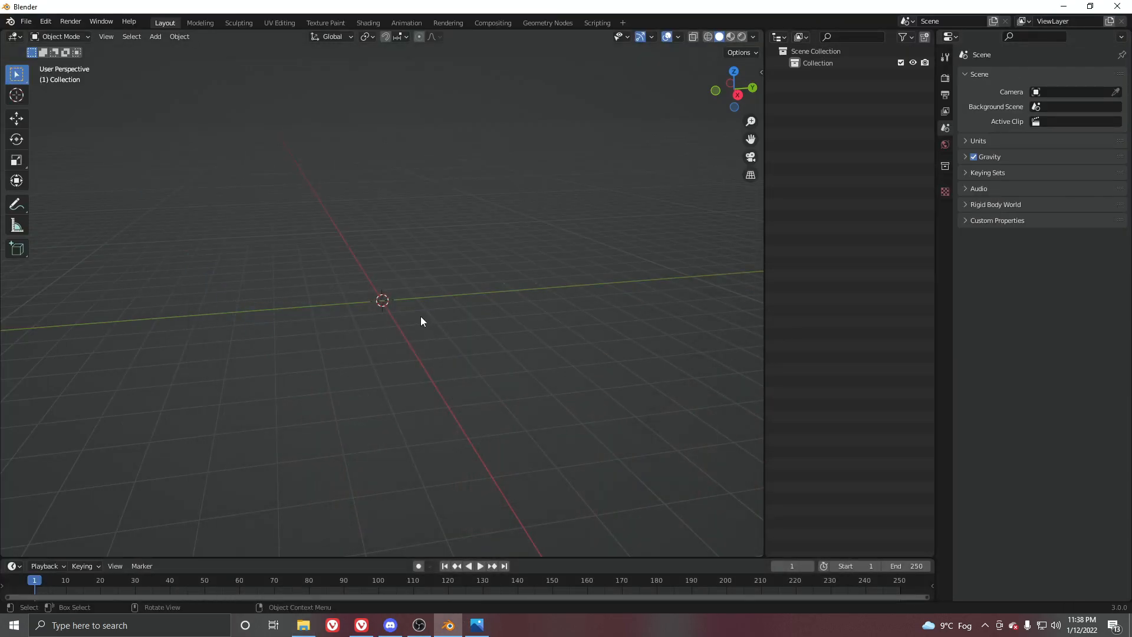
# Bring the character reference image file into the scene as an image empty aligned to the front orthographic view.
pyautogui.press('KP_1')
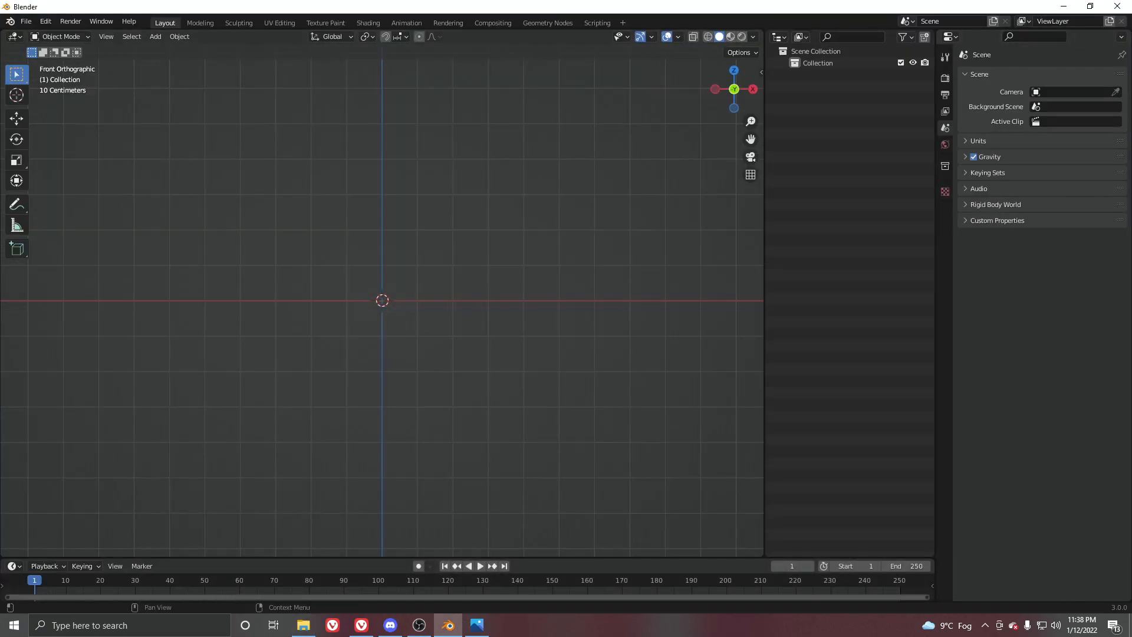
pyautogui.moveTo(380, 241); pyautogui.dragTo(381, 243)
pyautogui.keyDown('shift'); pyautogui.moveTo(381, 242); pyautogui.dragTo(447, 304, button='middle'); pyautogui.keyUp('shift')
pyautogui.scroll(4, 447, 303)
pyautogui.keyDown('shift'); pyautogui.moveTo(537, 367); pyautogui.dragTo(410, 337, button='middle'); pyautogui.keyUp('shift')
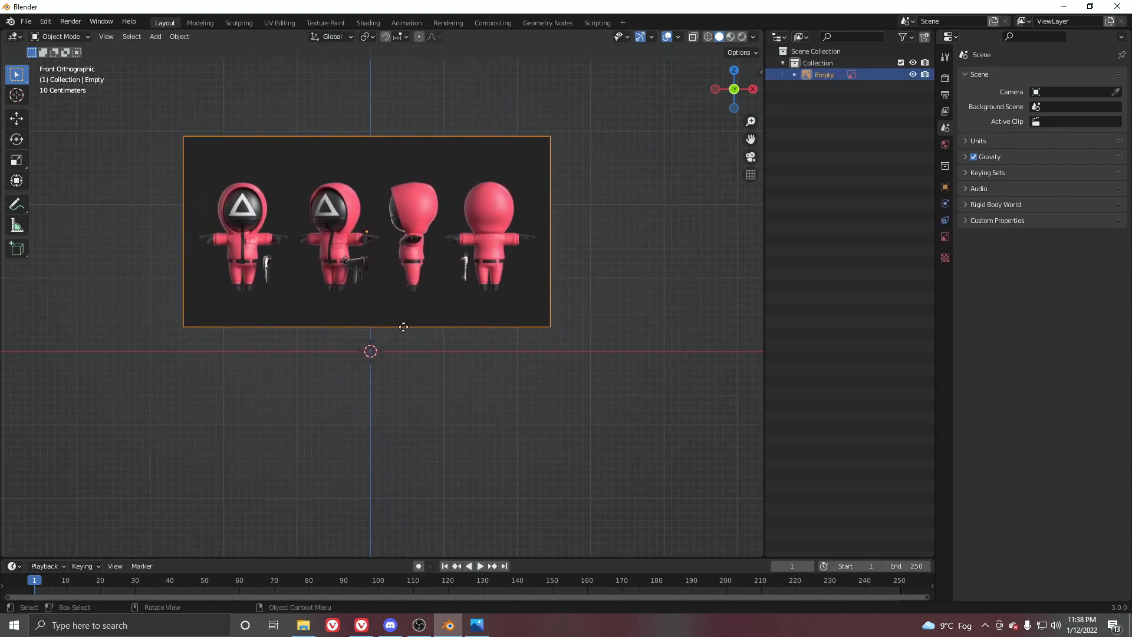
# Move the reference image so the front-view figure is centred on the vertical axis with its feet at the world origin.
pyautogui.moveTo(313, 270); pyautogui.dragTo(438, 330)
pyautogui.scroll(8, 438, 330)
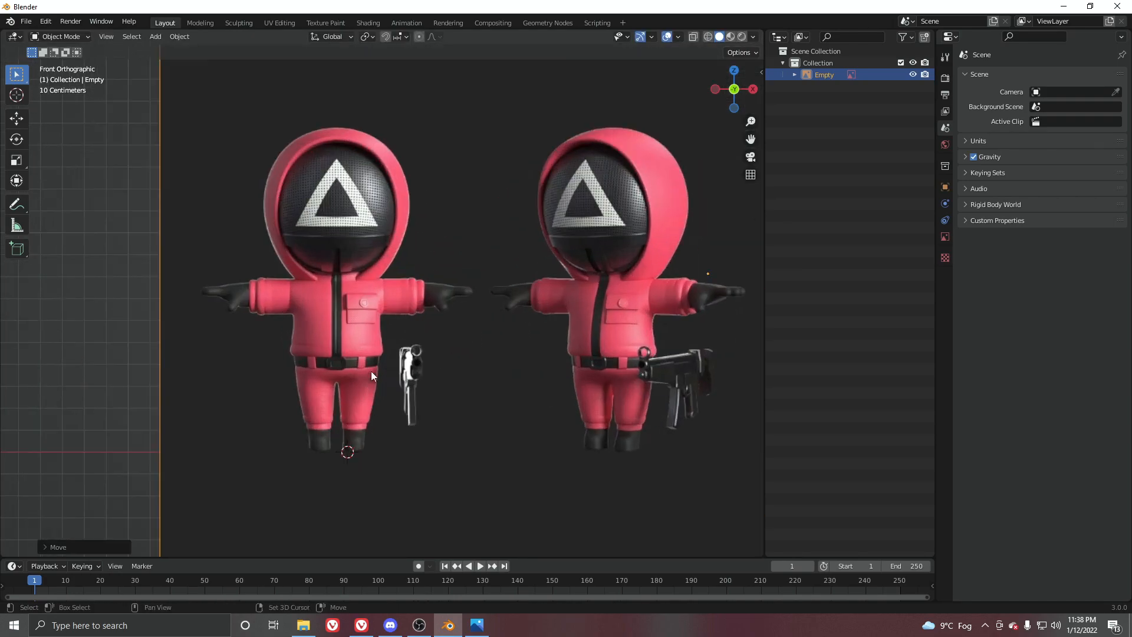
pyautogui.scroll(-2, 363, 376)
pyautogui.press('g')
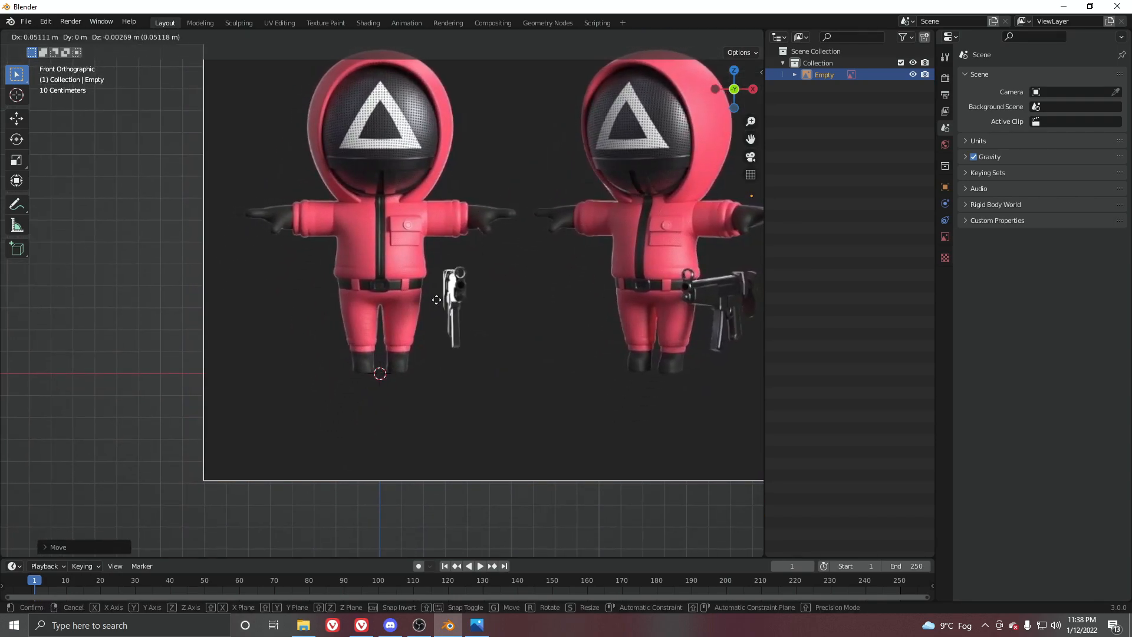
pyautogui.click(436, 300)
# Move the reference image back along the global Y axis so it stands well behind the world origin.
pyautogui.scroll(-6, 435, 252)
pyautogui.moveTo(435, 253); pyautogui.dragTo(445, 350, button='middle')
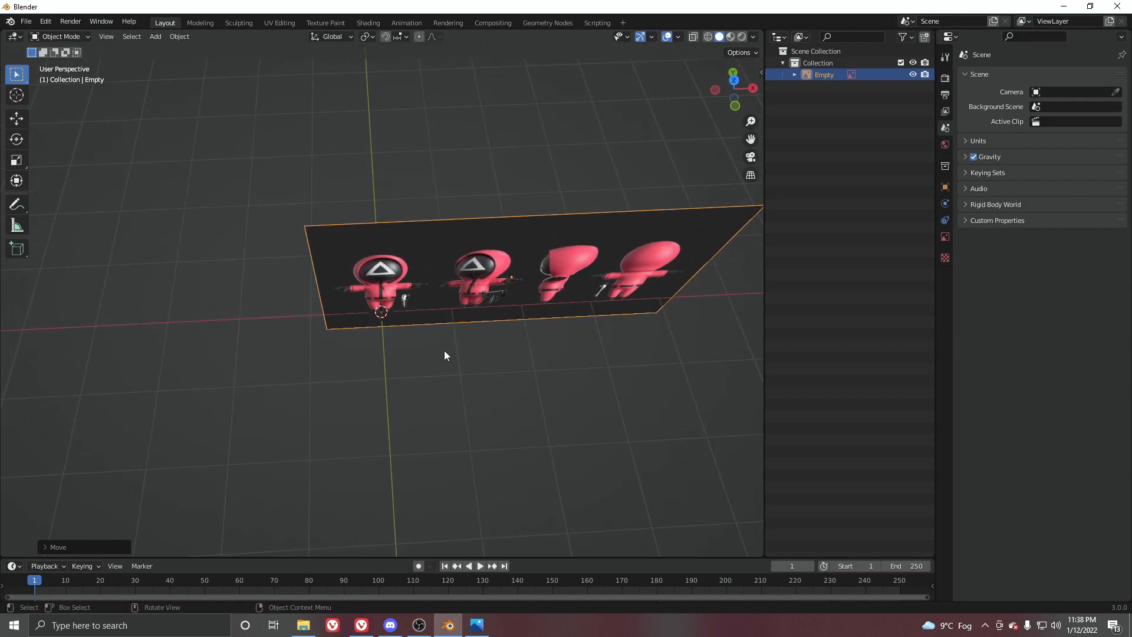
pyautogui.press('g')
pyautogui.press('y')
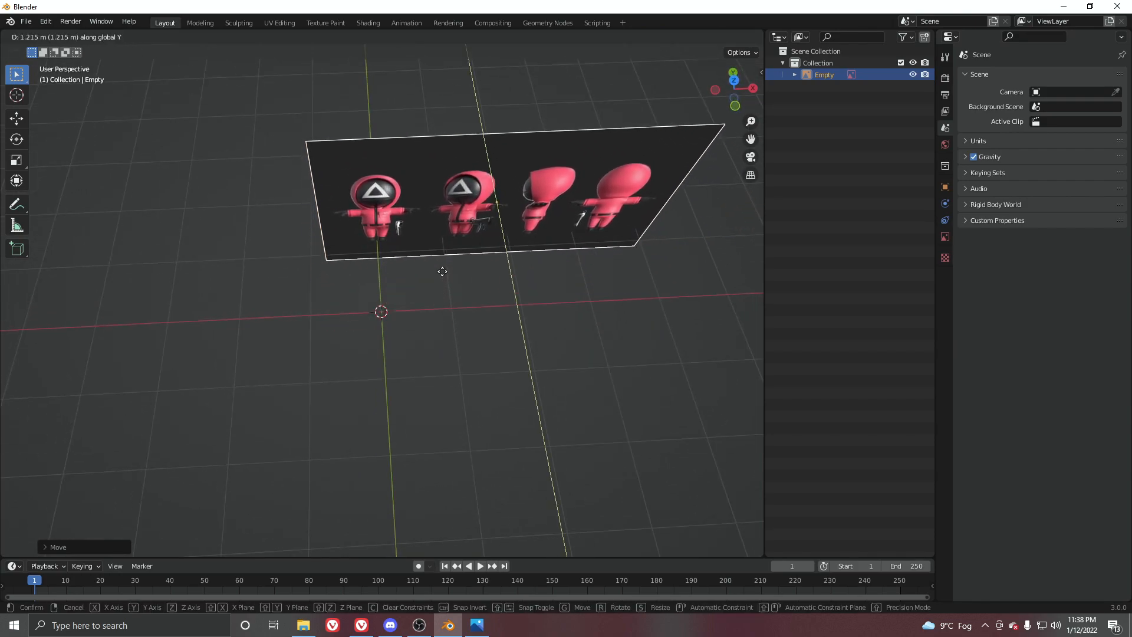
pyautogui.click(465, 262)
pyautogui.moveTo(465, 262); pyautogui.dragTo(451, 221, button='middle')
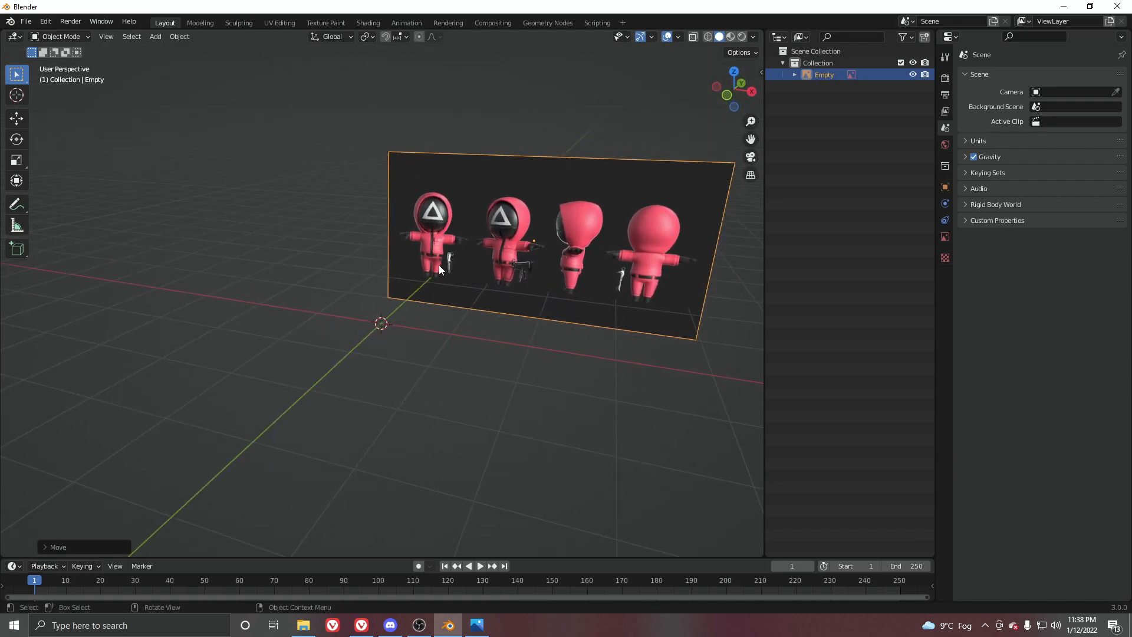
# Duplicate the reference image in top view, place the copy on the negative X side, and rotate it 90°.
pyautogui.press('KP_7')
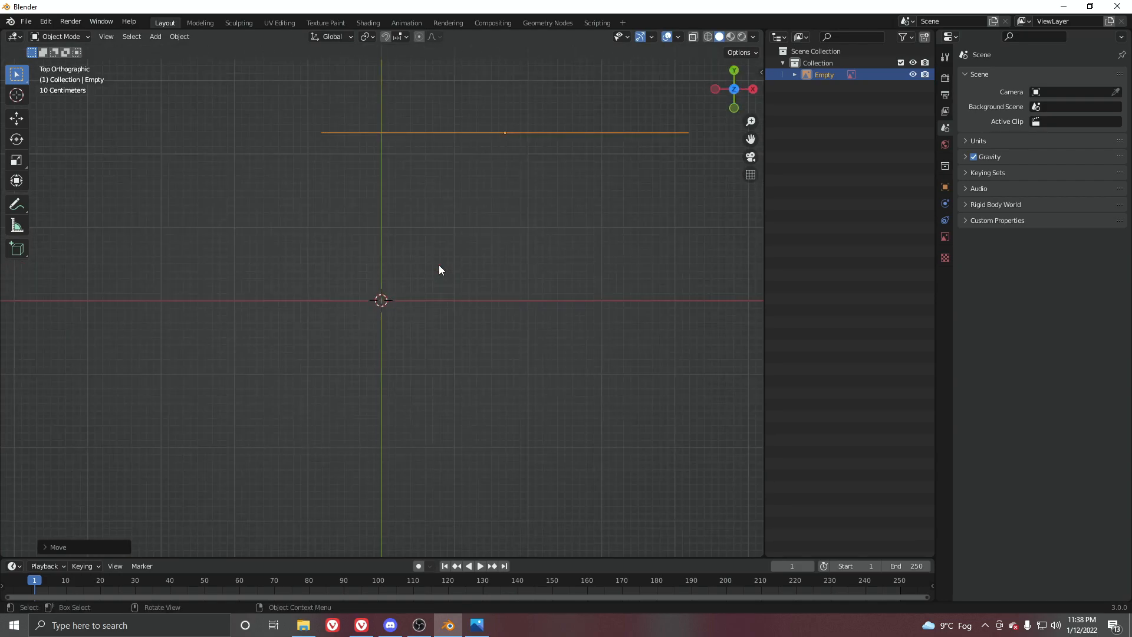
pyautogui.hotkey('shift', 'd')
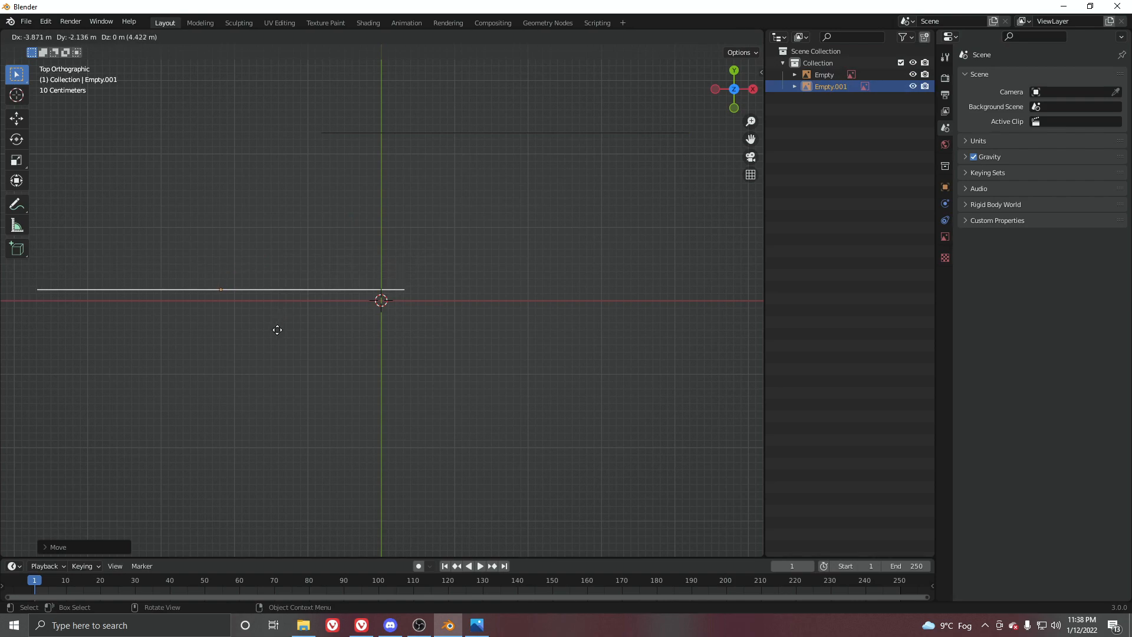
pyautogui.hotkey('shift', 'd')
pyautogui.press('r')
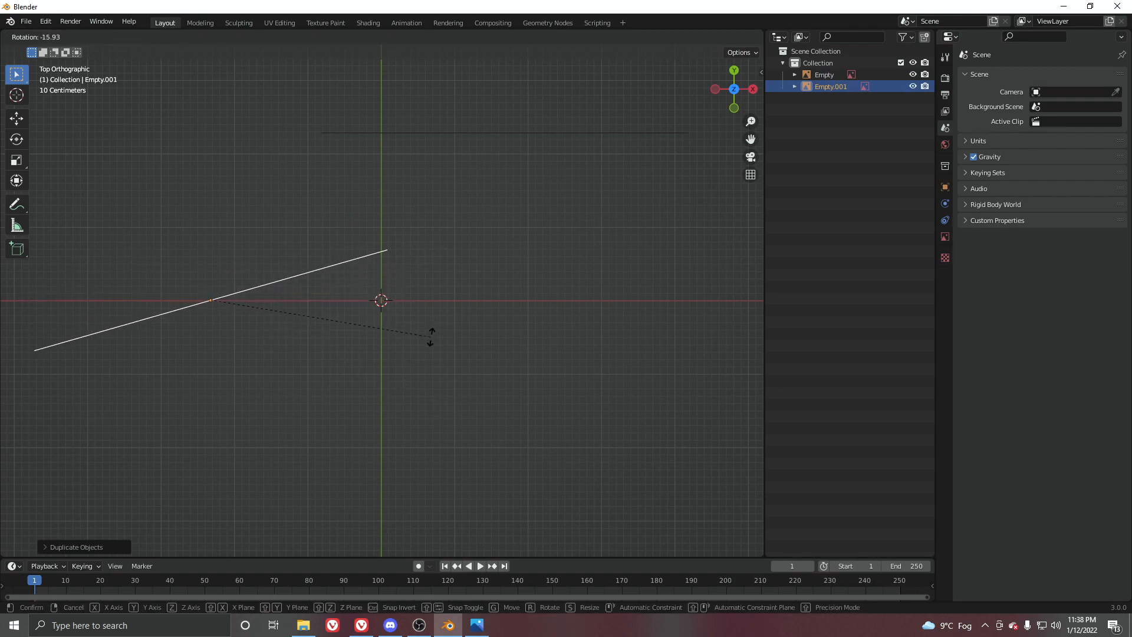
pyautogui.write('90')
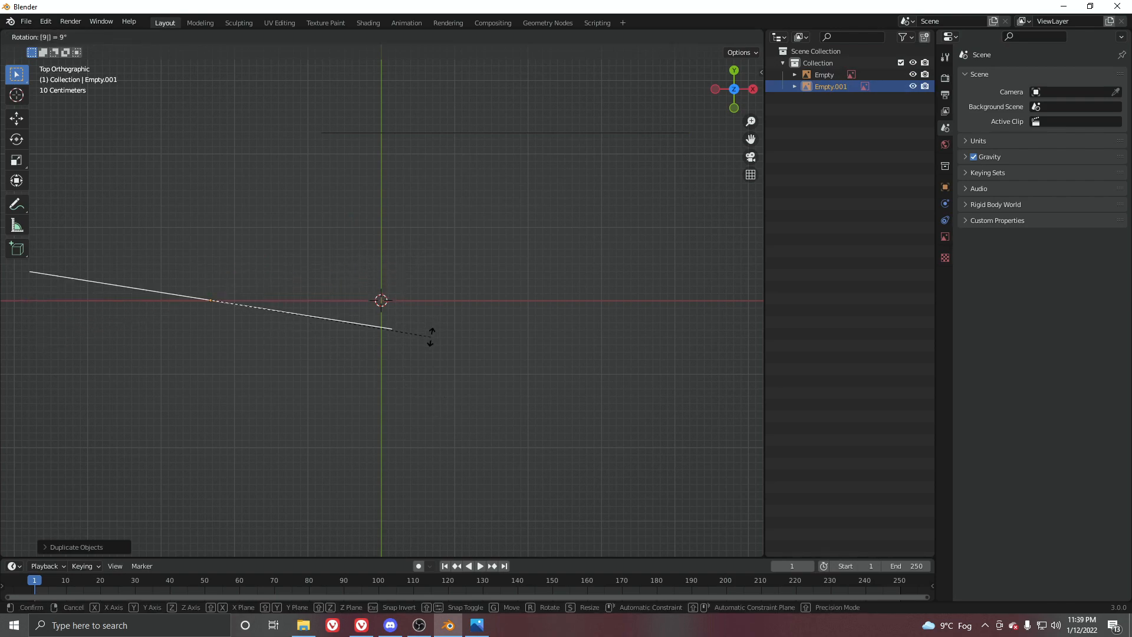
pyautogui.press('Return')
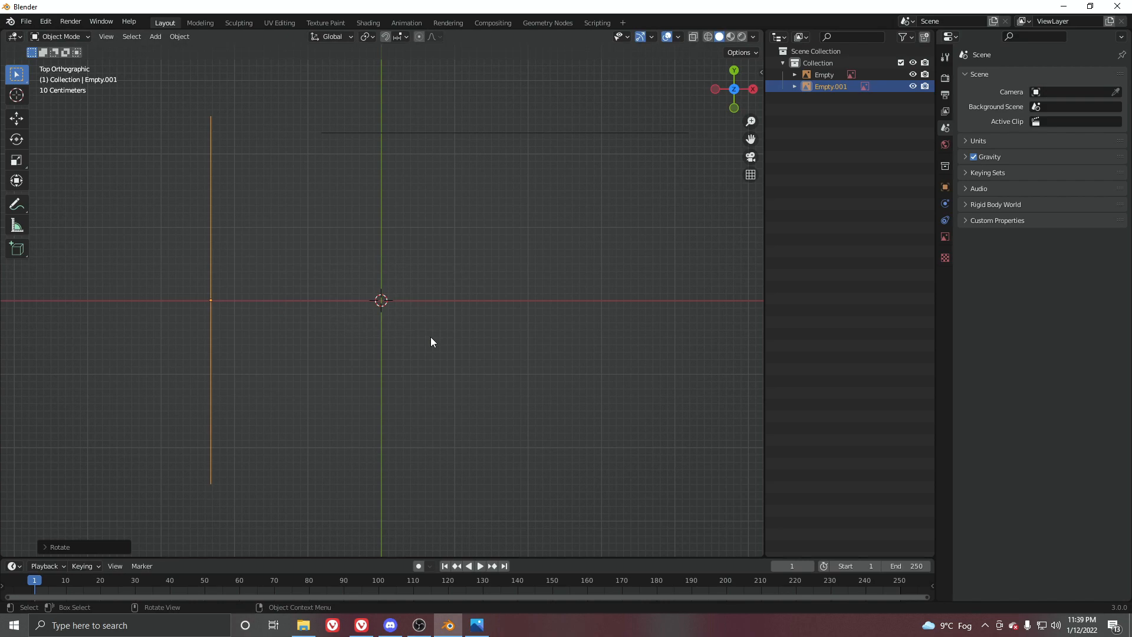
# Move the rotated image copy about 0.58 m along Y to put its side-view figure over the origin.
pyautogui.press('KP_3')
pyautogui.scroll(3, 424, 365)
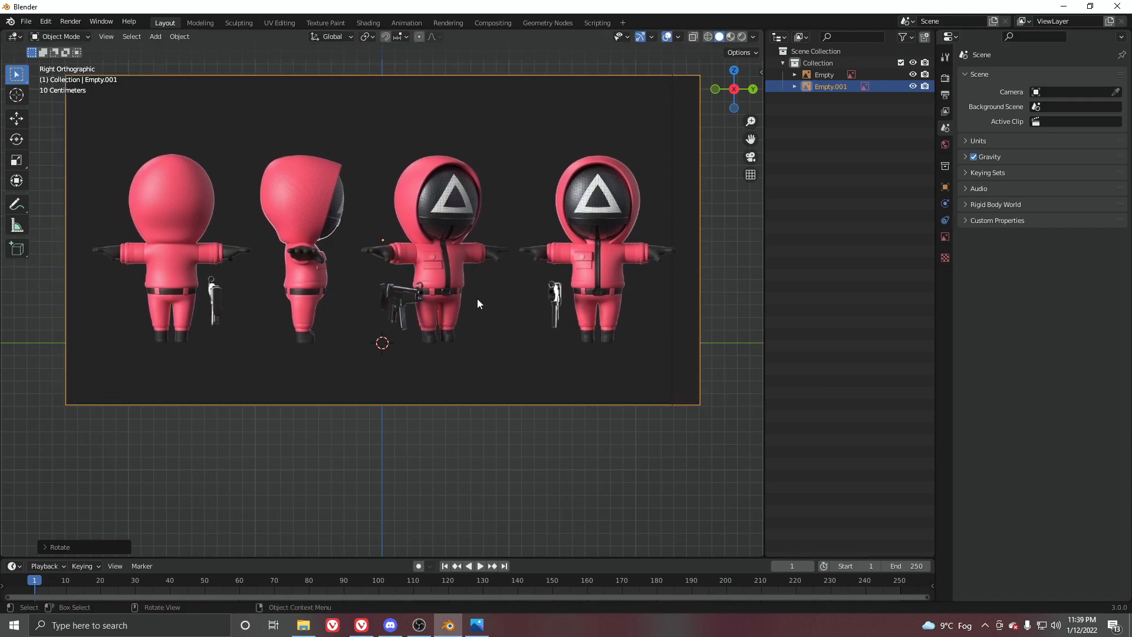
pyautogui.press('g')
pyautogui.press('y')
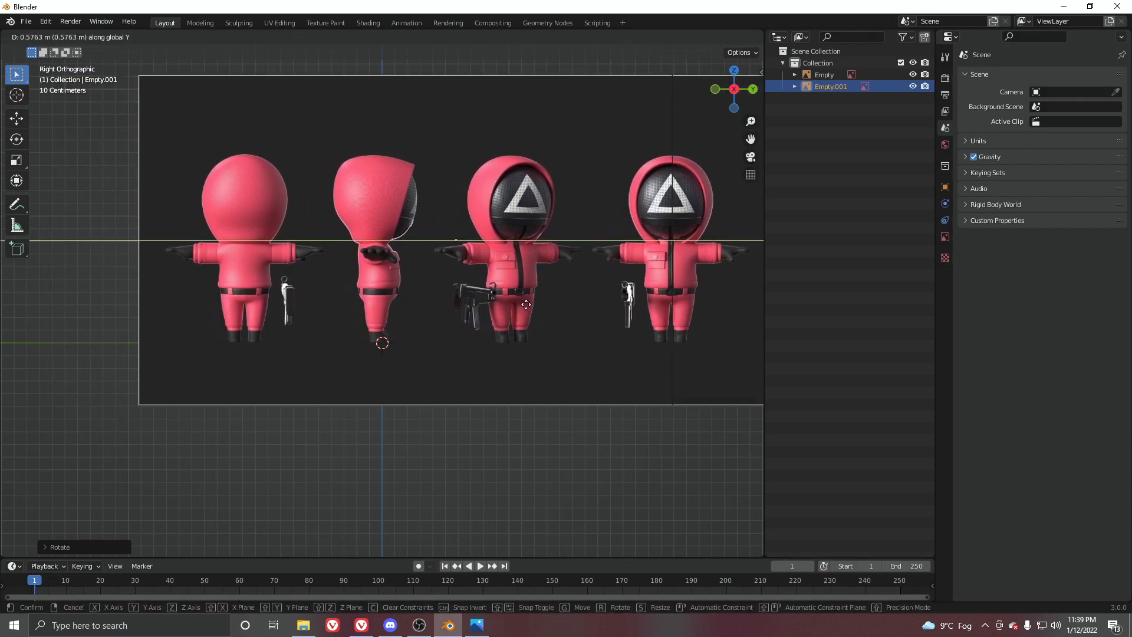
pyautogui.click(522, 311)
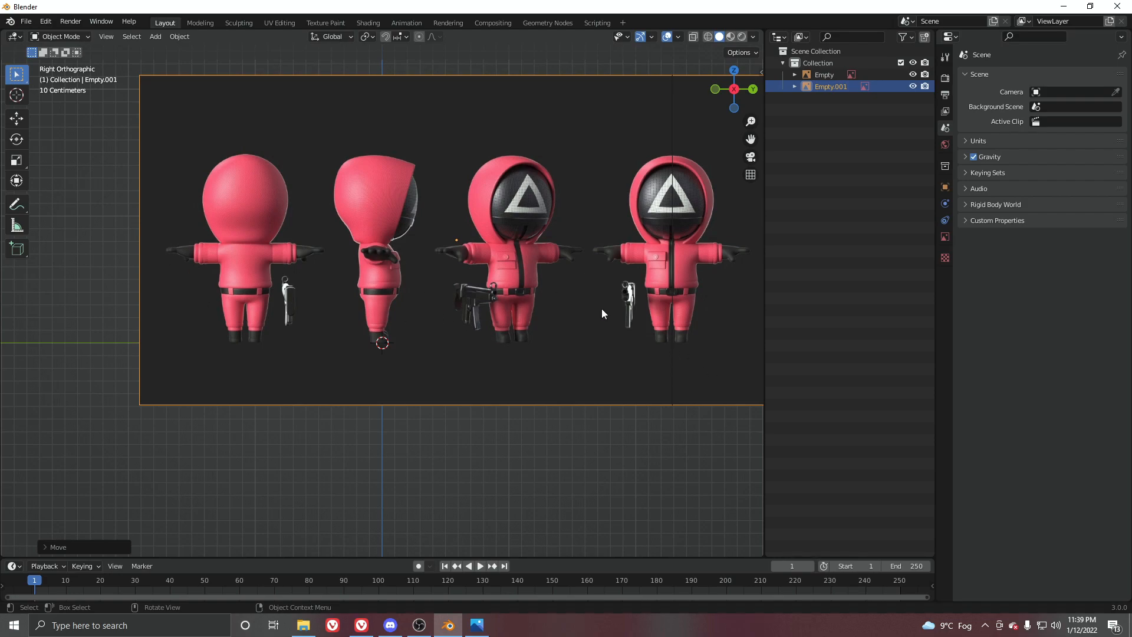
# Mirror the rotated image copy by scaling it -1 along the global Y axis.
pyautogui.moveTo(604, 324); pyautogui.dragTo(500, 321, button='middle')
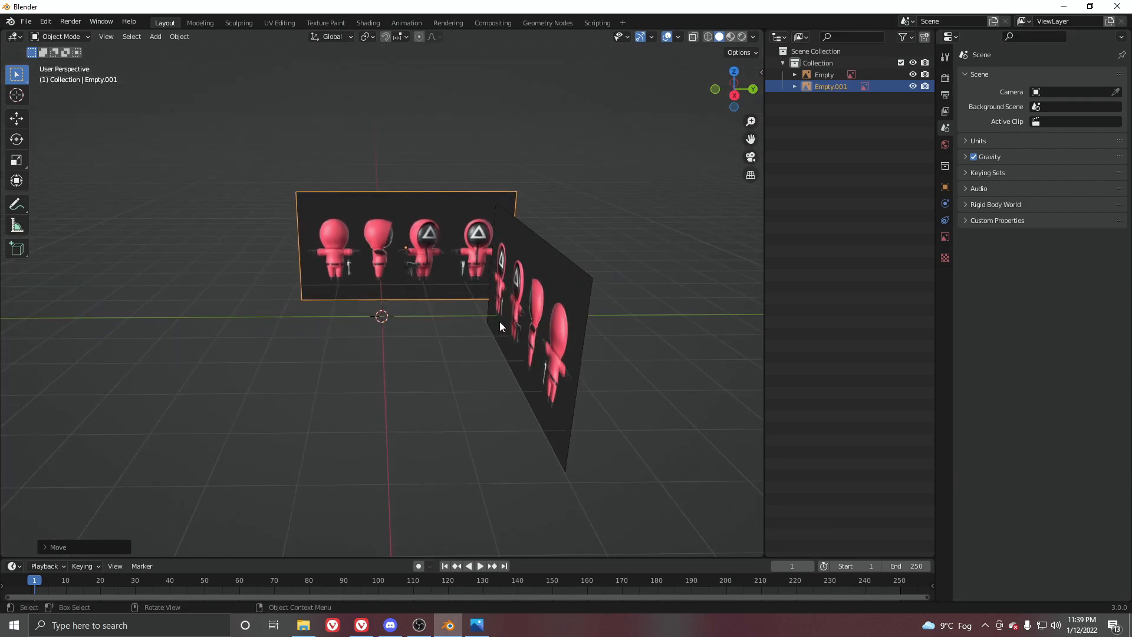
pyautogui.press('s')
pyautogui.write('y')
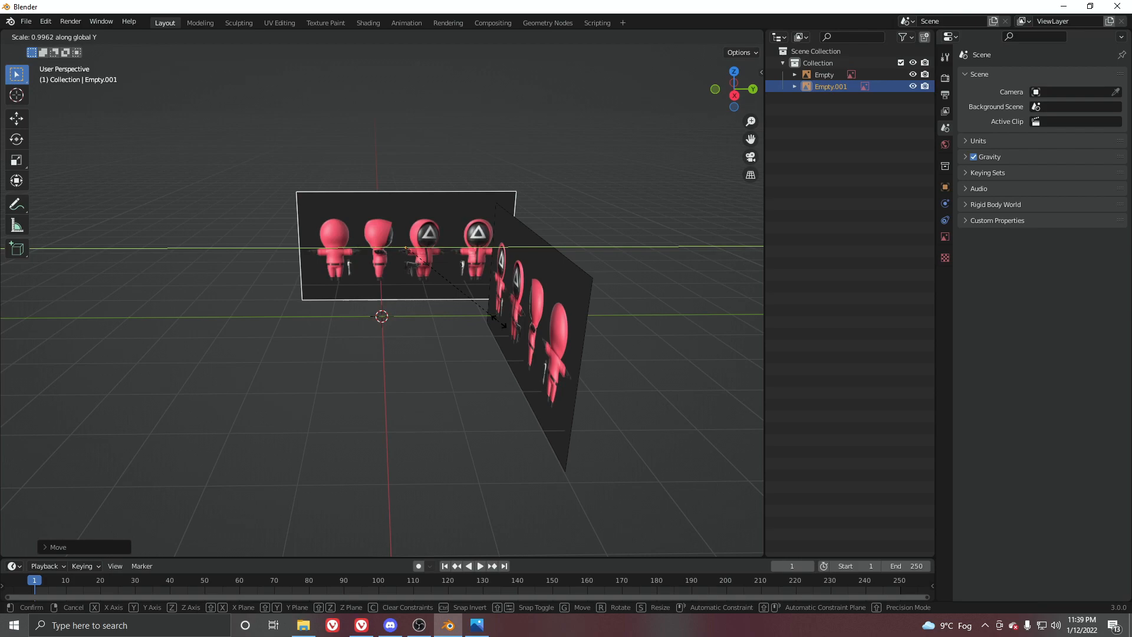
pyautogui.write('-1')
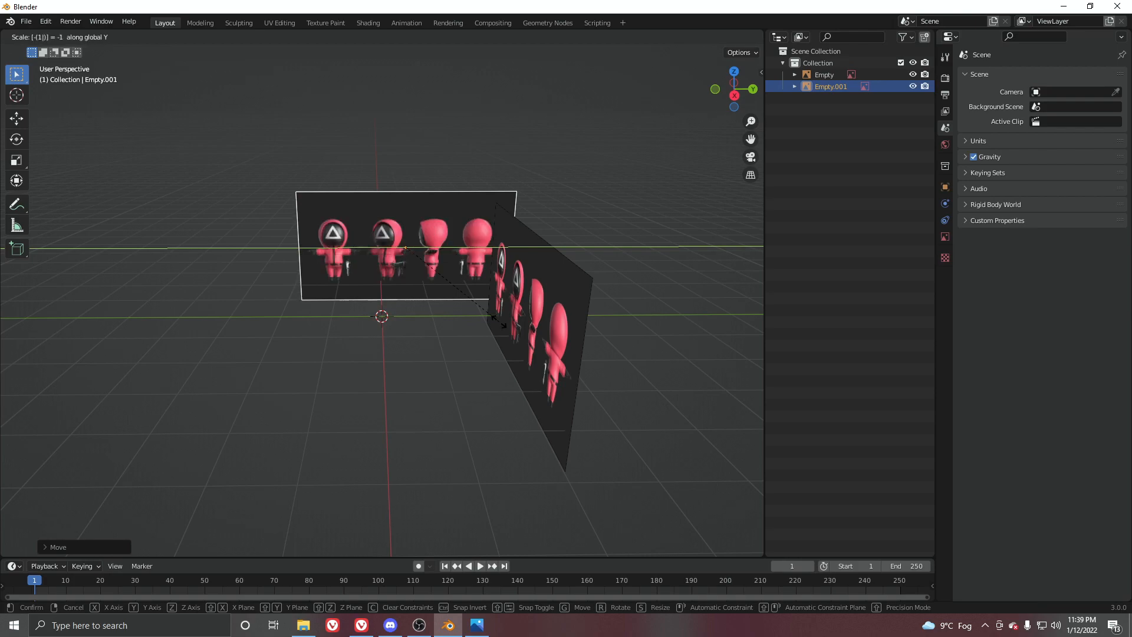
pyautogui.press('Return')
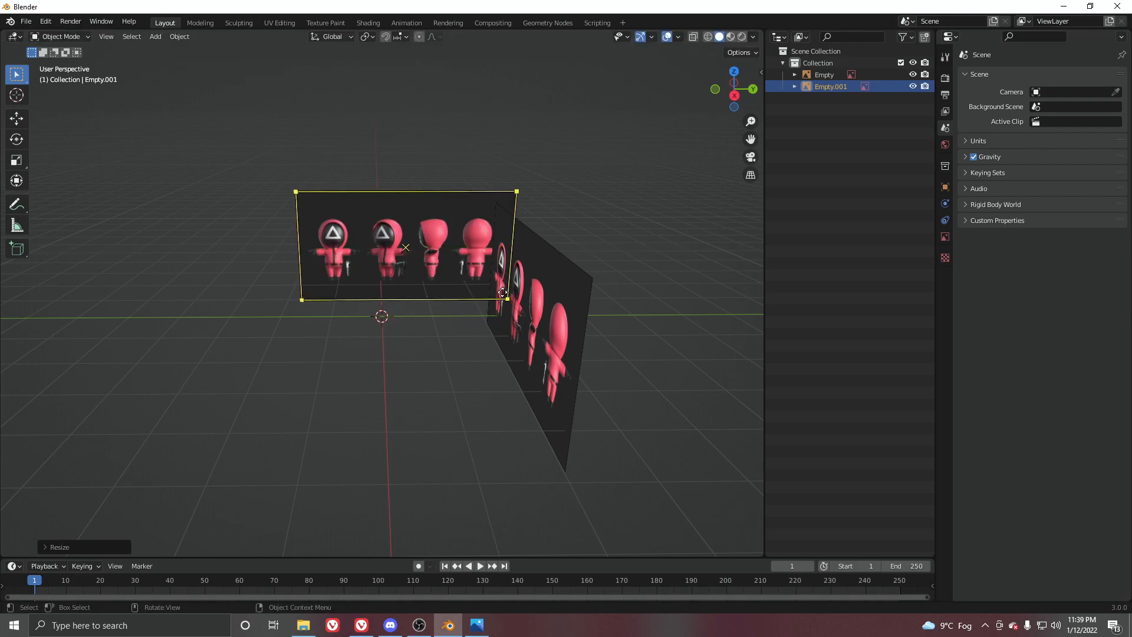
# Move the mirrored image copy along Y in right view until its side-view figure stands over the world origin.
pyautogui.press('KP_3')
pyautogui.scroll(4, 425, 317)
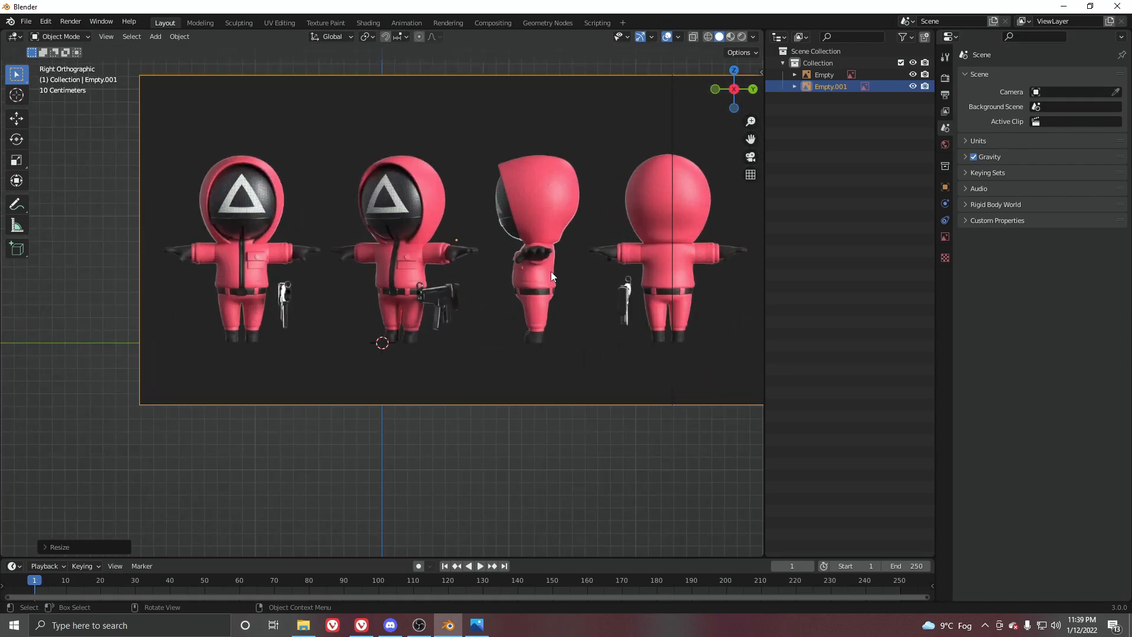
pyautogui.press('g')
pyautogui.press('y')
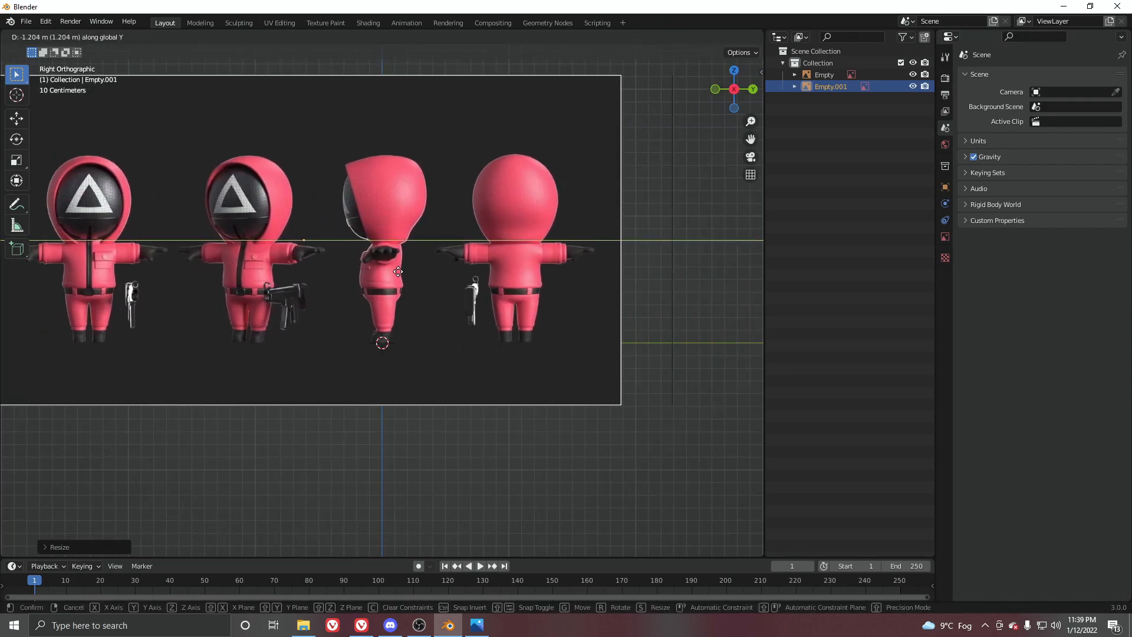
pyautogui.click(394, 277)
# Examine how the figures on both reference images line up with the world origin from the side, front and in perspective.
pyautogui.scroll(3, 441, 251)
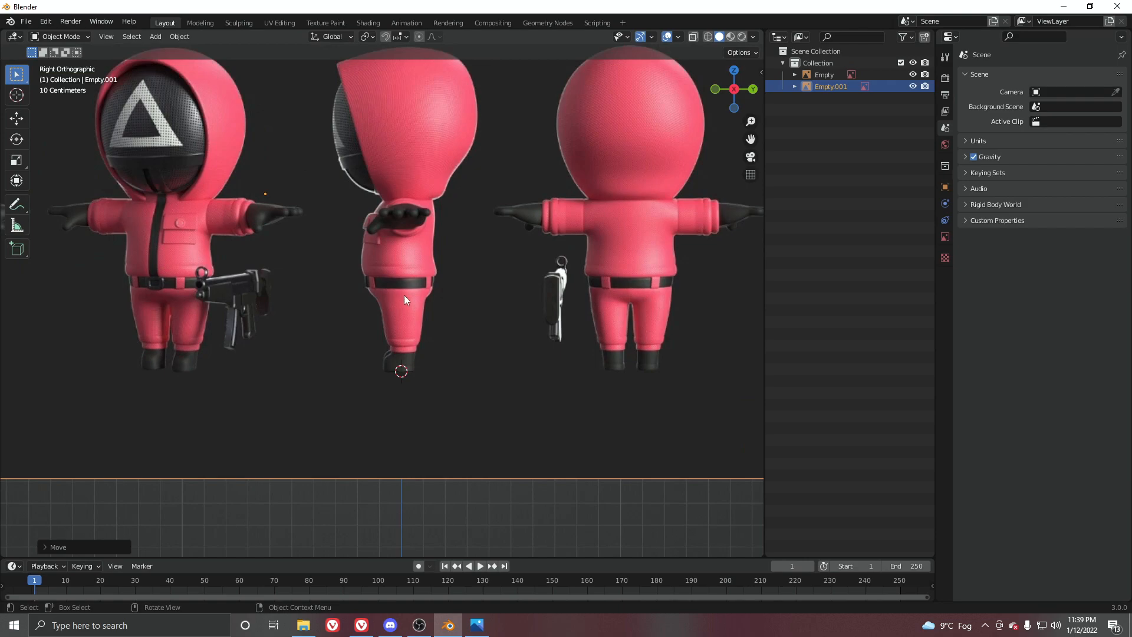
pyautogui.scroll(1, 407, 297)
pyautogui.moveTo(413, 303); pyautogui.dragTo(450, 334, button='middle')
pyautogui.scroll(-5, 458, 346)
pyautogui.scroll(3, 471, 315)
pyautogui.scroll(2, 471, 311)
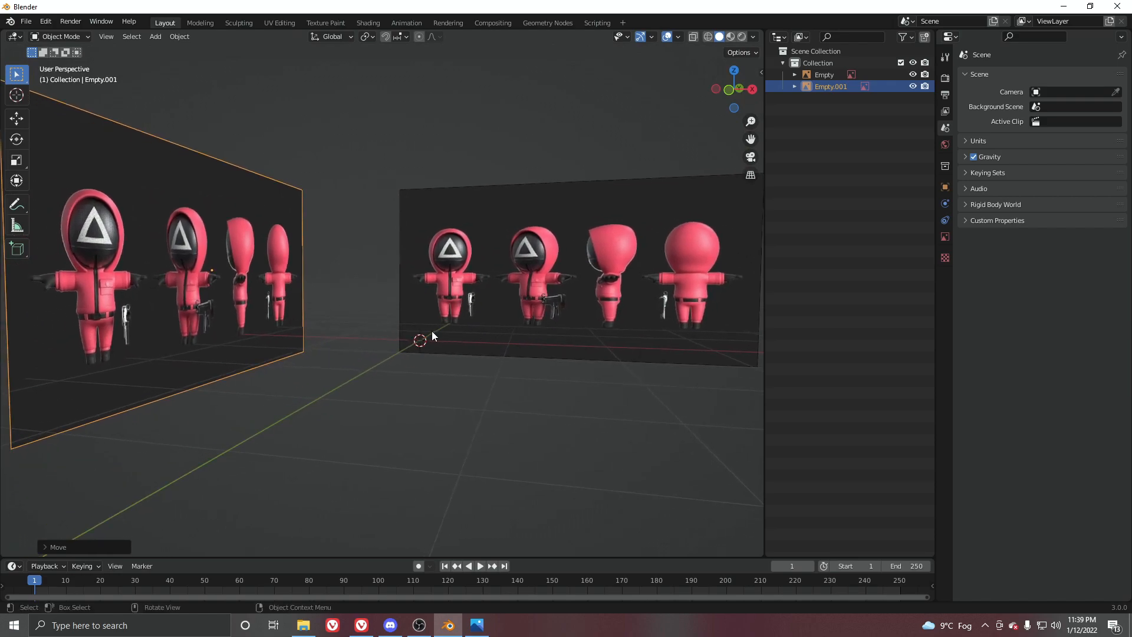
pyautogui.press('KP_1')
pyautogui.scroll(4, 466, 335)
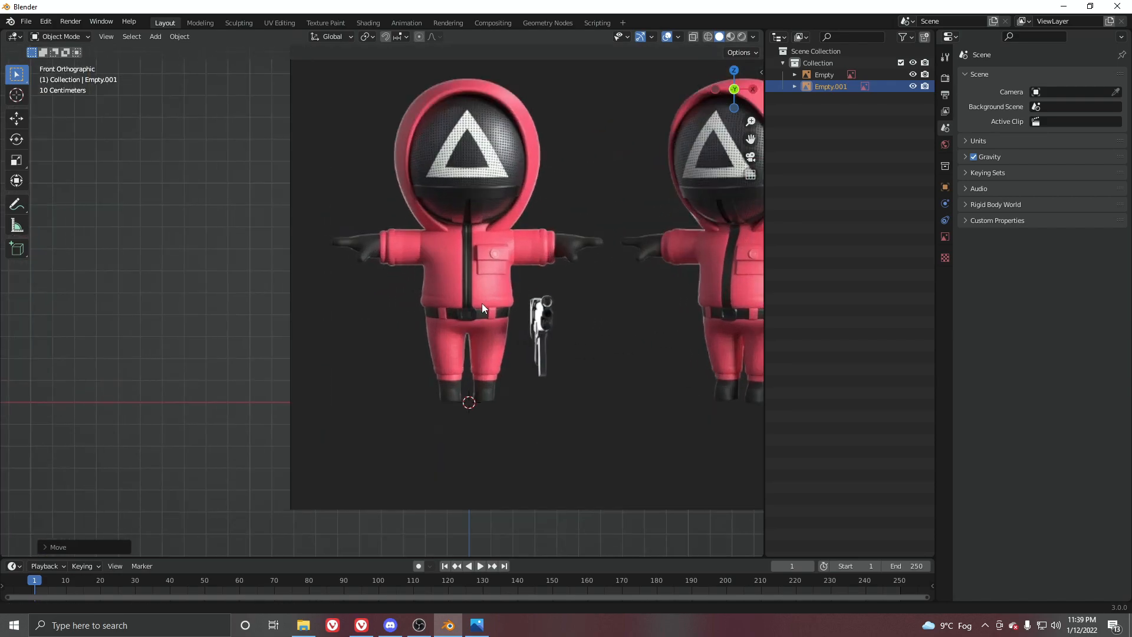
pyautogui.scroll(-4, 511, 289)
pyautogui.moveTo(479, 314); pyautogui.dragTo(457, 319, button='middle')
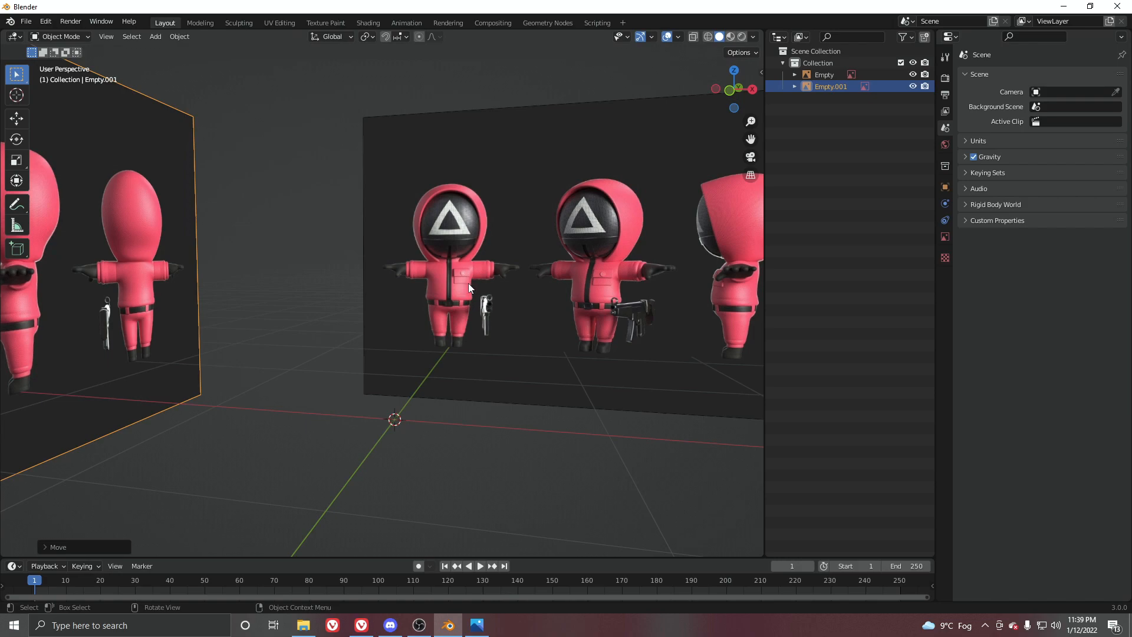
pyautogui.moveTo(443, 304); pyautogui.dragTo(455, 306, button='middle')
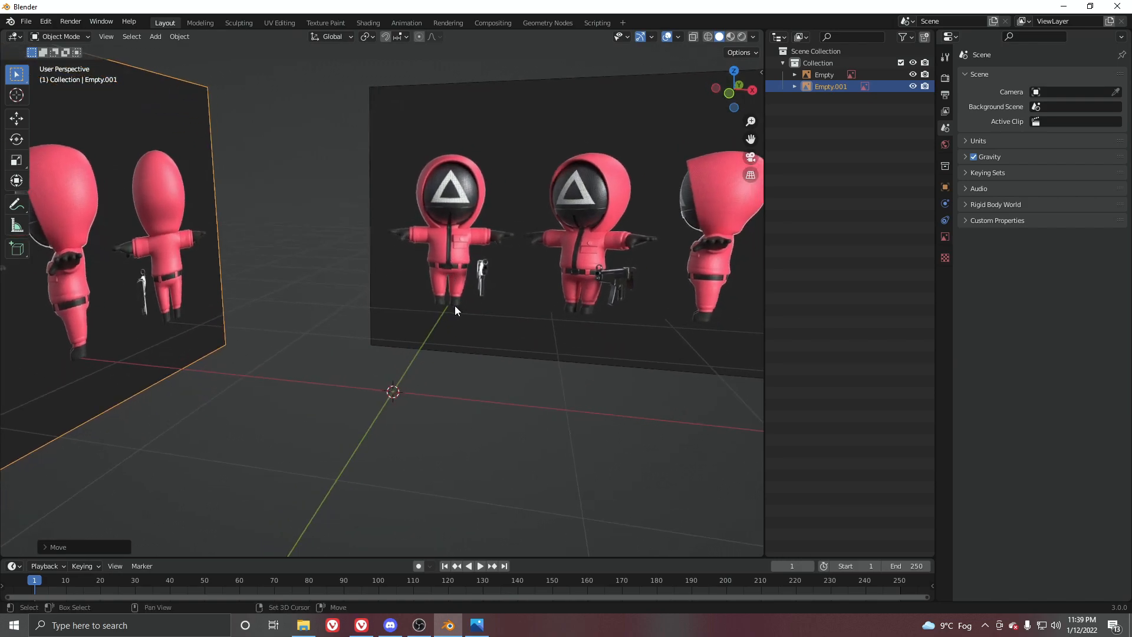
# Add a cylinder mesh at the world origin and view it from the front.
pyautogui.hotkey('shift', 'a')
pyautogui.moveTo(466, 307)
pyautogui.click(506, 365)
pyautogui.moveTo(501, 354); pyautogui.dragTo(516, 327, button='middle')
pyautogui.press('KP_1')
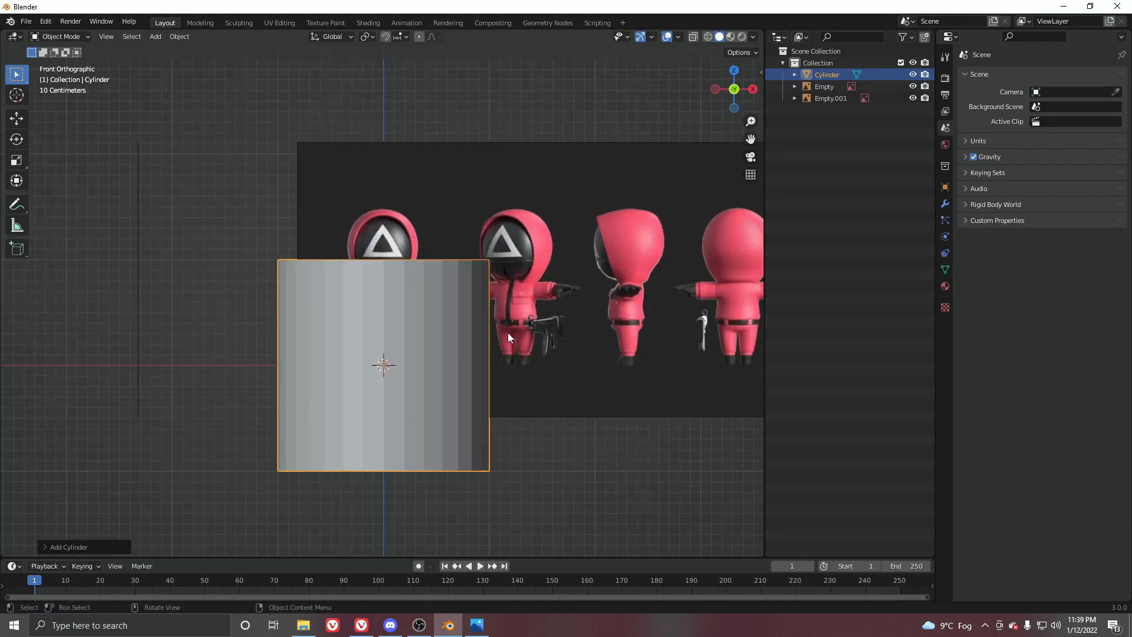
# Set the new cylinder's vertex count to 10.
pyautogui.click(97, 553)
pyautogui.moveTo(412, 268); pyautogui.dragTo(444, 355, button='middle')
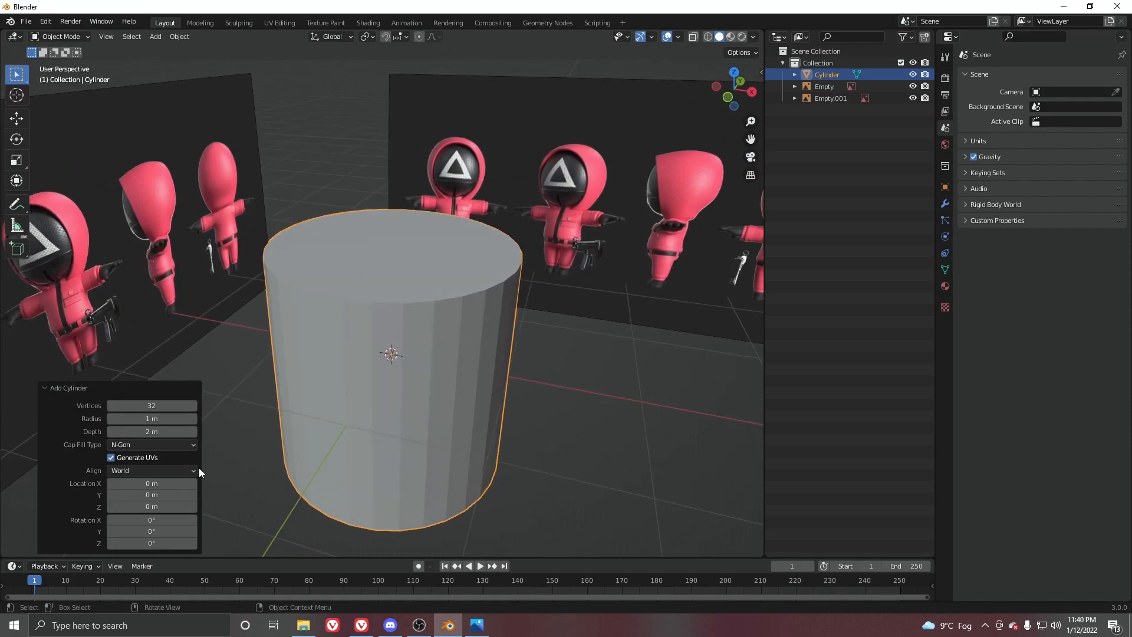
pyautogui.click(158, 405)
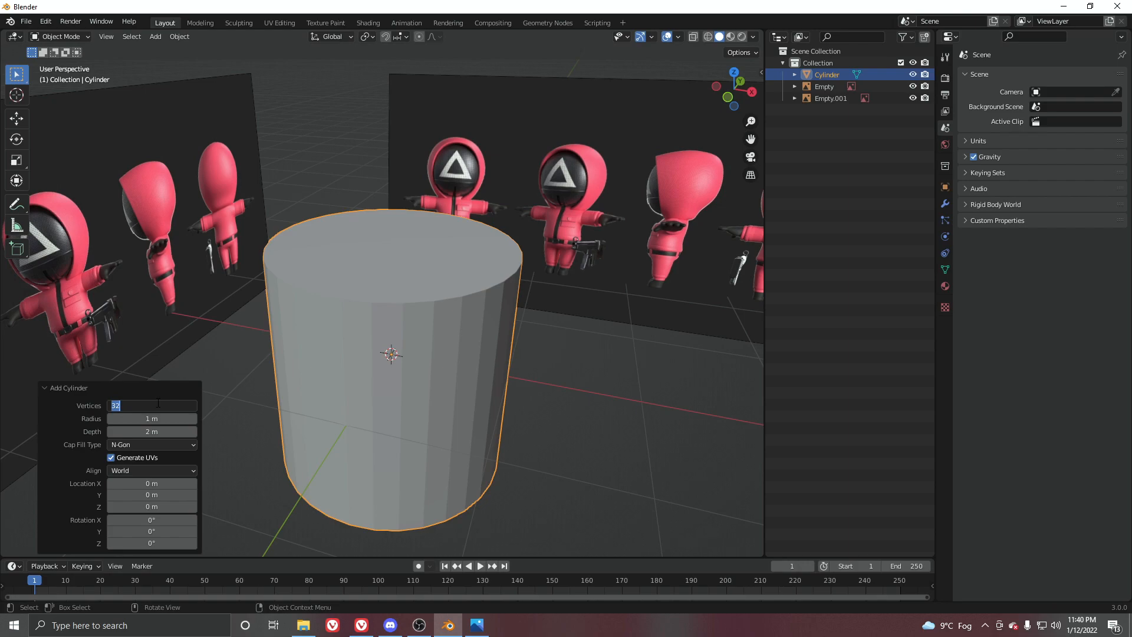
pyautogui.write('10')
pyautogui.press('Return')
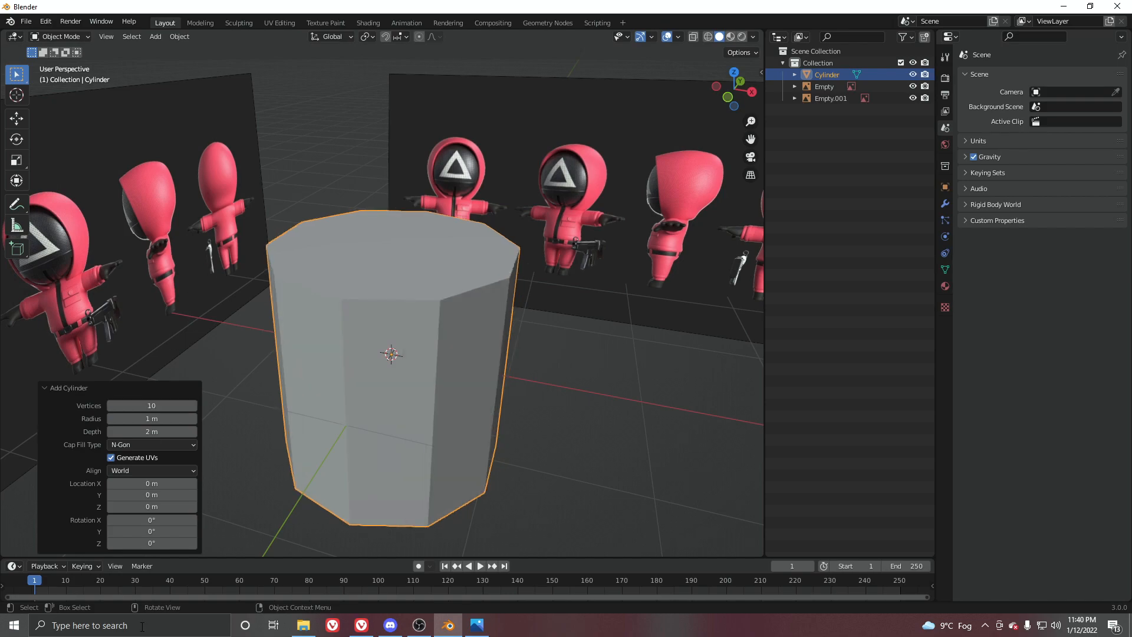
pyautogui.click(82, 388)
# In front view with wireframe shading, scale the cylinder down and raise it about 0.49 m along Z onto the front figure's torso.
pyautogui.scroll(-7, 413, 367)
pyautogui.moveTo(452, 364); pyautogui.dragTo(456, 324, button='middle')
pyautogui.scroll(1, 456, 325)
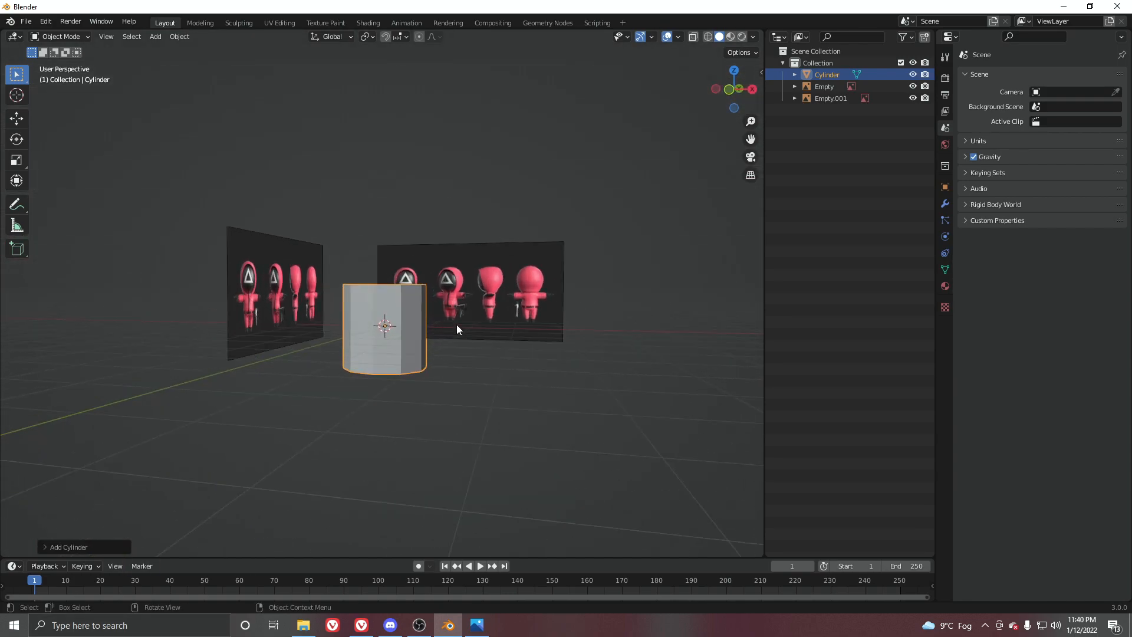
pyautogui.press('KP_1')
pyautogui.scroll(5, 456, 325)
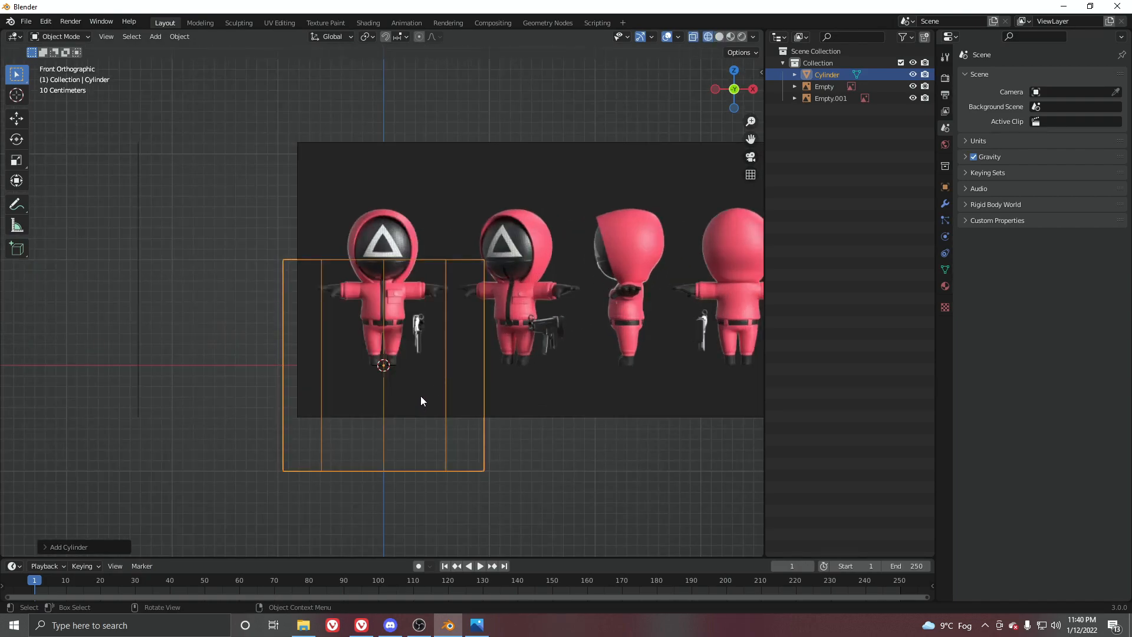
pyautogui.press('s')
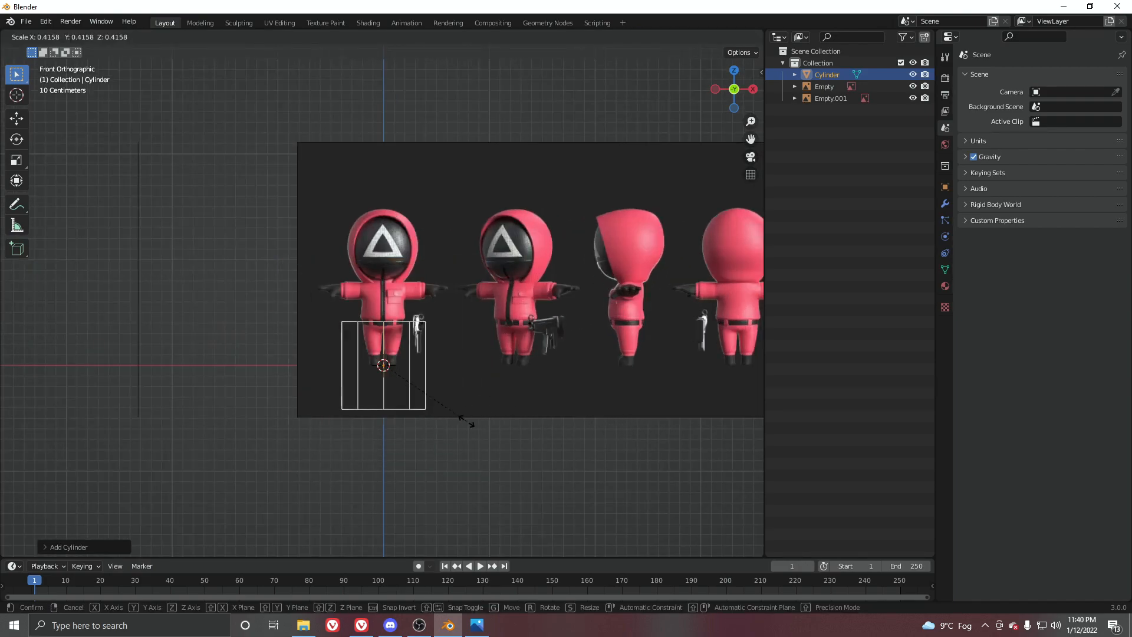
pyautogui.click(421, 411)
pyautogui.press('g')
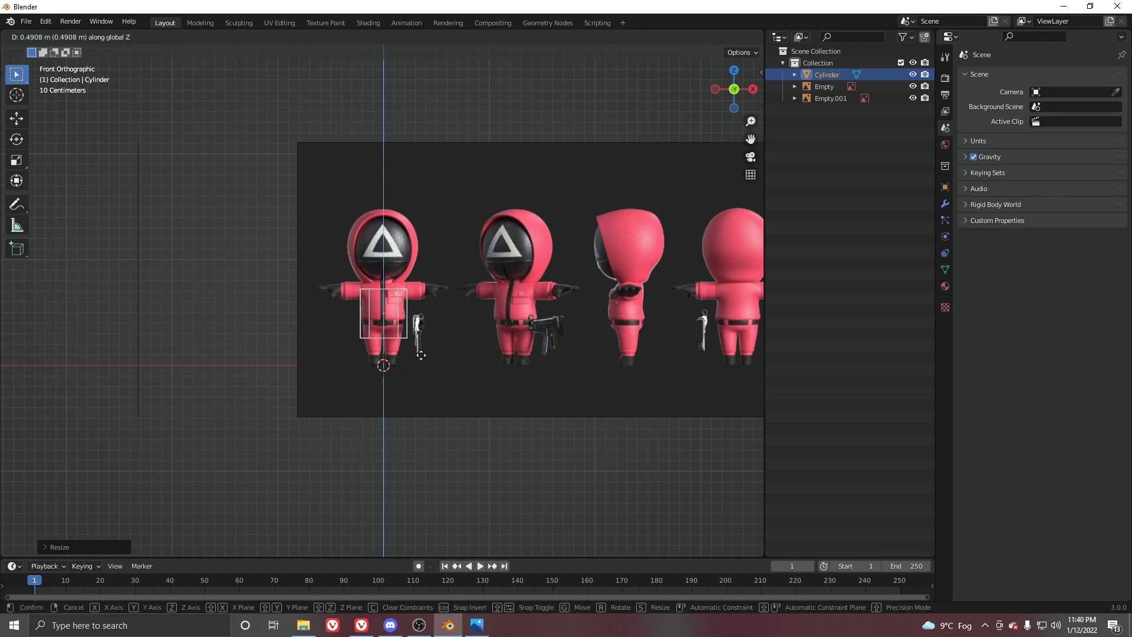
pyautogui.click(425, 355)
# Scale the cylinder down a little more so its top meets the shoulders and its base the belt.
pyautogui.scroll(4, 425, 355)
pyautogui.scroll(5, 430, 342)
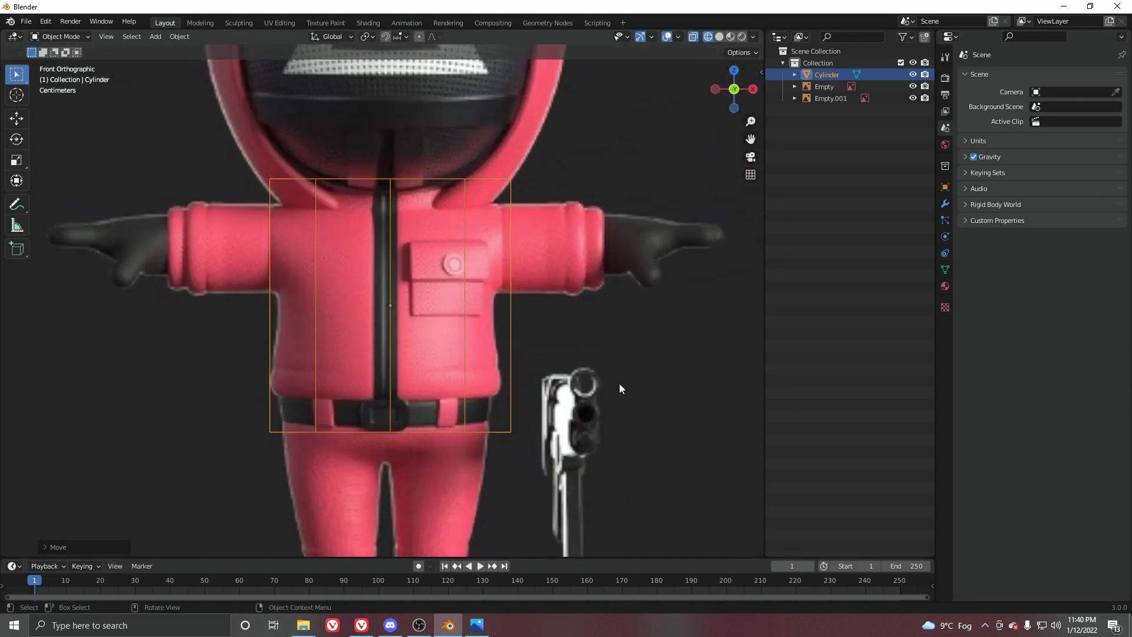
pyautogui.press('s')
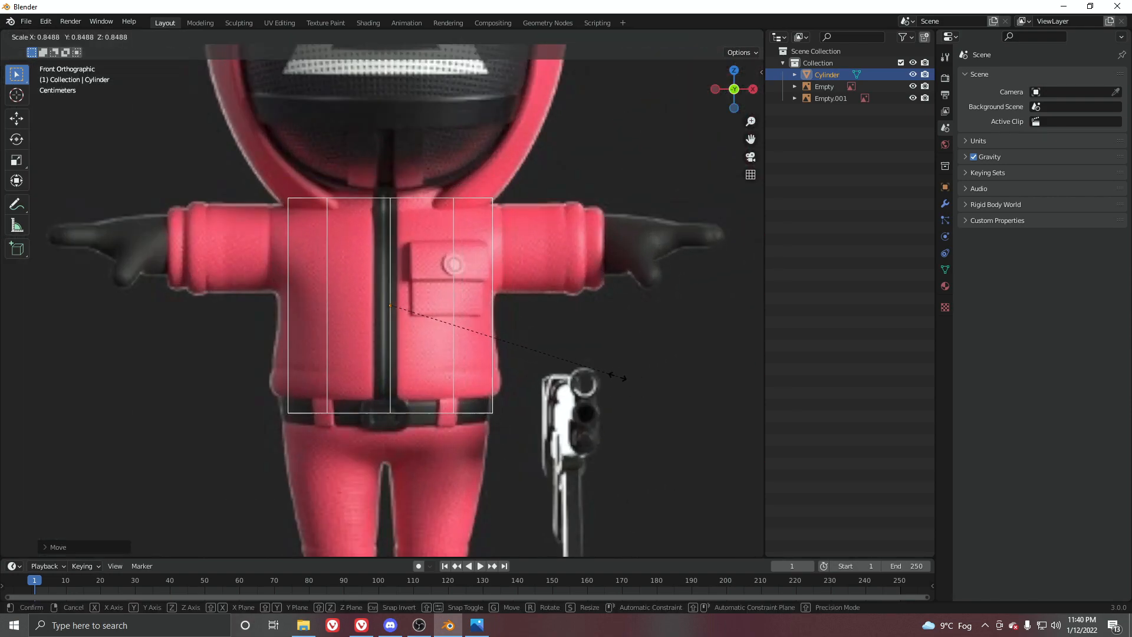
pyautogui.click(608, 374)
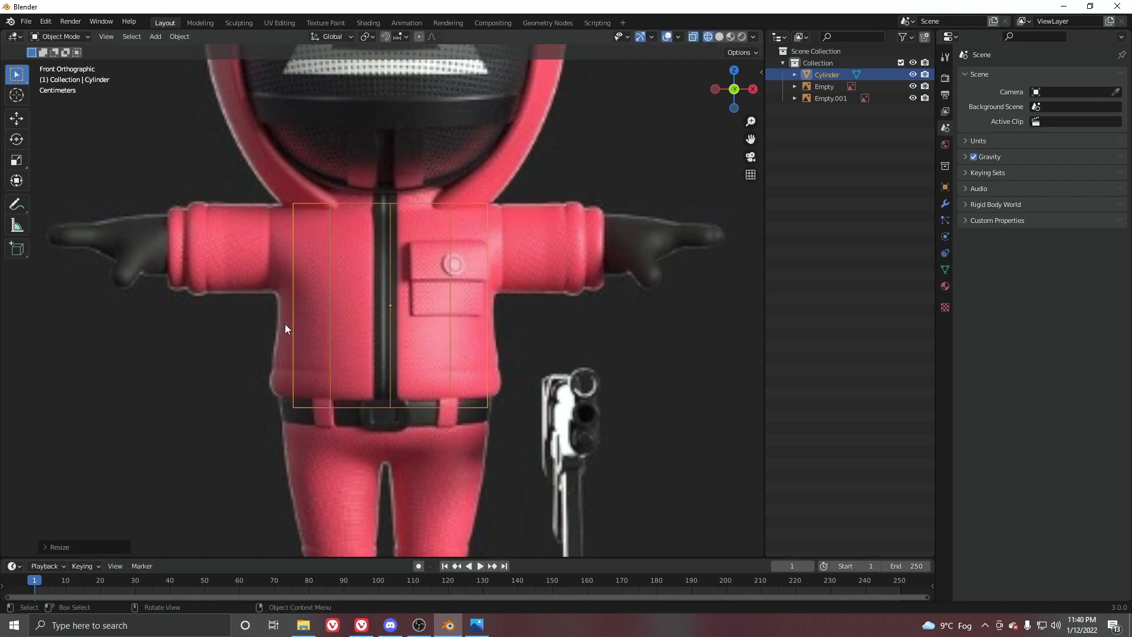
# Move the front reference image about 0.011 m along X so its torso centres on the cylinder.
pyautogui.keyDown('shift'); pyautogui.scroll(-2, 430, 327); pyautogui.keyUp('shift')
pyautogui.click(534, 352)
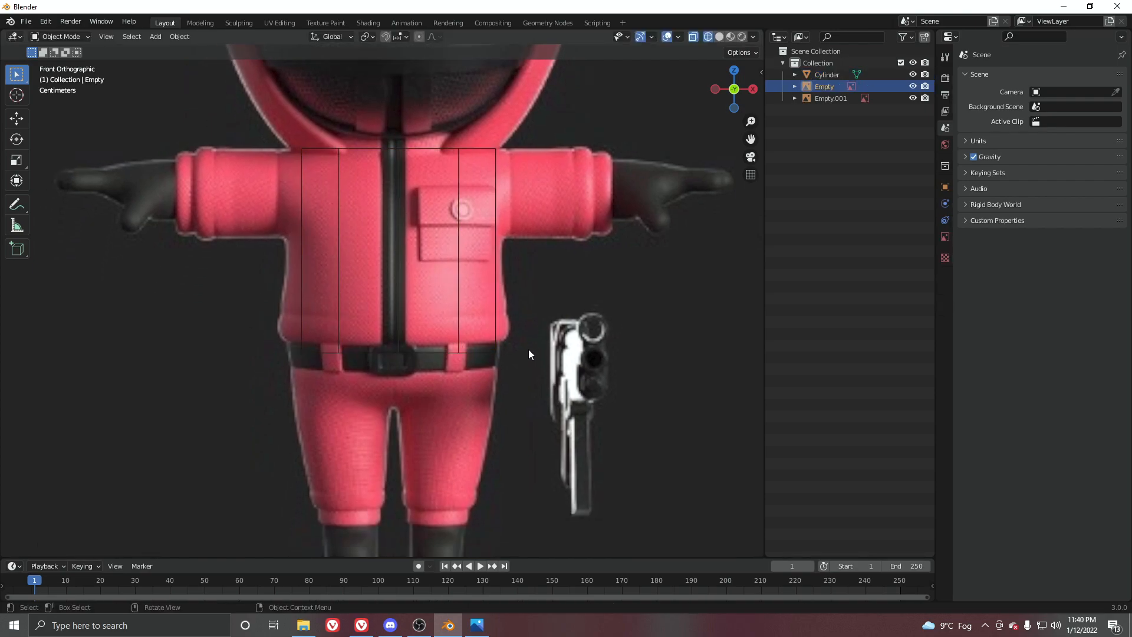
pyautogui.scroll(4, 390, 277)
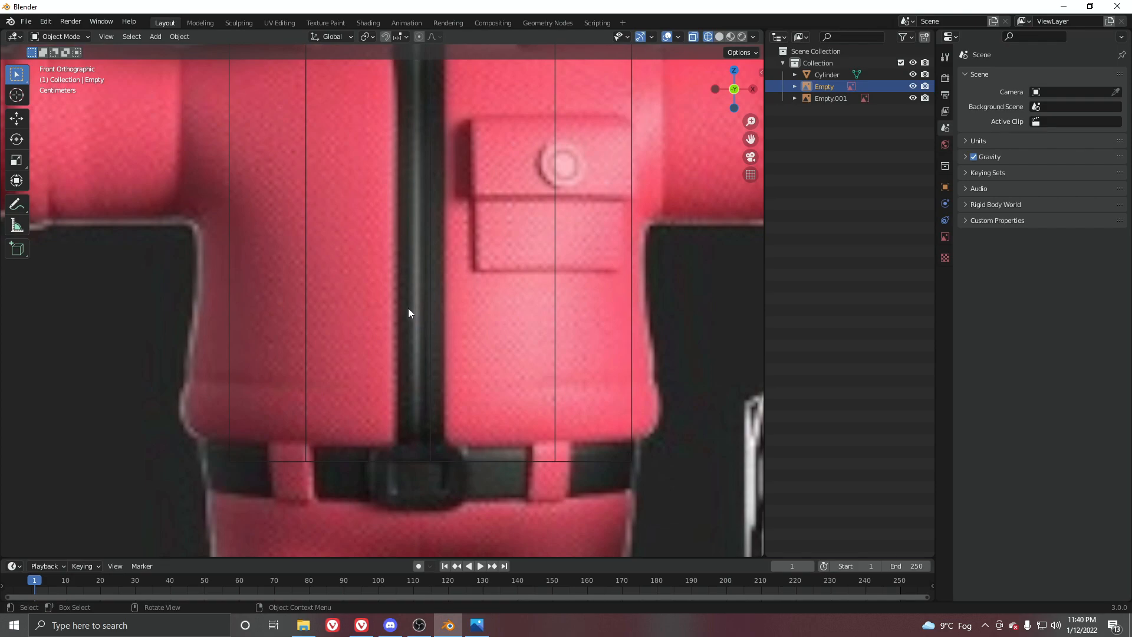
pyautogui.press('g')
pyautogui.press('x')
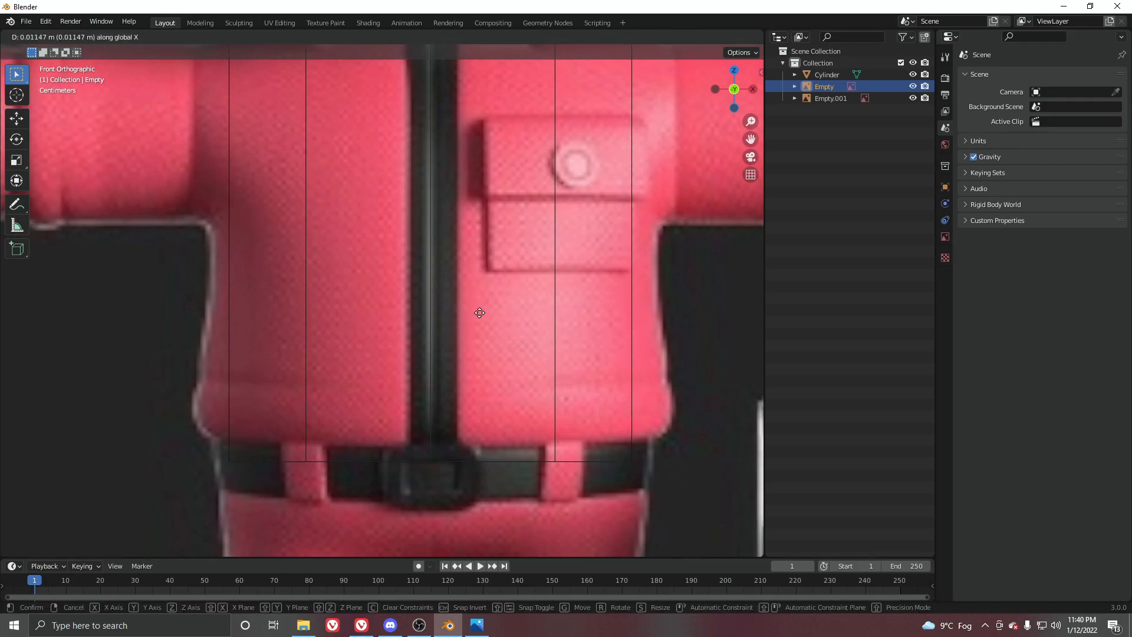
pyautogui.click(478, 313)
pyautogui.scroll(-5, 477, 313)
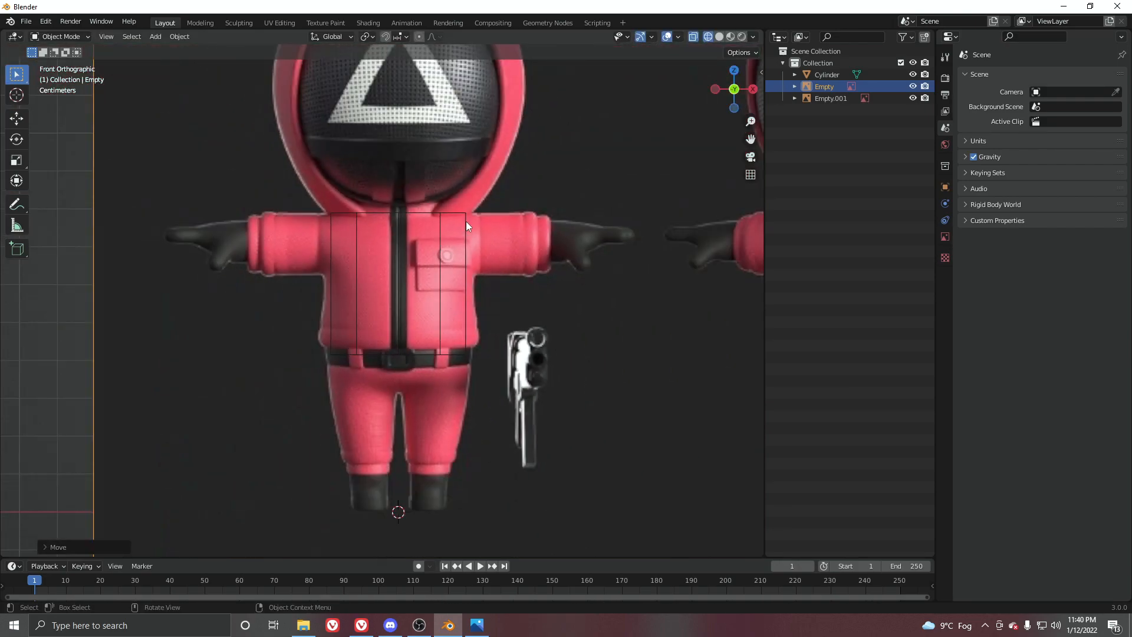
# Select the cylinder and switch it to Edit Mode.
pyautogui.click(467, 233)
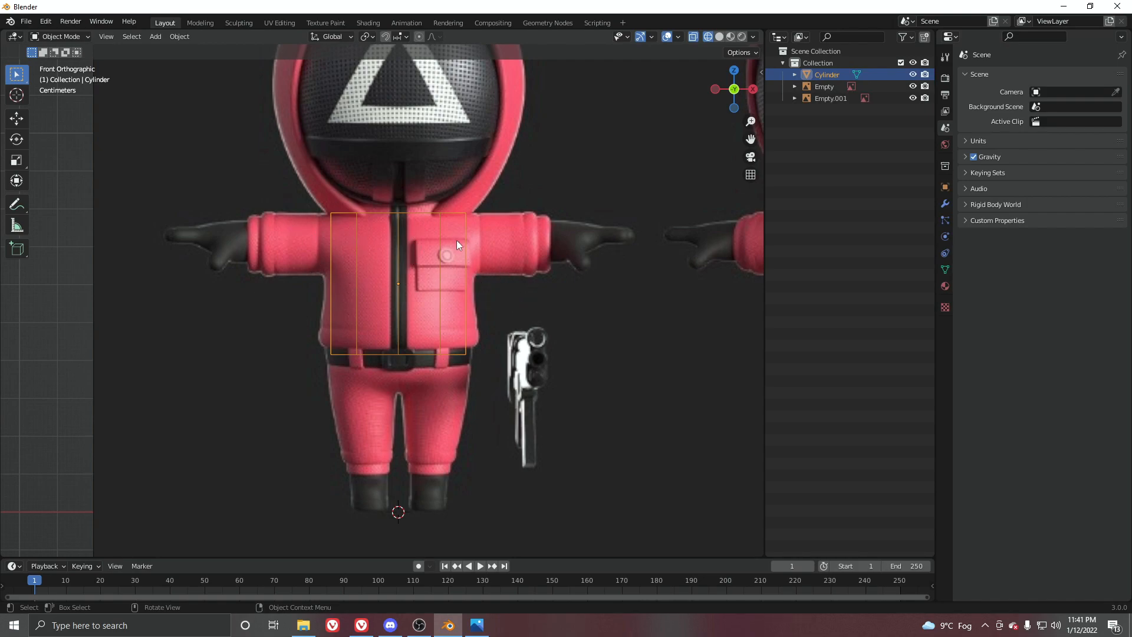
pyautogui.scroll(4, 464, 260)
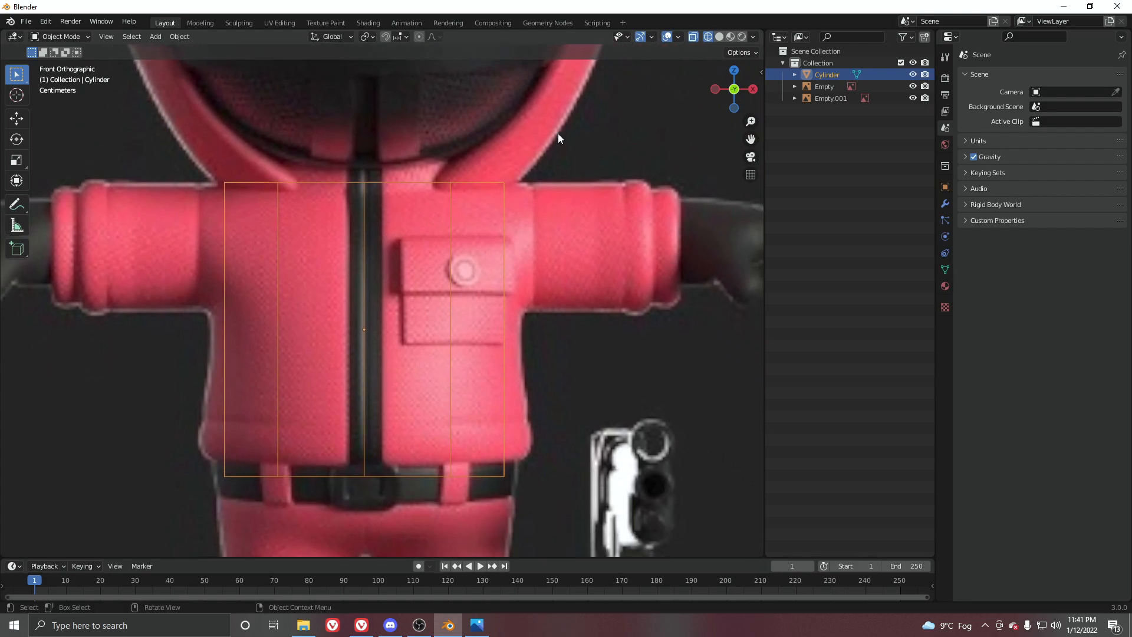
pyautogui.scroll(-3, 559, 398)
pyautogui.scroll(1, 476, 322)
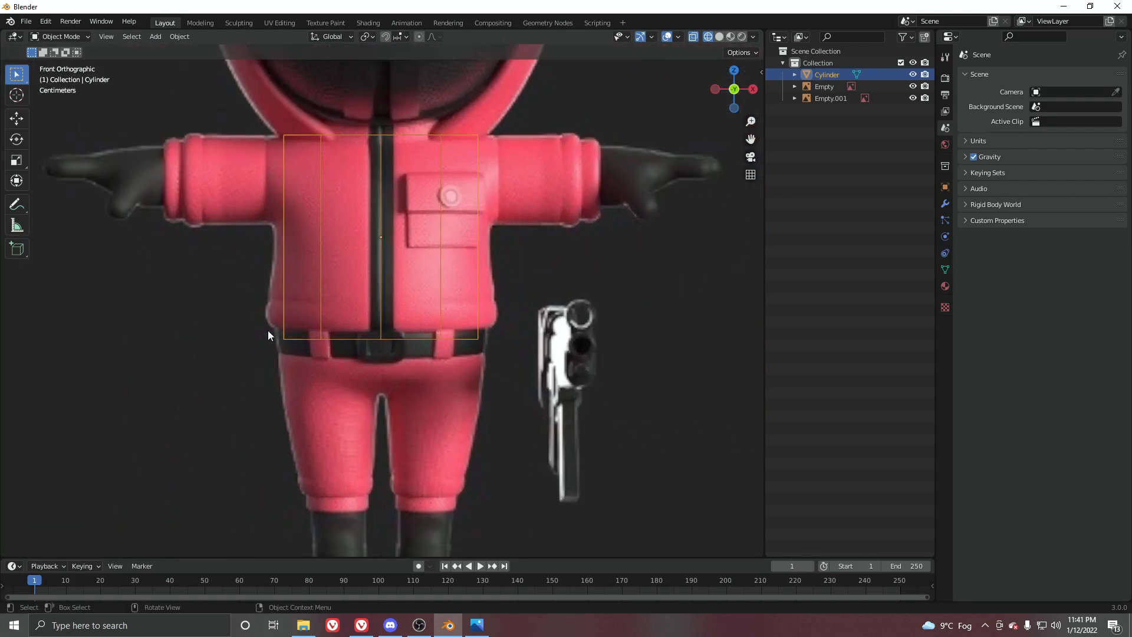
pyautogui.scroll(3, 473, 303)
pyautogui.press('Tab')
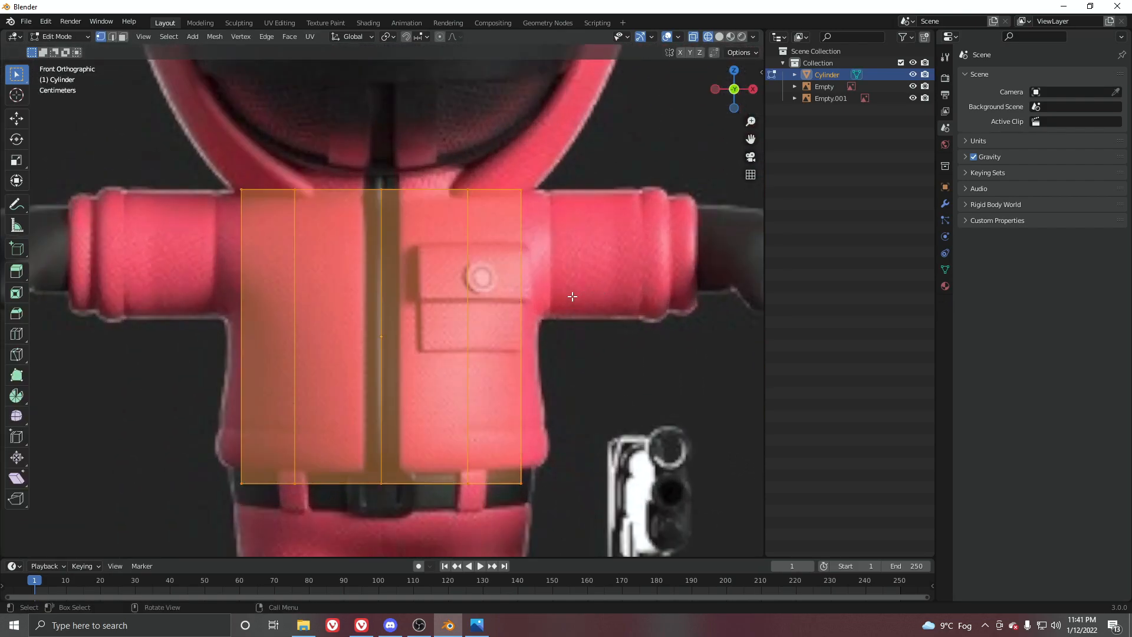
pyautogui.click(59, 36)
pyautogui.click(54, 50)
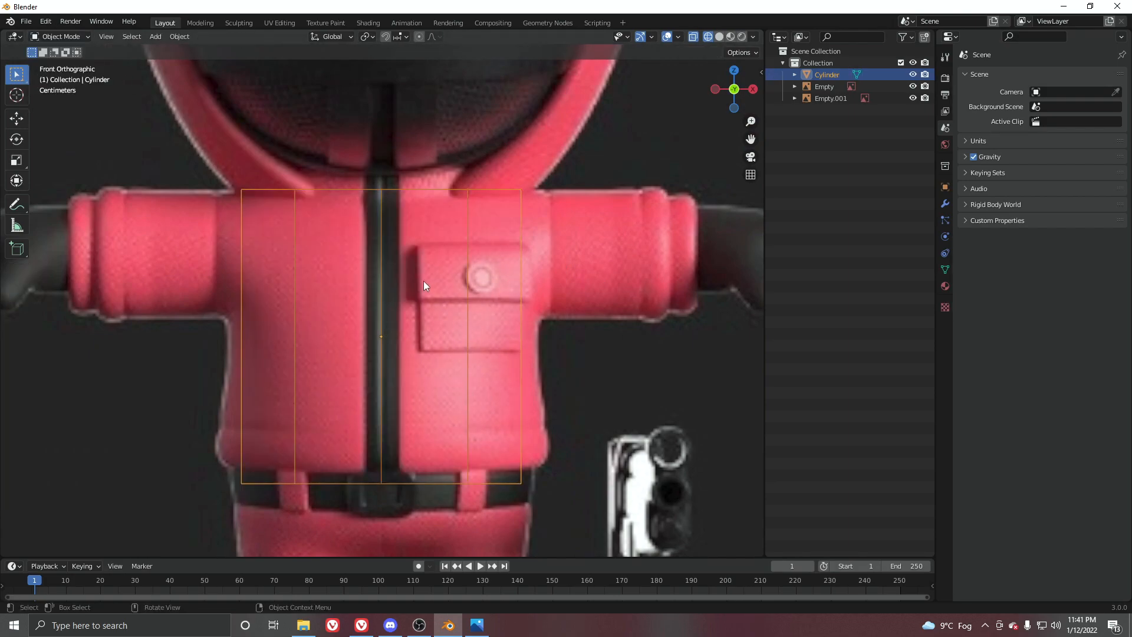
pyautogui.hotkey('ctrl', 'Tab')
pyautogui.click(516, 282)
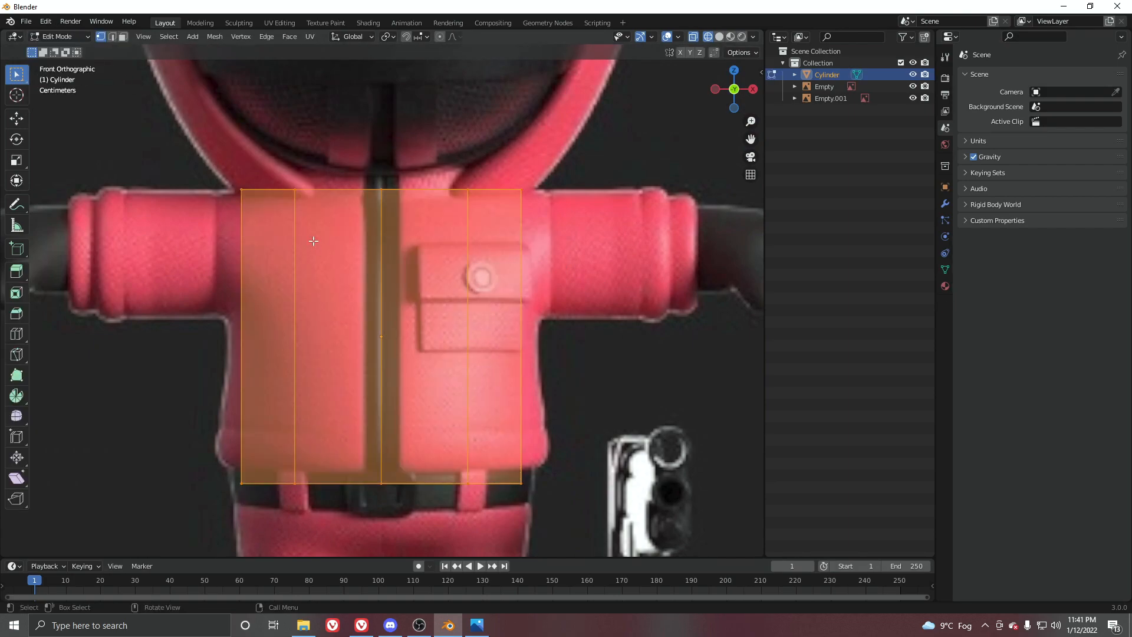
# Search the add-ons in the preferences for "pie" and check the 3D Viewport Pie Menus add-on.
pyautogui.click(45, 22)
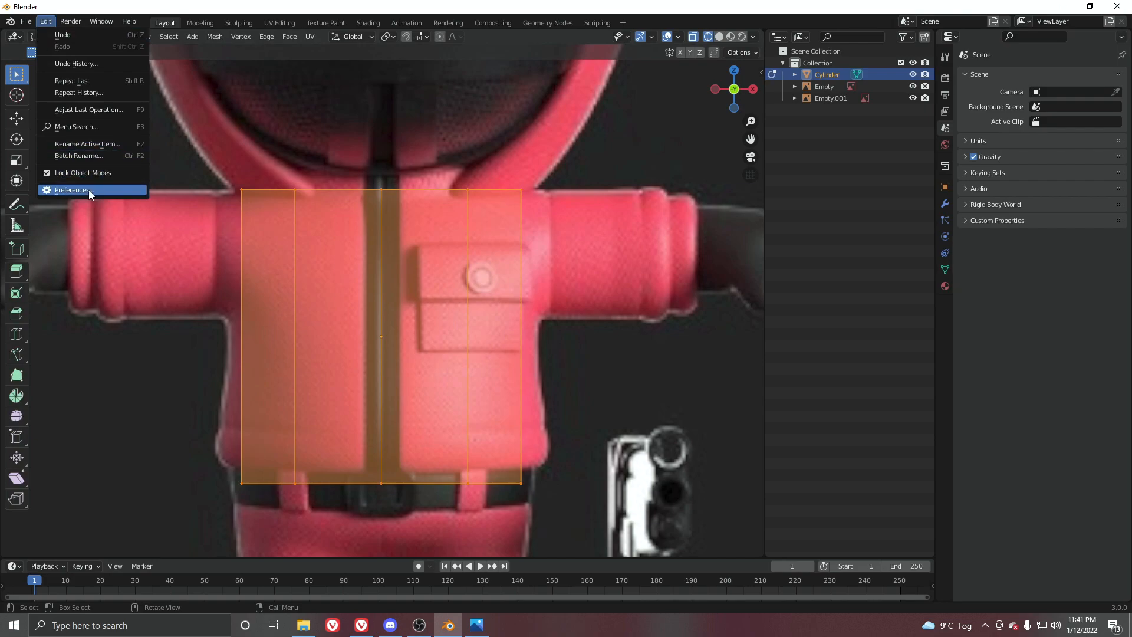
pyautogui.click(88, 190)
pyautogui.write('pie')
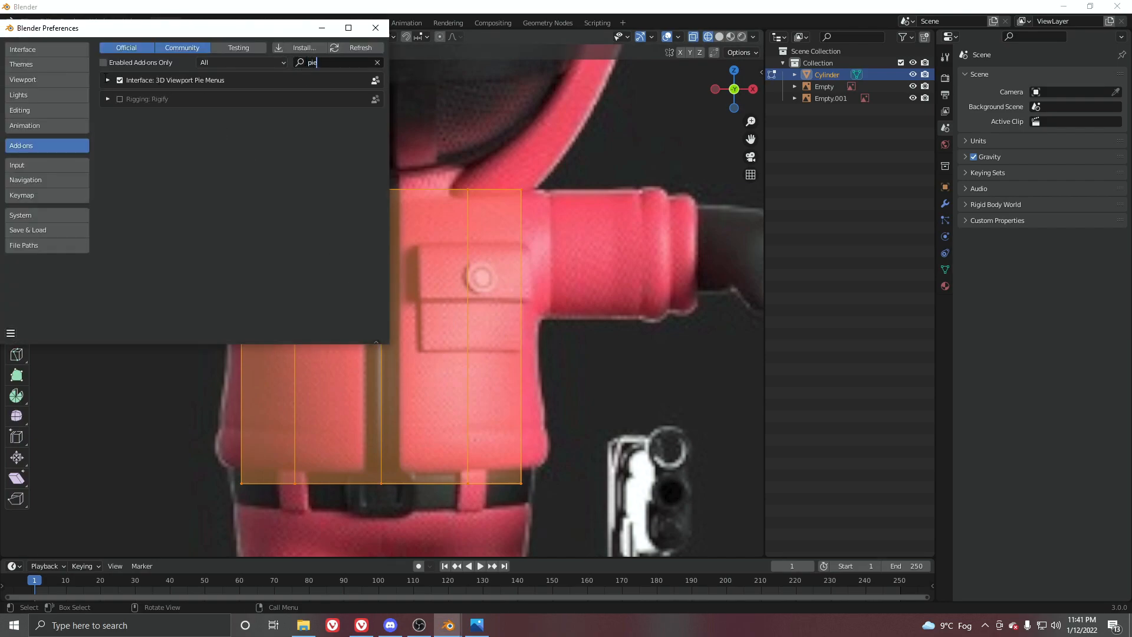
pyautogui.click(108, 81)
pyautogui.click(376, 28)
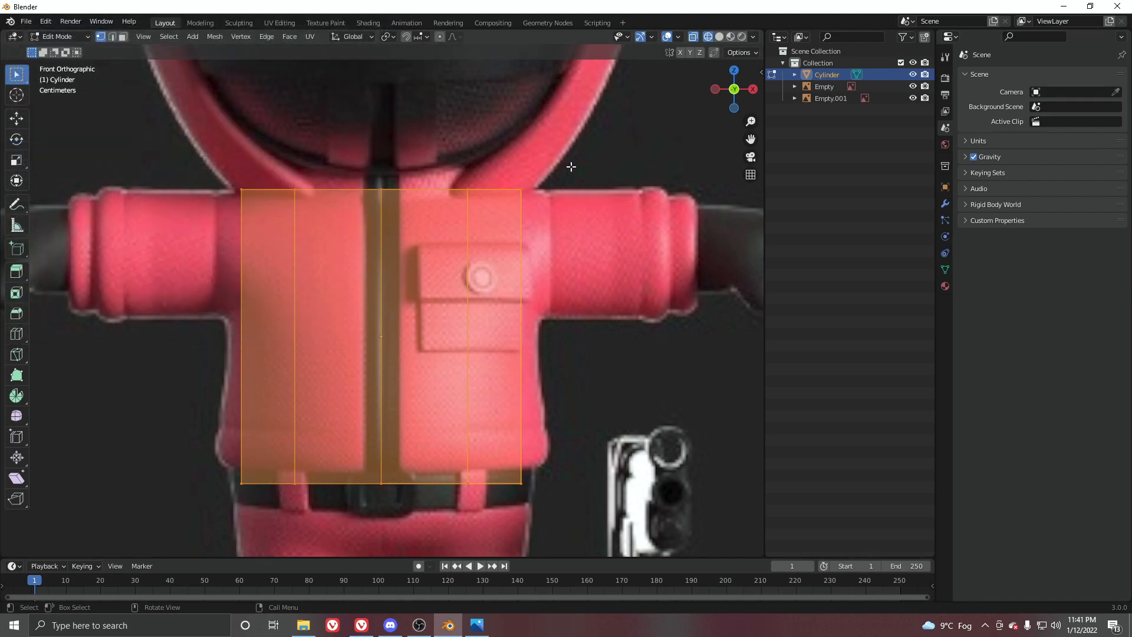
# In Edit Mode, add two horizontal loop cuts around the cylinder, one at armpit height and one just below its top edge.
pyautogui.hotkey('ctrl', 'Tab')
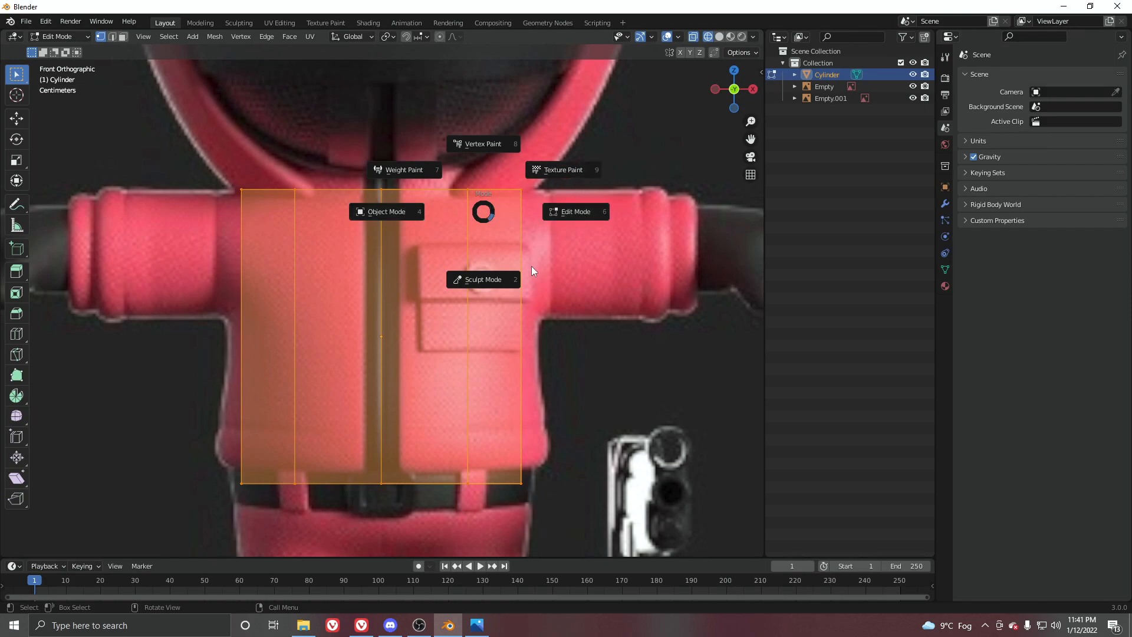
pyautogui.click(575, 212)
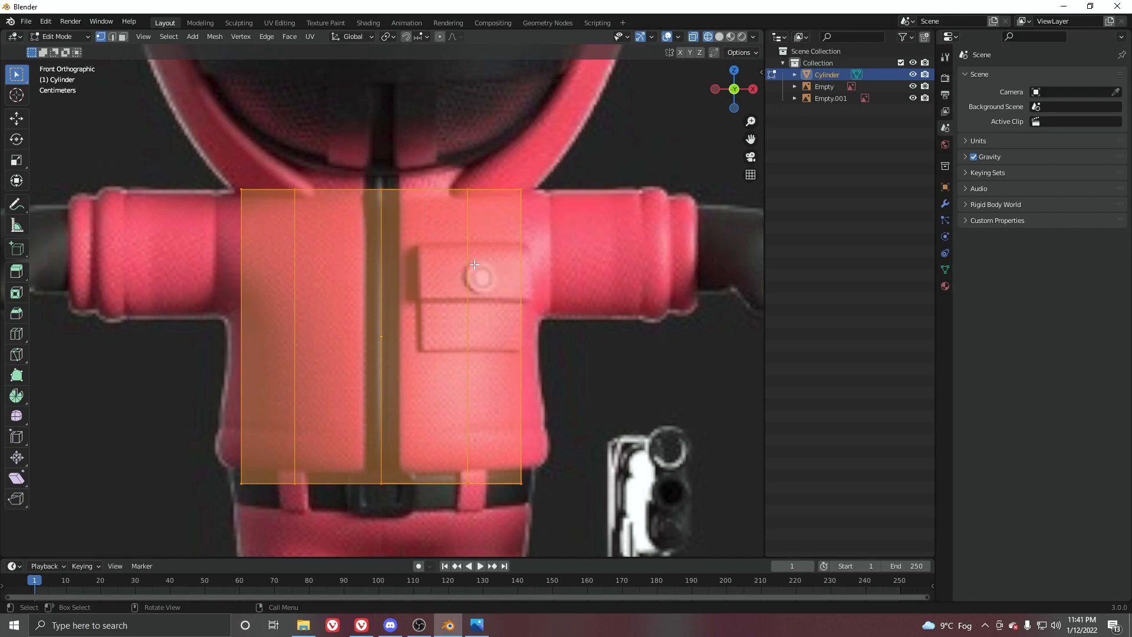
pyautogui.hotkey('ctrl', 'r')
pyautogui.click(516, 316)
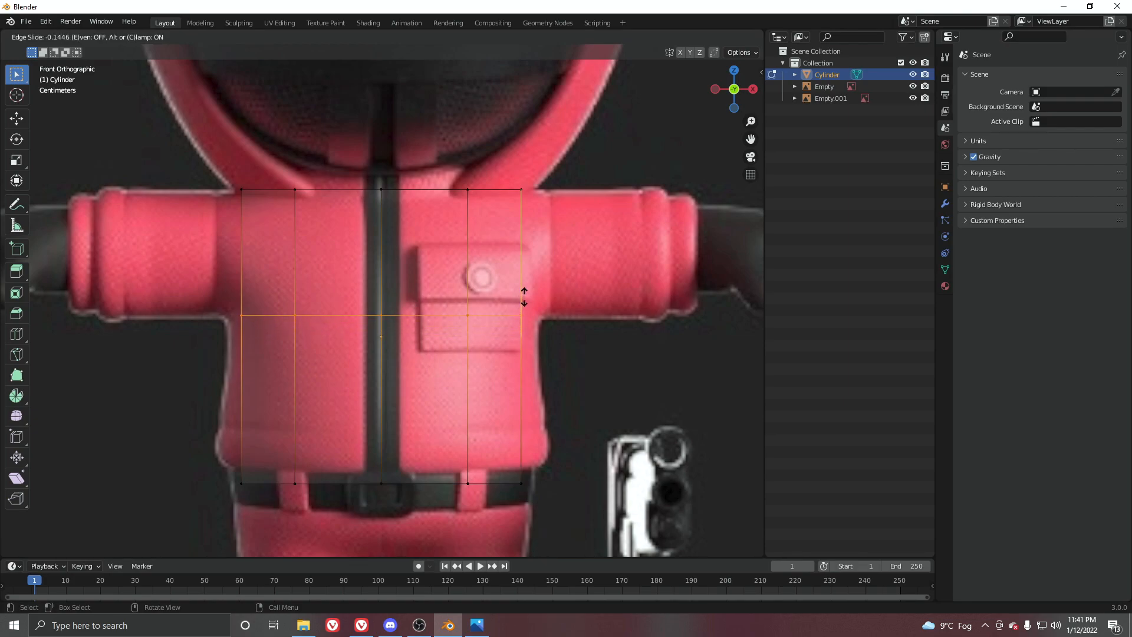
pyautogui.click(524, 297)
pyautogui.hotkey('ctrl', 'r')
pyautogui.click(523, 254)
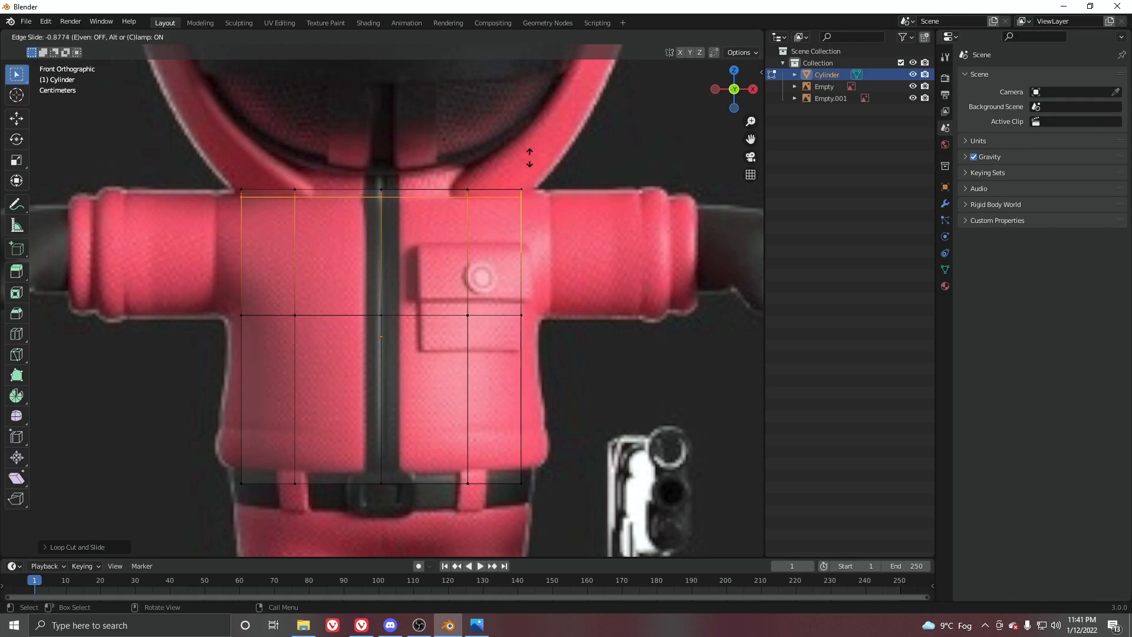
pyautogui.click(530, 157)
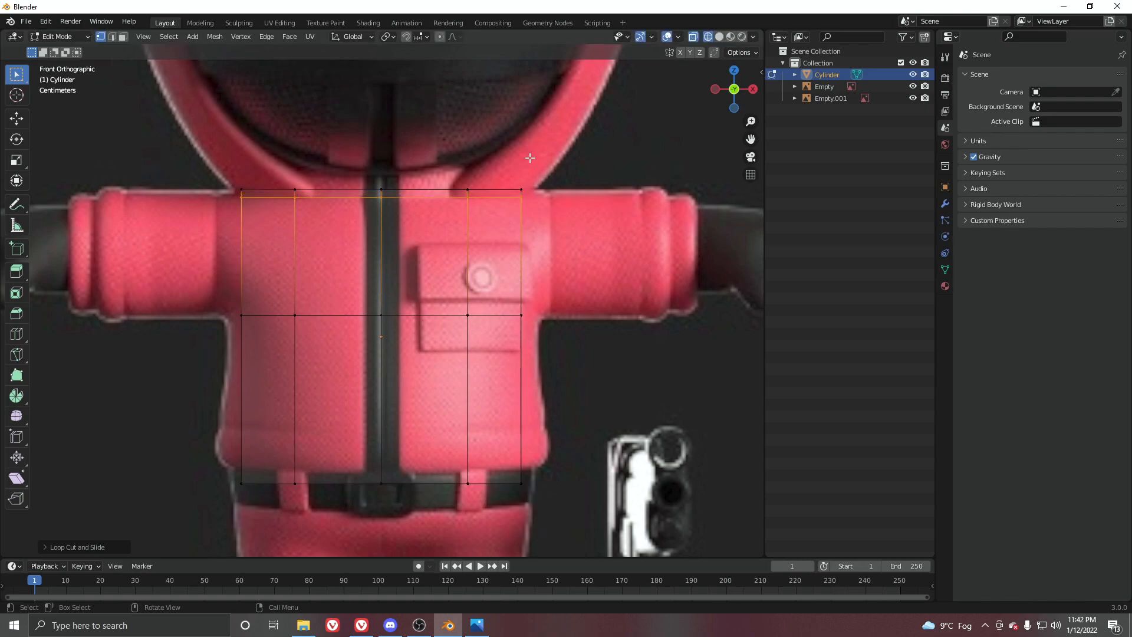
# Examine the cylinder in solid shading against the reference images in perspective and from the front.
pyautogui.scroll(-5, 525, 236)
pyautogui.moveTo(525, 236)
pyautogui.mouseDown(button='middle')
pyautogui.moveTo(523, 306)
pyautogui.moveTo(431, 312)
pyautogui.moveTo(462, 229)
pyautogui.moveTo(450, 260)
pyautogui.mouseUp(button='middle')
pyautogui.press('z')
pyautogui.click(523, 305)
pyautogui.press('Tab')
pyautogui.scroll(1, 451, 260)
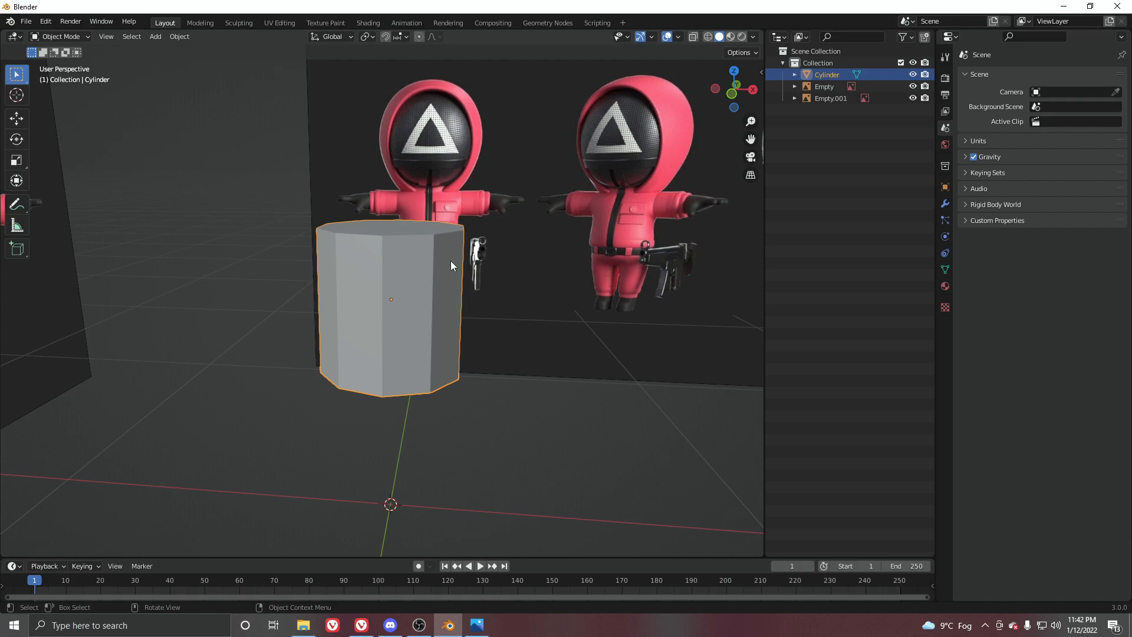
pyautogui.scroll(-3, 419, 270)
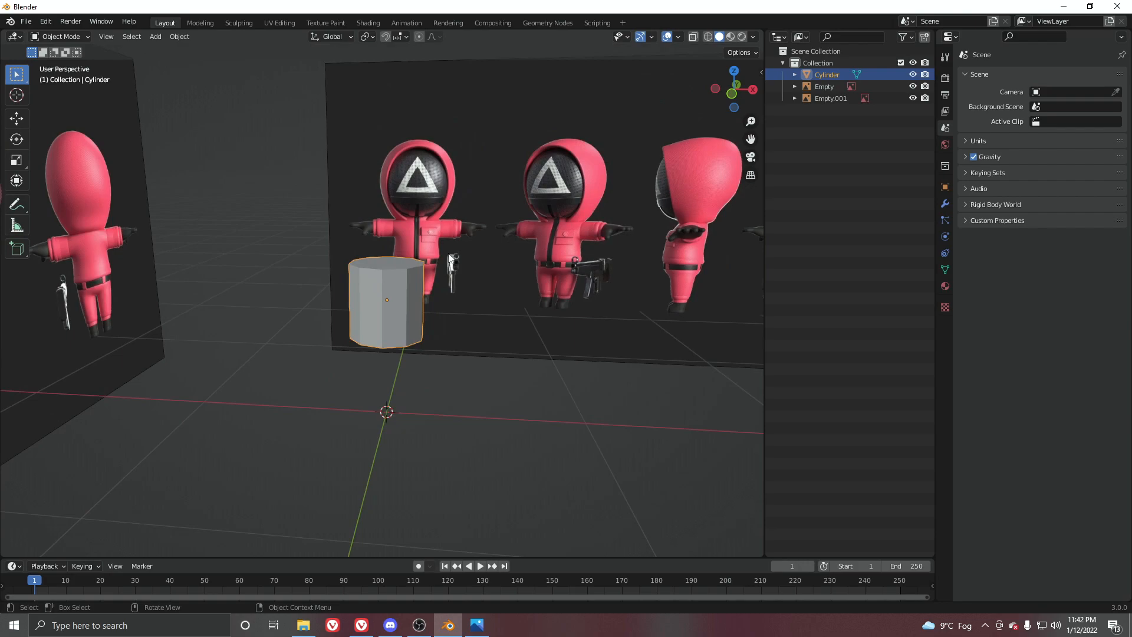
pyautogui.press('KP_1')
pyautogui.press('KP_Decimal')
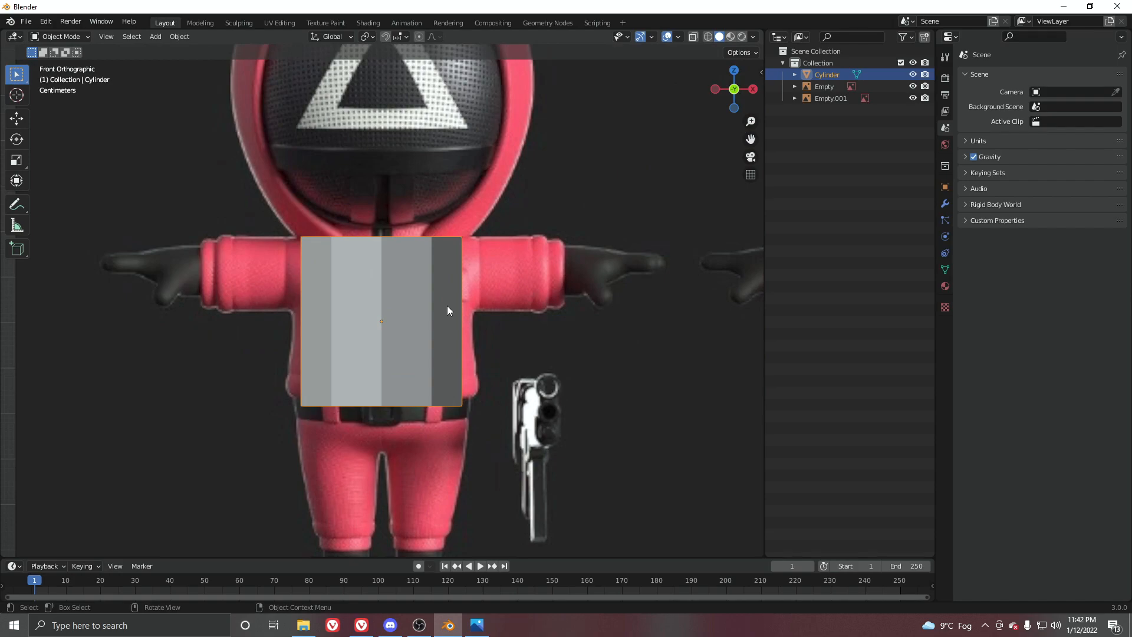
# Open the cylinder's mesh for editing from the right side with X-ray turned on.
pyautogui.press('KP_3')
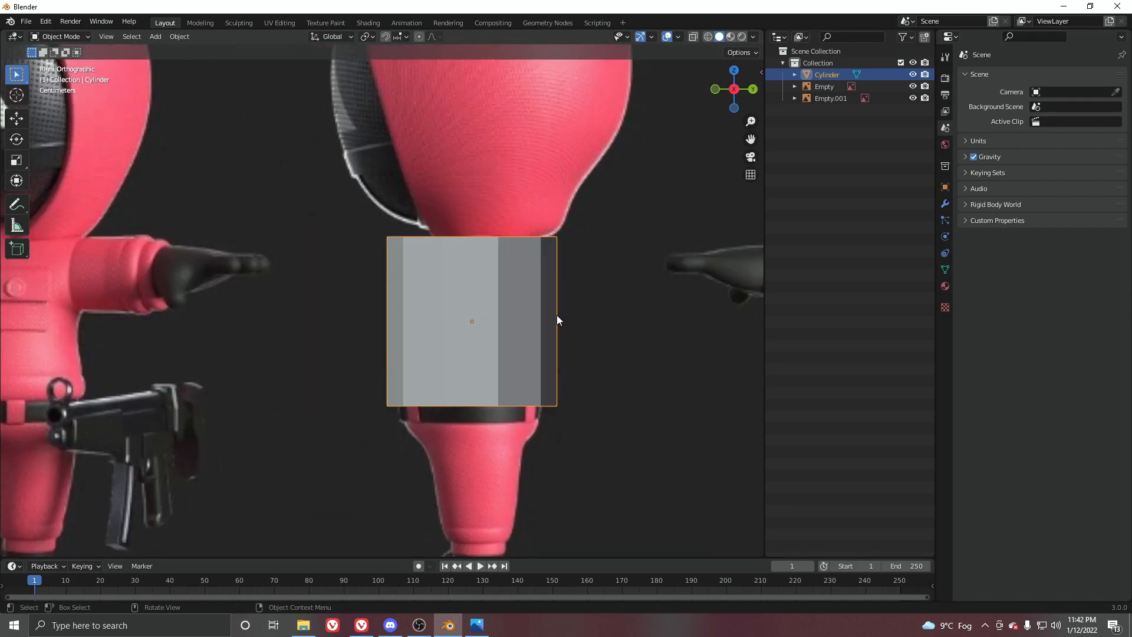
pyautogui.press('Tab')
pyautogui.hotkey('alt', 'z')
pyautogui.scroll(1, 454, 293)
pyautogui.moveTo(548, 200); pyautogui.dragTo(626, 482)
pyautogui.press('g')
pyautogui.rightClick(583, 373)
# Move the vertices on the cylinder's back side about -0.03 m along Y to match the side figure's back.
pyautogui.moveTo(546, 168); pyautogui.dragTo(632, 498)
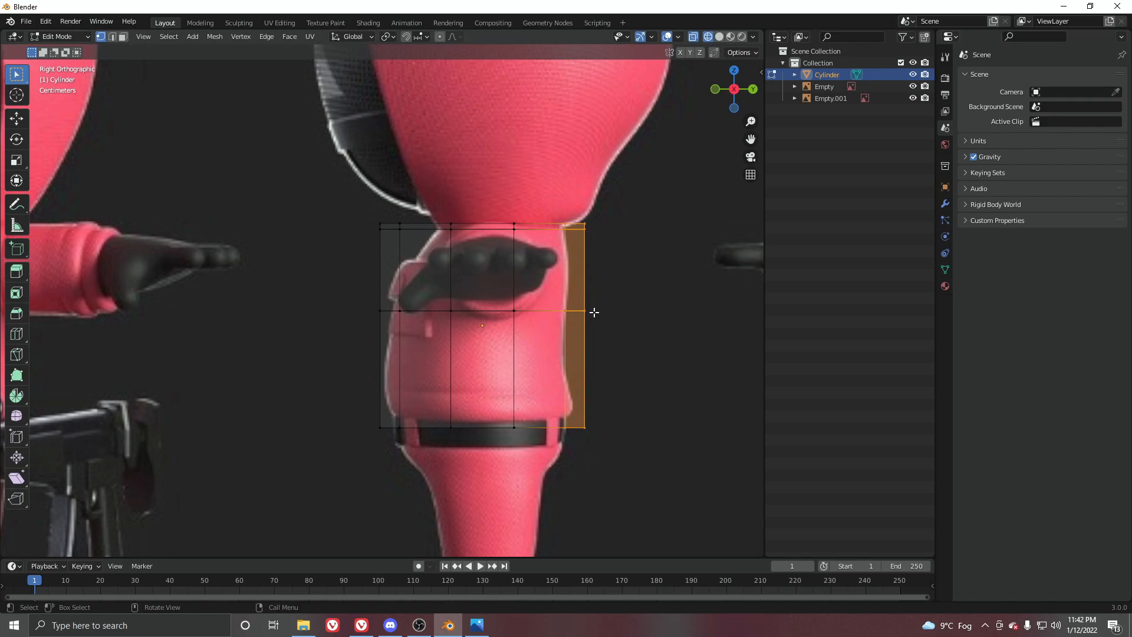
pyautogui.press('g')
pyautogui.press('y')
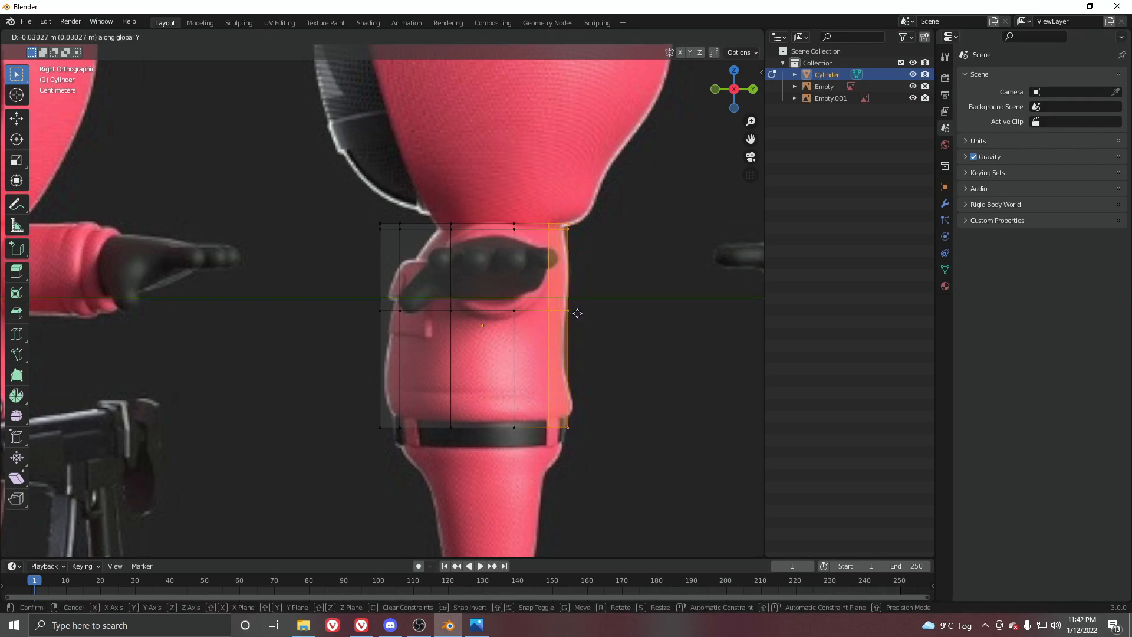
pyautogui.click(577, 313)
# Move the vertices on the cylinder's front side about 0.004 m along Y to match the side figure's chest.
pyautogui.moveTo(313, 157); pyautogui.dragTo(419, 485)
pyautogui.press('g')
pyautogui.press('y')
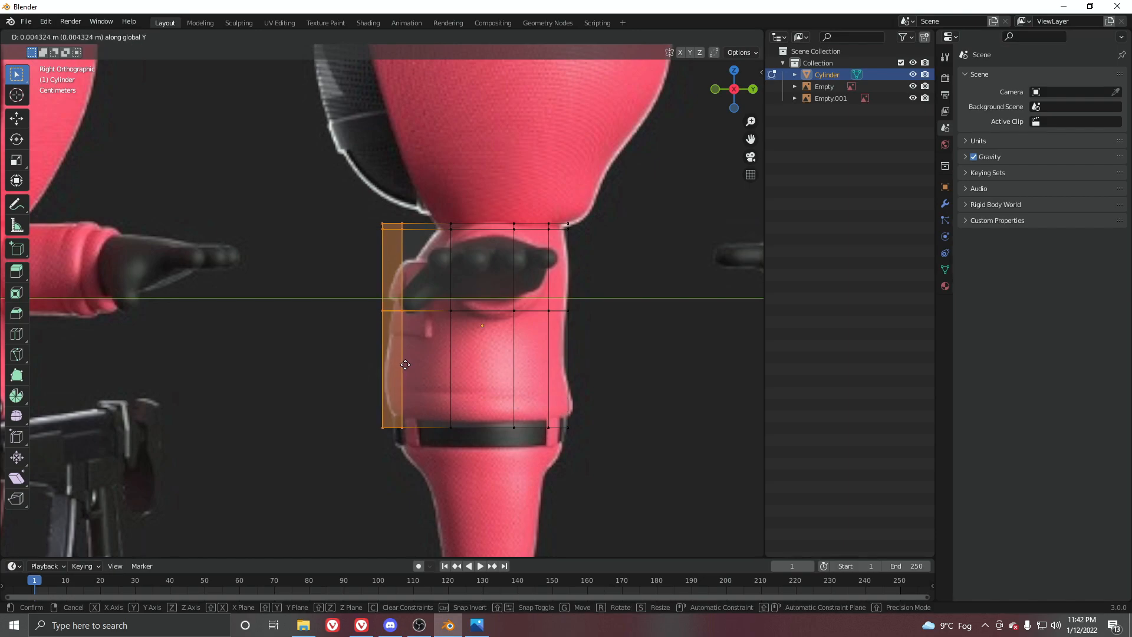
pyautogui.click(407, 364)
# Narrow the cylinder's top two vertex rings along Y and shift them backward to fit the side figure's neckline.
pyautogui.moveTo(352, 139); pyautogui.dragTo(611, 294)
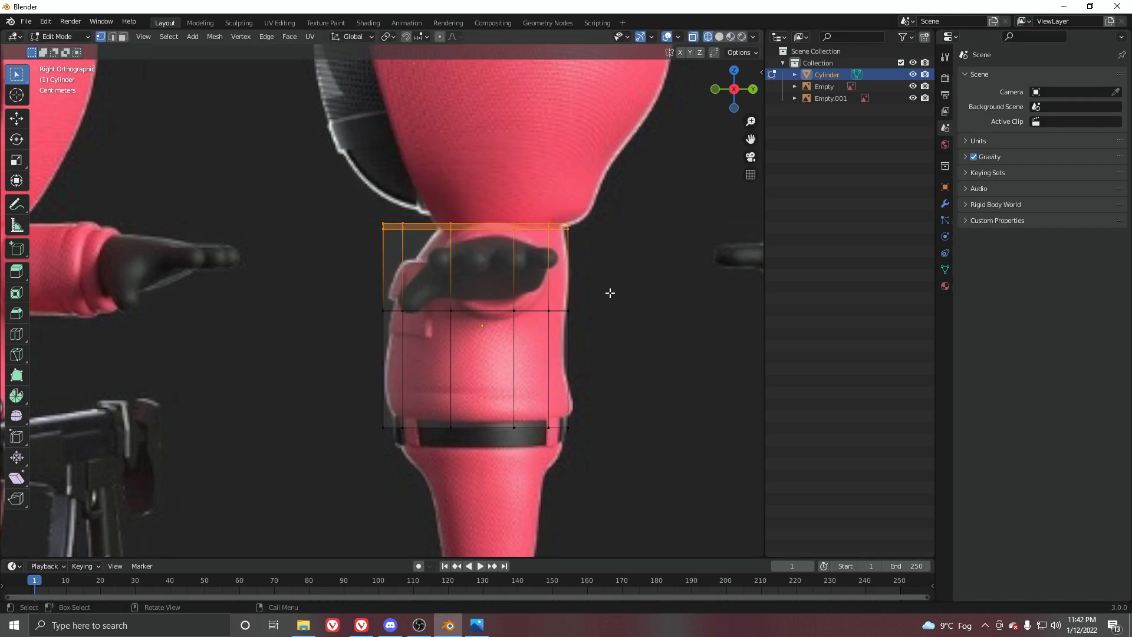
pyautogui.press('s')
pyautogui.press('y')
pyautogui.click(567, 277)
pyautogui.press('g')
pyautogui.press('y')
pyautogui.click(582, 280)
# Raise the cylinder's bottom vertex ring along Z to the upper edge of the figure's belt.
pyautogui.keyDown('ctrl'); pyautogui.moveTo(525, 431); pyautogui.dragTo(461, 304, button='middle'); pyautogui.keyUp('ctrl')
pyautogui.moveTo(263, 368); pyautogui.dragTo(611, 427)
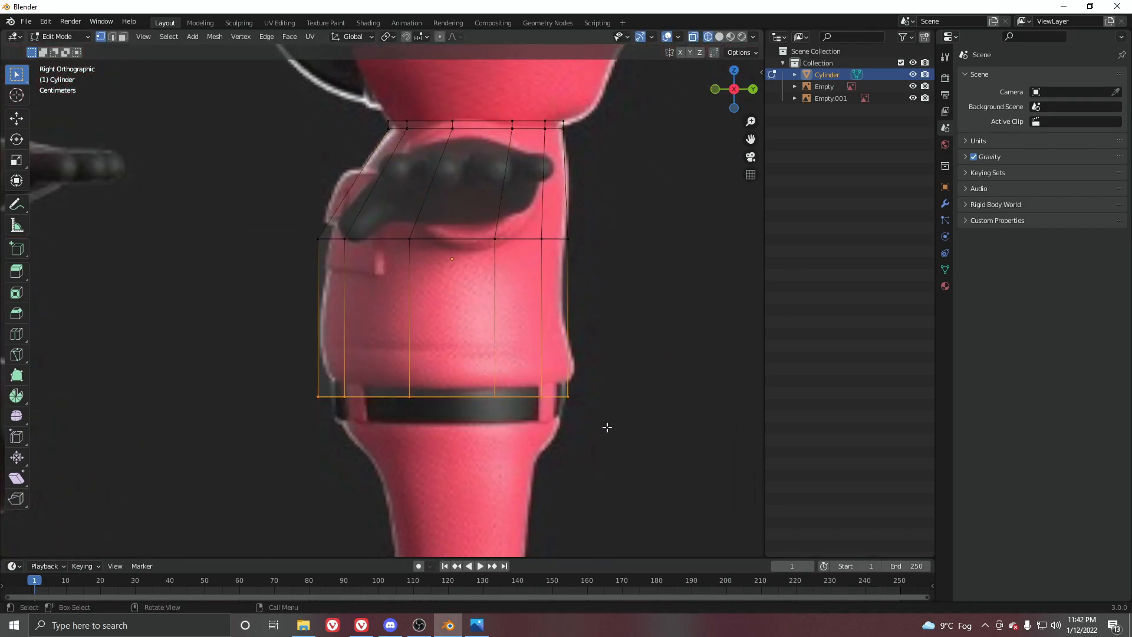
pyautogui.press('g')
pyautogui.press('z')
pyautogui.click(570, 412)
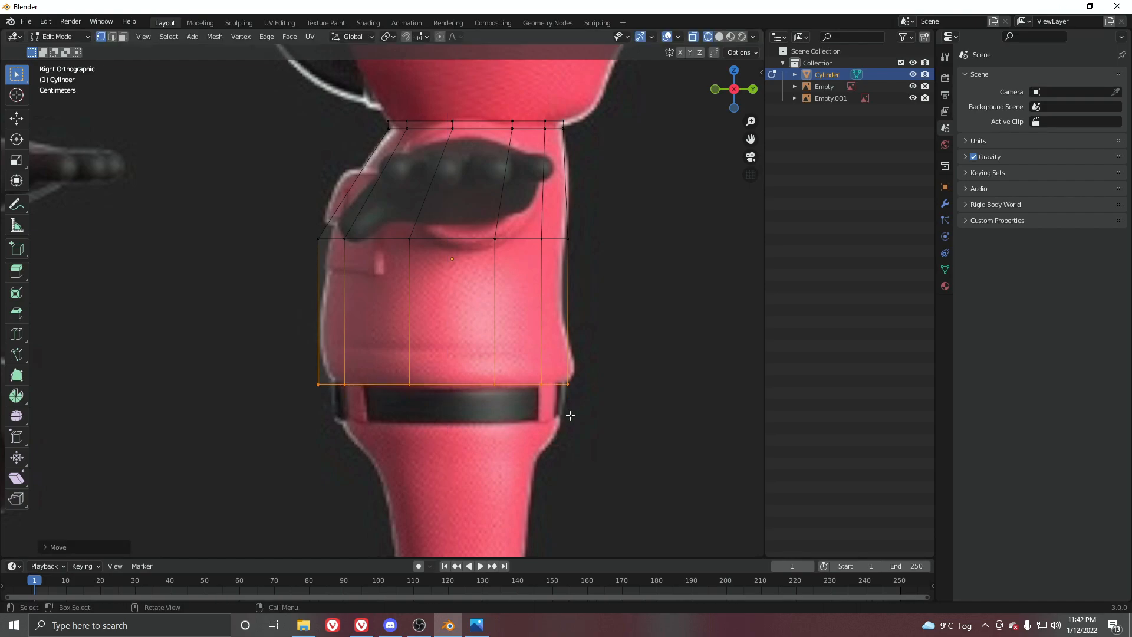
# From the front, widen the bottom vertex ring along X to match the jacket's hem.
pyautogui.press('KP_1')
pyautogui.press('s')
pyautogui.press('x')
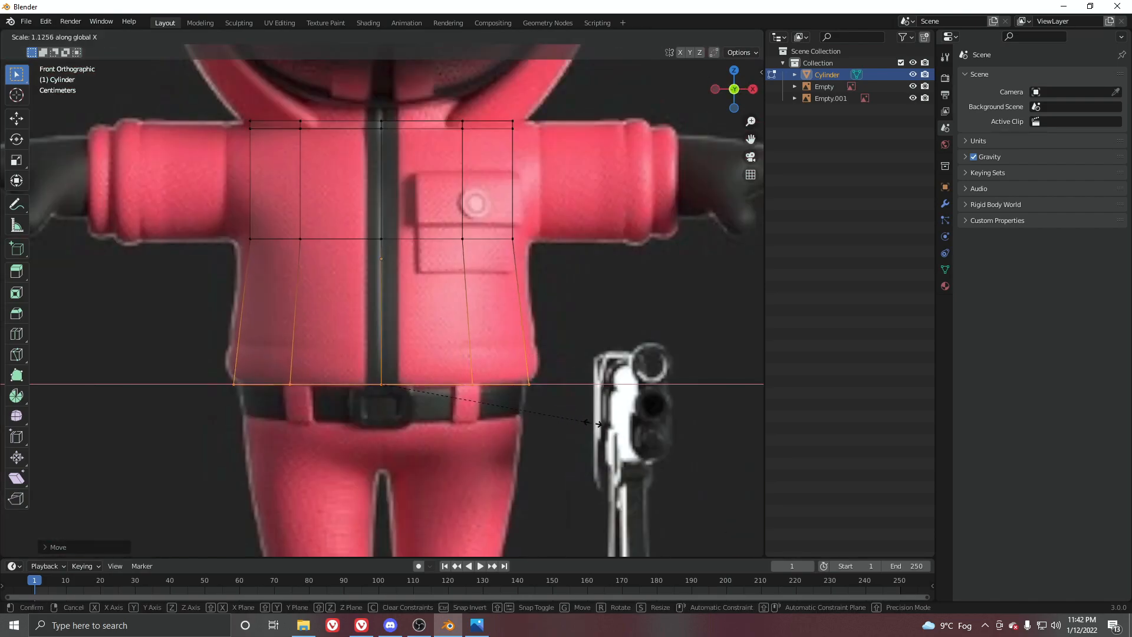
pyautogui.click(600, 425)
# Scale the armpit-height vertex ring by about 1.1 along X to match the jacket's sides.
pyautogui.moveTo(229, 209); pyautogui.dragTo(574, 275)
pyautogui.press('s')
pyautogui.press('x')
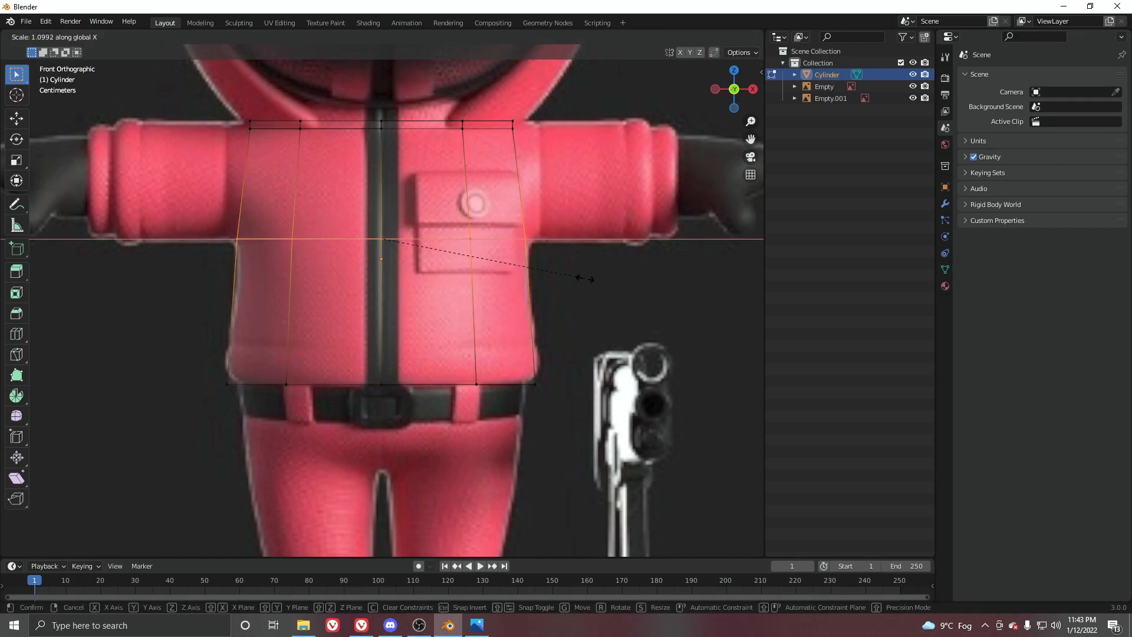
pyautogui.click(575, 271)
# Scale the top two vertex rings by about 1.08 along X to match the figure's shoulders.
pyautogui.keyDown('shift'); pyautogui.moveTo(560, 253); pyautogui.dragTo(566, 381, button='middle'); pyautogui.keyUp('shift')
pyautogui.moveTo(217, 212); pyautogui.dragTo(530, 271)
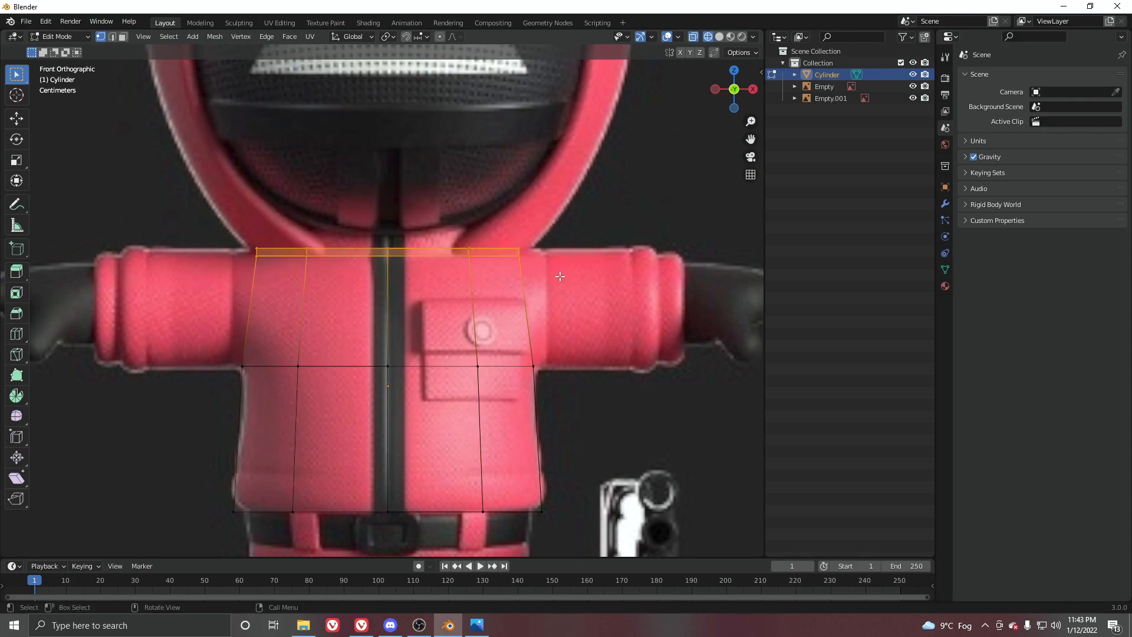
pyautogui.press('s')
pyautogui.press('x')
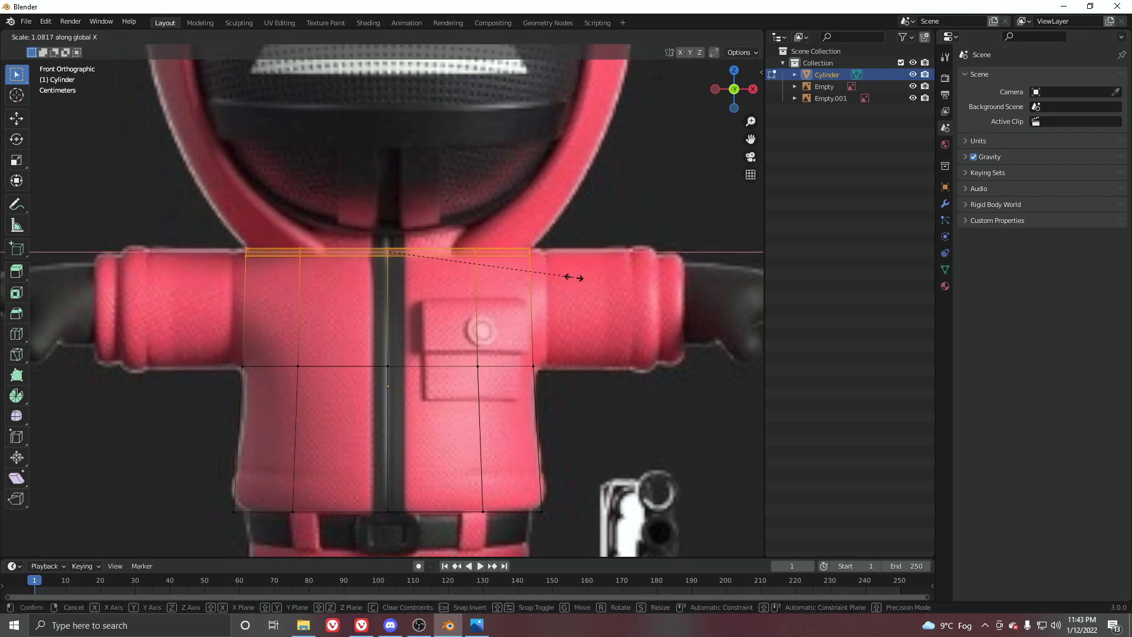
pyautogui.click(575, 277)
# Delete the cap face on top of the torso cylinder.
pyautogui.moveTo(575, 277); pyautogui.dragTo(360, 341, button='middle')
pyautogui.press('Tab')
pyautogui.scroll(5, 439, 314)
pyautogui.press('Tab')
pyautogui.moveTo(543, 279); pyautogui.dragTo(477, 308, button='middle')
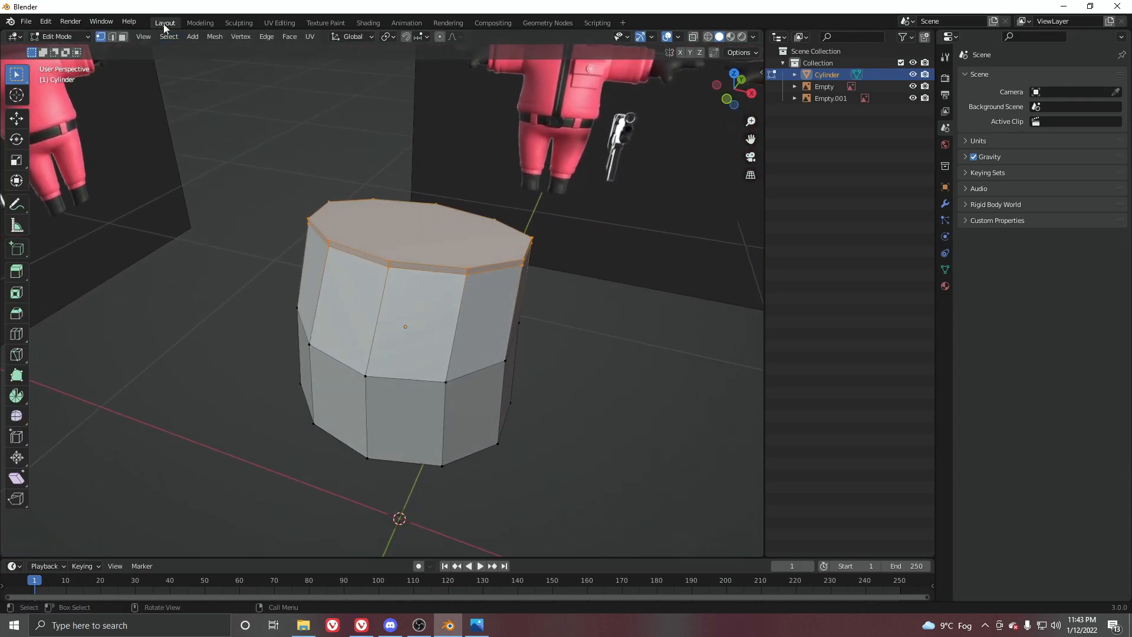
pyautogui.click(442, 241)
pyautogui.press('x')
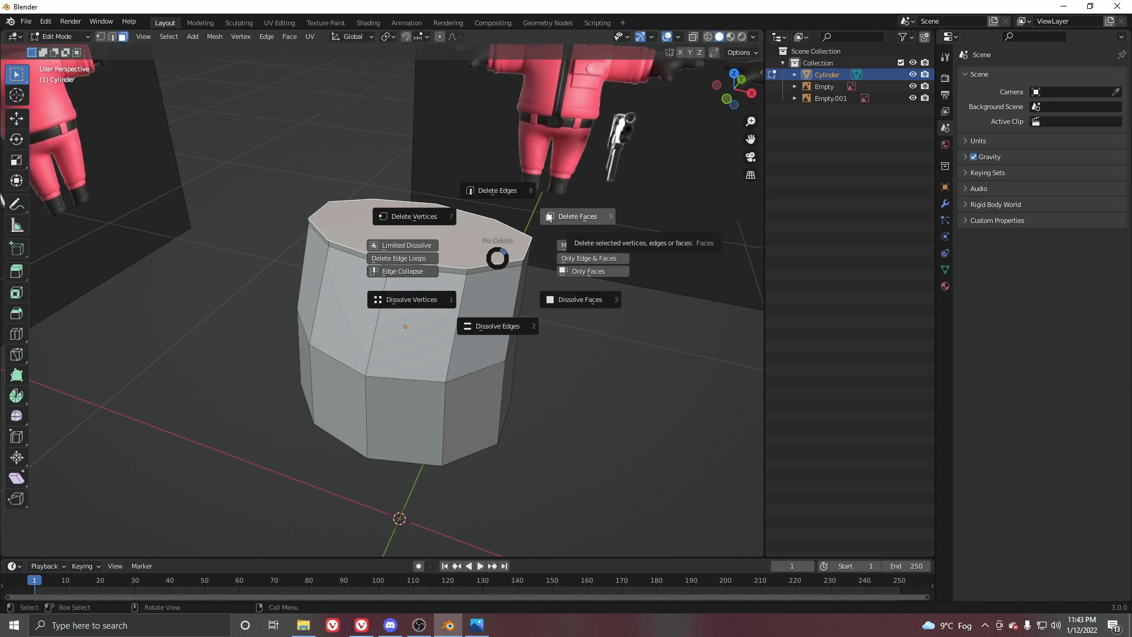
pyautogui.rightClick(582, 217)
# Delete the cap face on the underside of the torso cylinder.
pyautogui.scroll(-3, 483, 338)
pyautogui.press('x')
pyautogui.rightClick(575, 264)
pyautogui.moveTo(576, 258); pyautogui.dragTo(422, 405, button='middle')
pyautogui.press('x')
pyautogui.click(472, 352)
# Extrude the upper face on the torso's +X side outward about 0.17 m along its normal to form the arm.
pyautogui.scroll(-5, 494, 331)
pyautogui.moveTo(483, 236); pyautogui.dragTo(479, 352, button='middle')
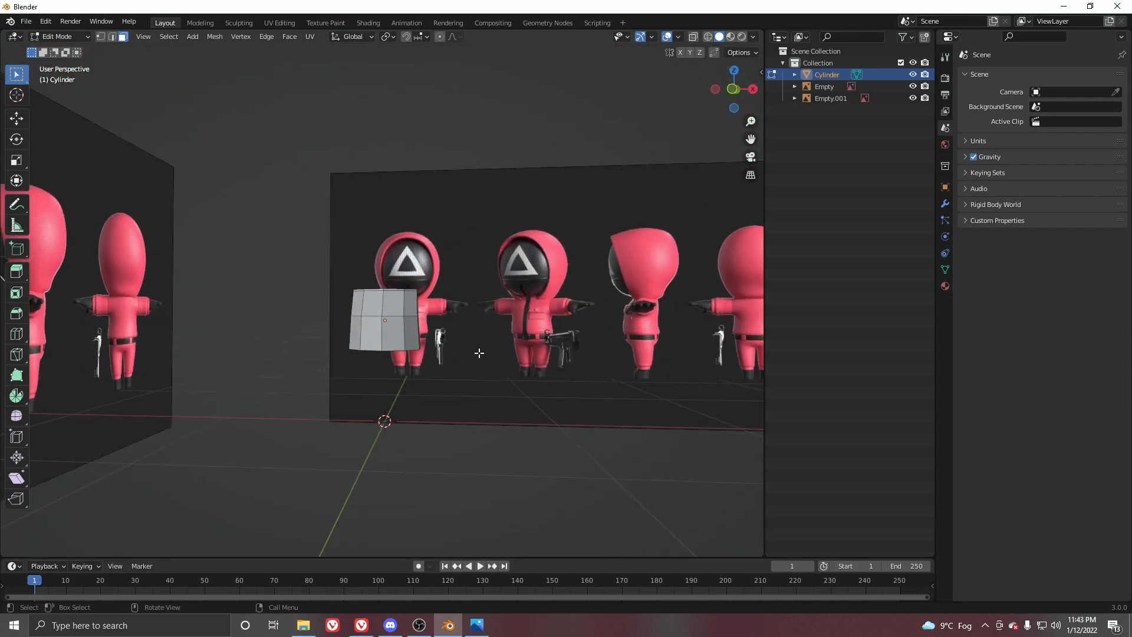
pyautogui.press('KP_1')
pyautogui.scroll(6, 480, 353)
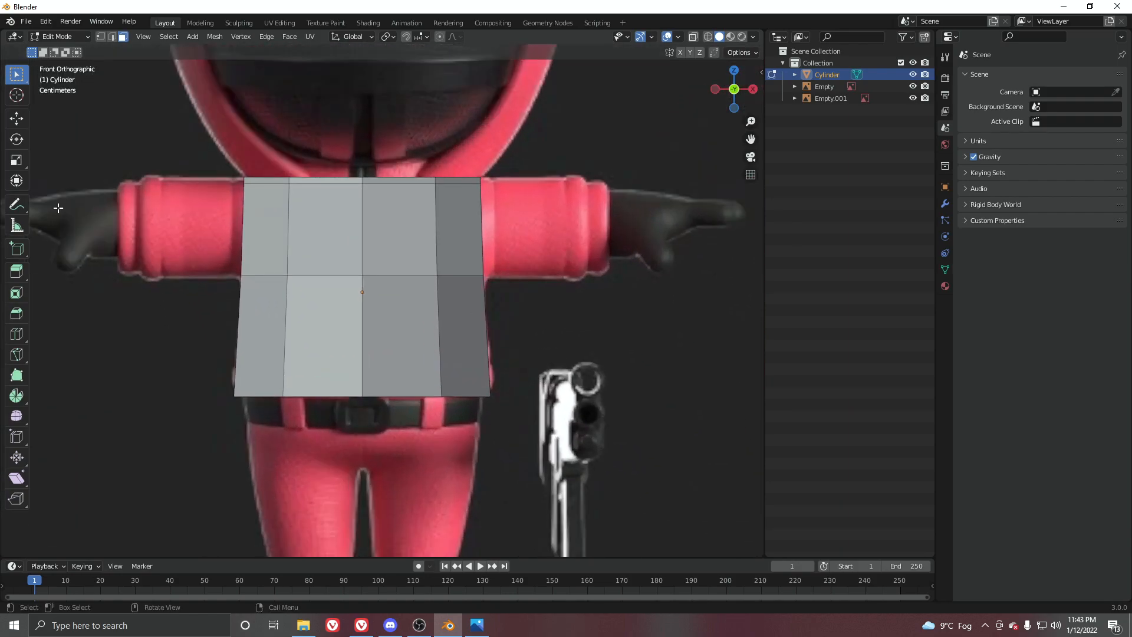
pyautogui.click(100, 37)
pyautogui.moveTo(512, 222); pyautogui.dragTo(414, 246, button='middle')
pyautogui.scroll(-4, 413, 246)
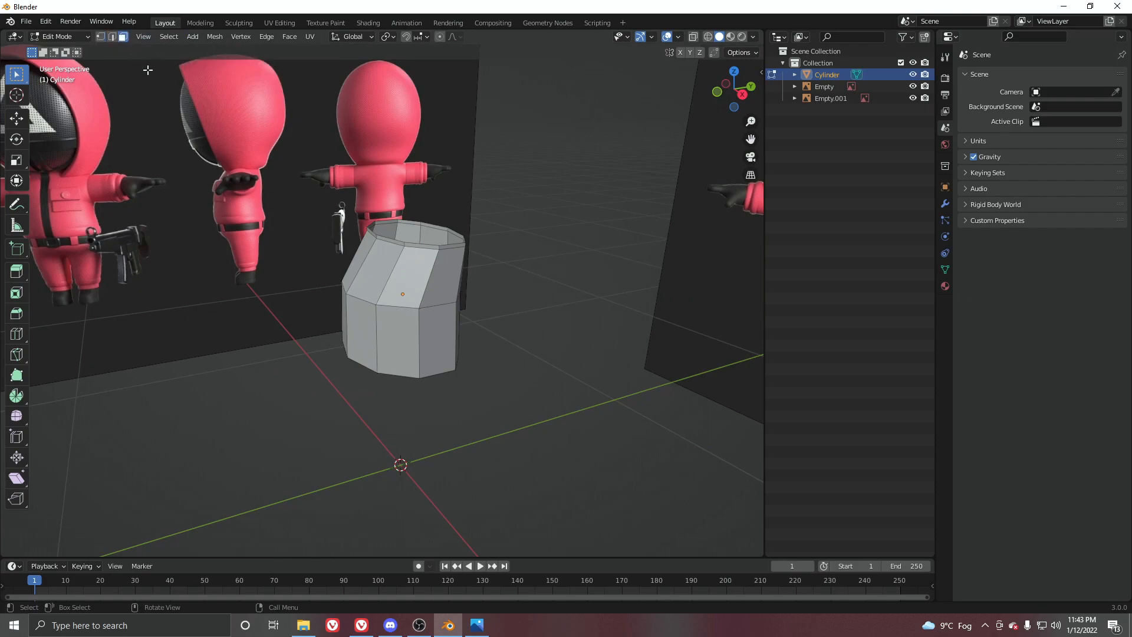
pyautogui.click(451, 273)
pyautogui.moveTo(451, 273); pyautogui.dragTo(503, 263, button='middle')
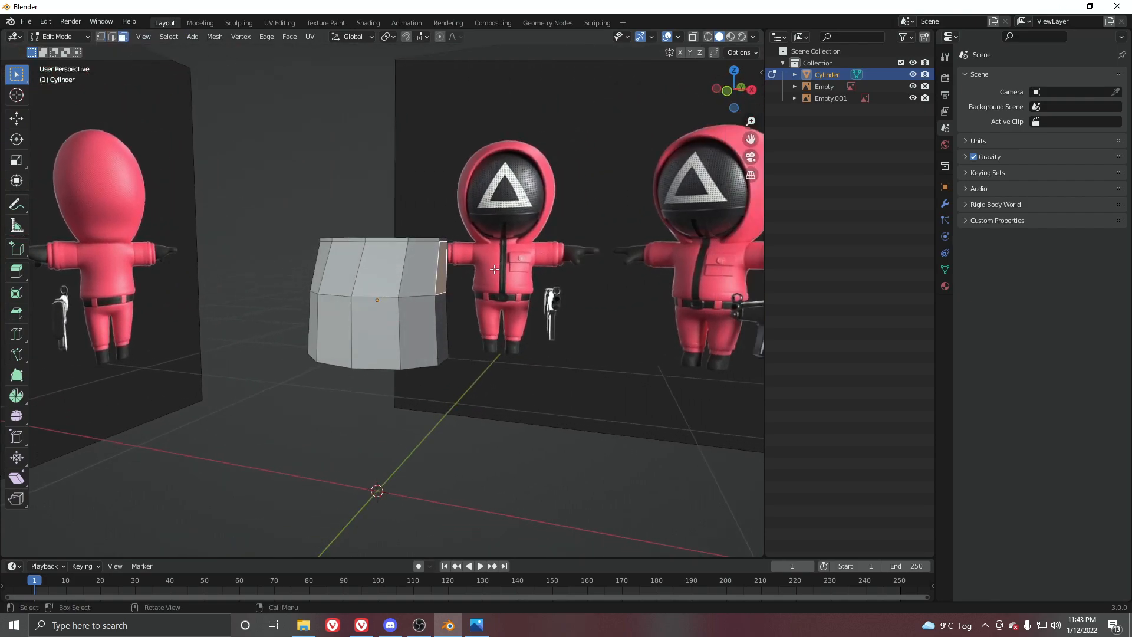
pyautogui.press('KP_1')
pyautogui.scroll(8, 494, 266)
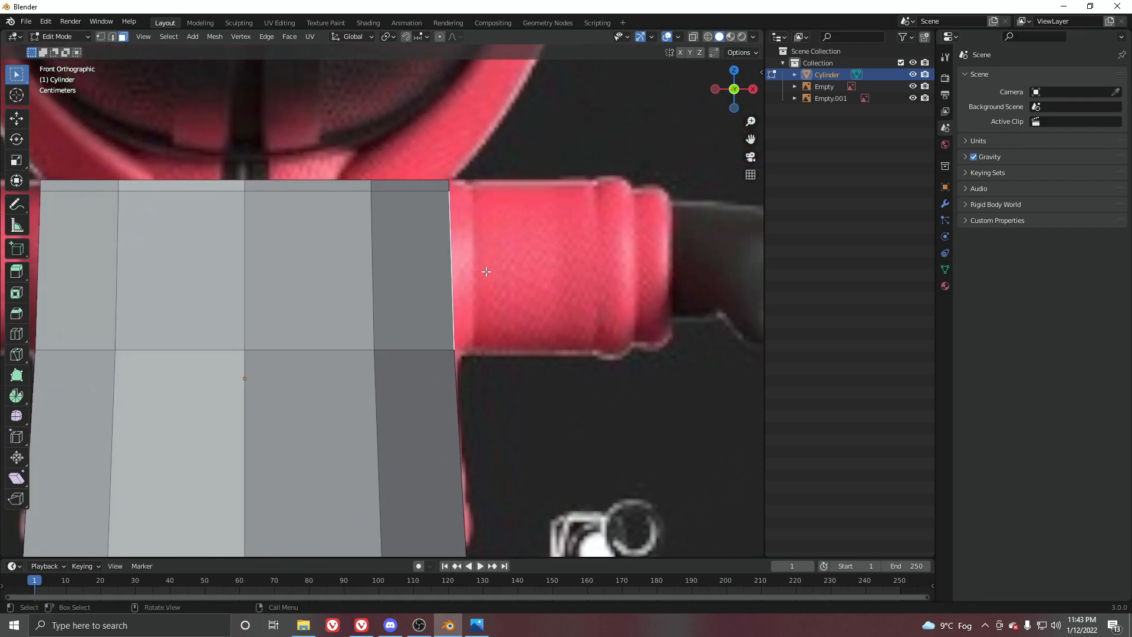
pyautogui.press('e')
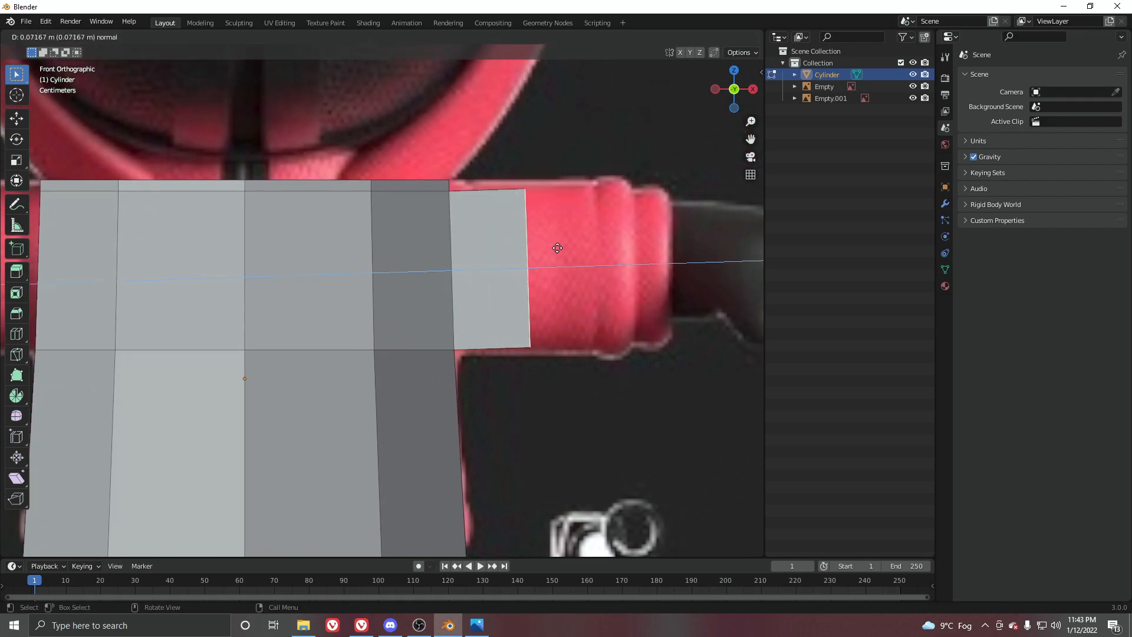
pyautogui.click(648, 259)
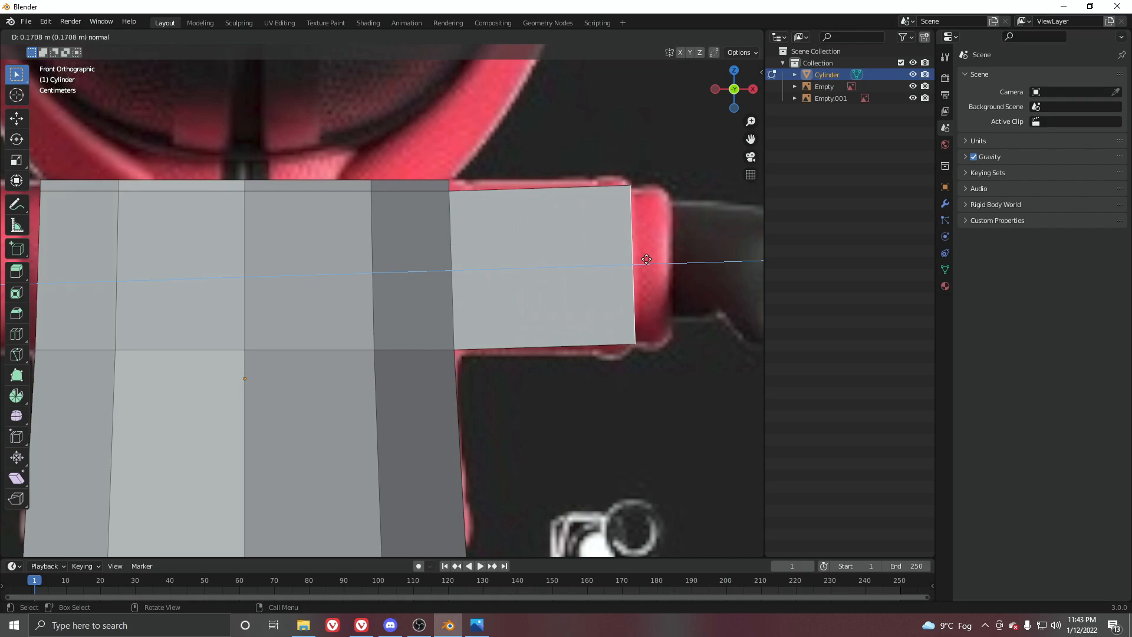
# Using wireframe shading, delete all faces of the torso half without an arm, and return to solid shading.
pyautogui.scroll(-6, 401, 269)
pyautogui.moveTo(400, 269); pyautogui.dragTo(435, 277, button='middle')
pyautogui.press('KP_1')
pyautogui.click(298, 296)
pyautogui.scroll(3, 375, 286)
pyautogui.keyDown('shift'); pyautogui.moveTo(375, 287); pyautogui.dragTo(457, 293, button='middle'); pyautogui.keyUp('shift')
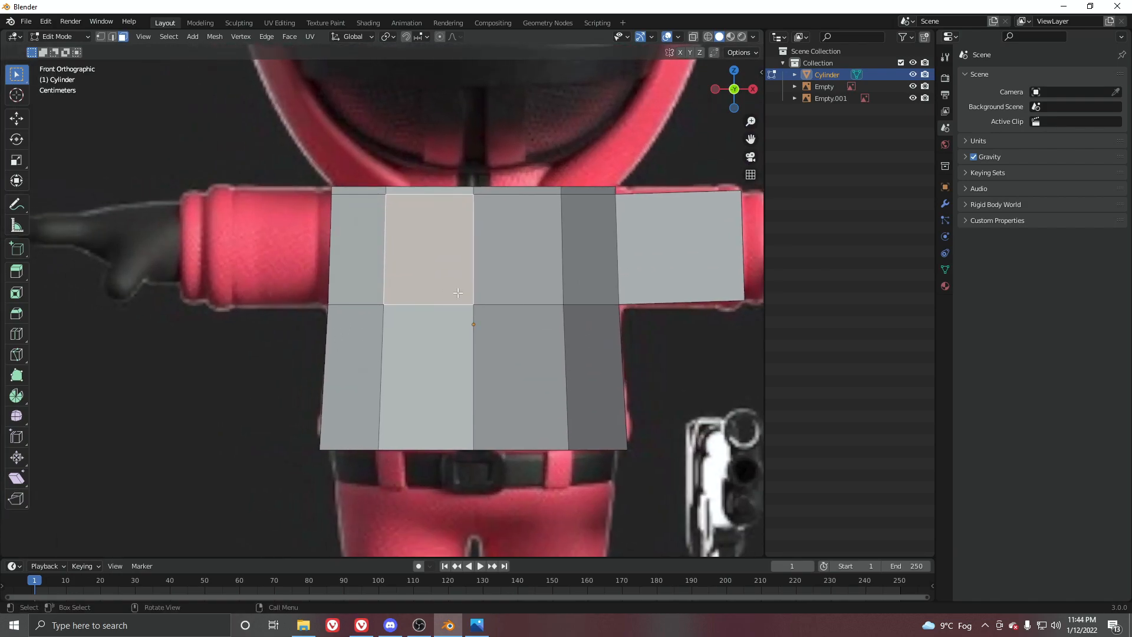
pyautogui.press('z')
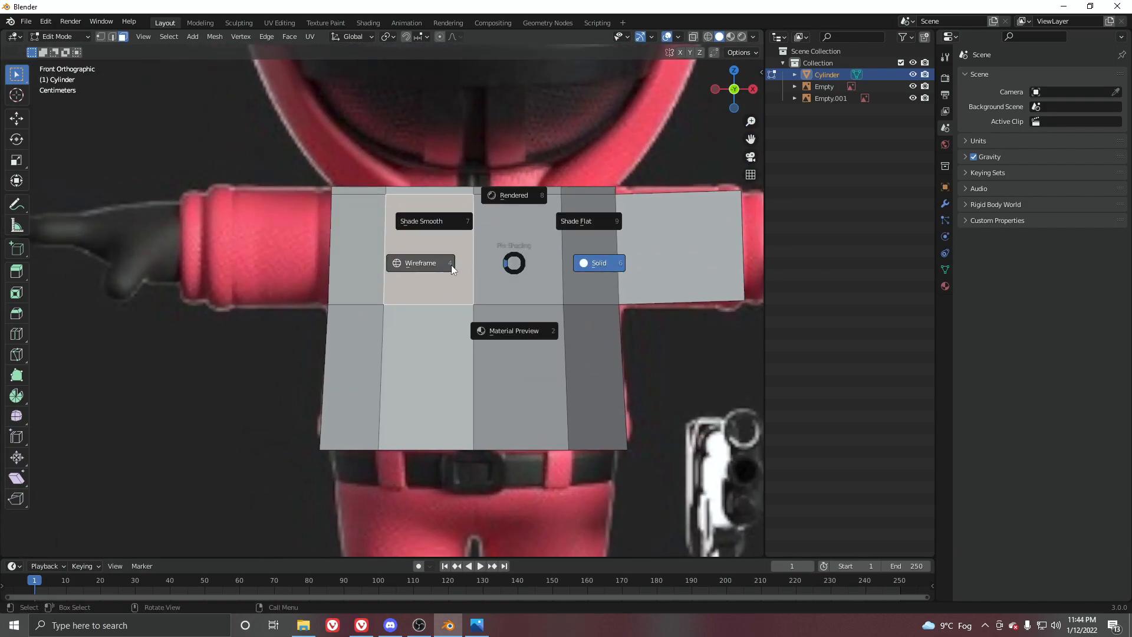
pyautogui.click(428, 265)
pyautogui.moveTo(263, 140); pyautogui.dragTo(466, 477)
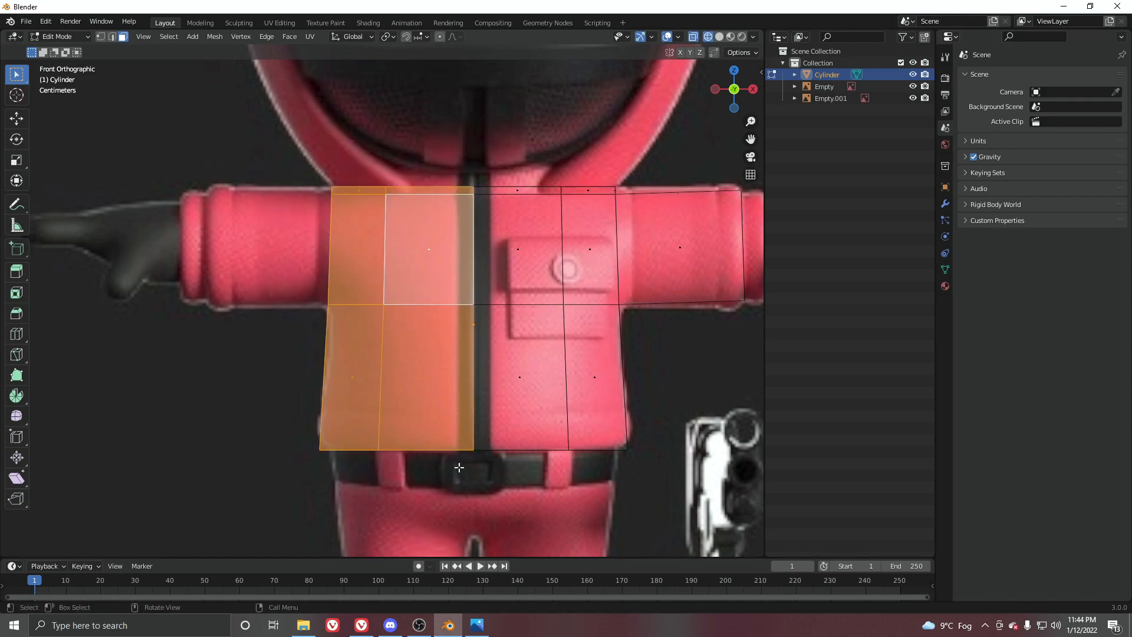
pyautogui.press('x')
pyautogui.click(531, 229)
pyautogui.press('z')
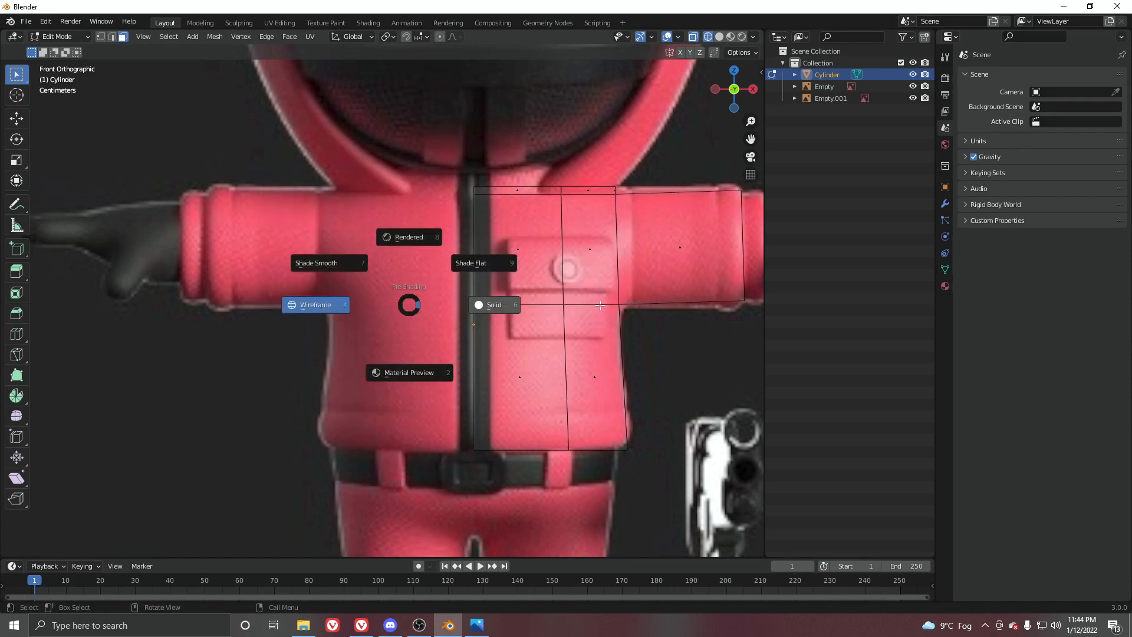
pyautogui.click(484, 304)
# In Object Mode, add a Mirror modifier on the X axis to the half torso.
pyautogui.press('Tab')
pyautogui.click(945, 203)
pyautogui.click(990, 76)
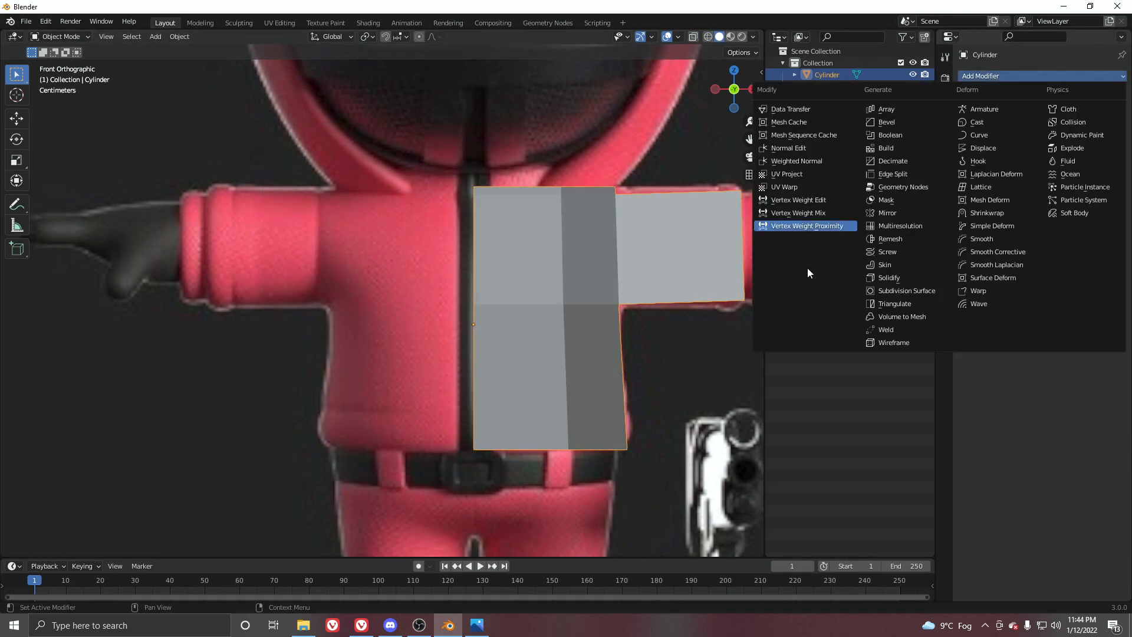
pyautogui.click(891, 216)
pyautogui.scroll(-2, 694, 261)
# Back in Edit Mode, turn on Clipping for the Mirror modifier, testing it by moving a front centre-seam vertex.
pyautogui.click(1038, 172)
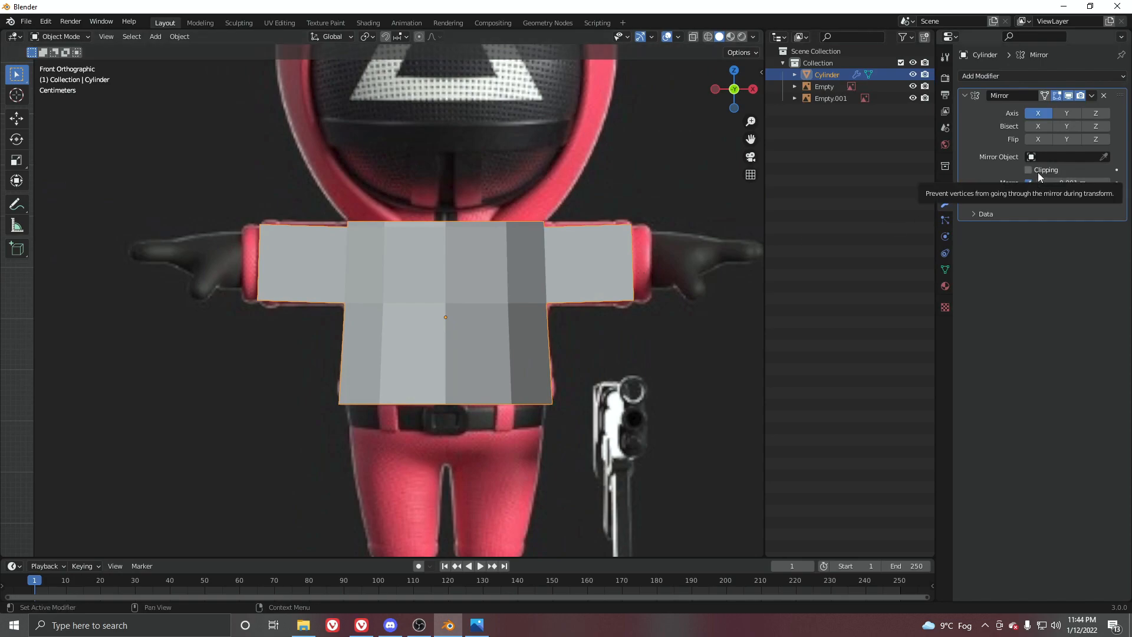
pyautogui.hotkey('ctrl', 'Tab')
pyautogui.click(646, 317)
pyautogui.click(1029, 170)
pyautogui.click(101, 37)
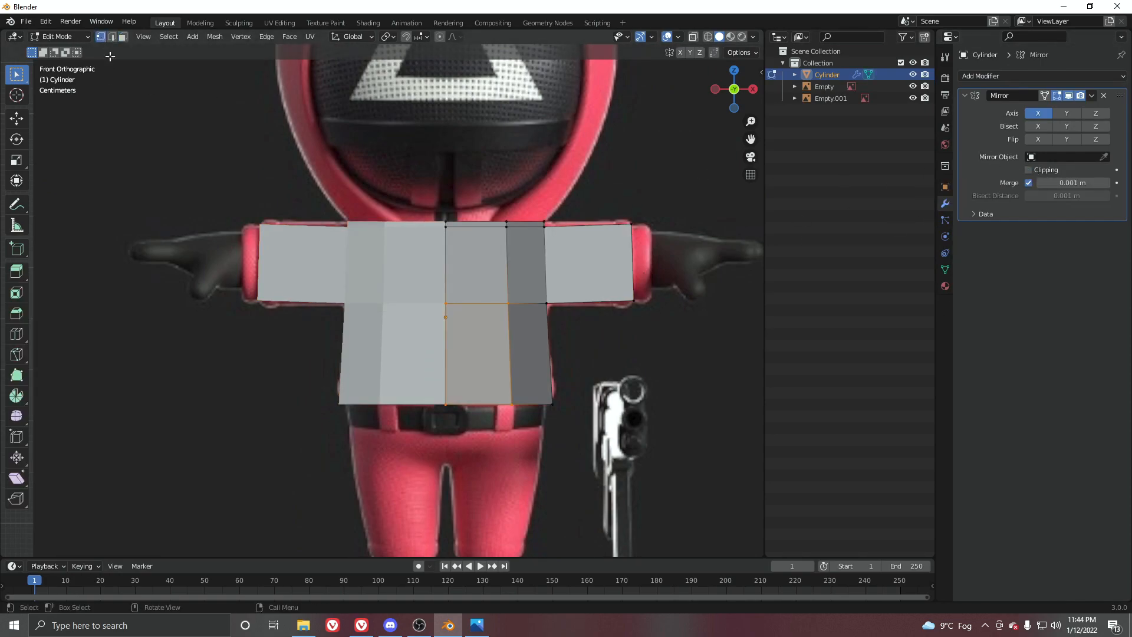
pyautogui.click(453, 307)
pyautogui.press('g')
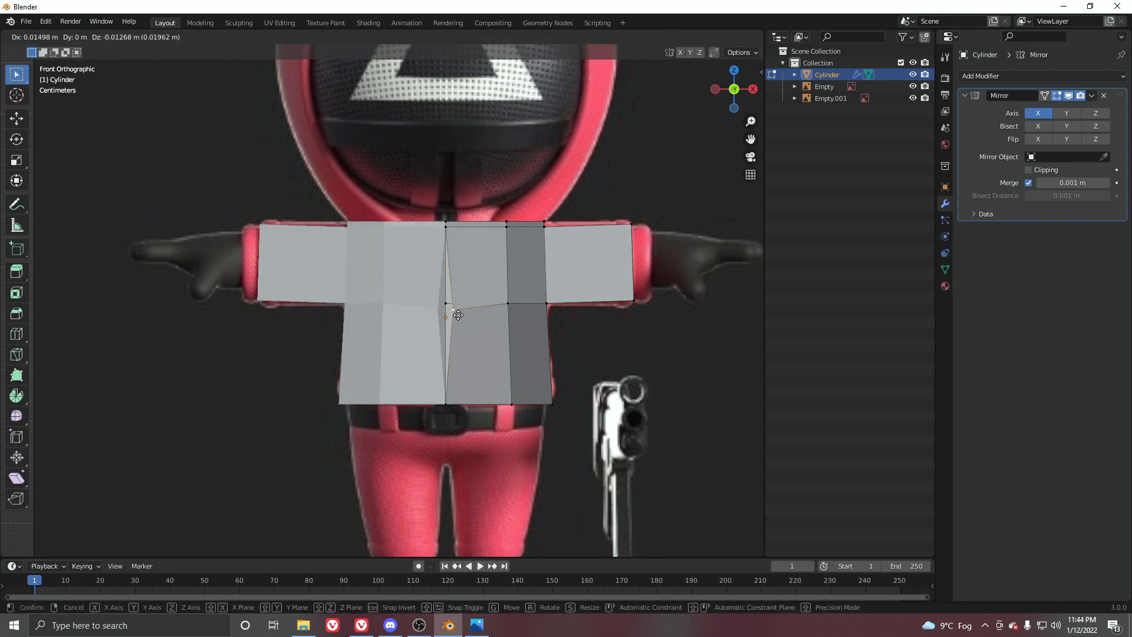
pyautogui.press('Escape')
pyautogui.click(1029, 170)
pyautogui.press('g')
pyautogui.press('Escape')
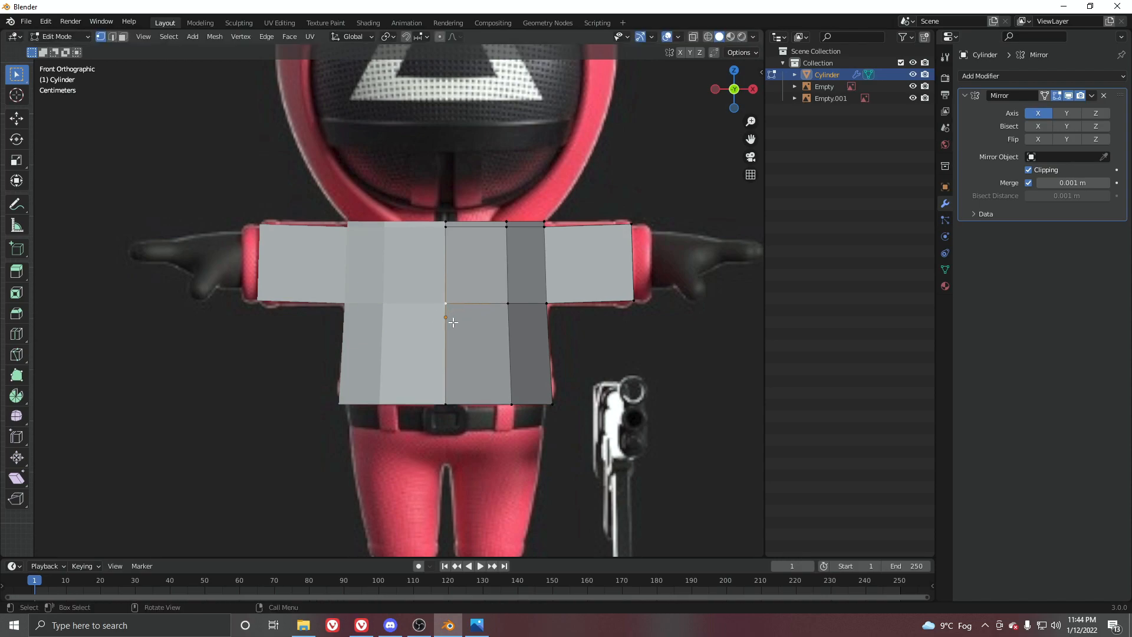
# Add a horizontal loop cut around the upper torso and arm, and a vertical one through the arm's end and torso side.
pyautogui.scroll(4, 450, 324)
pyautogui.scroll(-8, 549, 283)
pyautogui.scroll(5, 470, 290)
pyautogui.moveTo(470, 290); pyautogui.dragTo(361, 312, button='middle')
pyautogui.moveTo(460, 302); pyautogui.dragTo(456, 291, button='middle')
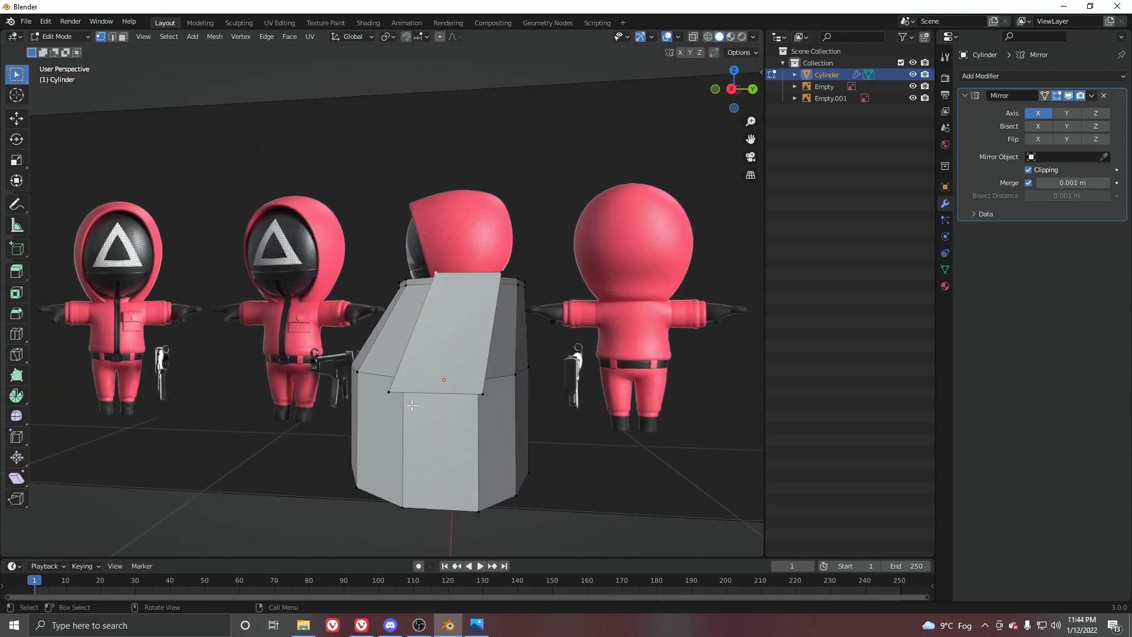
pyautogui.moveTo(469, 367); pyautogui.dragTo(476, 320, button='middle')
pyautogui.hotkey('ctrl', 'r')
pyautogui.click(446, 325)
pyautogui.rightClick(446, 326)
pyautogui.hotkey('ctrl', 'r')
pyautogui.click(468, 307)
pyautogui.rightClick(467, 307)
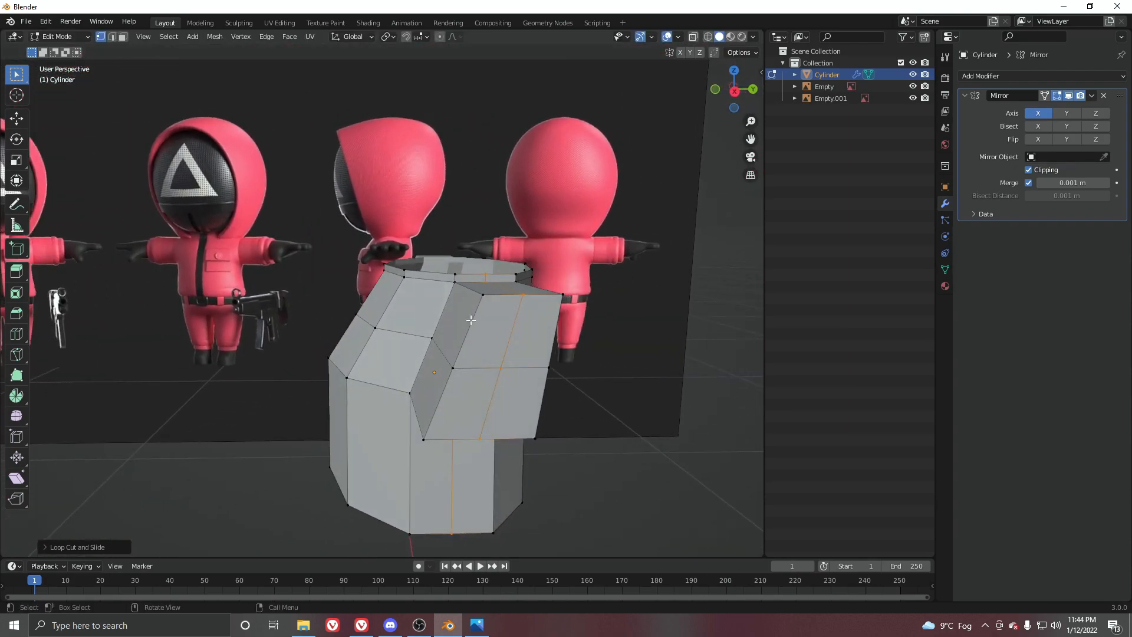
# From the right side, move the arm's middle front vertices forward to start rounding its cross-section.
pyautogui.press('KP_3')
pyautogui.scroll(5, 391, 332)
pyautogui.hotkey('shift', 'z')
pyautogui.moveTo(477, 360); pyautogui.dragTo(512, 391)
pyautogui.hotkey('shift', 'z')
pyautogui.press('g')
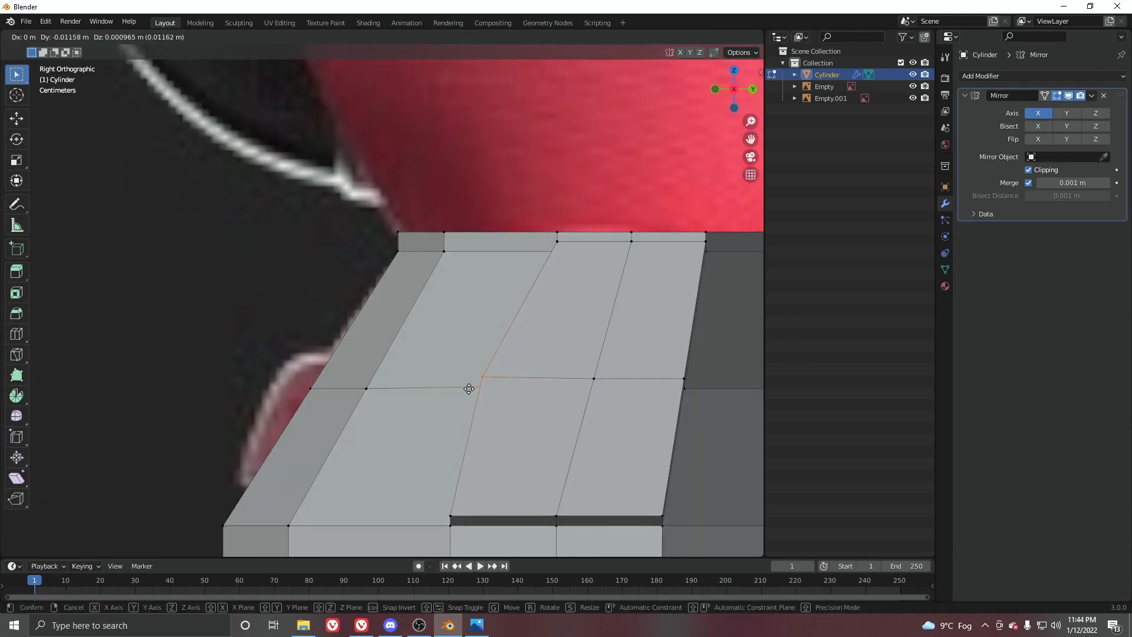
pyautogui.click(455, 388)
# Lower the arm's top front corner vertices to round its upper edge.
pyautogui.keyDown('shift'); pyautogui.moveTo(490, 308); pyautogui.dragTo(382, 453, button='middle'); pyautogui.keyUp('shift')
pyautogui.scroll(2, 382, 453)
pyautogui.hotkey('shift', 'z')
pyautogui.click(478, 420)
pyautogui.moveTo(469, 412); pyautogui.dragTo(500, 447)
pyautogui.hotkey('shift', 'z')
pyautogui.moveTo(499, 448)
pyautogui.keyDown('shift'); pyautogui.mouseDown(button='middle')
pyautogui.moveTo(413, 348)
pyautogui.moveTo(316, 374)
pyautogui.mouseUp(button='middle'); pyautogui.keyUp('shift')
pyautogui.press('g')
pyautogui.click(422, 360)
# With X-ray on, move the arm's top back corner vertices down and slightly backward.
pyautogui.hotkey('shift', 'z')
pyautogui.moveTo(495, 336)
pyautogui.mouseDown()
pyautogui.moveTo(505, 361)
pyautogui.moveTo(506, 338)
pyautogui.moveTo(511, 352)
pyautogui.mouseUp()
pyautogui.keyDown('shift'); pyautogui.moveTo(514, 352); pyautogui.dragTo(522, 289, button='middle'); pyautogui.keyUp('shift')
pyautogui.press('g')
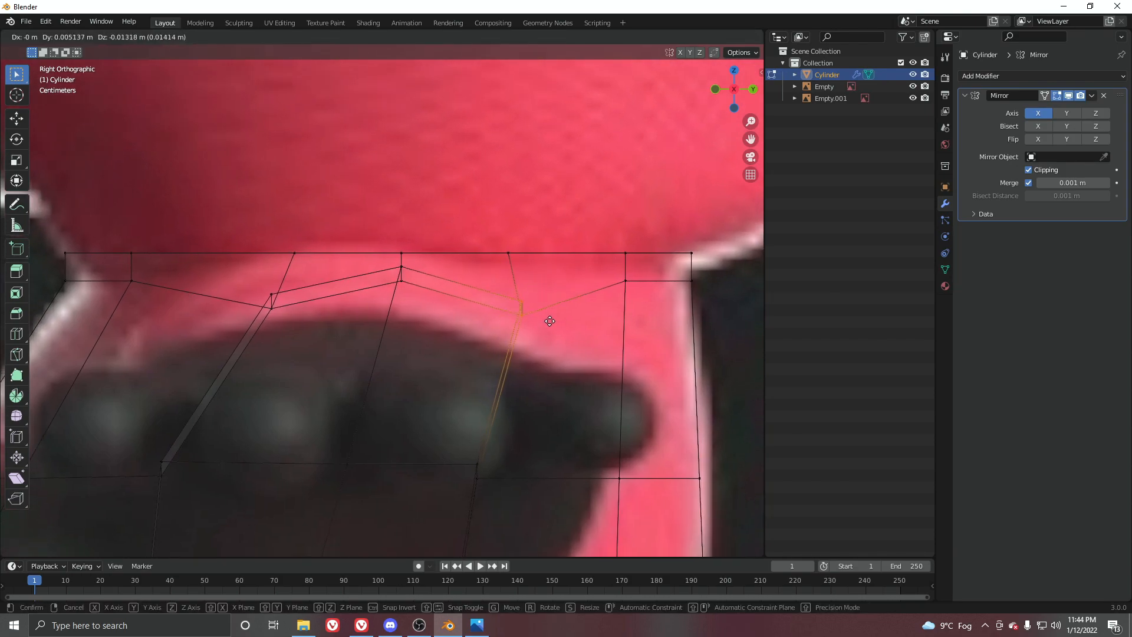
pyautogui.click(542, 334)
# Move the arm's middle back vertices backward to round its rear side.
pyautogui.scroll(-3, 506, 360)
pyautogui.keyDown('shift'); pyautogui.moveTo(467, 419); pyautogui.dragTo(503, 324, button='middle'); pyautogui.keyUp('shift')
pyautogui.scroll(1, 499, 313)
pyautogui.moveTo(480, 280); pyautogui.dragTo(503, 317)
pyautogui.press('g')
pyautogui.click(555, 332)
# Raise the arm's bottom back and bottom front corner vertices to round its underside.
pyautogui.moveTo(444, 423); pyautogui.dragTo(485, 468)
pyautogui.press('g')
pyautogui.click(482, 433)
pyautogui.moveTo(216, 418); pyautogui.dragTo(286, 471)
pyautogui.press('g')
pyautogui.click(310, 415)
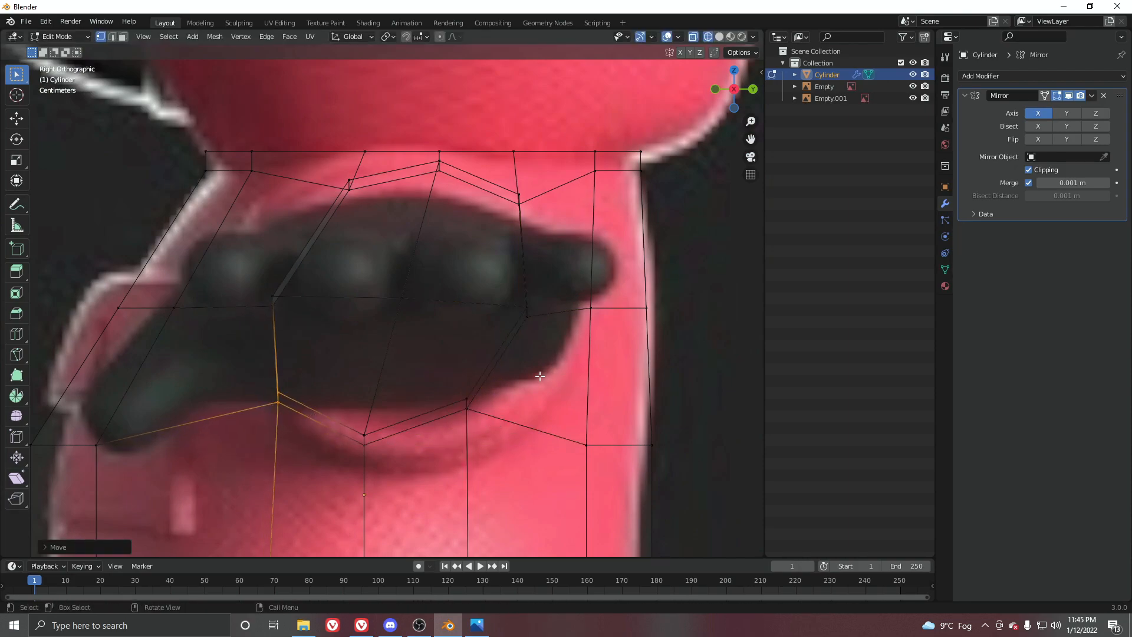
# Switch to solid shading and view the rounded arm in perspective.
pyautogui.press('z')
pyautogui.click(413, 361)
pyautogui.scroll(-4, 428, 329)
pyautogui.moveTo(413, 315); pyautogui.dragTo(439, 271, button='middle')
pyautogui.click(422, 282)
pyautogui.press('g')
pyautogui.press('g')
pyautogui.click(410, 287)
pyautogui.hotkey('ctrl', 'z')
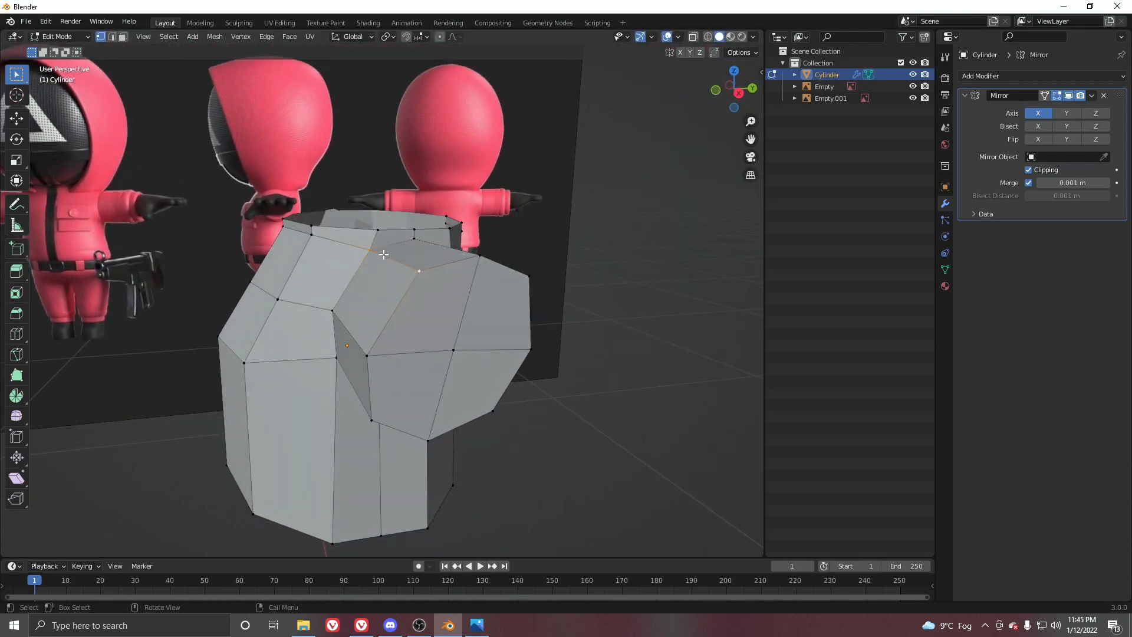
# Edge-slide the top front and top back corner vertices of the arm's end slightly along its outline.
pyautogui.press('g')
pyautogui.press('g')
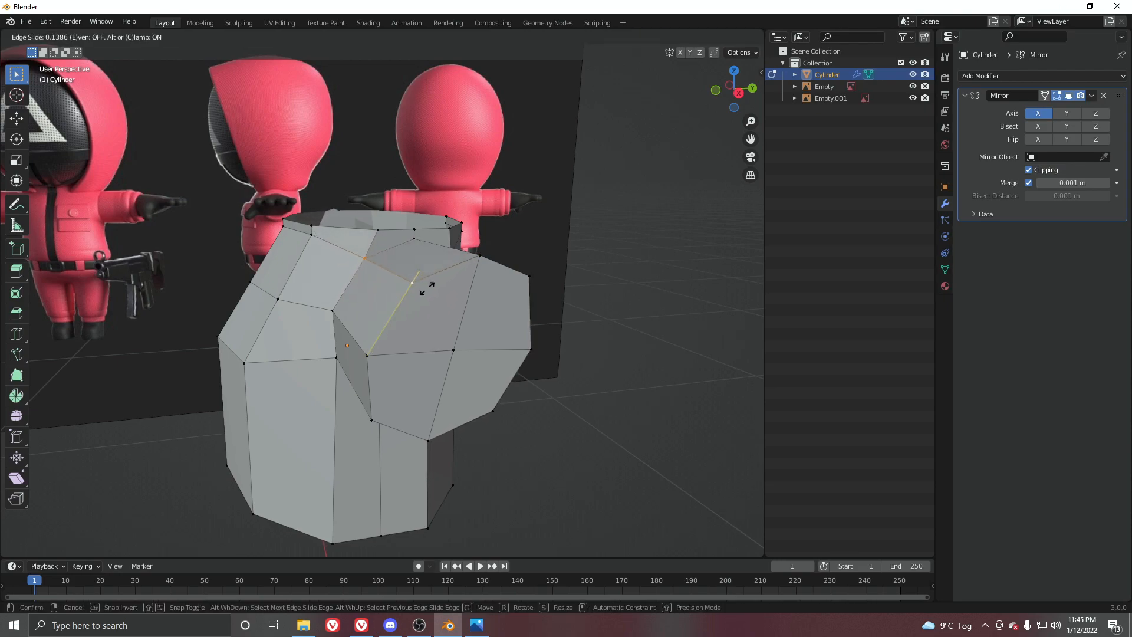
pyautogui.click(424, 289)
pyautogui.moveTo(425, 289); pyautogui.dragTo(398, 301, button='middle')
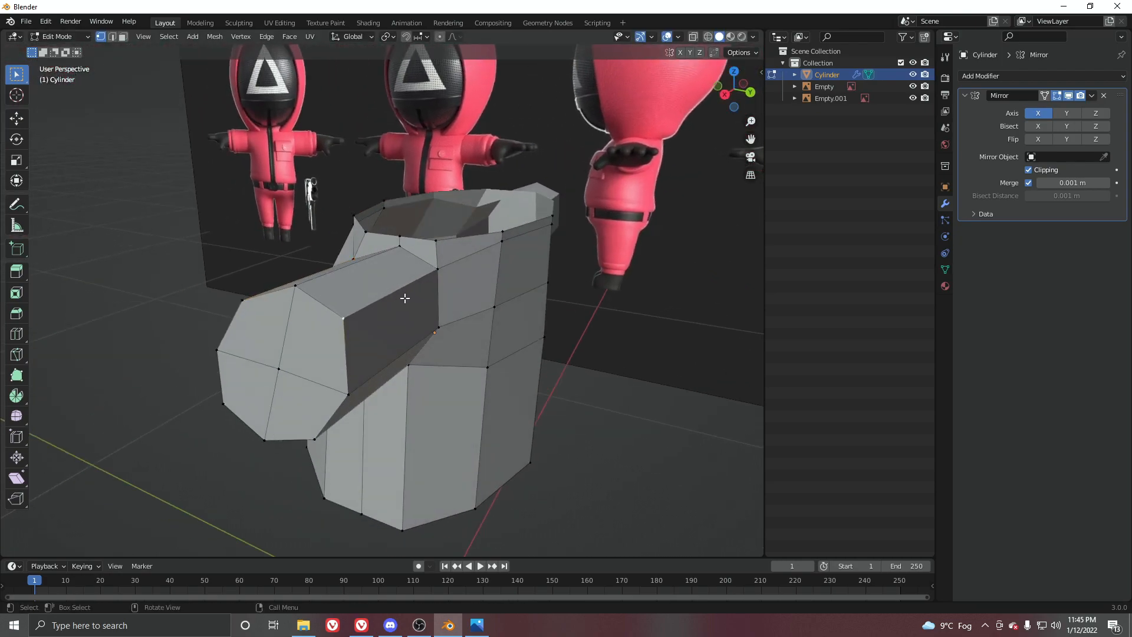
pyautogui.press('g')
pyautogui.press('g')
pyautogui.click(452, 312)
# Move the rear vertex where the arm meets the torso along the Y axis.
pyautogui.moveTo(454, 328); pyautogui.dragTo(464, 288, button='middle')
pyautogui.scroll(1, 460, 290)
pyautogui.keyDown('shift'); pyautogui.click(411, 305); pyautogui.keyUp('shift')
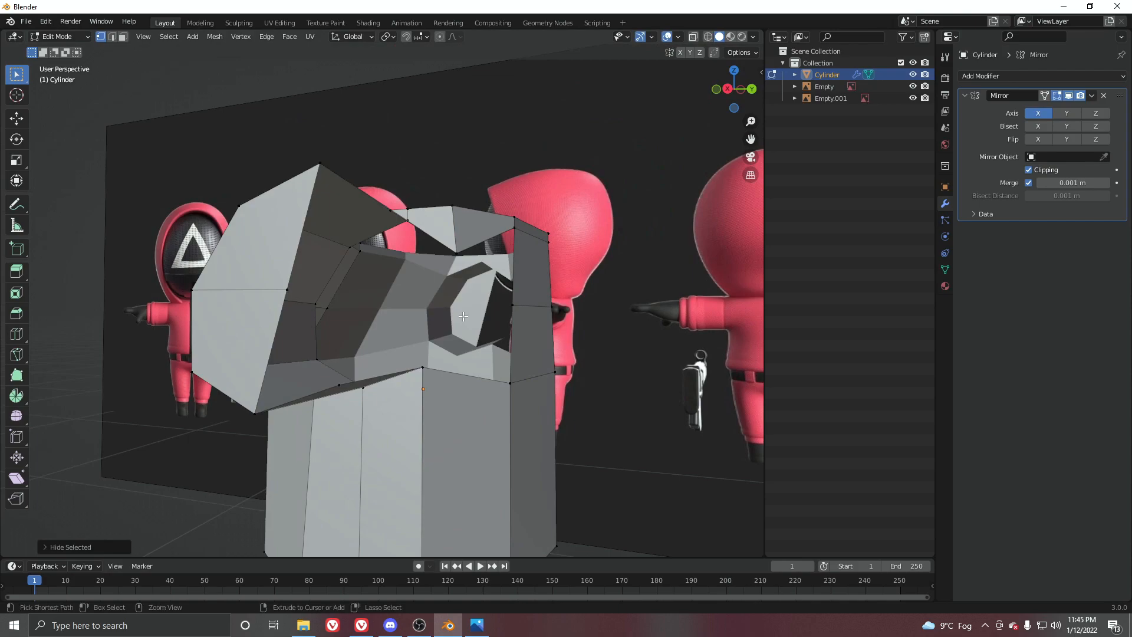
pyautogui.hotkey('ctrl', 'z')
pyautogui.press('g')
pyautogui.press('y')
pyautogui.click(469, 309)
pyautogui.scroll(-3, 439, 299)
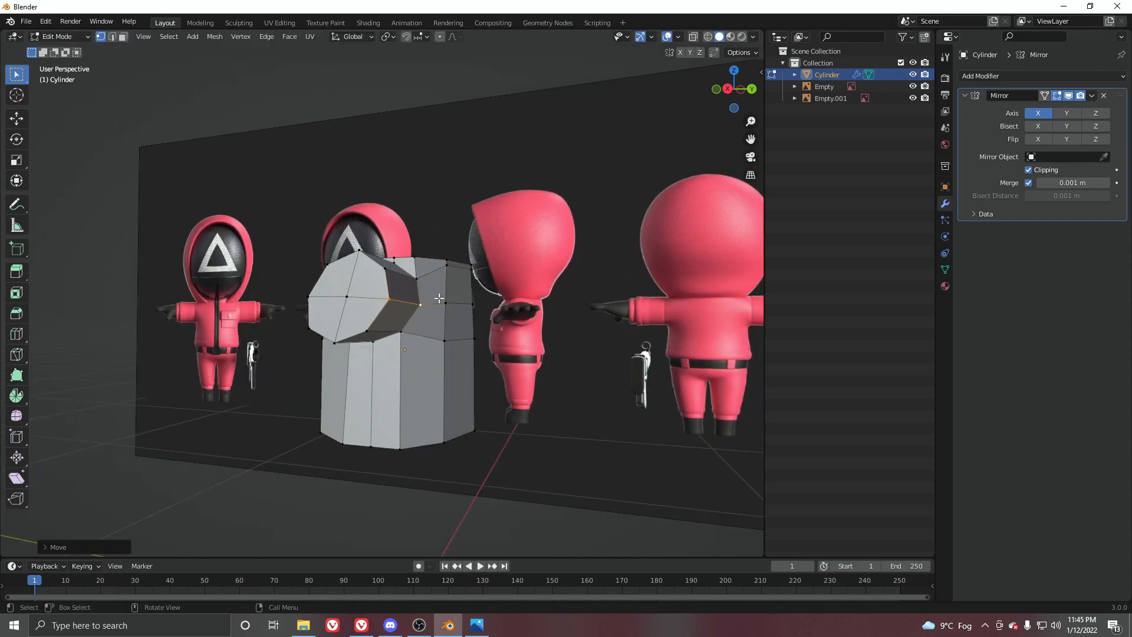
# Reposition the rear underarm vertex at the arm's base in the side view.
pyautogui.moveTo(439, 299); pyautogui.dragTo(449, 302, button='middle')
pyautogui.scroll(3, 405, 324)
pyautogui.moveTo(421, 344); pyautogui.dragTo(443, 342, button='middle')
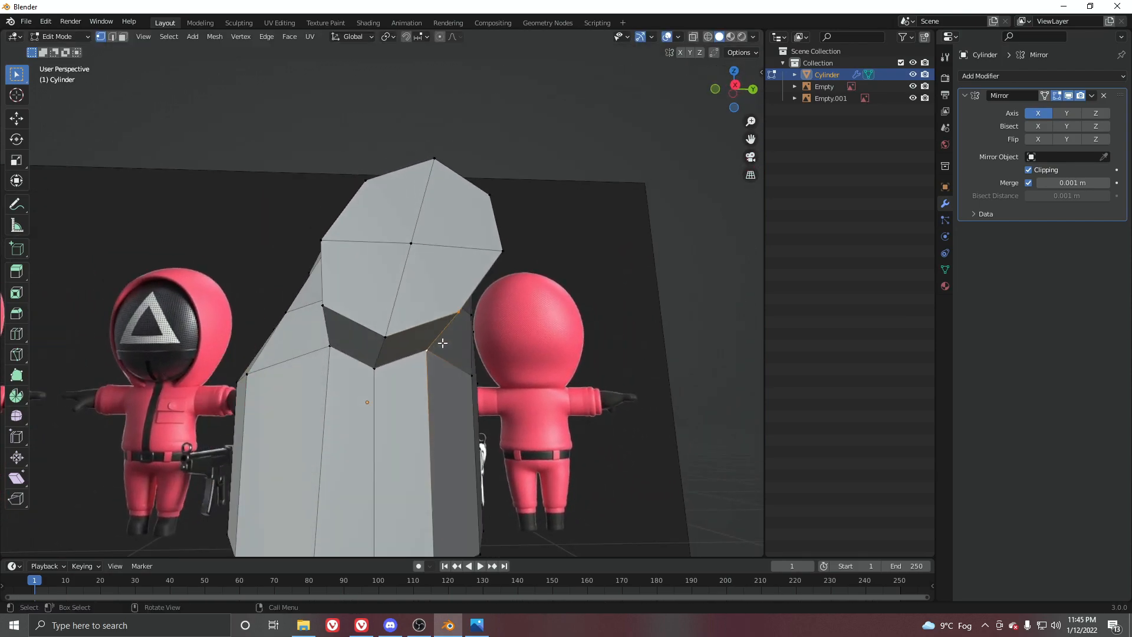
pyautogui.press('KP_3')
pyautogui.scroll(2, 433, 359)
pyautogui.press('g')
pyautogui.click(462, 359)
# With X-ray on, select the underarm vertices at the arm's base and move them together to round the joint.
pyautogui.hotkey('alt', 'z')
pyautogui.keyDown('shift'); pyautogui.click(308, 364); pyautogui.keyUp('shift')
pyautogui.keyDown('shift'); pyautogui.click(372, 394); pyautogui.keyUp('shift')
pyautogui.press('g')
pyautogui.click(406, 415)
pyautogui.hotkey('alt', 'z')
# Vertex-slide the top vertex where the arm meets the shoulder along its connecting edge.
pyautogui.hotkey('ctrl', 'Tab')
pyautogui.click(352, 304)
pyautogui.scroll(-3, 454, 343)
pyautogui.moveTo(352, 305); pyautogui.dragTo(445, 242, button='middle')
pyautogui.press('Tab')
pyautogui.scroll(3, 459, 313)
pyautogui.press('g')
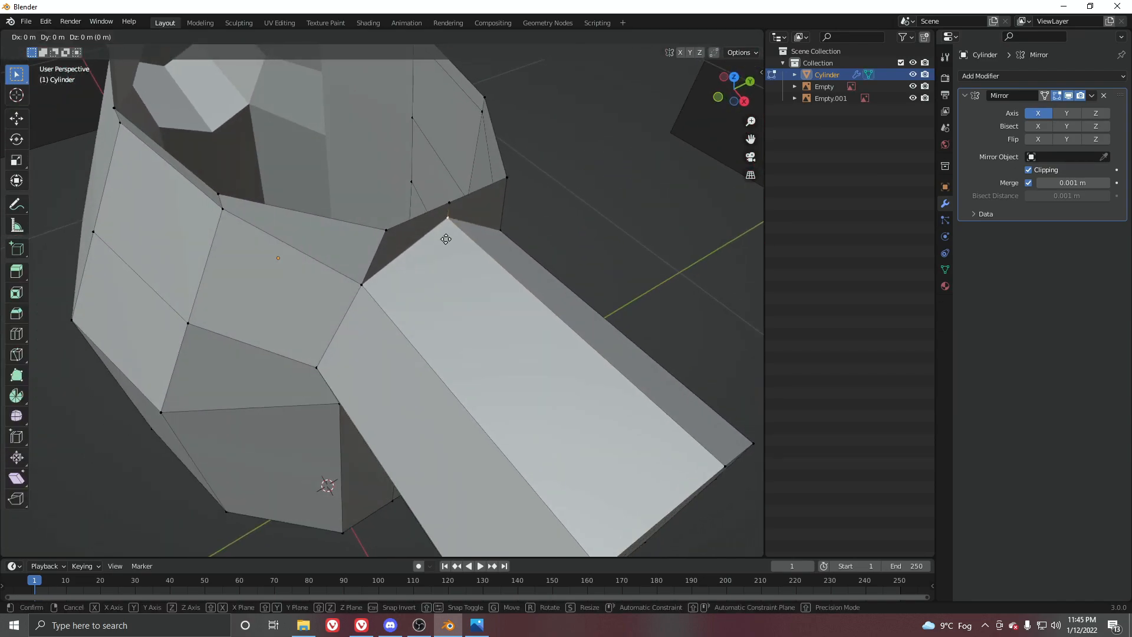
pyautogui.rightClick(446, 238)
pyautogui.press('g')
pyautogui.press('g')
pyautogui.click(479, 258)
# Vertex-slide two more vertices around the arm's base slightly to even out the shoulder joint.
pyautogui.moveTo(361, 332); pyautogui.dragTo(394, 265, button='middle')
pyautogui.click(387, 299)
pyautogui.press('g')
pyautogui.press('g')
pyautogui.click(396, 305)
pyautogui.click(396, 336)
pyautogui.press('g')
pyautogui.press('g')
pyautogui.click(407, 331)
# Vertex-slide two underside vertices of the arm's base along their edges to smooth the armpit.
pyautogui.moveTo(416, 328); pyautogui.dragTo(393, 320, button='middle')
pyautogui.click(446, 367)
pyautogui.press('g')
pyautogui.press('g')
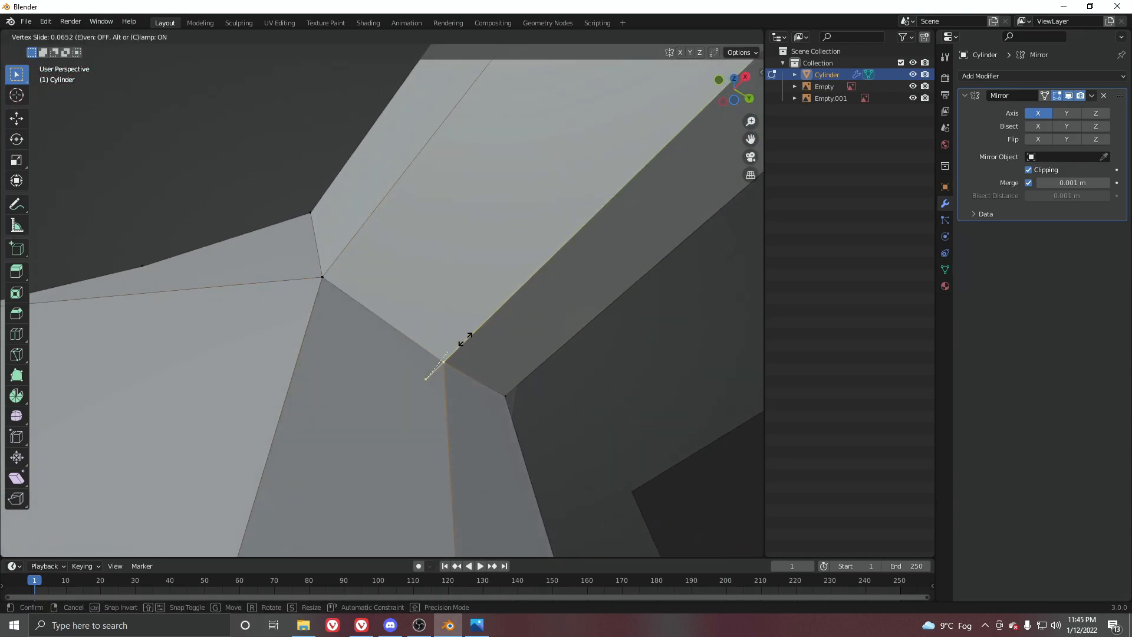
pyautogui.click(475, 324)
pyautogui.moveTo(475, 325); pyautogui.dragTo(409, 318, button='middle')
pyautogui.click(409, 319)
pyautogui.press('g')
pyautogui.press('g')
pyautogui.click(403, 328)
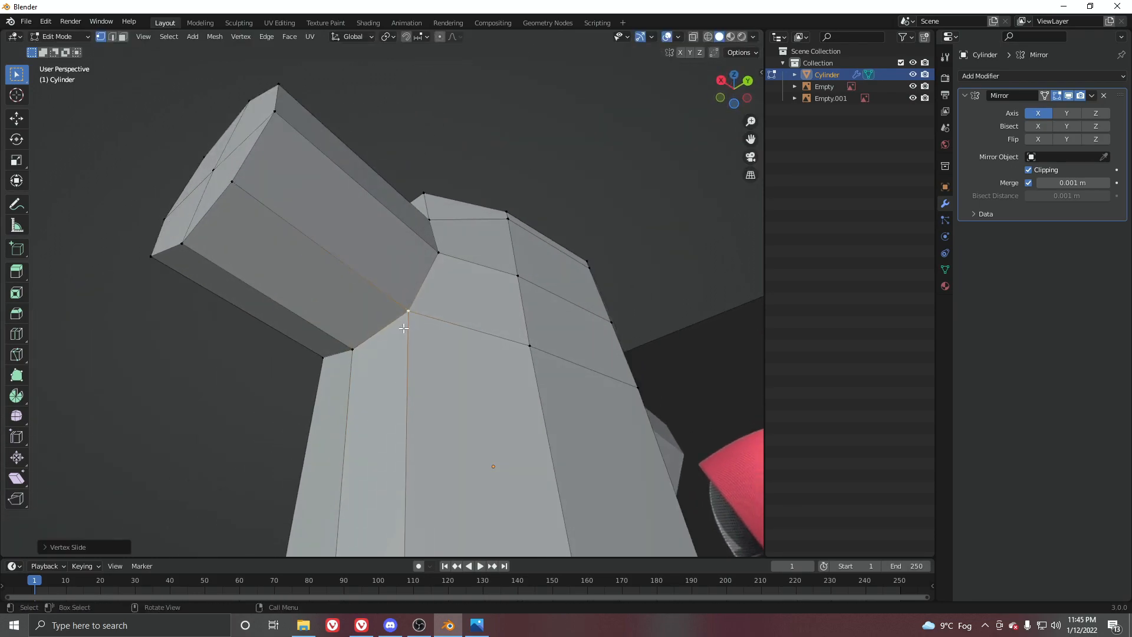
# Delete the faces capping the outer end of the arm.
pyautogui.scroll(-3, 404, 328)
pyautogui.moveTo(442, 384); pyautogui.dragTo(451, 343, button='middle')
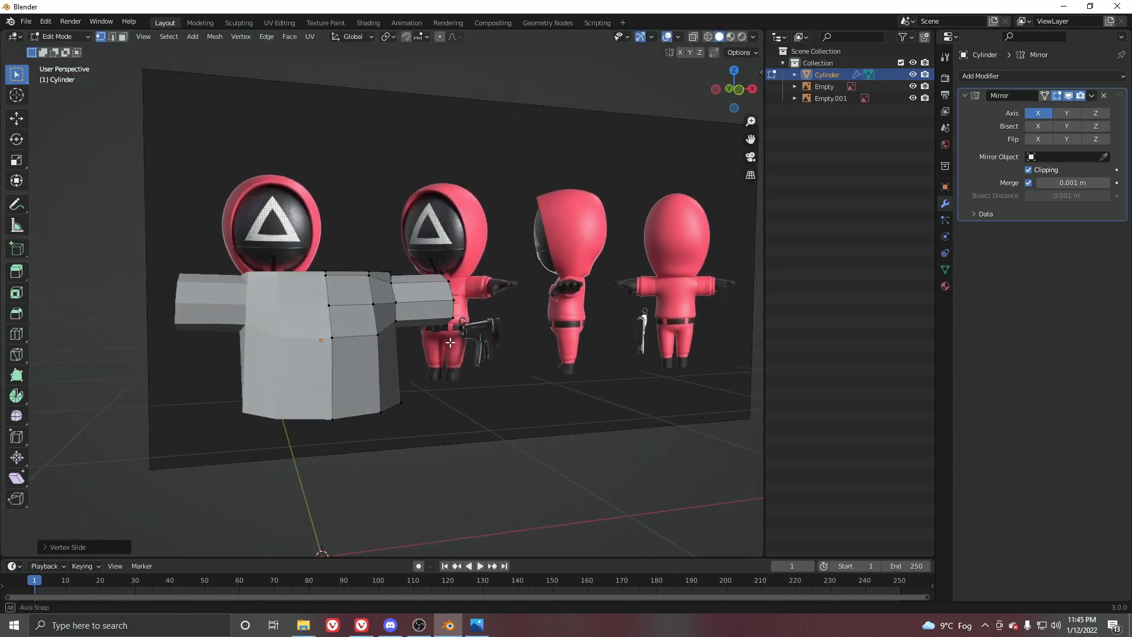
pyautogui.press('Tab')
pyautogui.moveTo(330, 340); pyautogui.dragTo(356, 332, button='middle')
pyautogui.scroll(3, 356, 331)
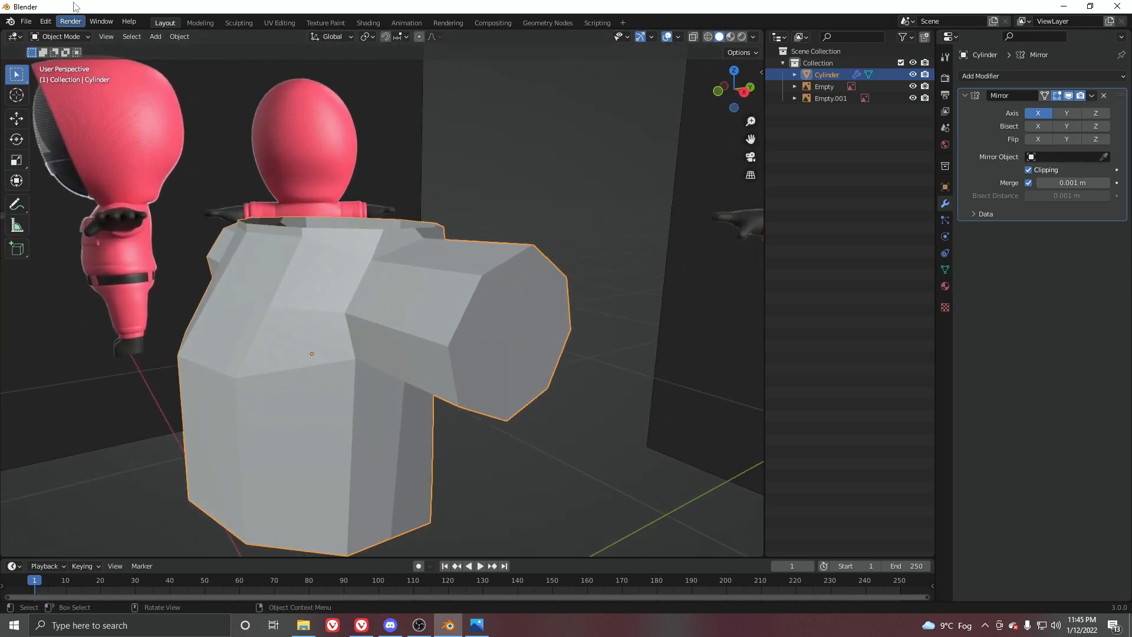
pyautogui.press('Tab')
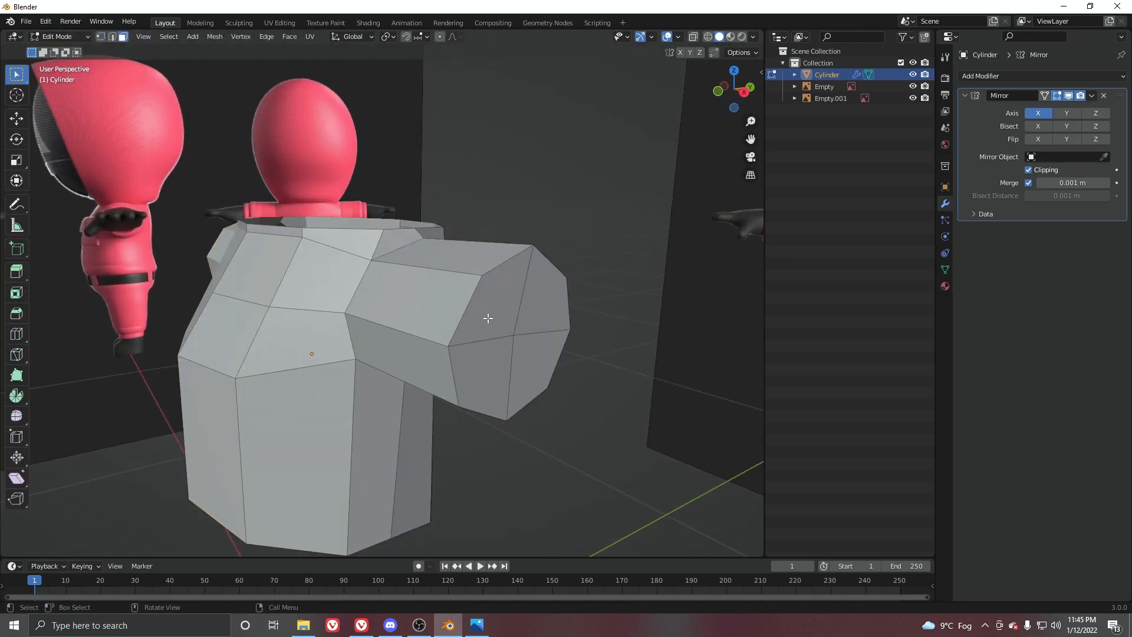
pyautogui.click(534, 357)
pyautogui.press('x')
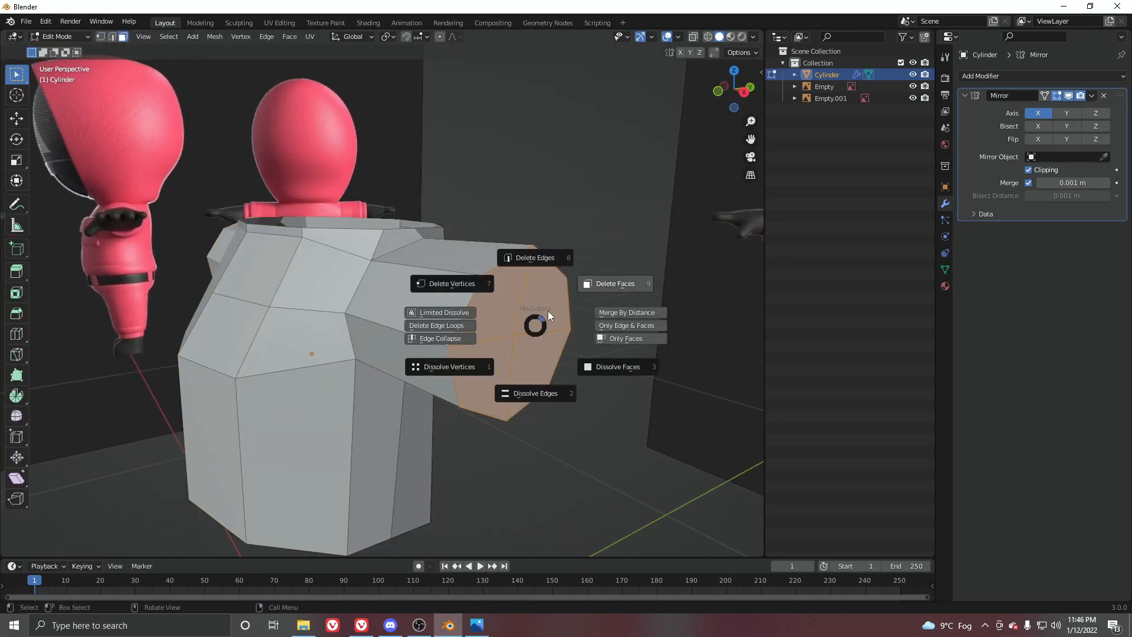
pyautogui.click(600, 285)
pyautogui.scroll(-3, 599, 210)
# In the front view, select all the arm's faces and scale them about 1.12 along Z to match the reference sleeve.
pyautogui.press('KP_1')
pyautogui.scroll(5, 412, 319)
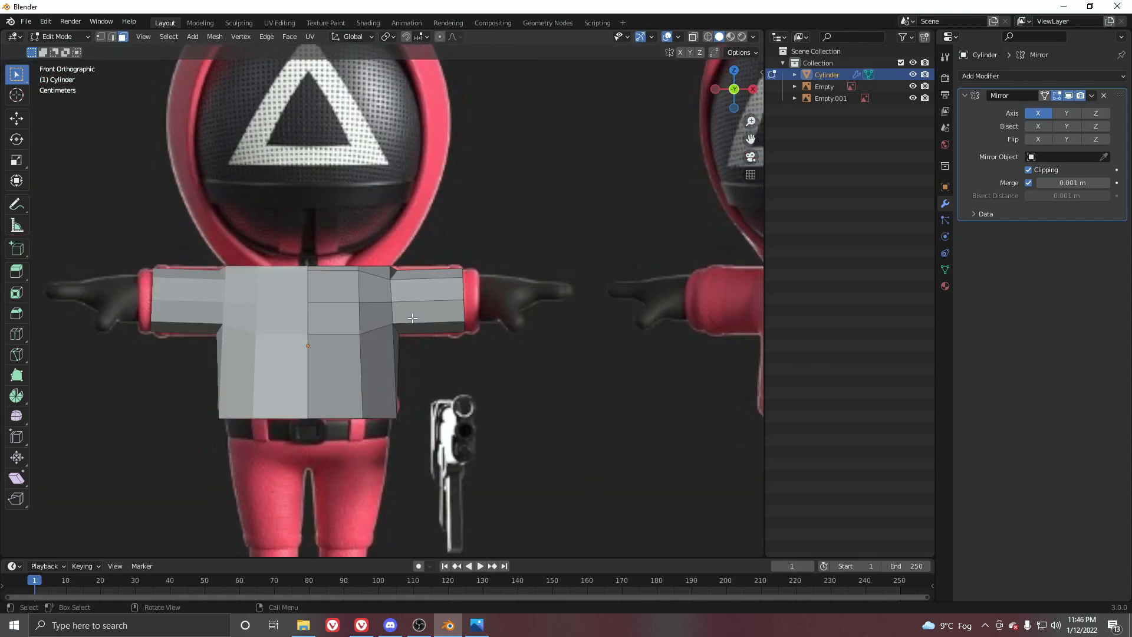
pyautogui.scroll(4, 355, 312)
pyautogui.hotkey('alt', 'z')
pyautogui.scroll(1, 567, 342)
pyautogui.keyDown('shift'); pyautogui.moveTo(567, 342); pyautogui.dragTo(473, 285, button='middle'); pyautogui.keyUp('shift')
pyautogui.moveTo(442, 202); pyautogui.dragTo(554, 454)
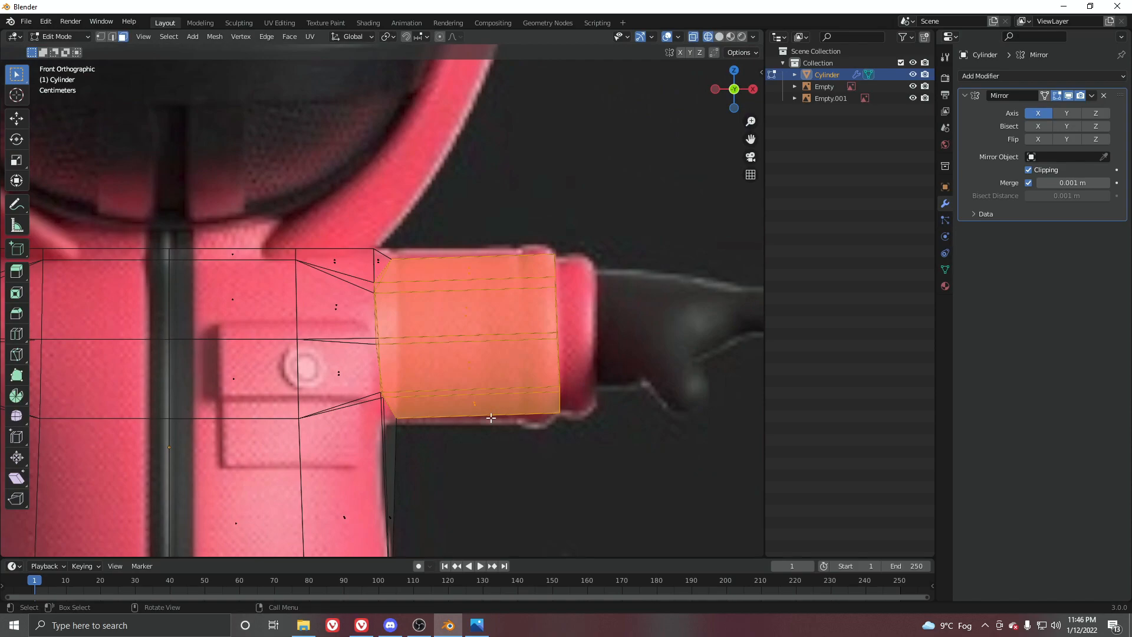
pyautogui.keyDown('shift'); pyautogui.scroll(-2, 476, 424); pyautogui.keyUp('shift')
pyautogui.scroll(1, 515, 433)
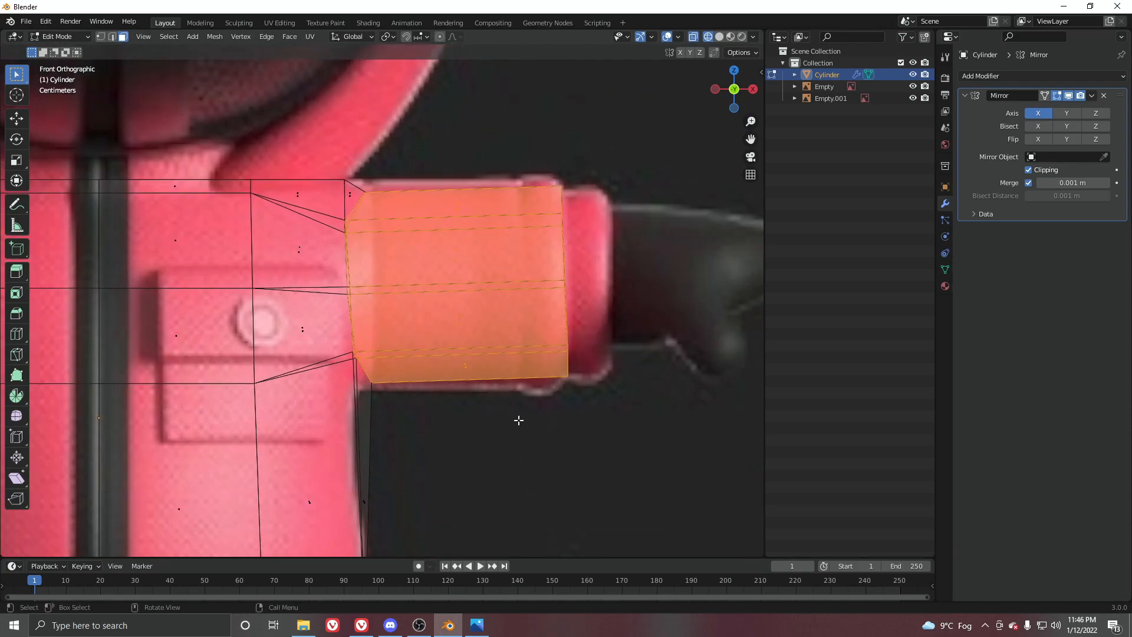
pyautogui.press('s')
pyautogui.press('z')
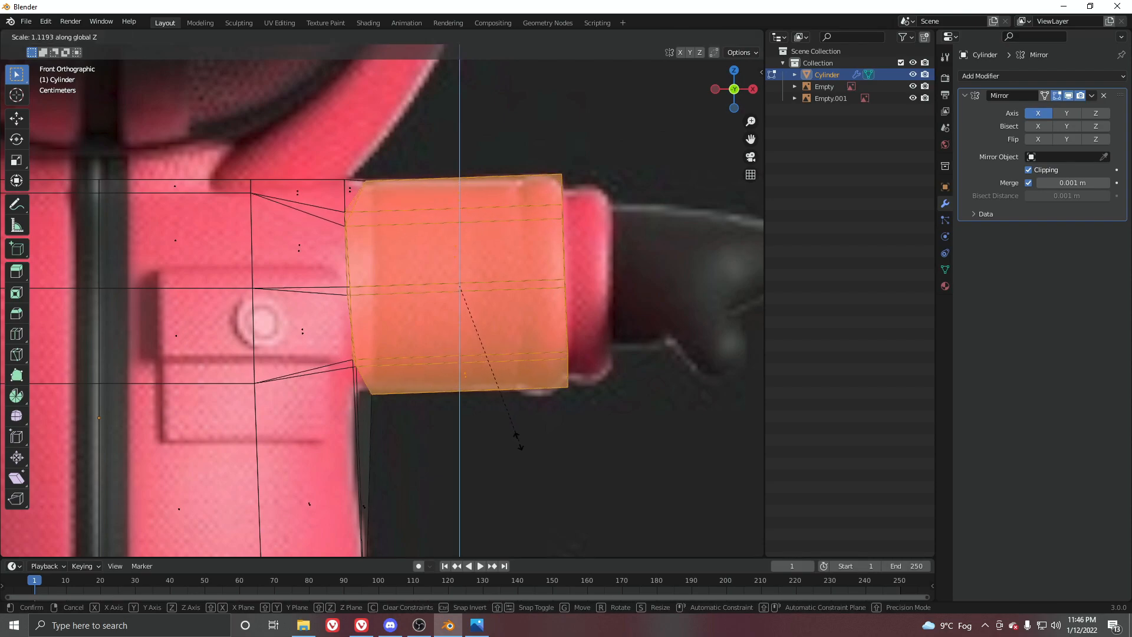
pyautogui.click(518, 441)
# Scale the selected arm faces about 1.03 along Y.
pyautogui.scroll(-5, 531, 384)
pyautogui.moveTo(539, 359); pyautogui.dragTo(488, 374, button='middle')
pyautogui.press('s')
pyautogui.press('y')
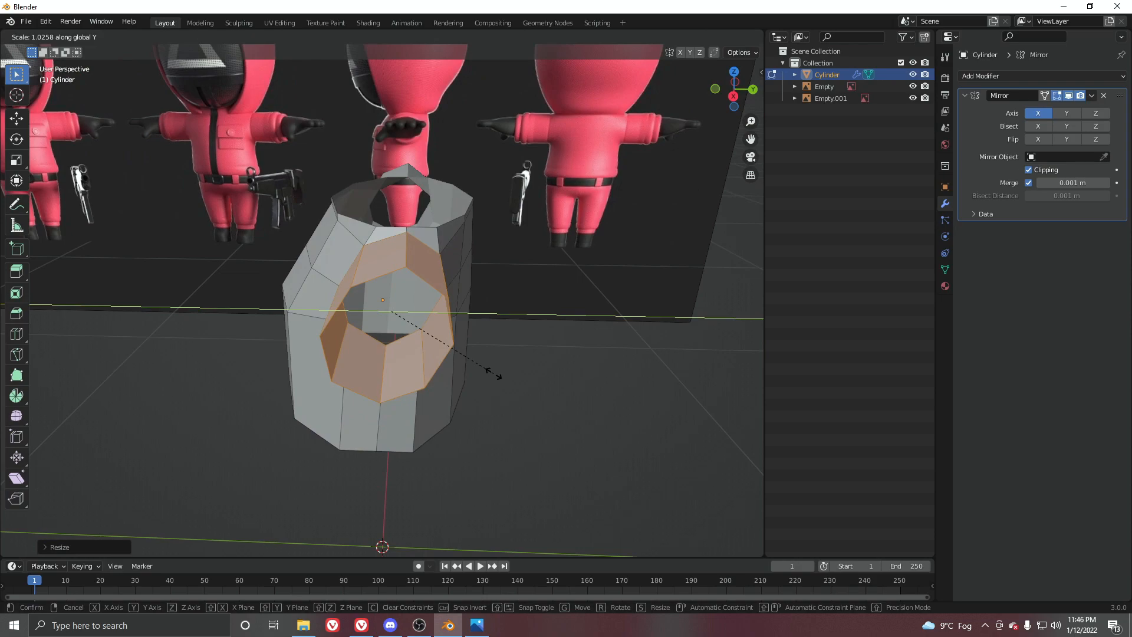
pyautogui.click(494, 374)
# Switch the torso to Object Mode and shade it smooth.
pyautogui.hotkey('ctrl', 'Tab')
pyautogui.moveTo(357, 361); pyautogui.dragTo(523, 339, button='middle')
pyautogui.click(301, 352)
pyautogui.moveTo(296, 250); pyautogui.dragTo(455, 296, button='middle')
pyautogui.rightClick(473, 243)
pyautogui.rightClick(498, 243)
pyautogui.click(499, 243)
pyautogui.scroll(-5, 518, 260)
pyautogui.scroll(3, 466, 319)
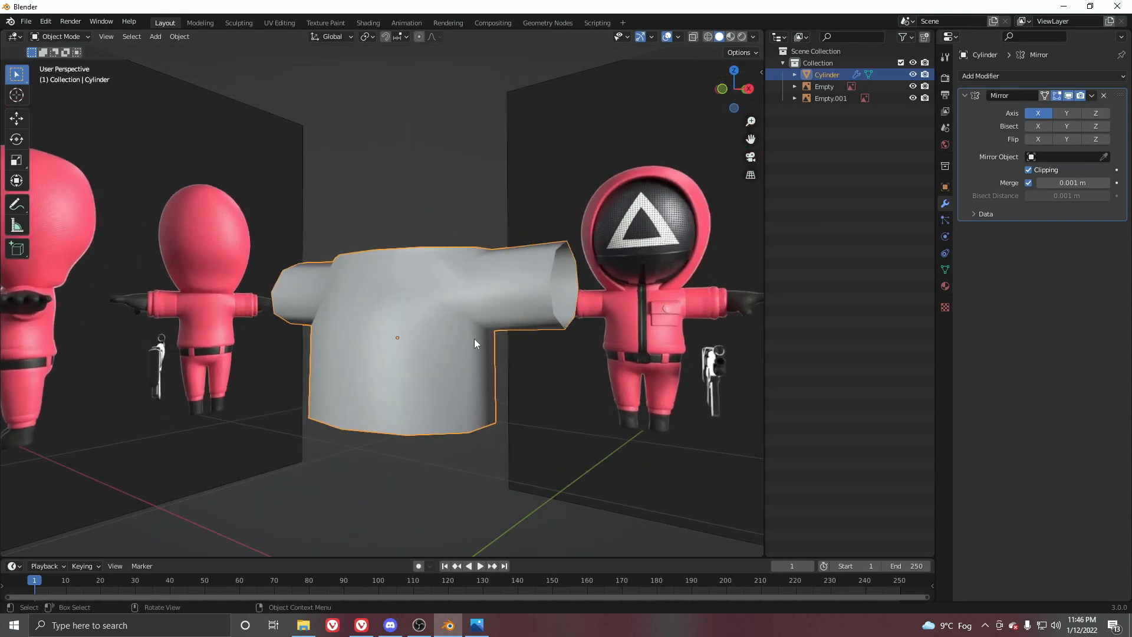
pyautogui.moveTo(474, 344); pyautogui.dragTo(617, 307, button='middle')
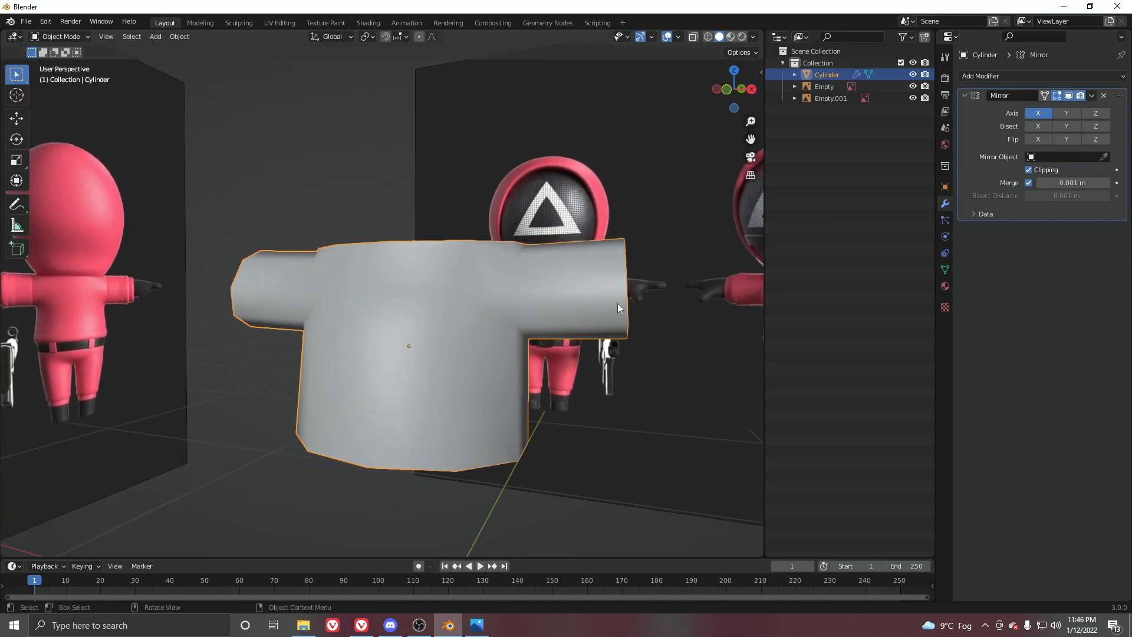
# Enable Auto Smooth for the torso mesh and set its angle to 62.2°.
pyautogui.click(945, 270)
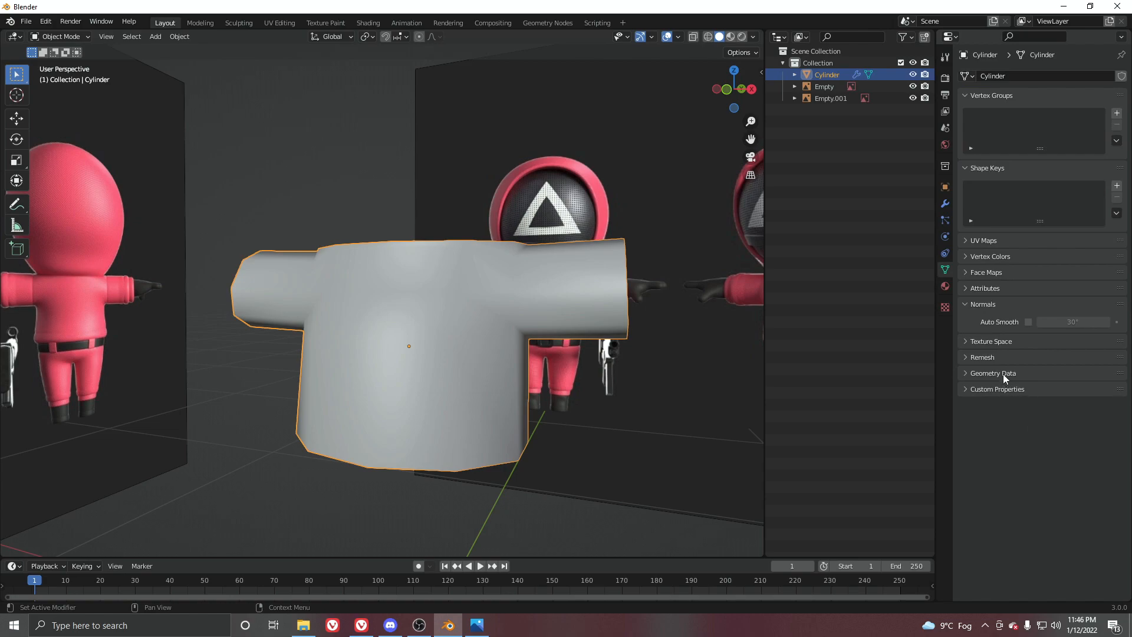
pyautogui.click(1002, 374)
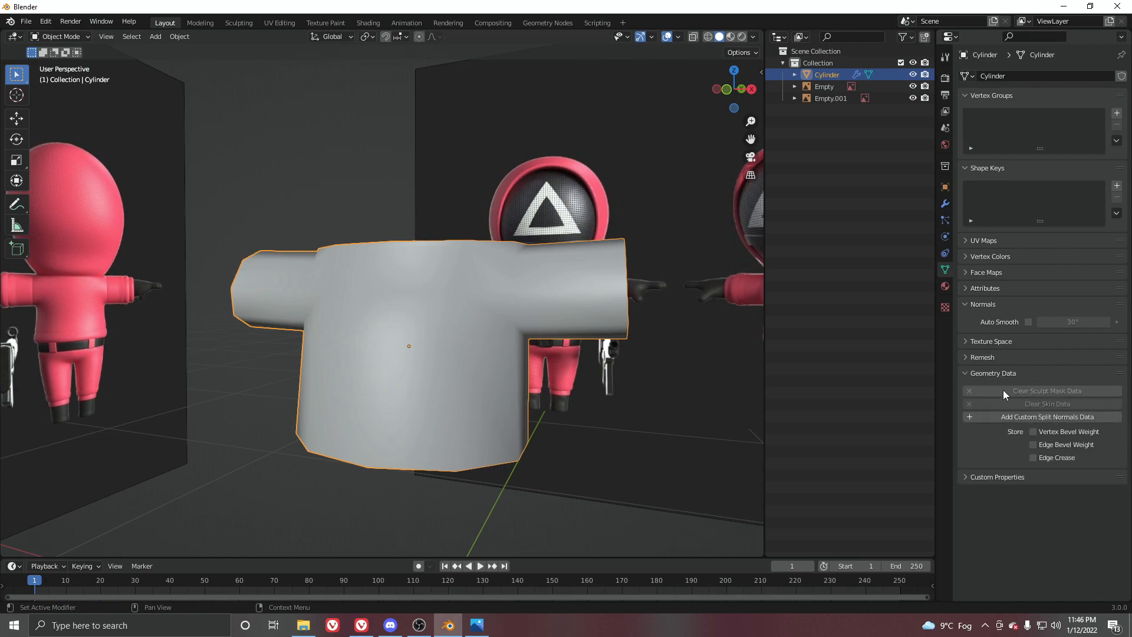
pyautogui.click(1029, 322)
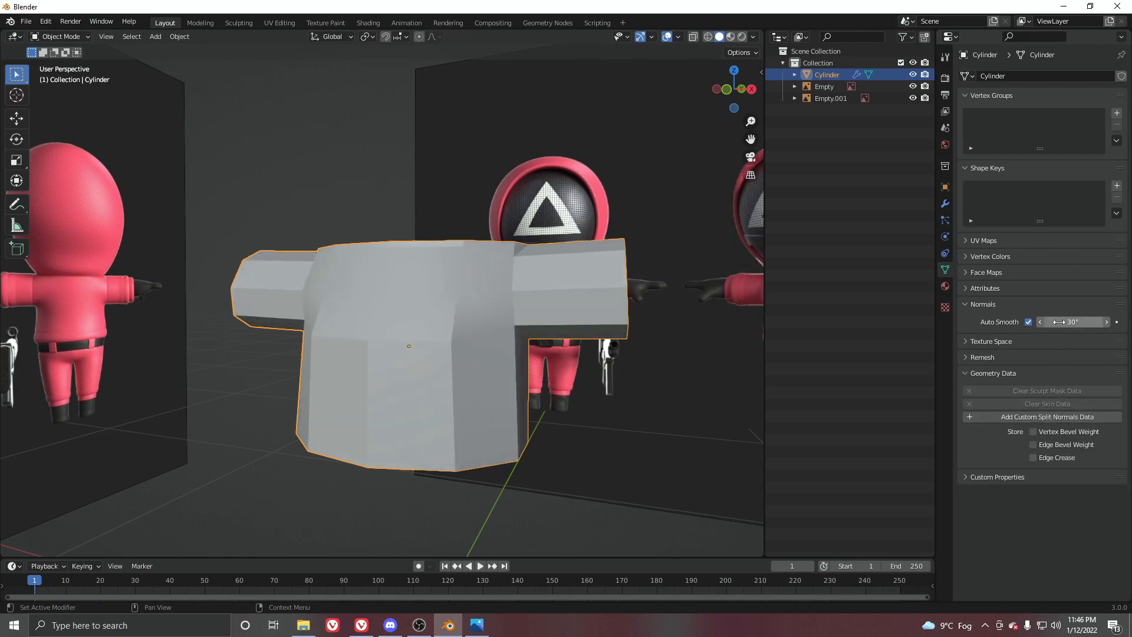
pyautogui.moveTo(1058, 321); pyautogui.dragTo(1085, 321)
# Compare the torso with the front reference image in wireframe and solid shading.
pyautogui.moveTo(648, 324); pyautogui.dragTo(448, 352, button='middle')
pyautogui.hotkey('shift', 'z')
pyautogui.scroll(4, 461, 313)
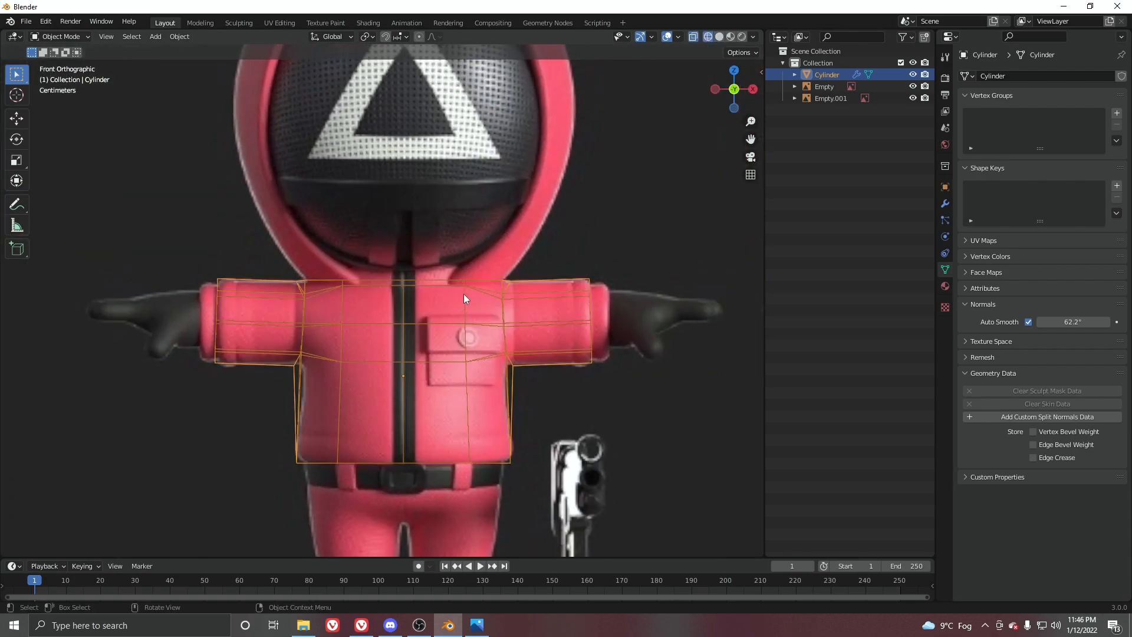
pyautogui.scroll(-3, 474, 271)
pyautogui.moveTo(472, 256)
pyautogui.keyDown('shift'); pyautogui.mouseDown(button='middle')
pyautogui.moveTo(447, 199)
pyautogui.moveTo(466, 380)
pyautogui.moveTo(445, 271)
pyautogui.mouseUp(button='middle'); pyautogui.keyUp('shift')
pyautogui.scroll(1, 466, 380)
pyautogui.scroll(2, 419, 381)
pyautogui.hotkey('shift', 'z')
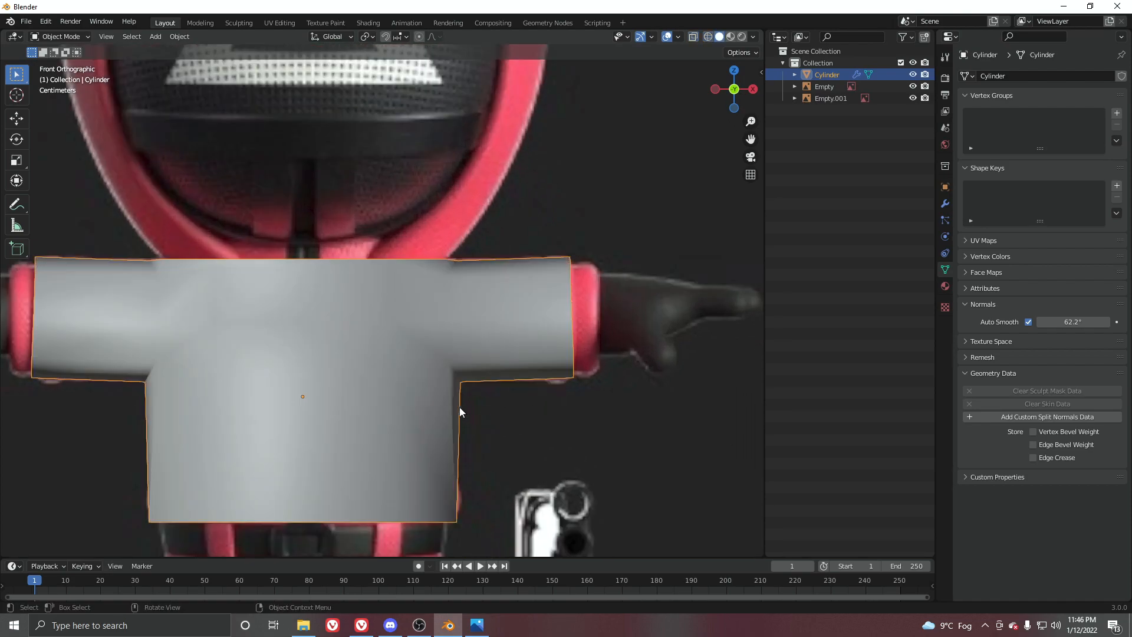
pyautogui.keyDown('shift'); pyautogui.moveTo(460, 399); pyautogui.dragTo(471, 335, button='middle'); pyautogui.keyUp('shift')
pyautogui.hotkey('shift', 'z')
pyautogui.keyDown('shift'); pyautogui.moveTo(455, 387); pyautogui.dragTo(497, 372, button='middle'); pyautogui.keyUp('shift')
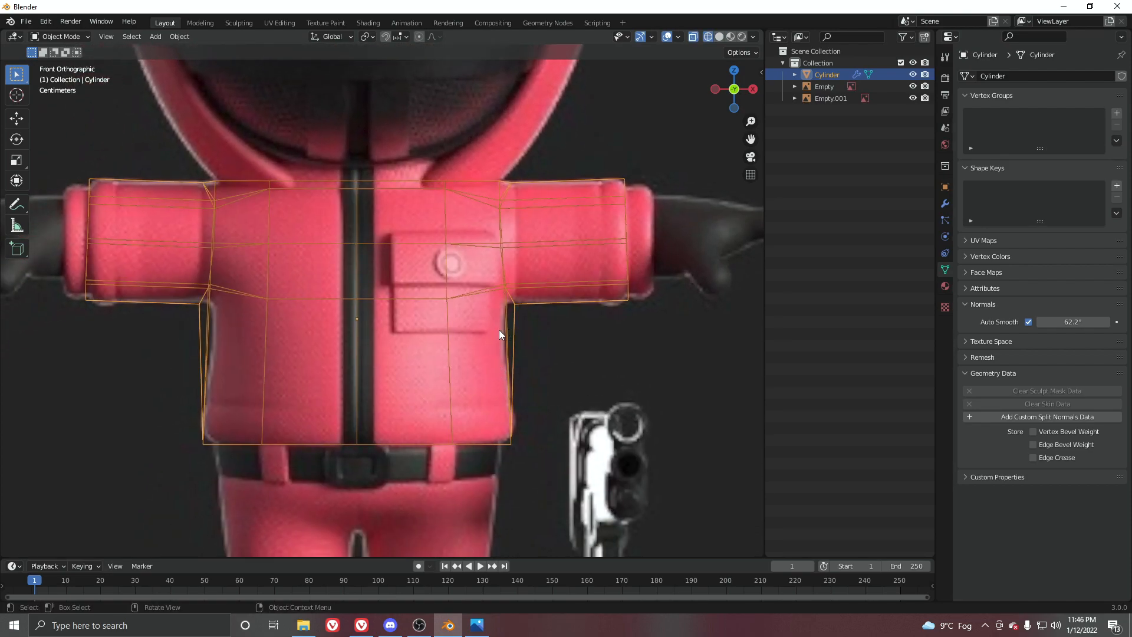
# Add a horizontal loop cut around the lower torso, about halfway between the underarm and the hem.
pyautogui.press('Tab')
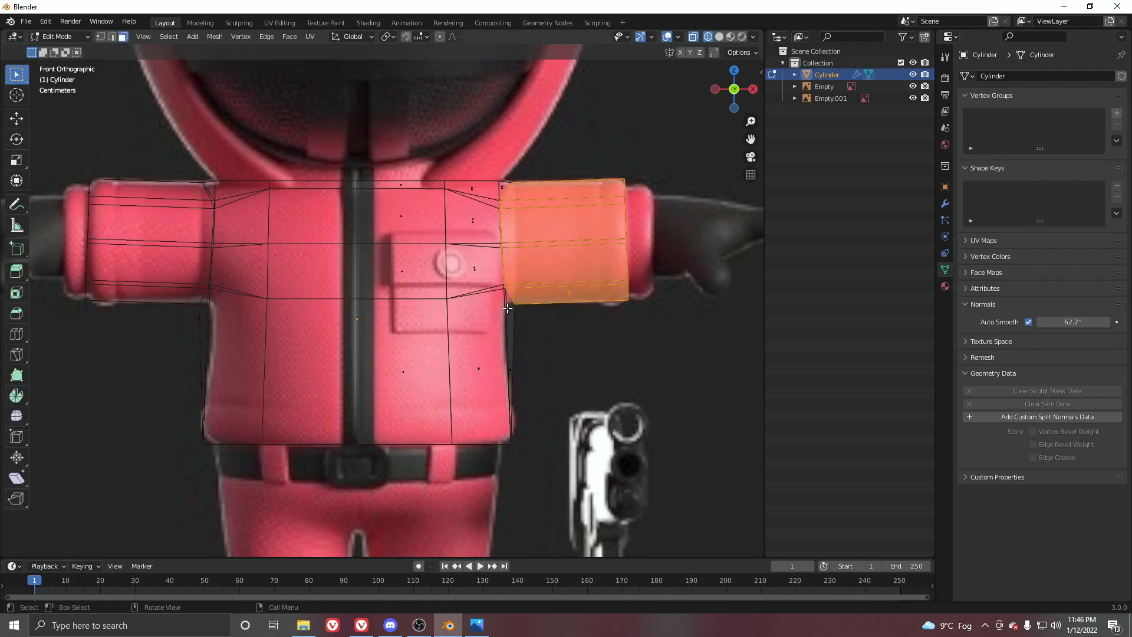
pyautogui.hotkey('ctrl', 'r')
pyautogui.click(508, 341)
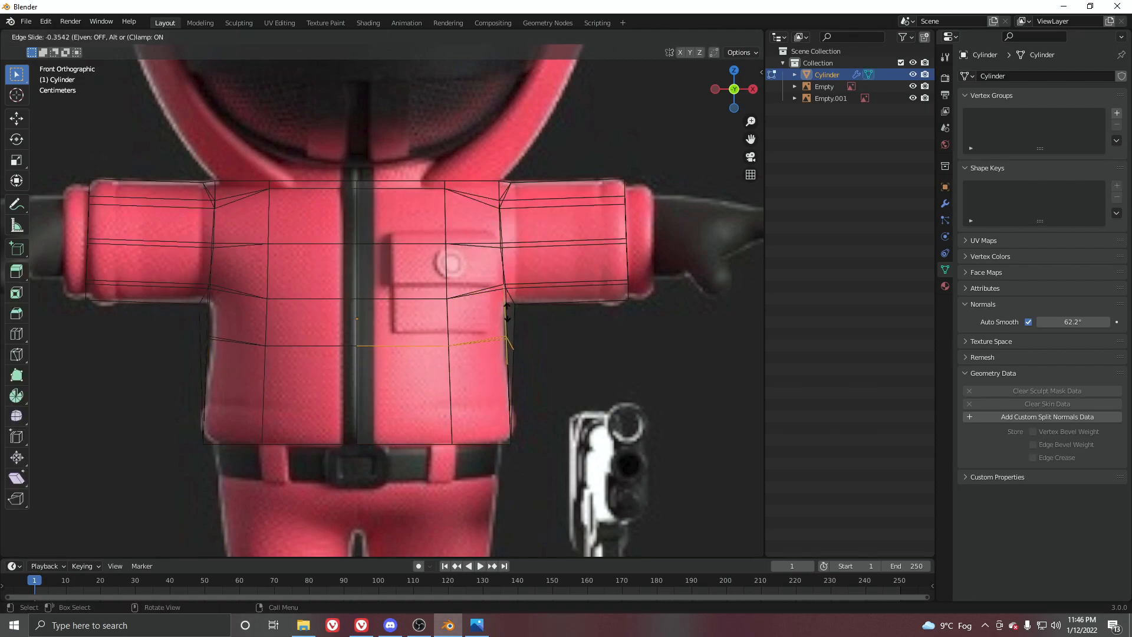
pyautogui.click(517, 359)
# Move the side vertices of the new waist loop inward to follow the jacket's outline in the front reference.
pyautogui.click(101, 38)
pyautogui.keyDown('shift'); pyautogui.moveTo(518, 293); pyautogui.dragTo(505, 228, button='middle'); pyautogui.keyUp('shift')
pyautogui.moveTo(481, 283); pyautogui.dragTo(522, 320)
pyautogui.press('g')
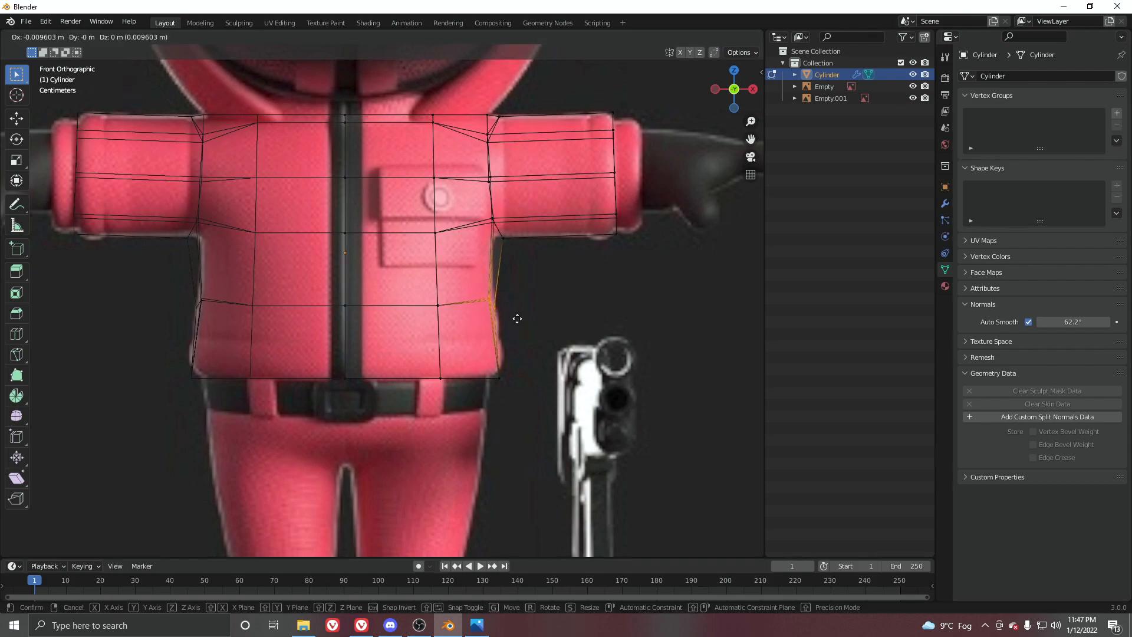
pyautogui.click(508, 318)
# Select the torso's bottom edge loop and raise it slightly to the top of the belt.
pyautogui.moveTo(448, 323); pyautogui.dragTo(449, 324)
pyautogui.moveTo(487, 367); pyautogui.dragTo(512, 393)
pyautogui.moveTo(169, 352); pyautogui.dragTo(525, 397)
pyautogui.press('g')
pyautogui.press('z')
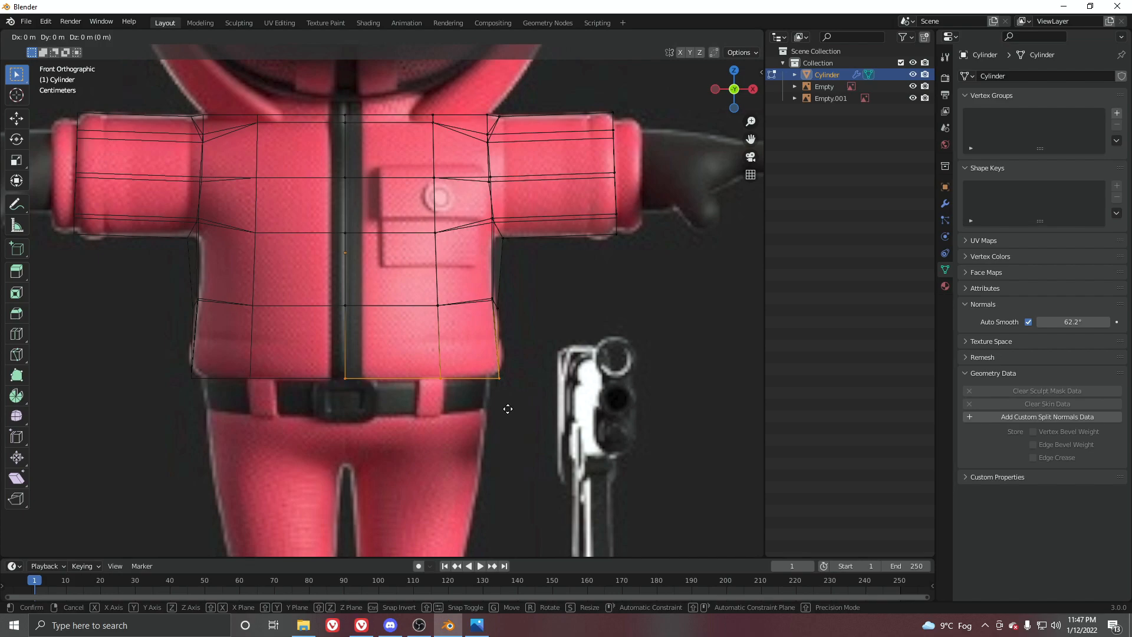
pyautogui.click(506, 406)
# Extrude the torso's bottom edge loop straight down to the lower edge of the belt.
pyautogui.keyDown('shift'); pyautogui.moveTo(480, 386); pyautogui.dragTo(507, 342, button='middle'); pyautogui.keyUp('shift')
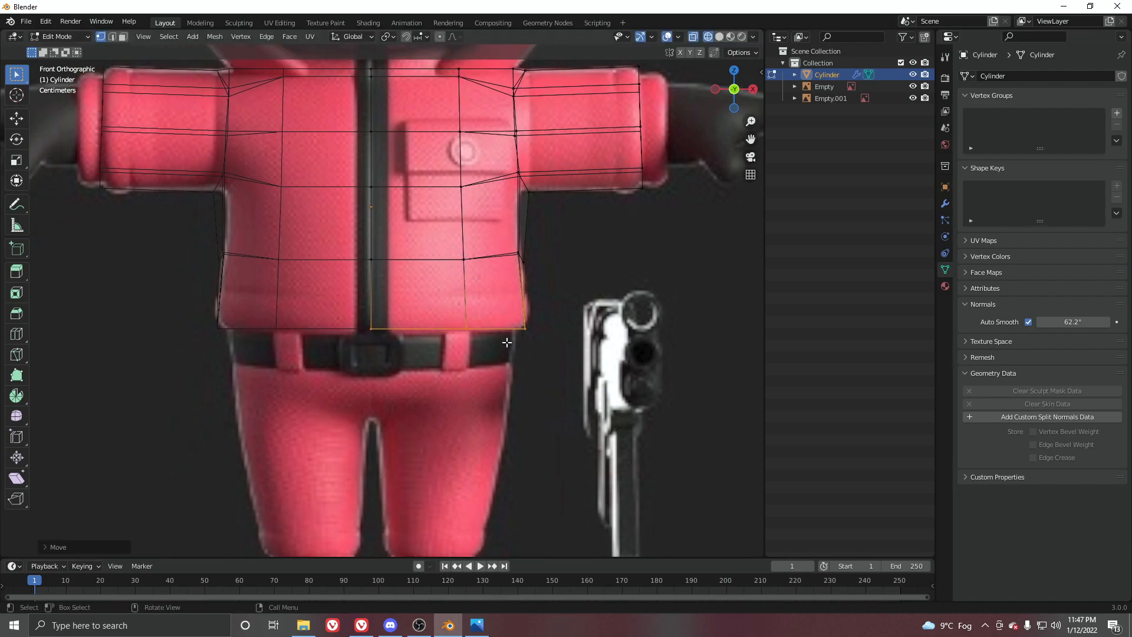
pyautogui.scroll(1, 507, 342)
pyautogui.press('g')
pyautogui.press('z')
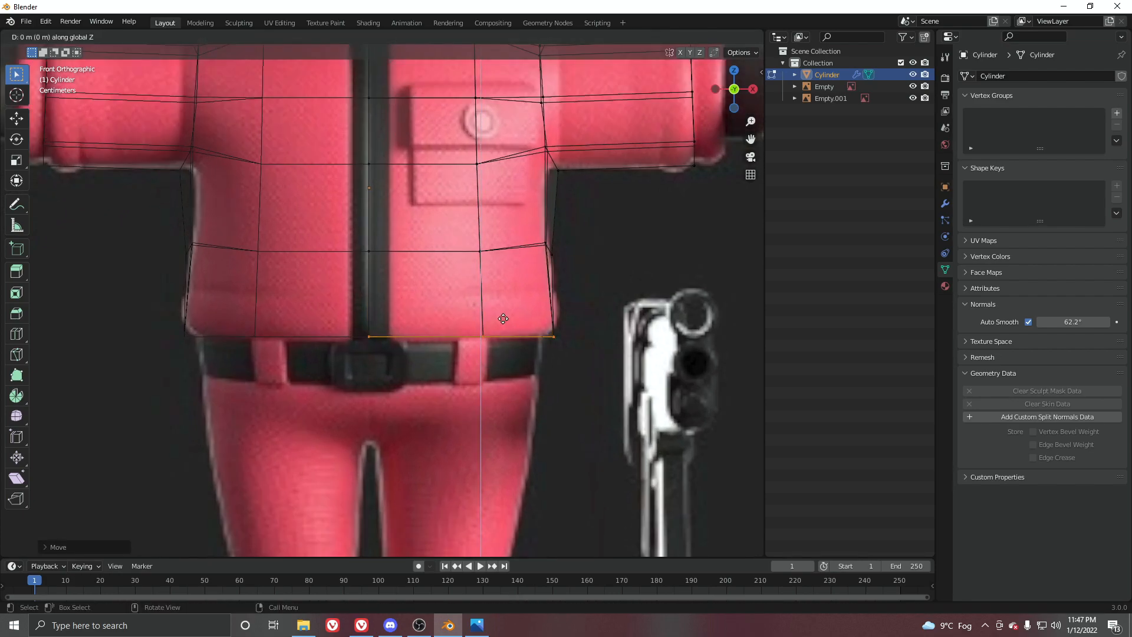
pyautogui.click(500, 366)
pyautogui.press('e')
pyautogui.click(501, 367)
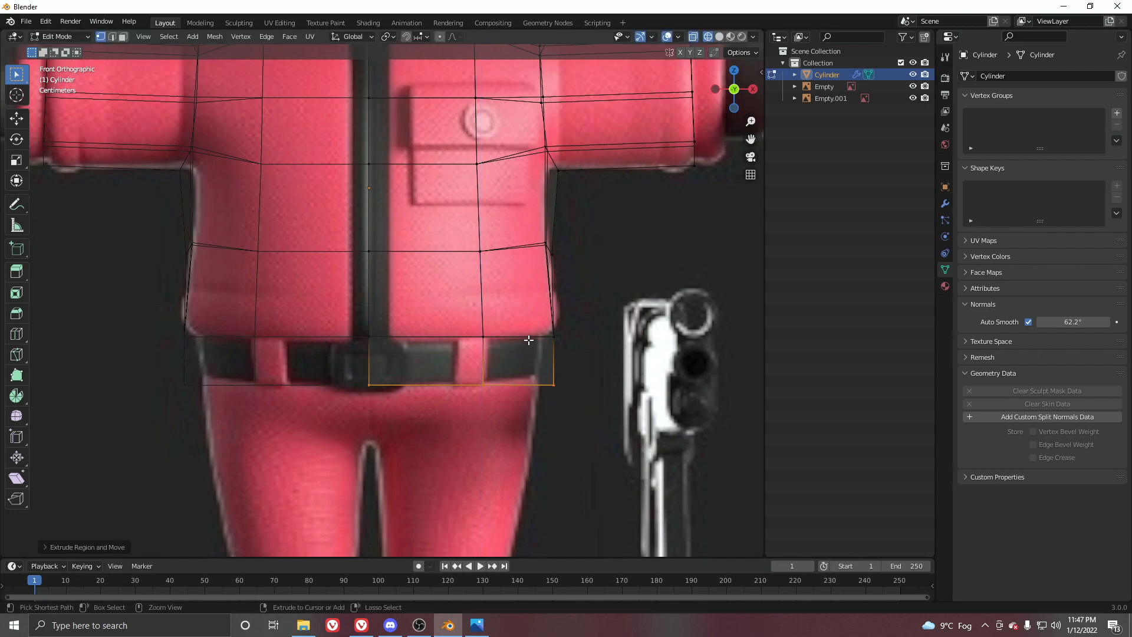
# Add a loop cut just above the jacket's hem and scale it outward slightly to match the hem's bulge.
pyautogui.hotkey('ctrl', 'r')
pyautogui.click(557, 314)
pyautogui.click(575, 327)
pyautogui.press('s')
pyautogui.click(583, 337)
# Scale the loop at the belt's top to about 0.82 and the loop at its bottom to about 0.78.
pyautogui.keyDown('alt'); pyautogui.click(554, 333); pyautogui.keyUp('alt')
pyautogui.press('s')
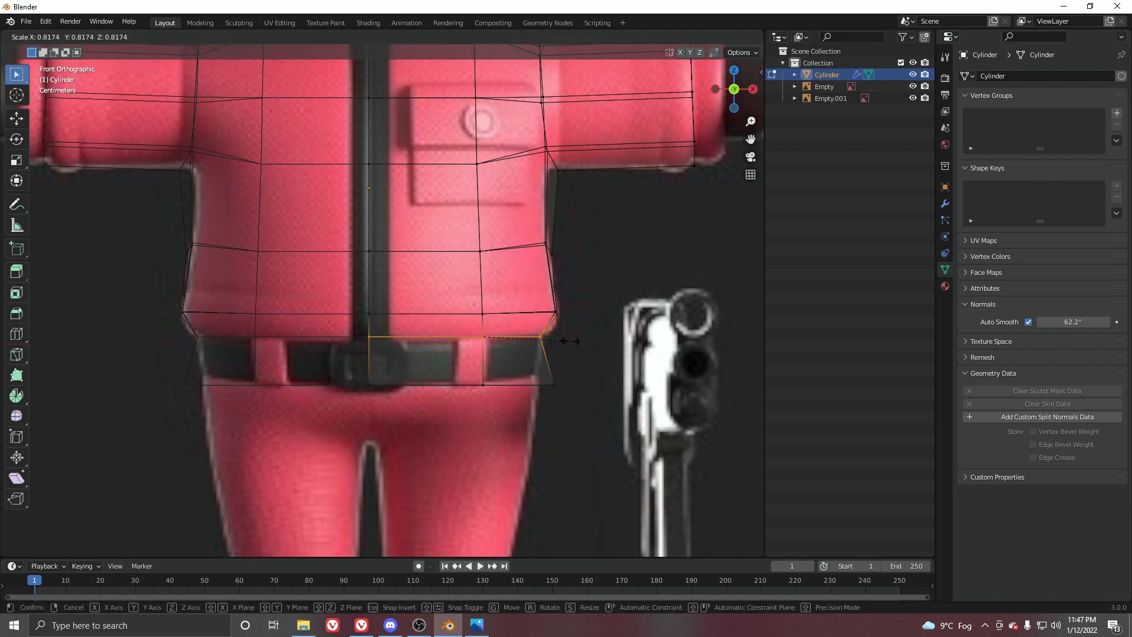
pyautogui.click(569, 341)
pyautogui.keyDown('alt'); pyautogui.click(565, 404); pyautogui.keyUp('alt')
pyautogui.press('s')
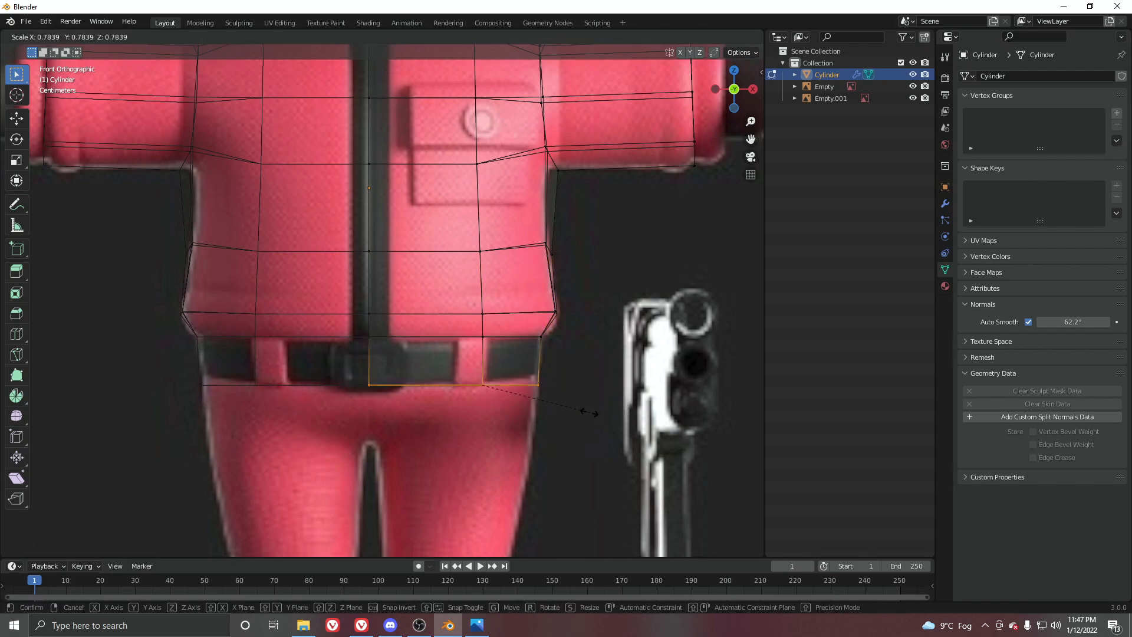
pyautogui.click(589, 413)
# In the side view, widen the belt's bottom loop front to back and move it to match the side reference.
pyautogui.scroll(-6, 586, 409)
pyautogui.moveTo(579, 352); pyautogui.dragTo(505, 344, button='middle')
pyautogui.scroll(3, 503, 348)
pyautogui.press('KP_3')
pyautogui.scroll(5, 503, 348)
pyautogui.hotkey('shift', 'z')
pyautogui.press('s')
pyautogui.press('x')
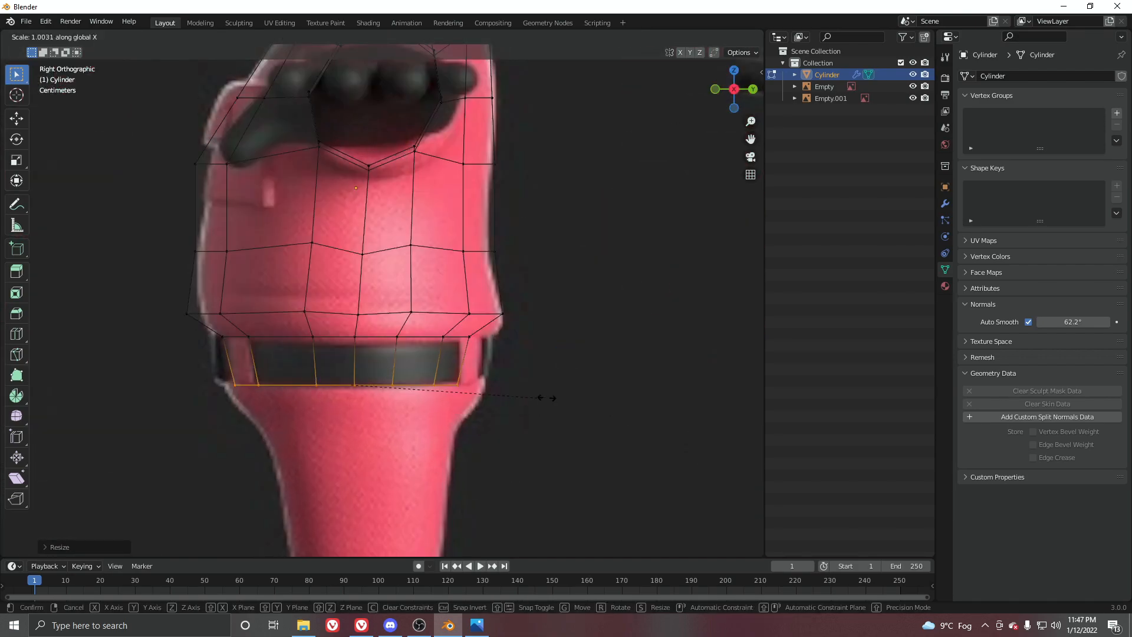
pyautogui.click(550, 400)
pyautogui.press('g')
pyautogui.click(558, 400)
# In the side view, scale the belt's top loop front to back and move it to match the reference.
pyautogui.moveTo(215, 327); pyautogui.dragTo(473, 359)
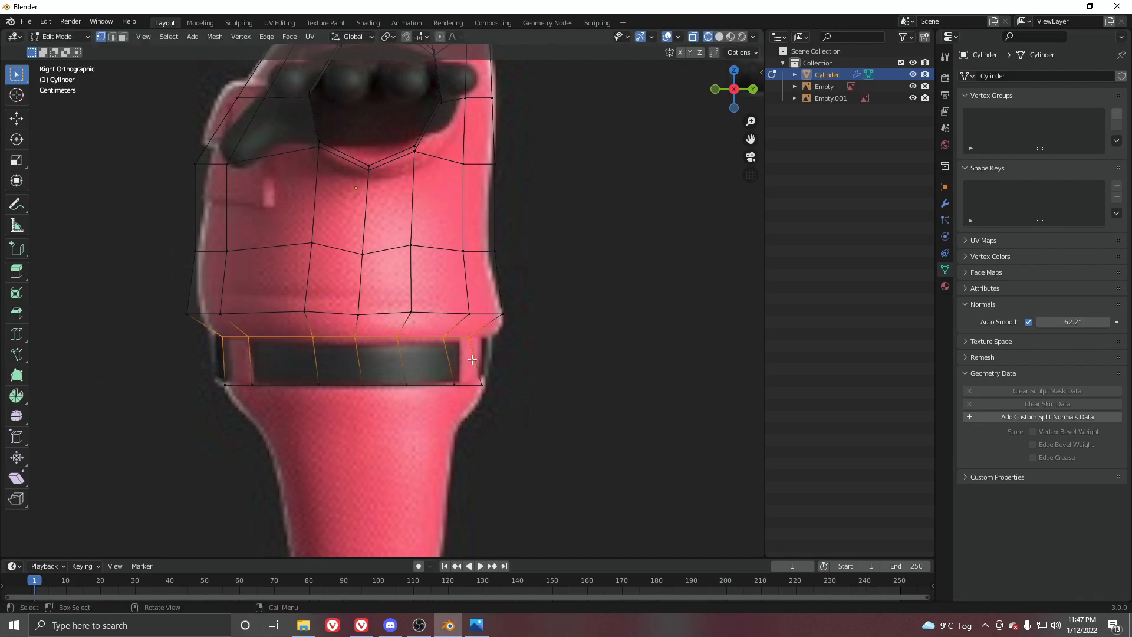
pyautogui.press('s')
pyautogui.press('y')
pyautogui.click(498, 364)
pyautogui.press('g')
pyautogui.click(502, 364)
# Move the front and side vertices of the jacket's hem loop to follow the hem bulge in the side reference.
pyautogui.moveTo(175, 302); pyautogui.dragTo(243, 331)
pyautogui.press('g')
pyautogui.click(261, 326)
pyautogui.press('g')
pyautogui.moveTo(293, 300); pyautogui.dragTo(509, 321)
pyautogui.click(322, 321)
pyautogui.press('g')
pyautogui.click(380, 318)
pyautogui.press('g')
pyautogui.click(424, 317)
pyautogui.press('g')
pyautogui.click(478, 316)
pyautogui.press('g')
pyautogui.click(509, 321)
# Move the back vertex of the hem loop and the back vertex above it onto the side reference outline.
pyautogui.keyDown('shift'); pyautogui.moveTo(488, 241); pyautogui.dragTo(505, 291, button='middle'); pyautogui.keyUp('shift')
pyautogui.moveTo(502, 290); pyautogui.dragTo(520, 313)
pyautogui.press('g')
pyautogui.click(514, 311)
pyautogui.press('g')
pyautogui.click(514, 312)
pyautogui.moveTo(491, 193); pyautogui.dragTo(524, 231)
pyautogui.press('g')
pyautogui.click(525, 231)
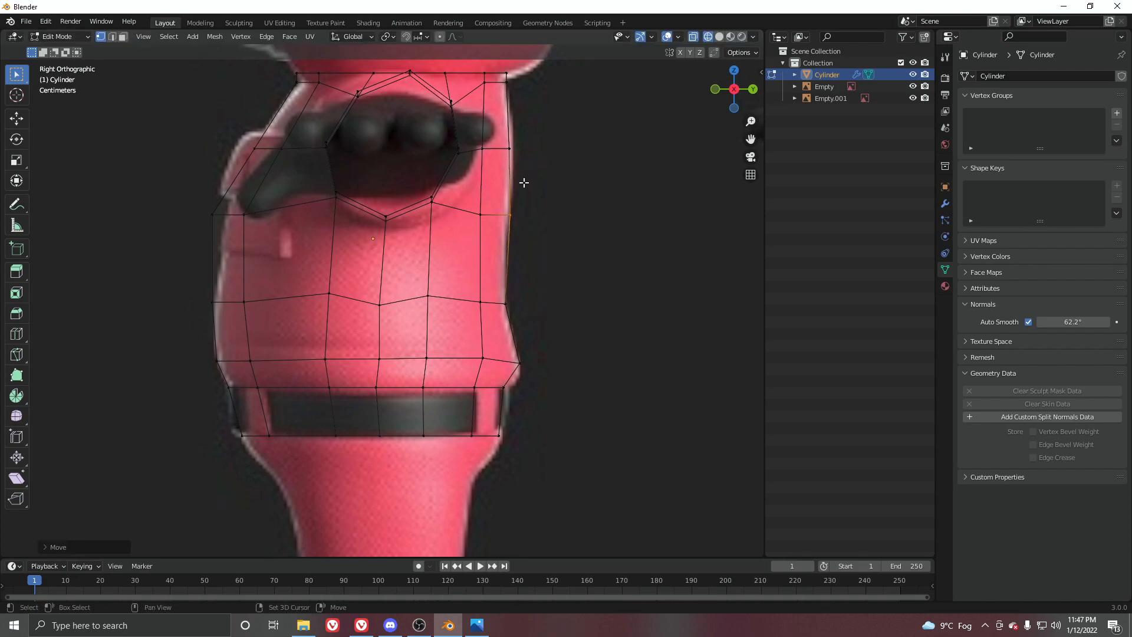
# Move the remaining vertices up the torso's back to follow the side reference outline.
pyautogui.keyDown('shift'); pyautogui.moveTo(527, 148); pyautogui.dragTo(495, 269, button='middle'); pyautogui.keyUp('shift')
pyautogui.moveTo(469, 261); pyautogui.dragTo(491, 281)
pyautogui.press('g')
pyautogui.click(499, 281)
pyautogui.keyDown('shift'); pyautogui.moveTo(503, 180); pyautogui.dragTo(472, 327, button='middle'); pyautogui.keyUp('shift')
pyautogui.scroll(1, 472, 327)
pyautogui.moveTo(444, 340); pyautogui.dragTo(465, 362)
pyautogui.press('g')
pyautogui.click(465, 363)
# Move the torso's front vertices at chest height onto the jacket outline in the side reference.
pyautogui.click(214, 357)
pyautogui.keyDown('shift'); pyautogui.moveTo(215, 358); pyautogui.dragTo(418, 125, button='middle'); pyautogui.keyUp('shift')
pyautogui.moveTo(291, 273); pyautogui.dragTo(391, 318)
pyautogui.press('g')
pyautogui.click(404, 315)
pyautogui.scroll(-3, 361, 323)
pyautogui.hotkey('shift', 'z')
pyautogui.moveTo(407, 322); pyautogui.dragTo(500, 319, button='middle')
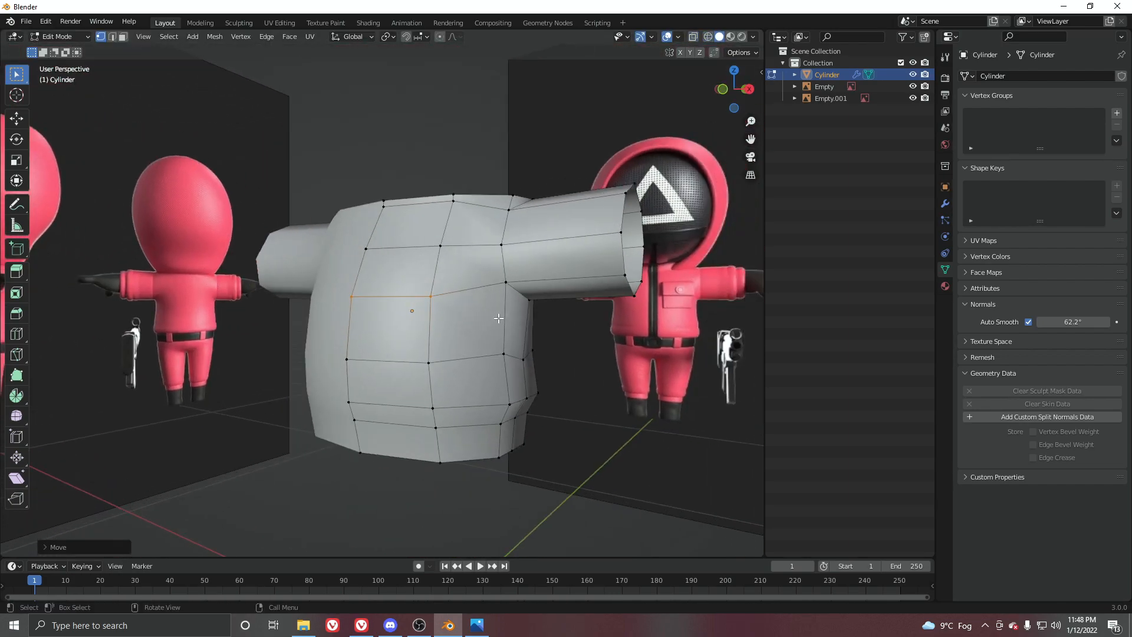
# In the front view, move the armpit vertices under the sleeve slightly inward to match the reference.
pyautogui.press('KP_1')
pyautogui.hotkey('shift', 'z')
pyautogui.scroll(6, 443, 394)
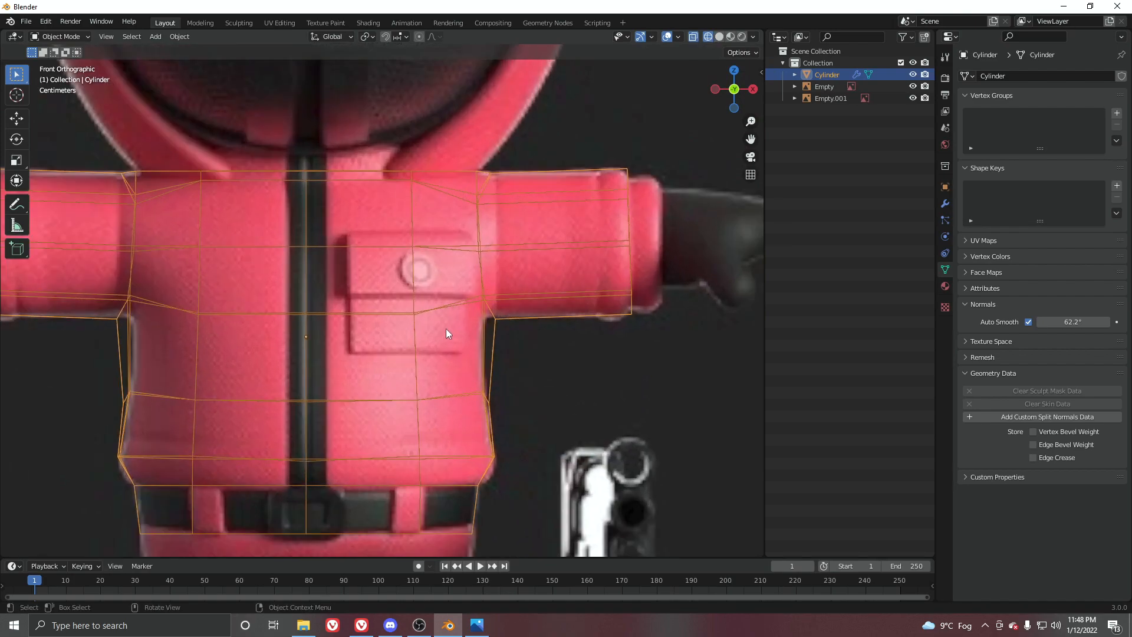
pyautogui.scroll(3, 554, 334)
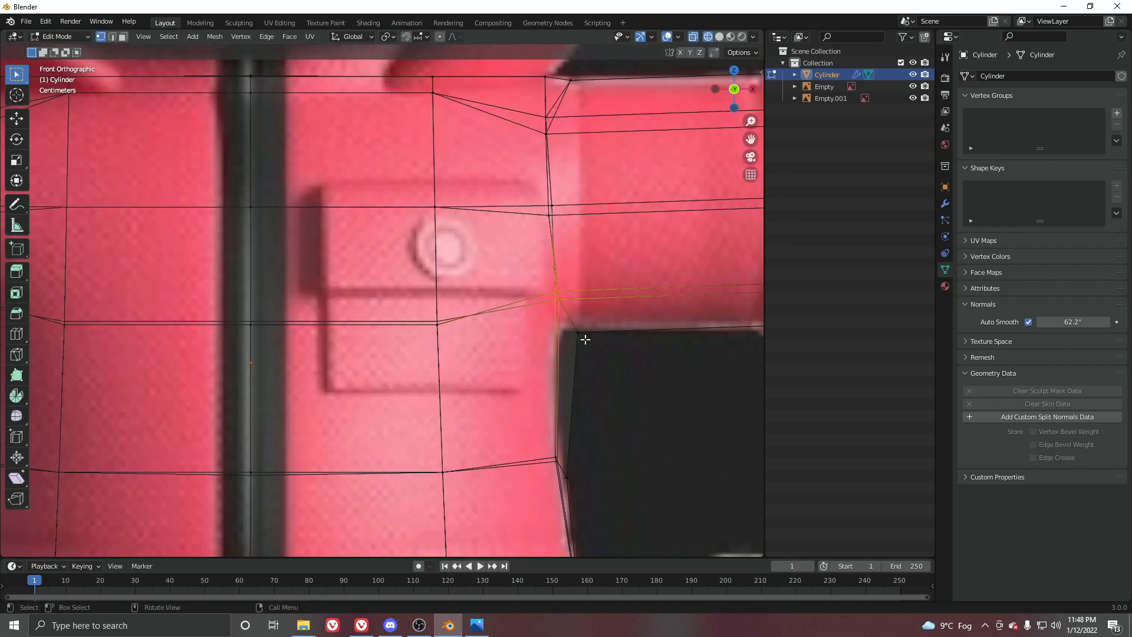
pyautogui.keyDown('shift'); pyautogui.click(577, 332); pyautogui.keyUp('shift')
pyautogui.press('g')
pyautogui.click(580, 354)
pyautogui.hotkey('shift', 'z')
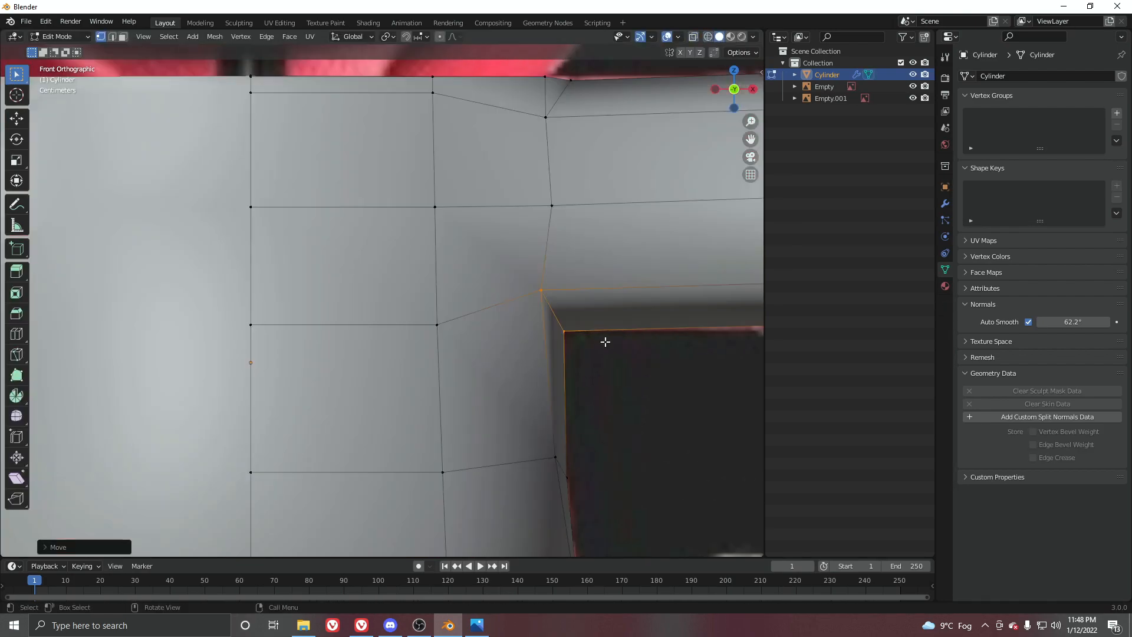
pyautogui.scroll(-6, 436, 277)
pyautogui.keyDown('shift'); pyautogui.moveTo(501, 300); pyautogui.dragTo(511, 314, button='middle'); pyautogui.keyUp('shift')
pyautogui.hotkey('shift', 'z')
pyautogui.scroll(2, 348, 273)
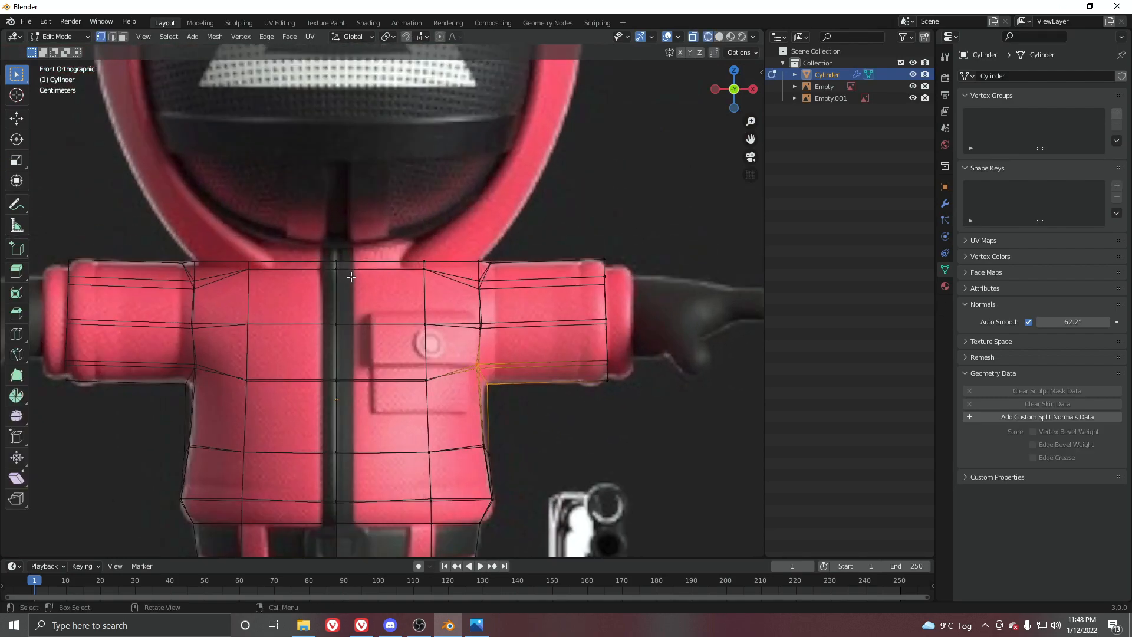
# Move the two shoulder vertices of the neckline inward along the X axis.
pyautogui.moveTo(432, 235); pyautogui.dragTo(430, 291, button='middle')
pyautogui.hotkey('shift', 'z')
pyautogui.moveTo(533, 232); pyautogui.dragTo(488, 316, button='middle')
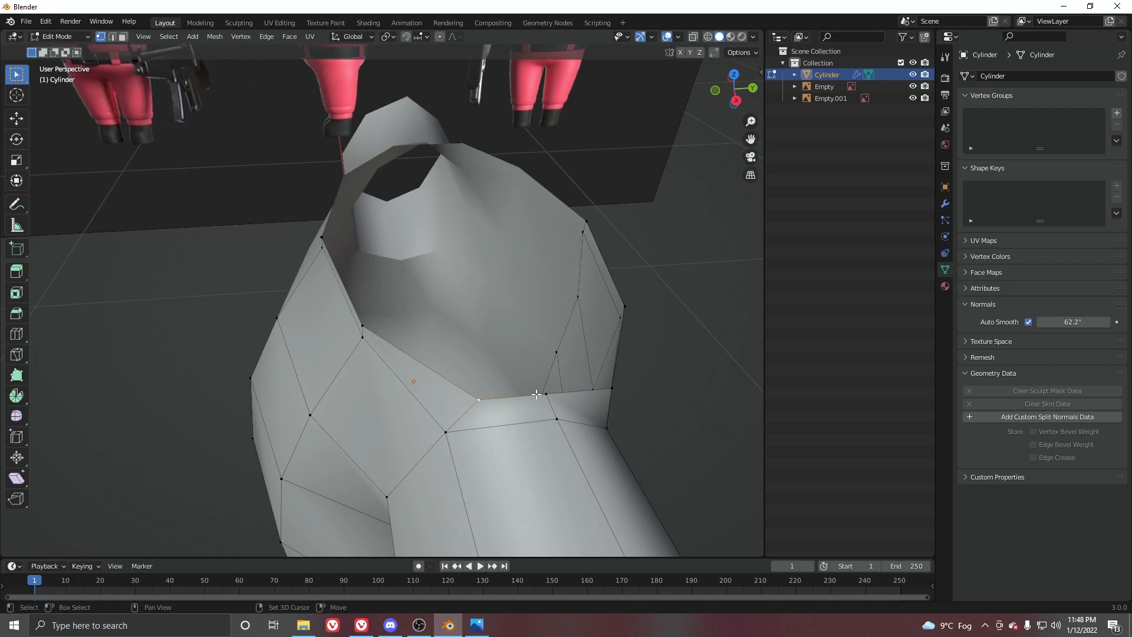
pyautogui.moveTo(612, 387); pyautogui.dragTo(662, 362, button='middle')
pyautogui.press('g')
pyautogui.press('x')
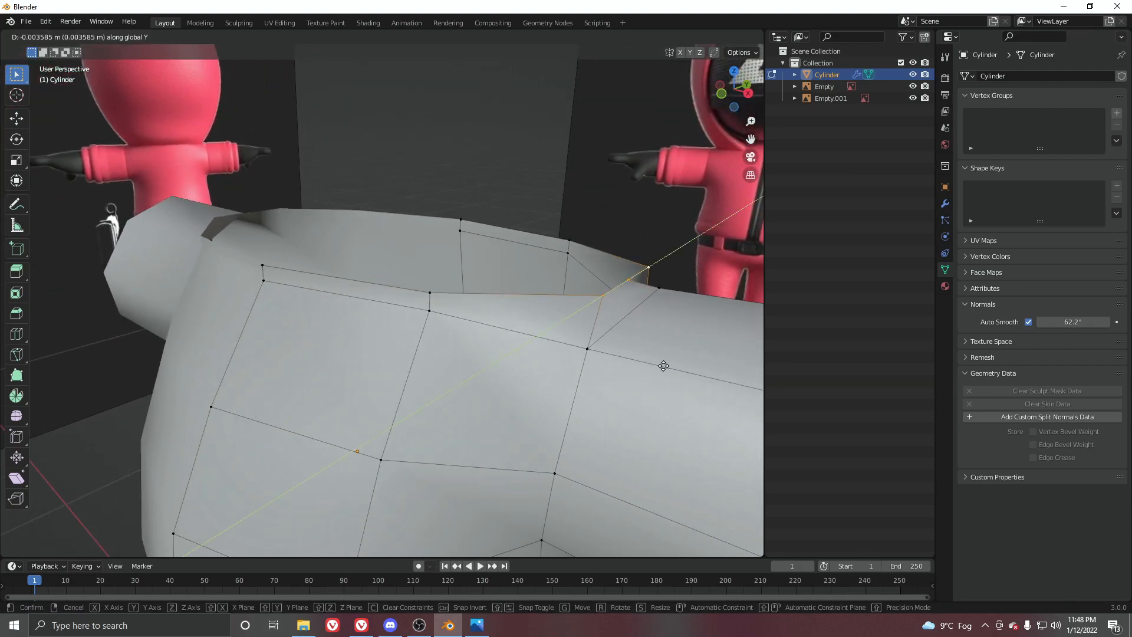
pyautogui.click(581, 336)
# Slide the front and back shoulder-corner vertices of the neckline along their edges to round the neck opening.
pyautogui.hotkey('shift', 'v')
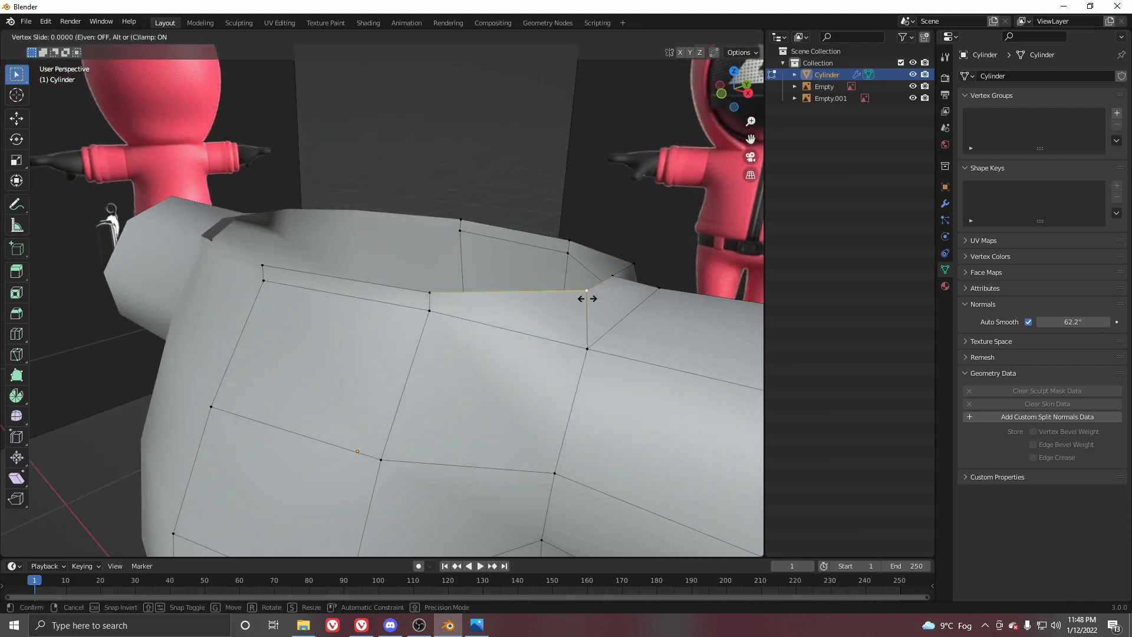
pyautogui.click(571, 297)
pyautogui.moveTo(571, 297); pyautogui.dragTo(477, 282, button='middle')
pyautogui.hotkey('shift', 'v')
pyautogui.click(262, 412)
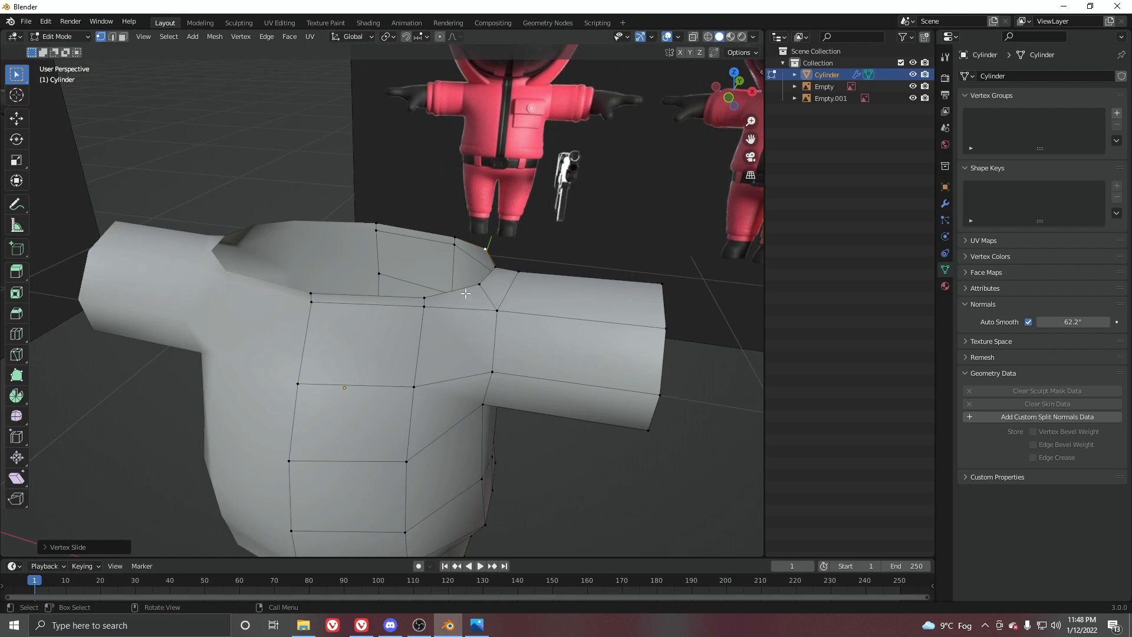
# Select the neck opening's edge loop and extrude it up and outward by about 0.05 m along the hood outline.
pyautogui.keyDown('alt'); pyautogui.click(464, 287); pyautogui.keyUp('alt')
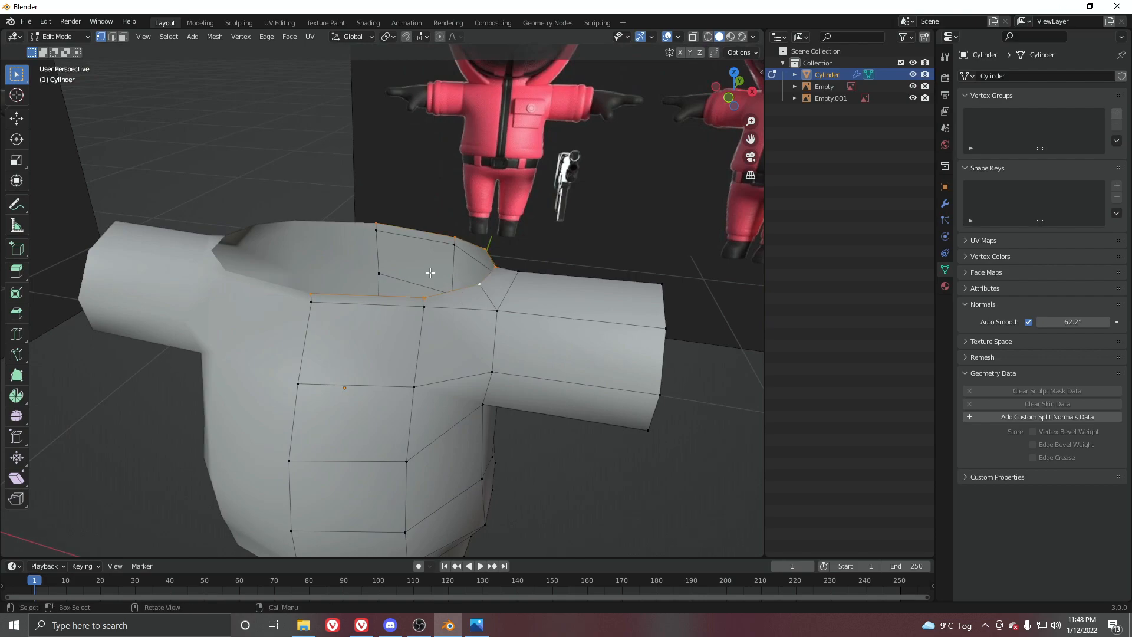
pyautogui.moveTo(459, 209); pyautogui.dragTo(327, 298, button='middle')
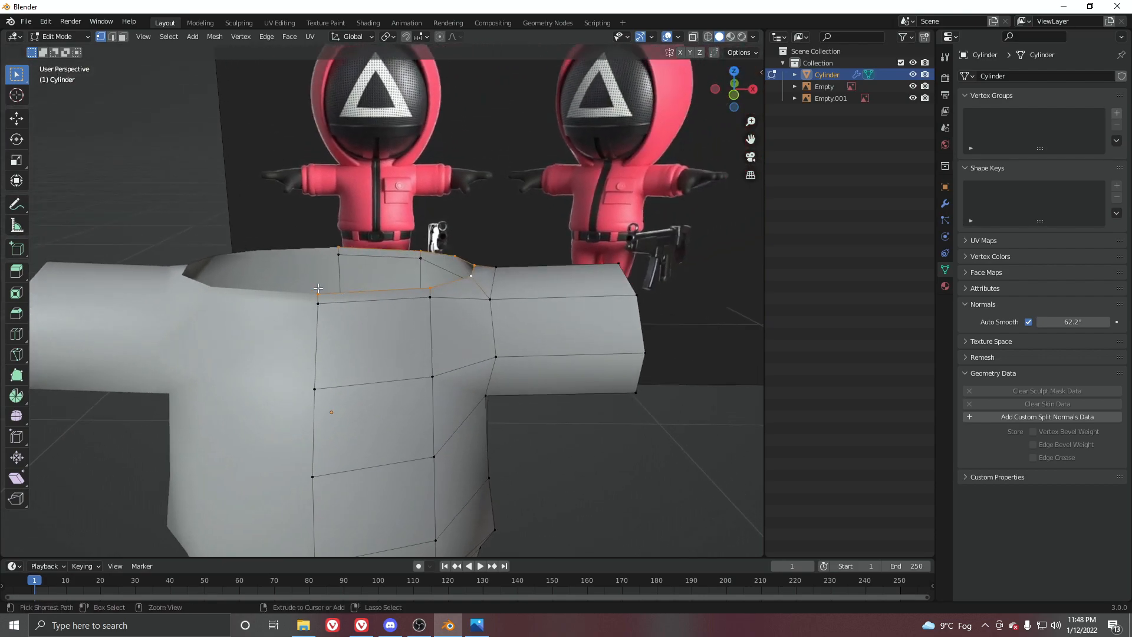
pyautogui.keyDown('ctrl'); pyautogui.moveTo(338, 314); pyautogui.dragTo(339, 315); pyautogui.keyUp('ctrl')
pyautogui.moveTo(352, 284); pyautogui.dragTo(321, 304, button='middle')
pyautogui.moveTo(446, 307); pyautogui.dragTo(446, 281, button='middle')
pyautogui.scroll(-2, 446, 281)
pyautogui.press('KP_1')
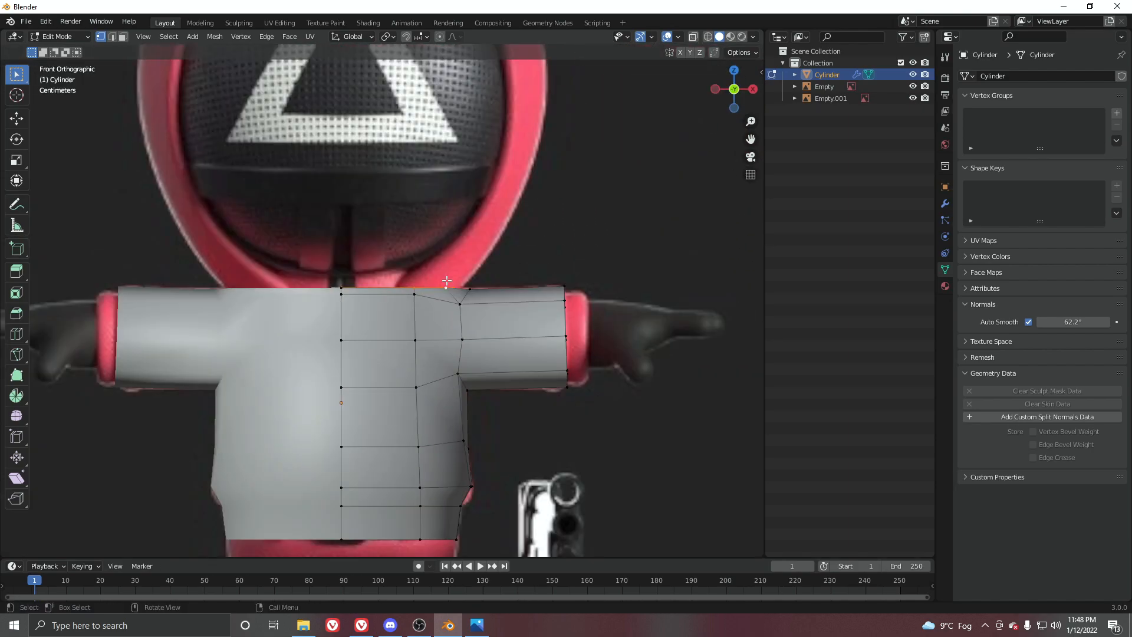
pyautogui.scroll(3, 436, 293)
pyautogui.press('e')
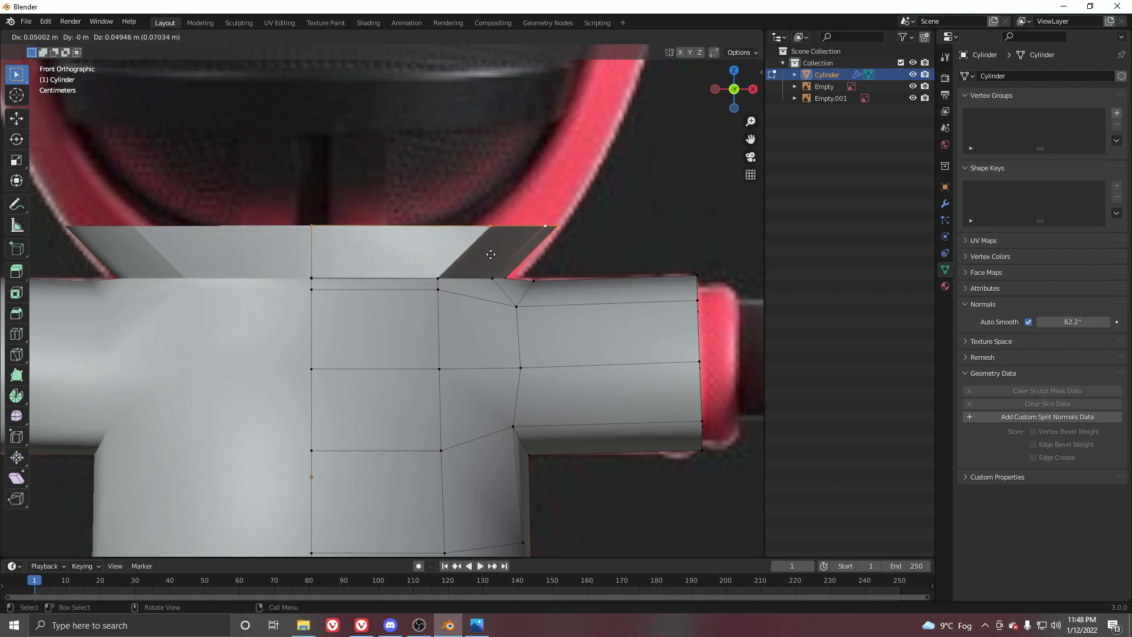
pyautogui.click(480, 271)
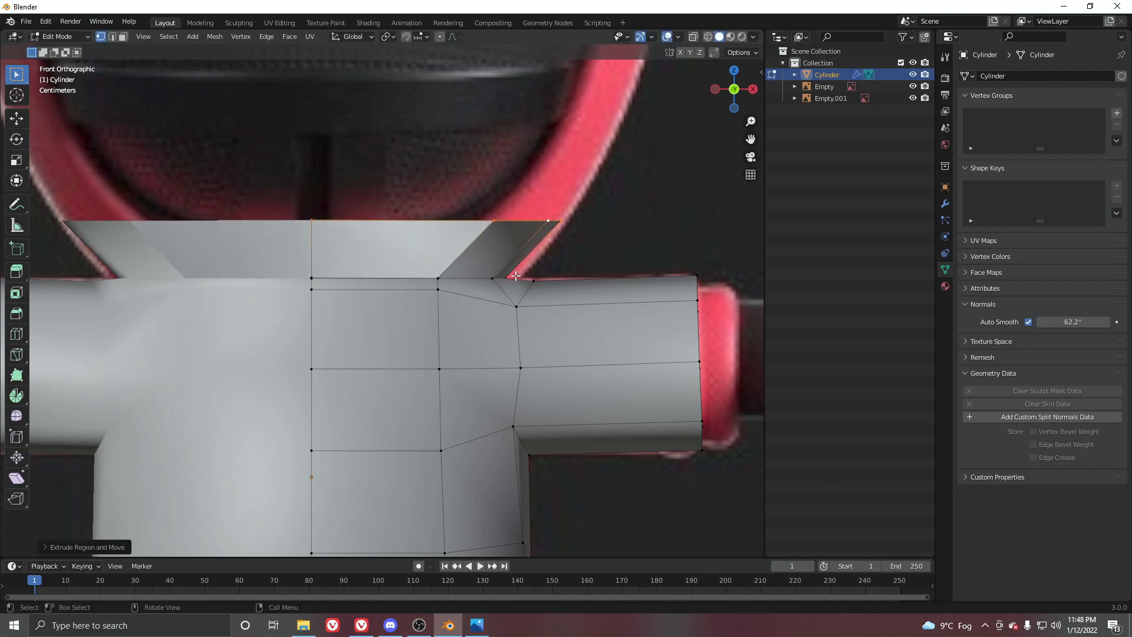
# Move the neckline's shoulder vertices outward to meet the base of the hood in the front reference.
pyautogui.hotkey('alt', 'z')
pyautogui.moveTo(504, 286); pyautogui.dragTo(501, 284)
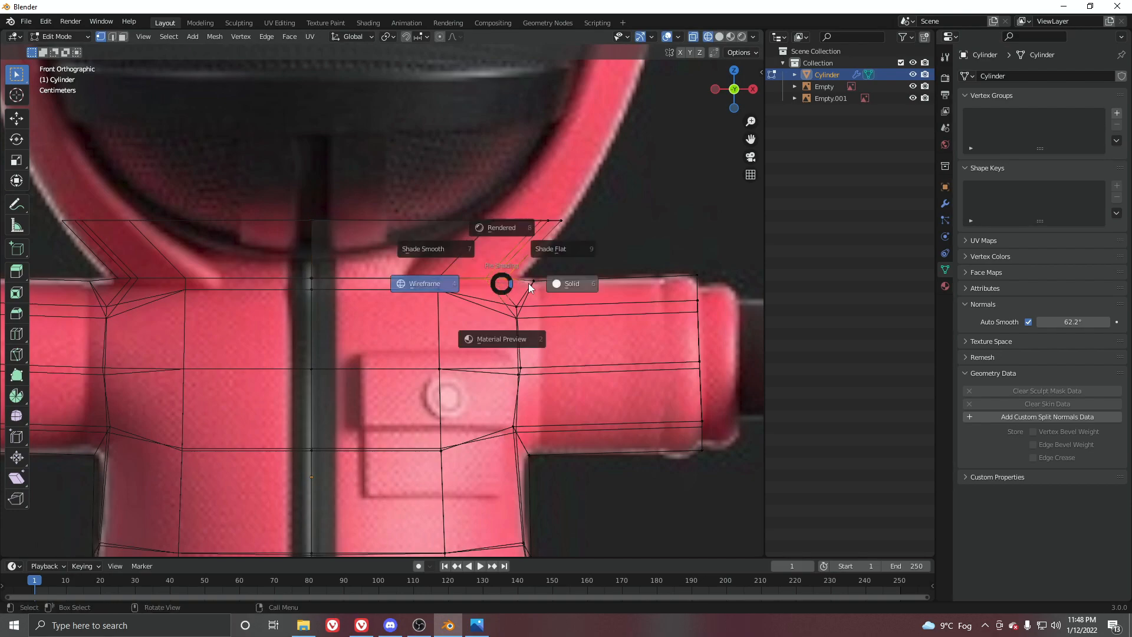
pyautogui.hotkey('alt', 'z')
pyautogui.press('g')
pyautogui.click(532, 285)
pyautogui.hotkey('alt', 'z')
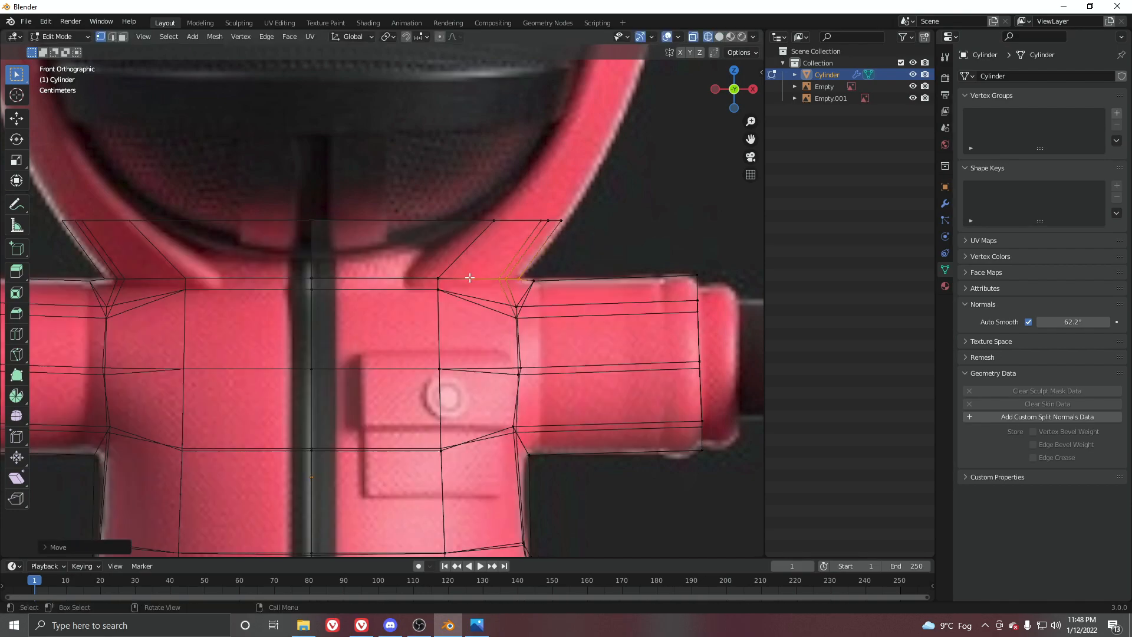
# Move the neckline's front side vertex and the vertex just below it toward the centre to round the collar.
pyautogui.click(438, 277)
pyautogui.hotkey('alt', 'z')
pyautogui.press('g')
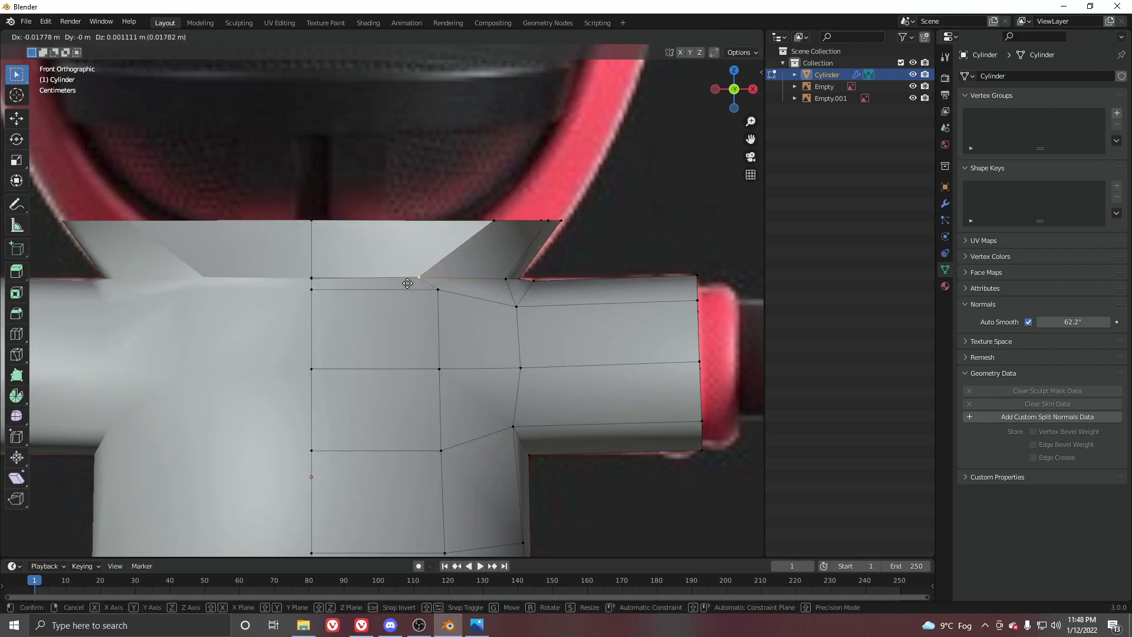
pyautogui.click(407, 284)
pyautogui.press('g')
pyautogui.click(425, 299)
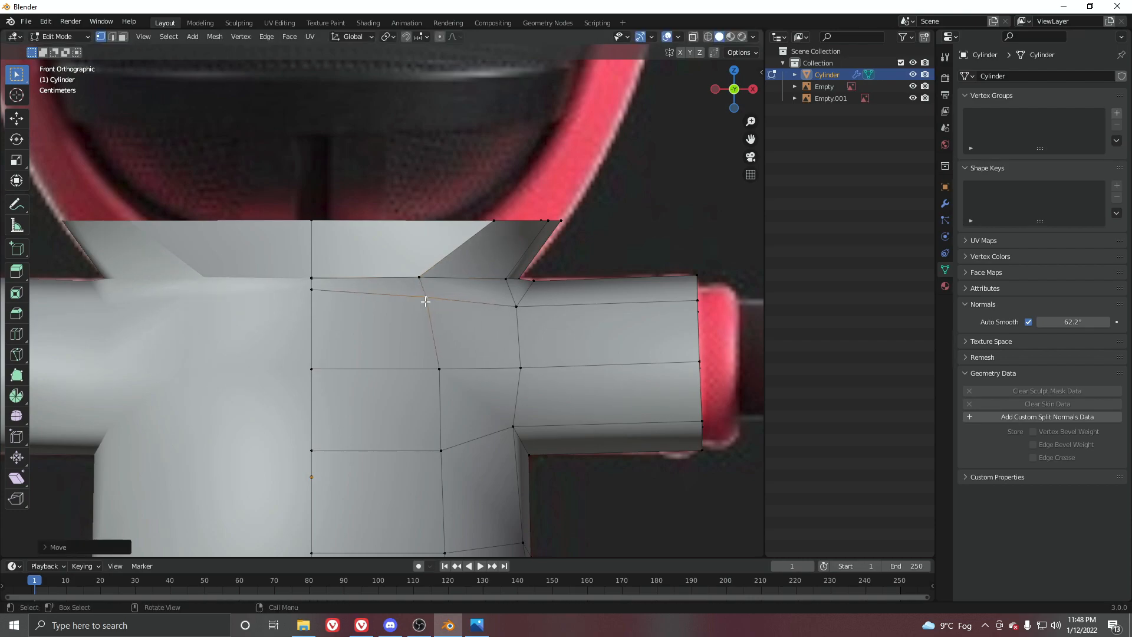
# Adjust the position of the hood extrusion's open top edge against the front reference.
pyautogui.hotkey('alt', 'z')
pyautogui.press('z')
pyautogui.click(517, 236)
pyautogui.press('z')
pyautogui.press('g')
pyautogui.click(495, 231)
pyautogui.hotkey('alt', 'z')
pyautogui.scroll(-2, 493, 214)
pyautogui.moveTo(477, 234); pyautogui.dragTo(466, 265, button='middle')
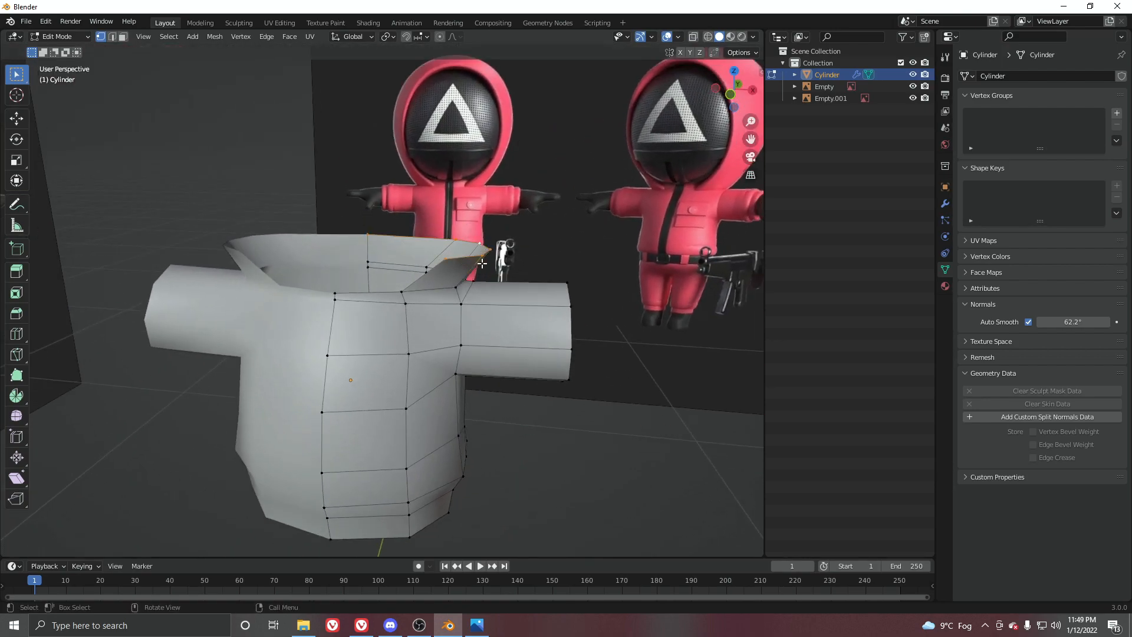
# In the front view, extrude the hood's open edge up and outward along the reference to about mask-chin height.
pyautogui.press('KP_1')
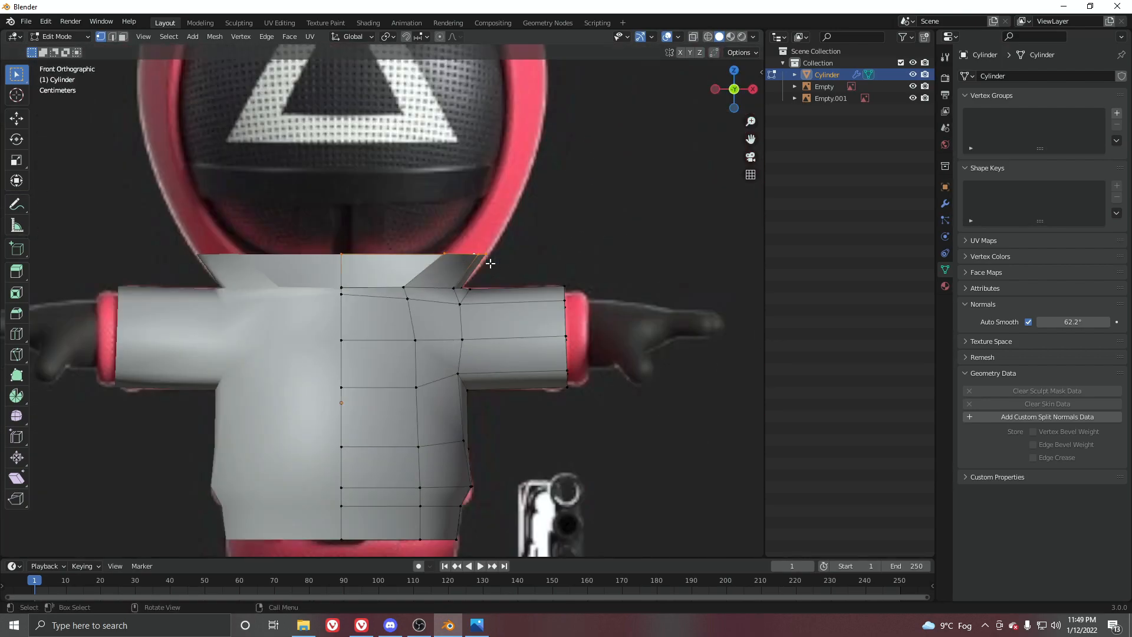
pyautogui.press('e')
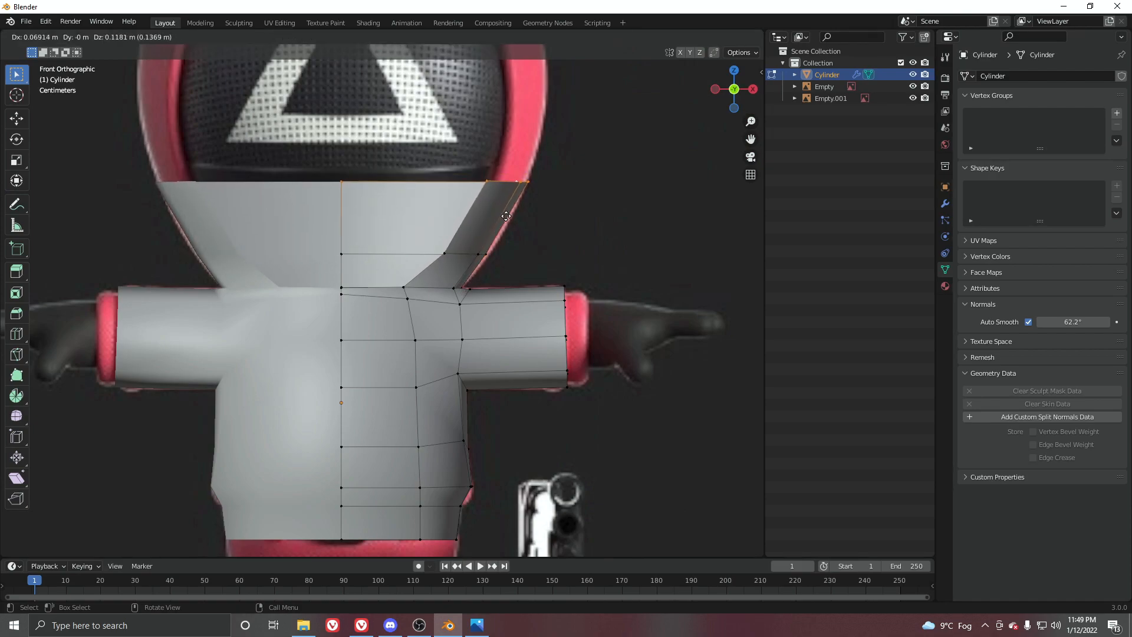
pyautogui.click(502, 221)
# Move the side vertices of the hood's lower loop slightly outward to fit the front reference.
pyautogui.hotkey('alt', 'z')
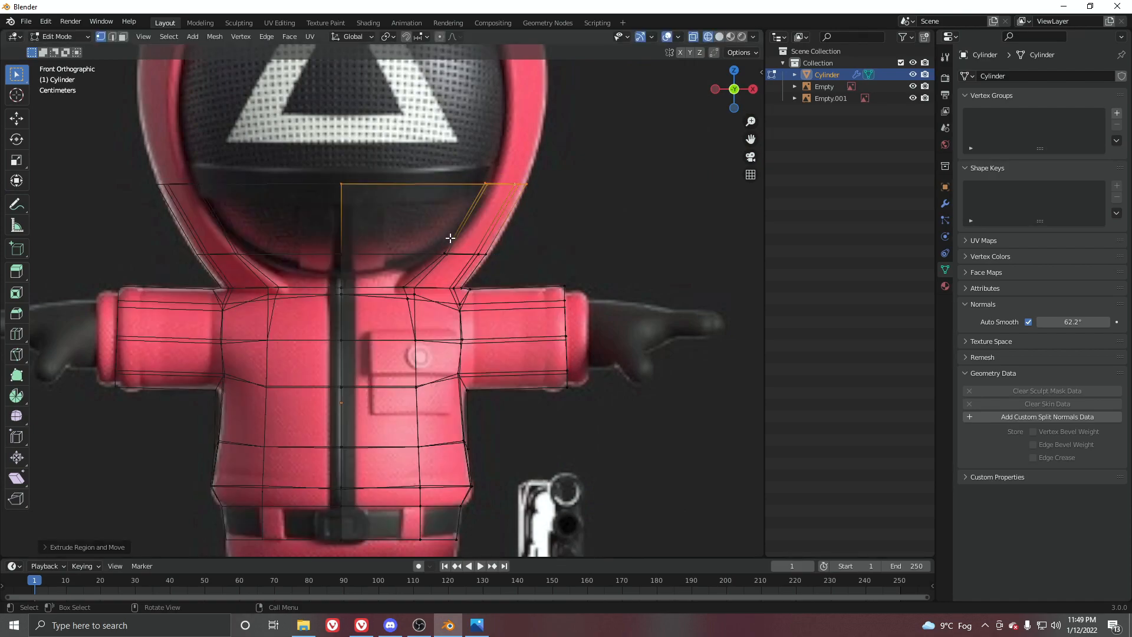
pyautogui.moveTo(490, 264); pyautogui.dragTo(490, 264)
pyautogui.press('g')
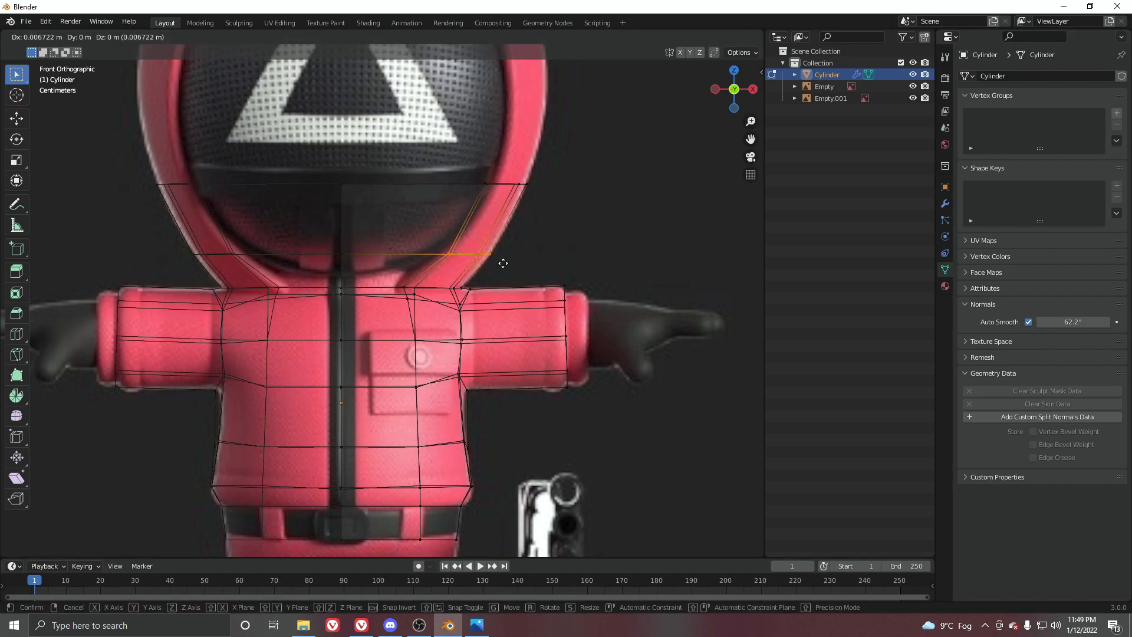
pyautogui.click(503, 264)
# Slide the rear side vertex of the hood's lower loop along its edge.
pyautogui.hotkey('alt', 'z')
pyautogui.moveTo(503, 264); pyautogui.dragTo(361, 220, button='middle')
pyautogui.scroll(1, 361, 220)
pyautogui.press('g')
pyautogui.press('g')
pyautogui.click(384, 218)
pyautogui.scroll(4, 380, 249)
pyautogui.moveTo(381, 249); pyautogui.dragTo(443, 312, button='middle')
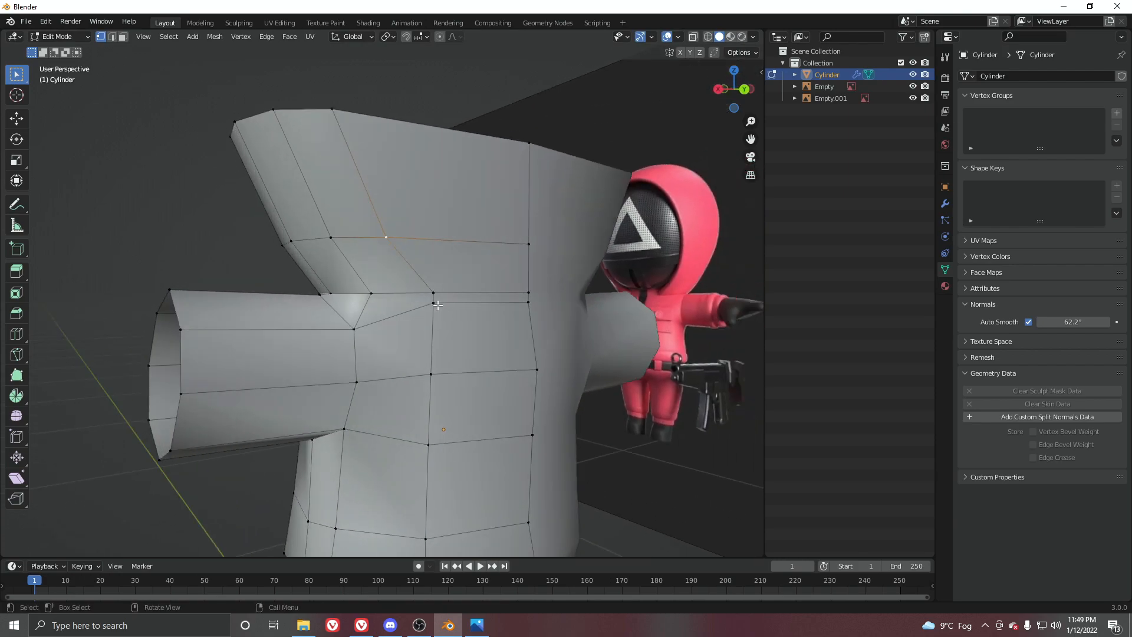
pyautogui.scroll(2, 394, 258)
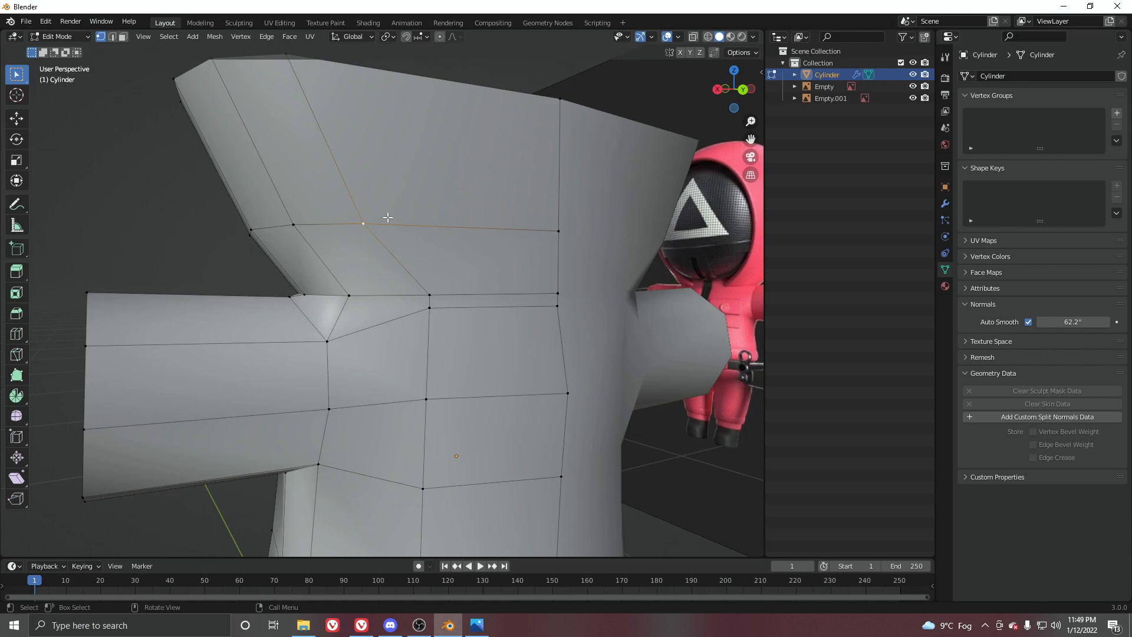
# Vertex-slide the side vertices of the hood's lower loop to even out their spacing.
pyautogui.hotkey('shift', 'v')
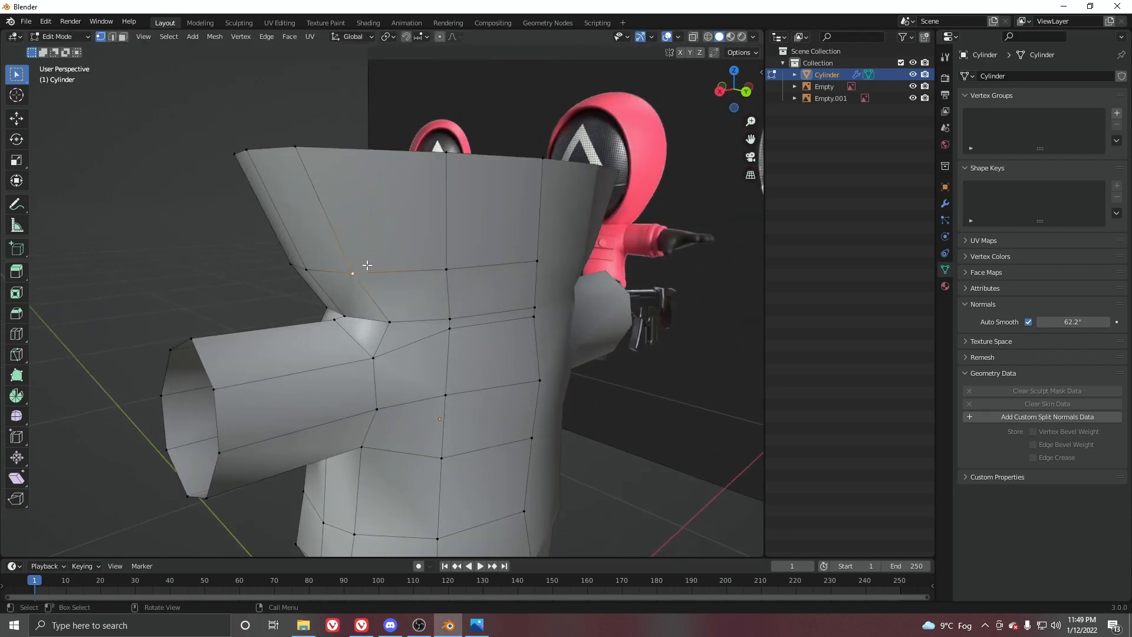
pyautogui.hotkey('shift', 'v')
pyautogui.click(365, 179)
pyautogui.click(320, 145)
pyautogui.hotkey('shift', 'v')
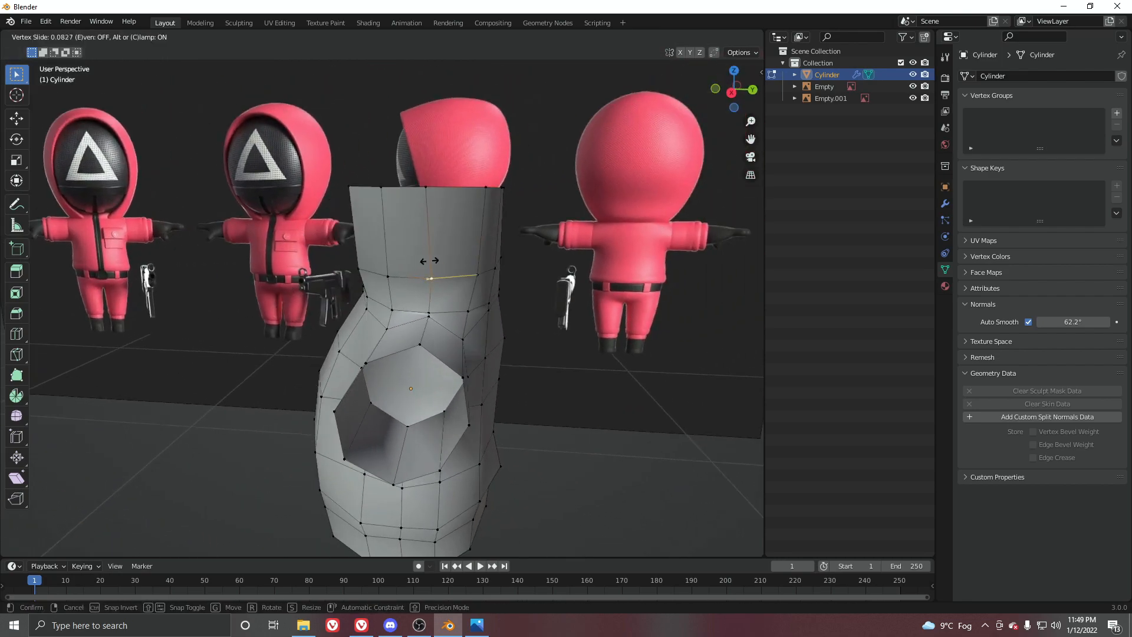
pyautogui.click(429, 261)
# Vertex-slide the side vertices of the hood's open top edge into line with the loop below.
pyautogui.hotkey('shift', 'v')
pyautogui.click(433, 189)
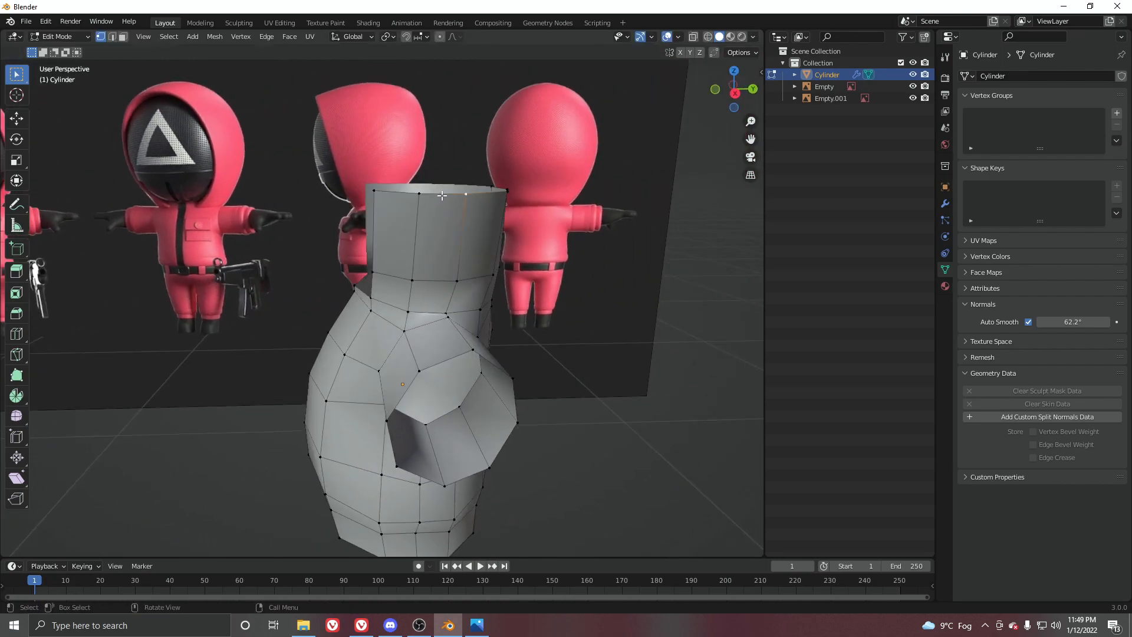
pyautogui.hotkey('shift', 'v')
pyautogui.click(442, 197)
pyautogui.moveTo(441, 196); pyautogui.dragTo(504, 254, button='middle')
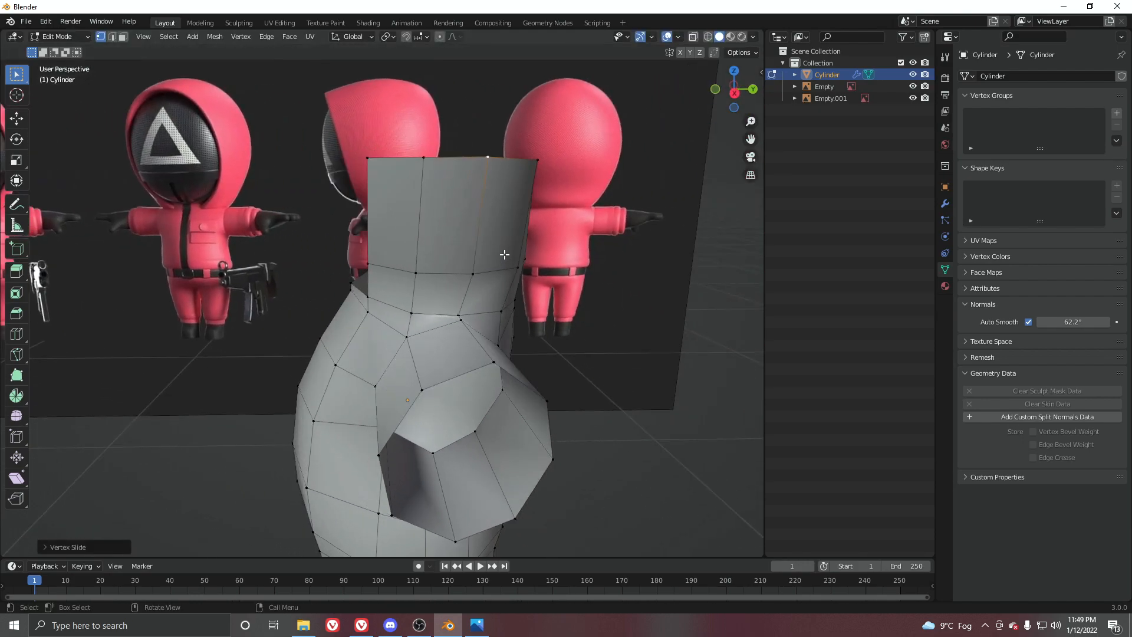
pyautogui.press('KP_3')
pyautogui.press('z')
pyautogui.click(251, 221)
pyautogui.scroll(-5, 377, 218)
pyautogui.keyDown('shift'); pyautogui.moveTo(453, 203); pyautogui.dragTo(419, 266, button='middle'); pyautogui.keyUp('shift')
pyautogui.scroll(2, 412, 289)
pyautogui.moveTo(298, 309); pyautogui.dragTo(534, 348)
pyautogui.press('KP_1')
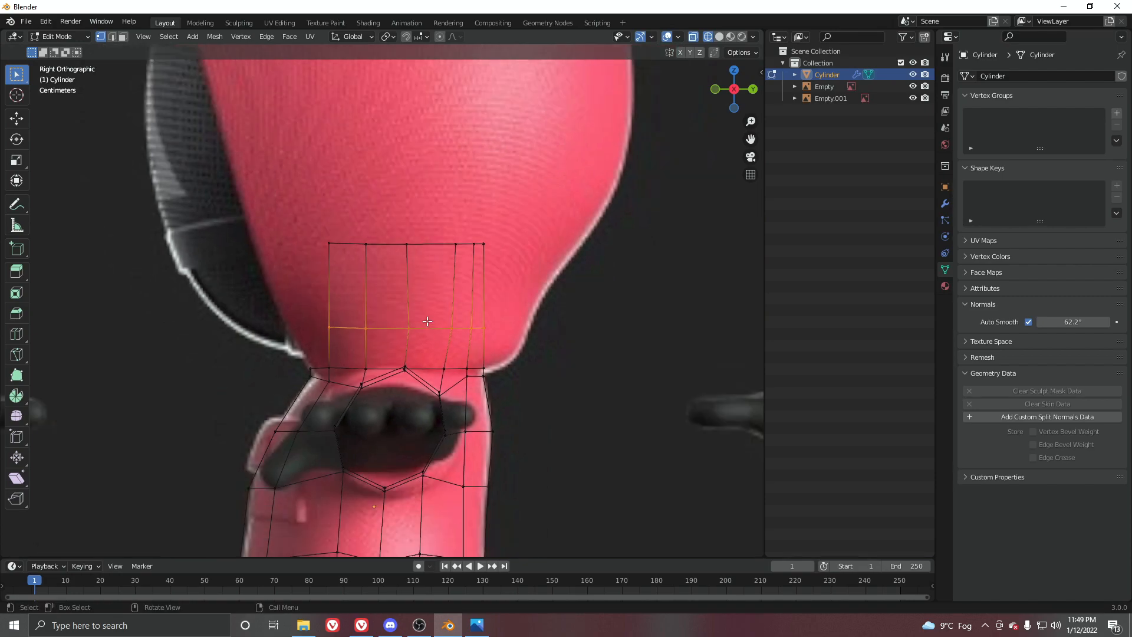
pyautogui.hotkey('shift', 'z')
pyautogui.press('Tab')
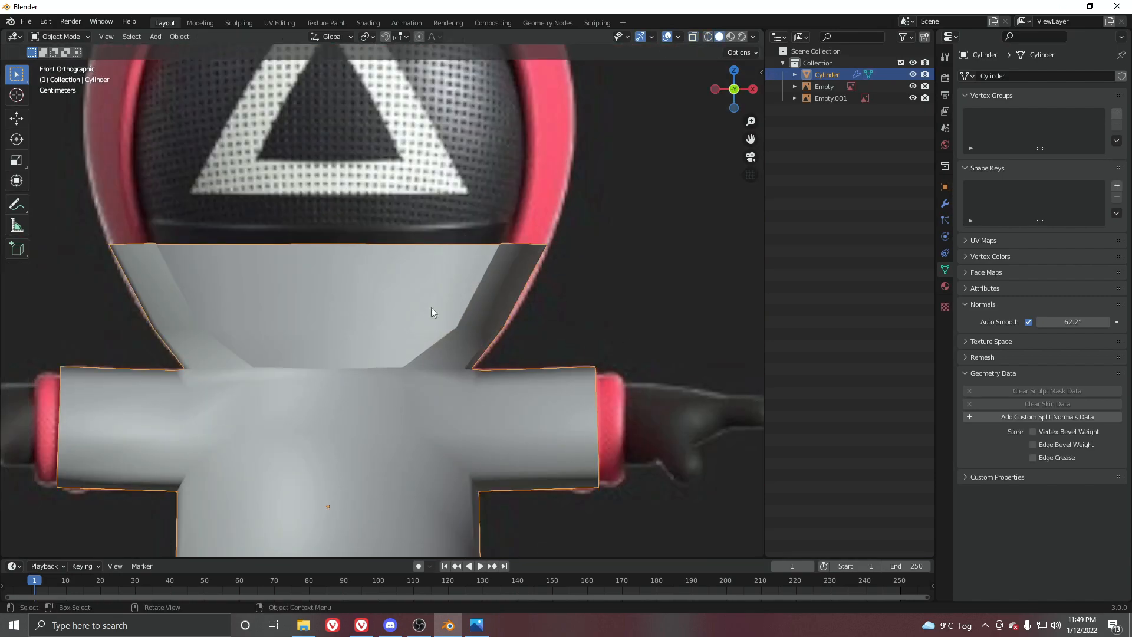
# Widen the hood's lower loop along Y and shift it along Y to fit the hood outline in the side reference.
pyautogui.press('KP_3')
pyautogui.hotkey('ctrl', 'Tab')
pyautogui.click(413, 319)
pyautogui.hotkey('alt', 'z')
pyautogui.moveTo(283, 287); pyautogui.dragTo(519, 362)
pyautogui.press('s')
pyautogui.press('x')
pyautogui.press('y')
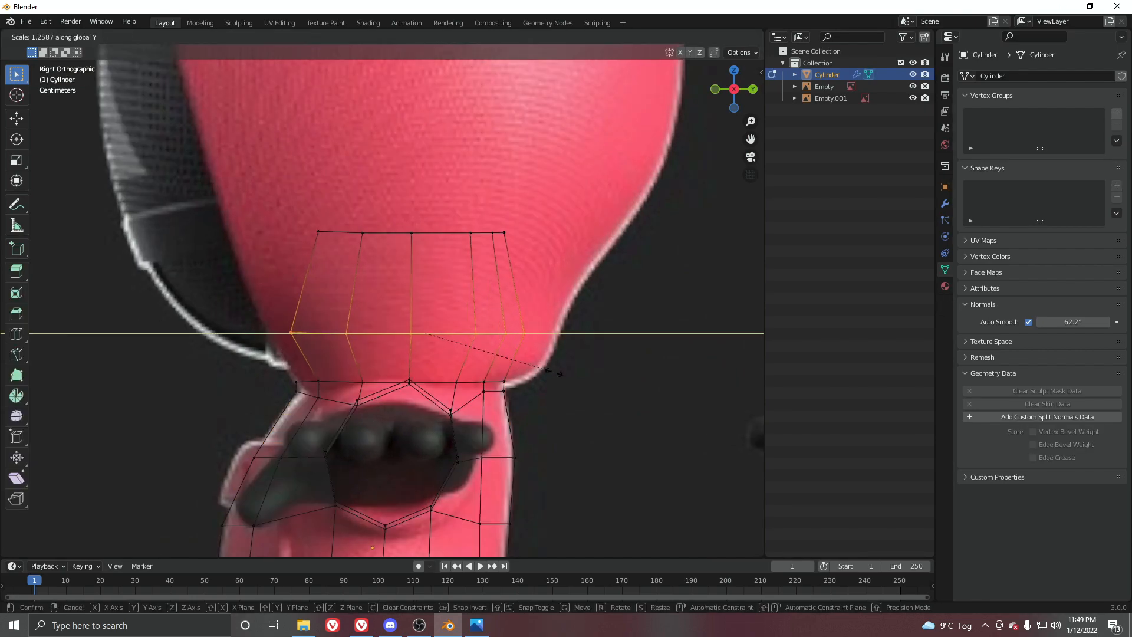
pyautogui.click(584, 380)
pyautogui.press('g')
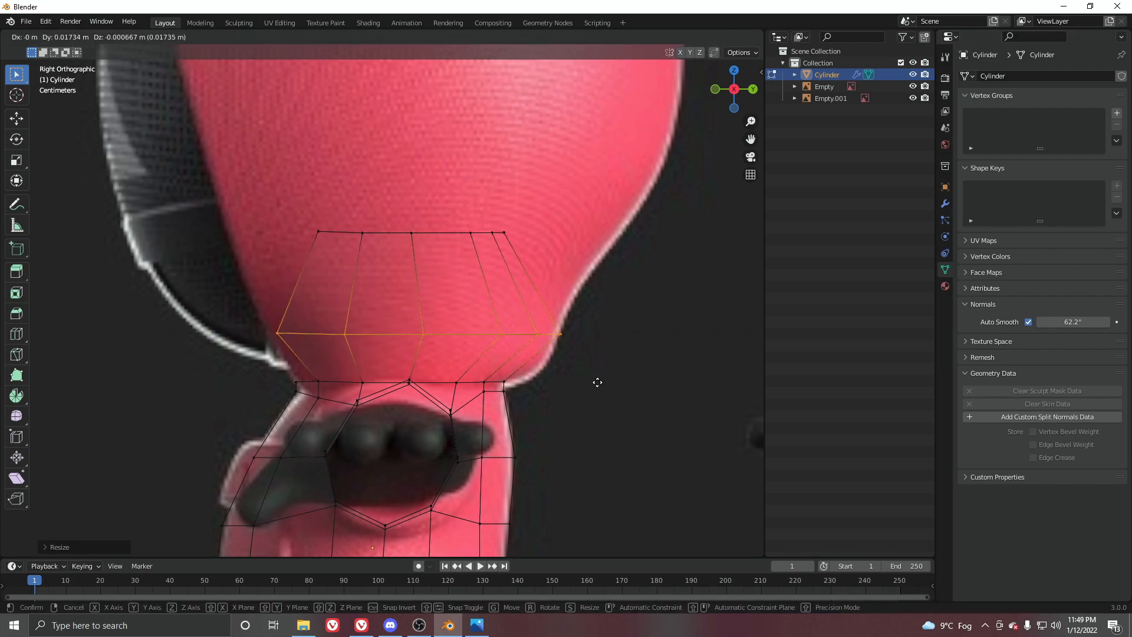
pyautogui.press('y')
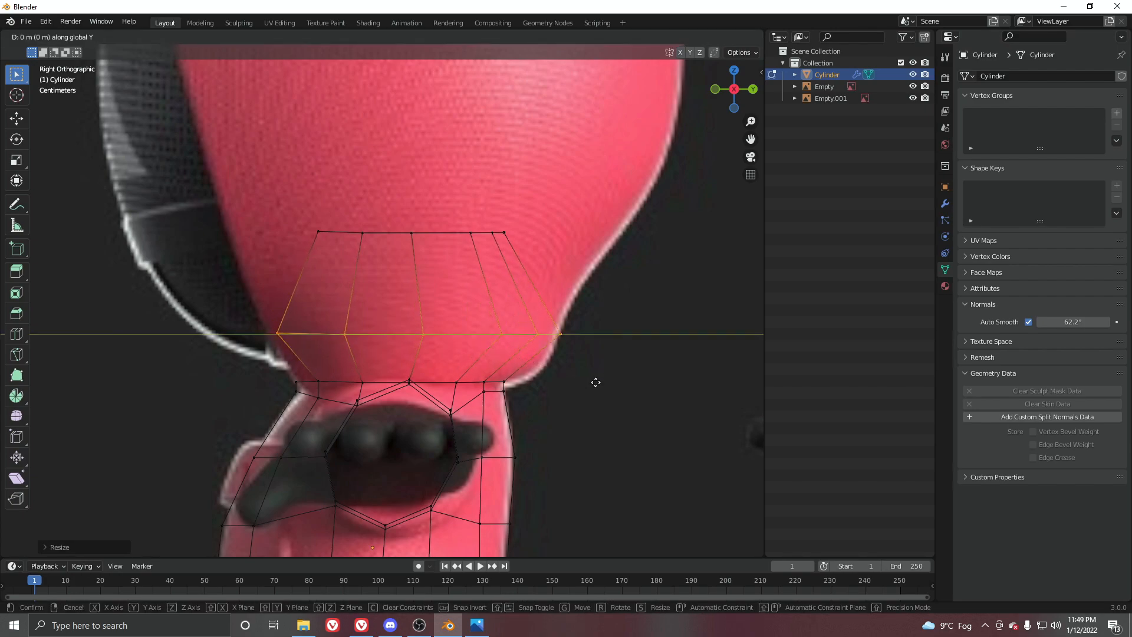
pyautogui.click(592, 382)
# Add an edge loop between the hood's lower loop and the neckline, and scale it along Y to the side reference.
pyautogui.hotkey('ctrl', 'r')
pyautogui.click(519, 357)
pyautogui.press('s')
pyautogui.press('y')
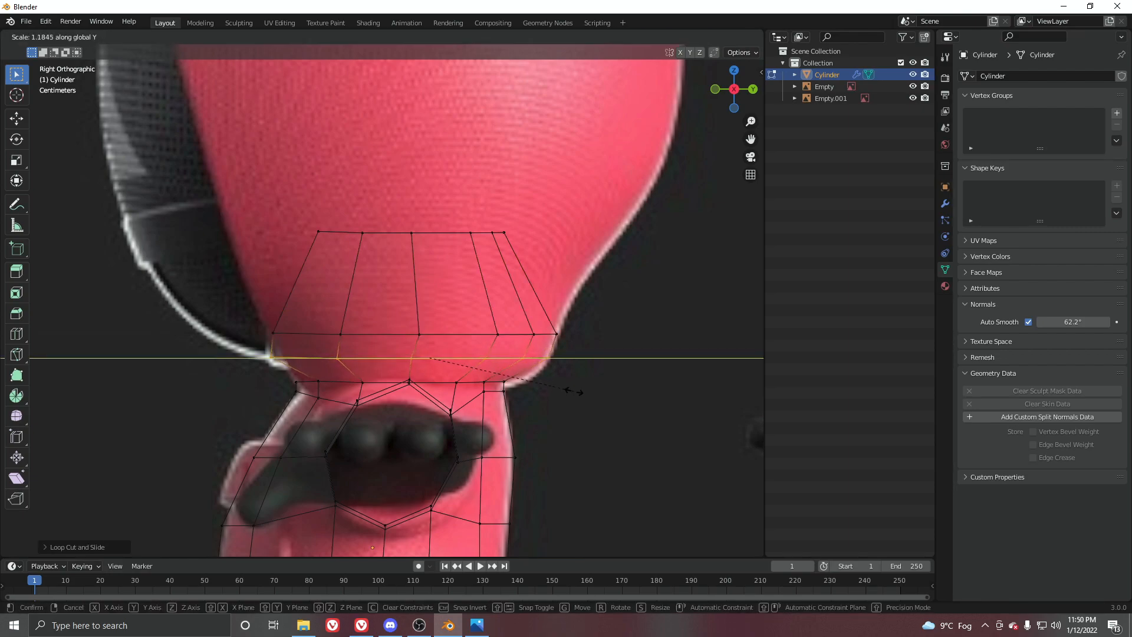
pyautogui.click(563, 394)
pyautogui.press('s')
pyautogui.press('y')
pyautogui.click(550, 391)
pyautogui.press('g')
# Move the front vertices of the lower hood loops and neckline to follow the front contour of the side reference.
pyautogui.moveTo(269, 346); pyautogui.dragTo(361, 368)
pyautogui.click(299, 378)
pyautogui.press('g')
pyautogui.click(313, 393)
pyautogui.press('g')
pyautogui.click(349, 375)
pyautogui.press('g')
pyautogui.click(382, 367)
pyautogui.press('g')
pyautogui.click(388, 346)
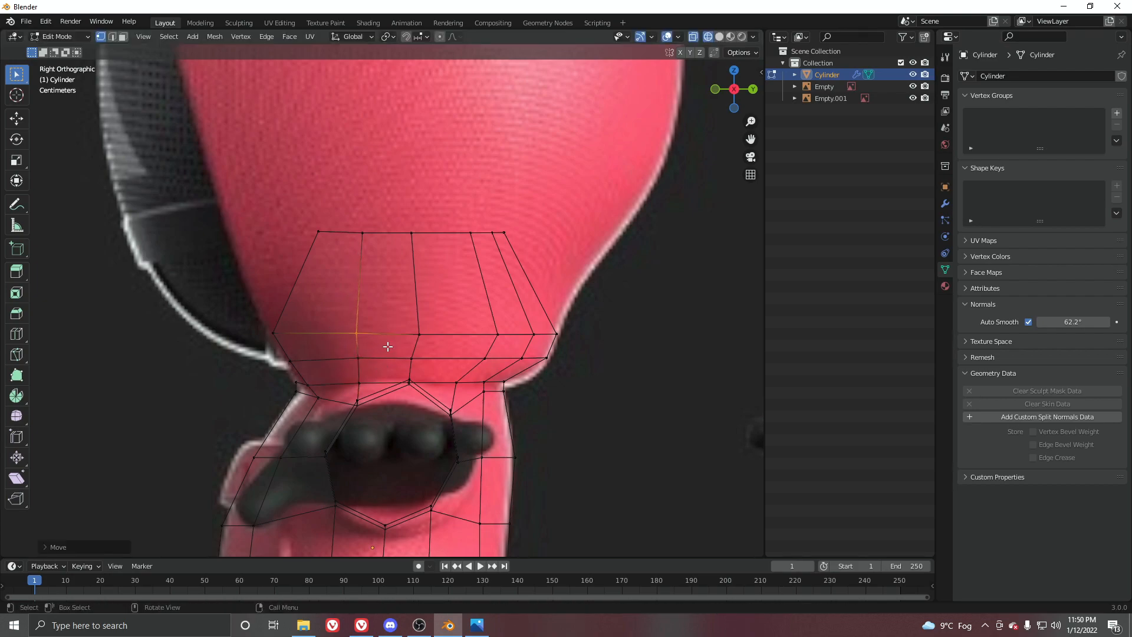
# Move the front vertices of the hood's open top edge forward to the hood rim in the side reference.
pyautogui.moveTo(285, 209); pyautogui.dragTo(384, 261)
pyautogui.press('g')
pyautogui.click(251, 251)
pyautogui.press('g')
pyautogui.click(352, 258)
# Reposition the second column of vertices in the two lower hood loops to align with the top edge.
pyautogui.moveTo(337, 317); pyautogui.dragTo(372, 369)
pyautogui.press('g')
pyautogui.click(360, 348)
pyautogui.press('g')
pyautogui.click(385, 356)
# Move the rear vertices of the hood's top edge back to the side reference outline and even out their spacing.
pyautogui.moveTo(430, 198); pyautogui.dragTo(507, 255)
pyautogui.press('g')
pyautogui.click(621, 262)
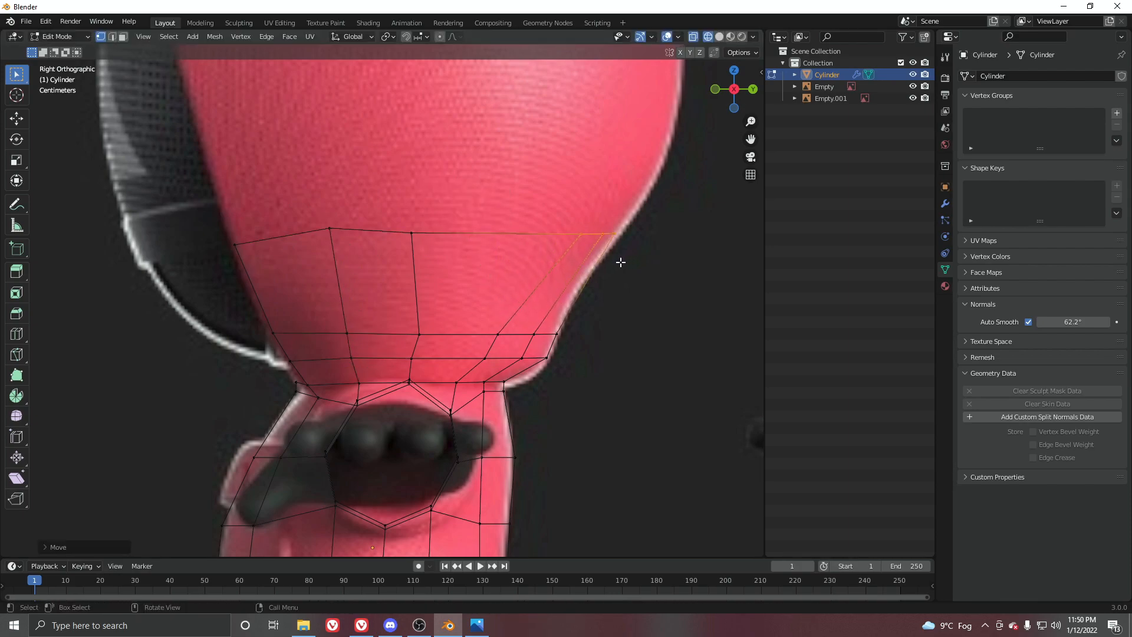
pyautogui.click(581, 233)
pyautogui.press('g')
pyautogui.click(540, 236)
pyautogui.moveTo(398, 223); pyautogui.dragTo(438, 243)
pyautogui.press('g')
pyautogui.click(457, 234)
# Adjust the side vertex of the hood's open top edge in the front view to match the reference.
pyautogui.scroll(-4, 451, 277)
pyautogui.press('z')
pyautogui.click(539, 286)
pyautogui.moveTo(539, 286)
pyautogui.mouseDown(button='middle')
pyautogui.moveTo(506, 273)
pyautogui.moveTo(578, 324)
pyautogui.moveTo(497, 243)
pyautogui.mouseUp(button='middle')
pyautogui.scroll(1, 498, 242)
pyautogui.press('KP_1')
pyautogui.press('z')
pyautogui.click(473, 298)
pyautogui.scroll(2, 524, 296)
pyautogui.click(555, 266)
pyautogui.click(526, 246)
pyautogui.press('g')
pyautogui.click(532, 244)
# Select the hood's whole open top edge and flatten it along Z.
pyautogui.press('z')
pyautogui.click(542, 232)
pyautogui.keyDown('alt'); pyautogui.click(535, 230); pyautogui.keyUp('alt')
pyautogui.keyDown('shift'); pyautogui.moveTo(598, 284); pyautogui.dragTo(614, 308, button='middle'); pyautogui.keyUp('shift')
pyautogui.press('z')
pyautogui.click(598, 306)
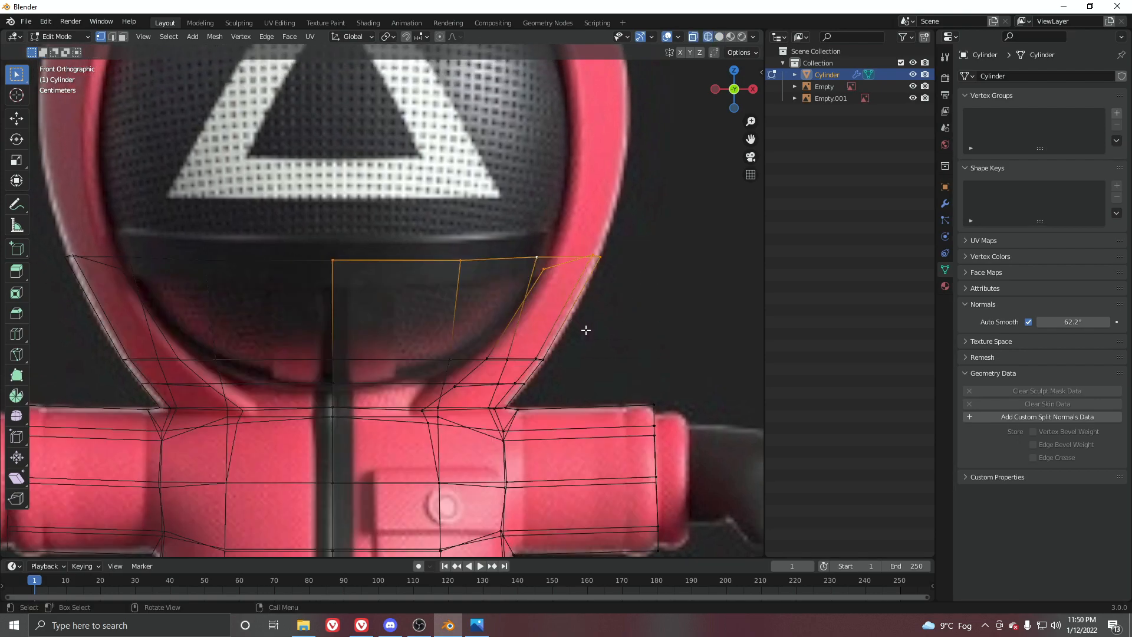
pyautogui.press('z')
pyautogui.click(617, 271)
pyautogui.moveTo(591, 269); pyautogui.dragTo(580, 295, button='middle')
pyautogui.scroll(-4, 531, 291)
pyautogui.press('KP_1')
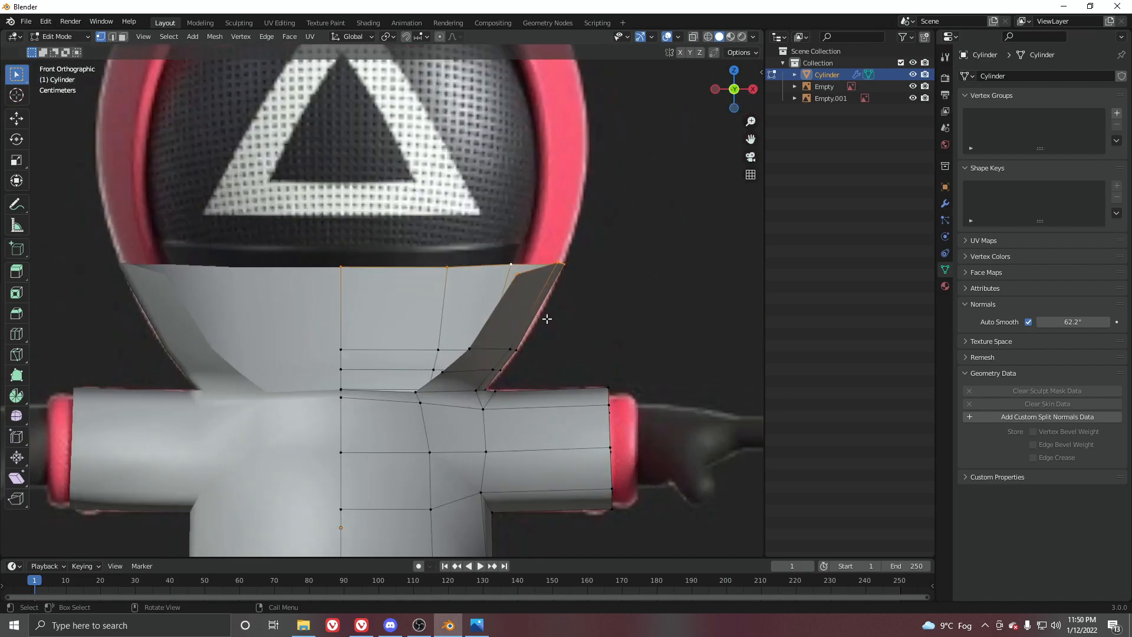
pyautogui.press('s')
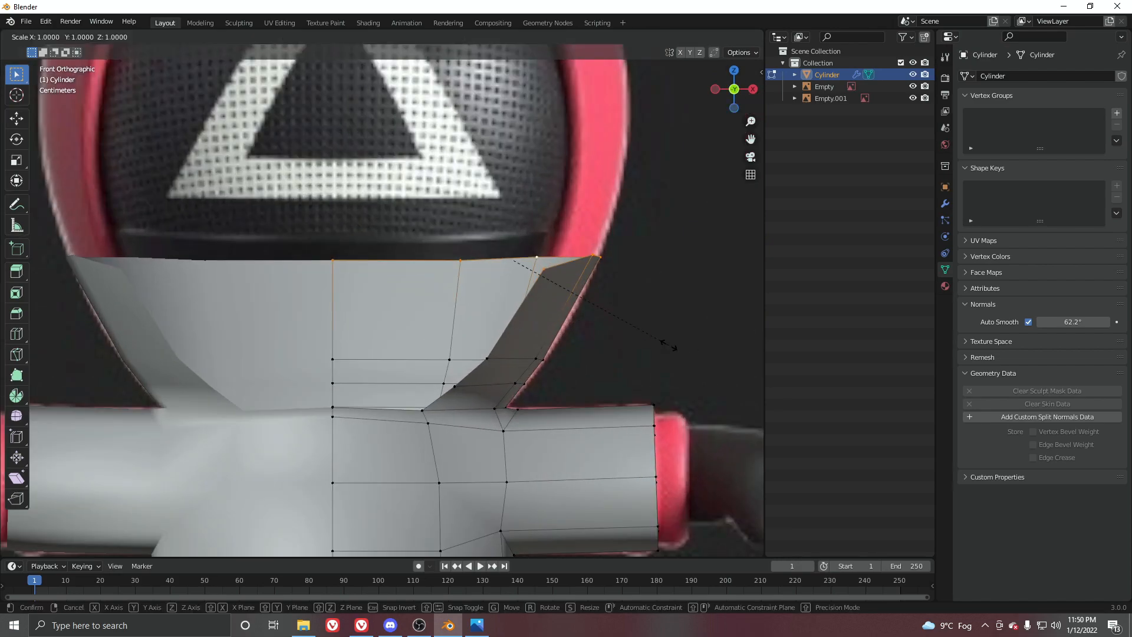
pyautogui.press('z')
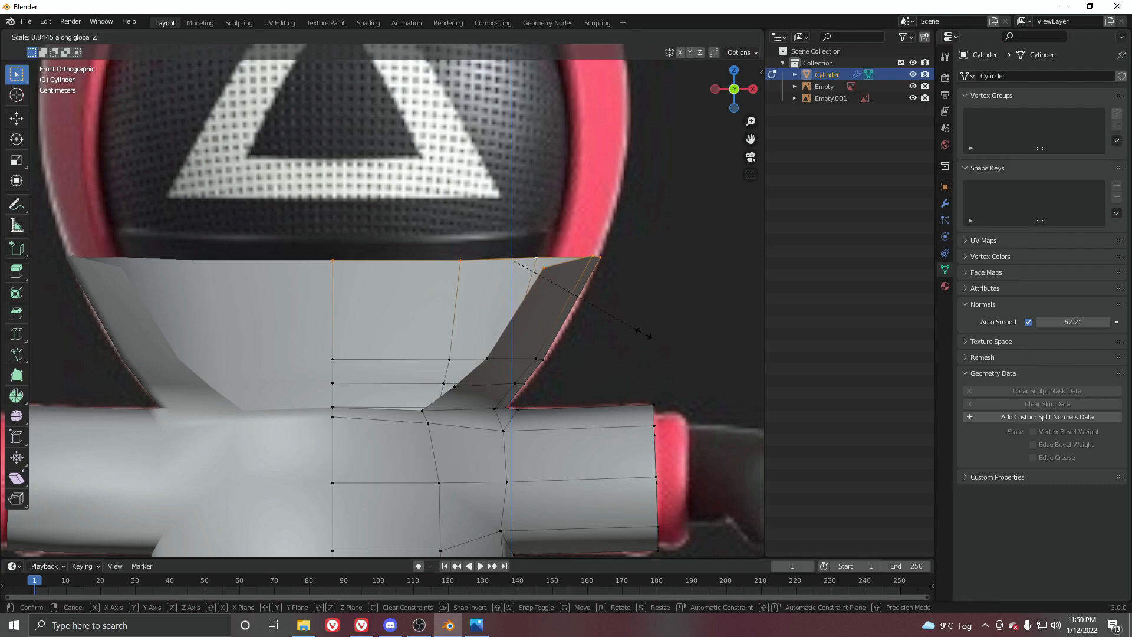
pyautogui.click(643, 330)
# Extrude the hood's open top edge upward twice, following the outline of the front reference.
pyautogui.scroll(-3, 645, 331)
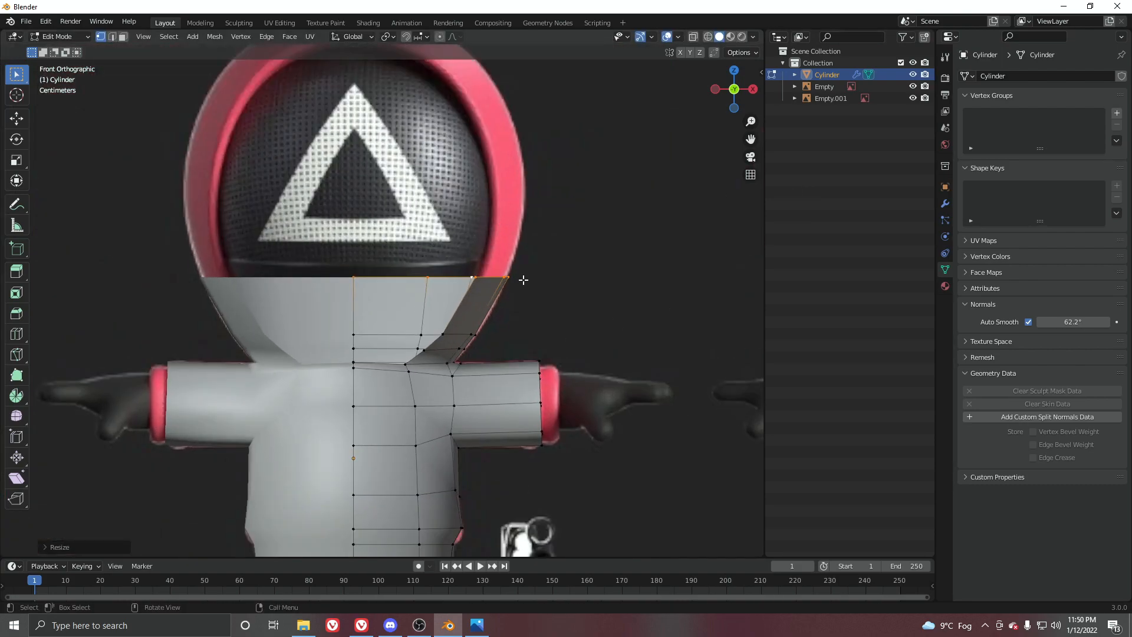
pyautogui.scroll(3, 507, 284)
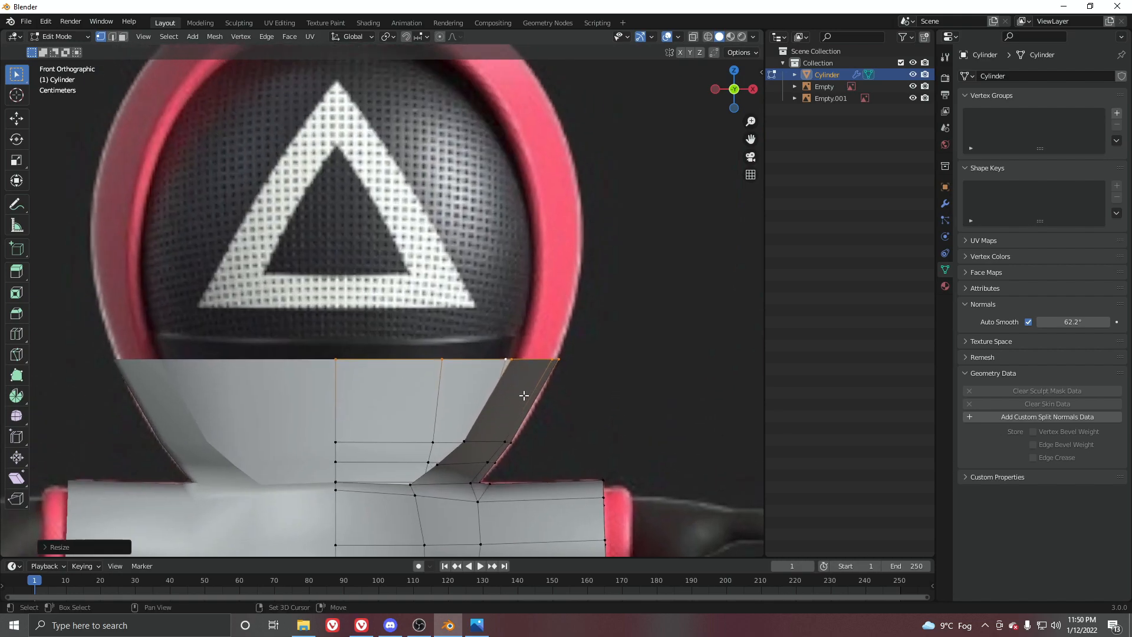
pyautogui.press('g')
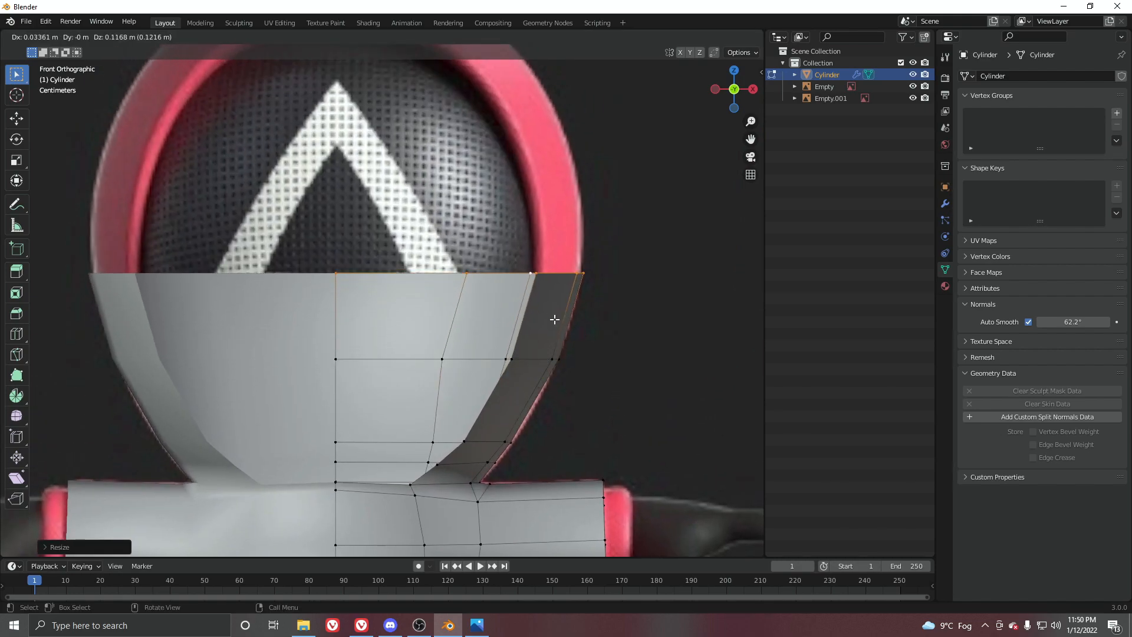
pyautogui.click(554, 319)
pyautogui.scroll(-2, 571, 390)
pyautogui.press('e')
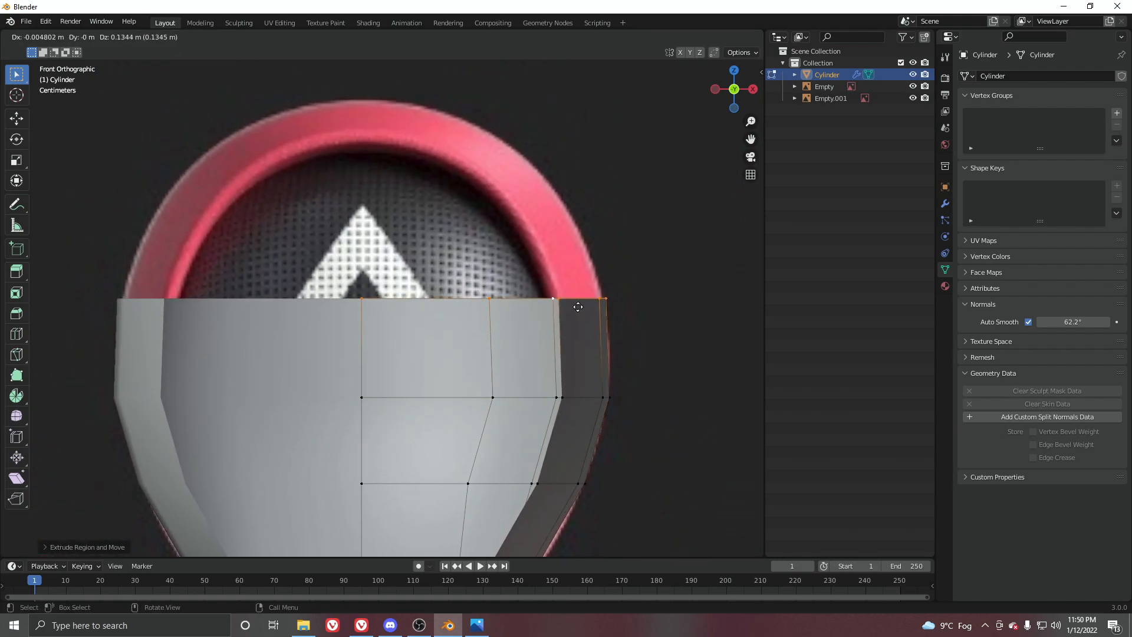
pyautogui.click(576, 311)
# Rotate the hood's top edge slightly and extrude it once more up and inward along the front reference outline.
pyautogui.press('r')
pyautogui.rightClick(666, 357)
pyautogui.press('r')
pyautogui.click(665, 354)
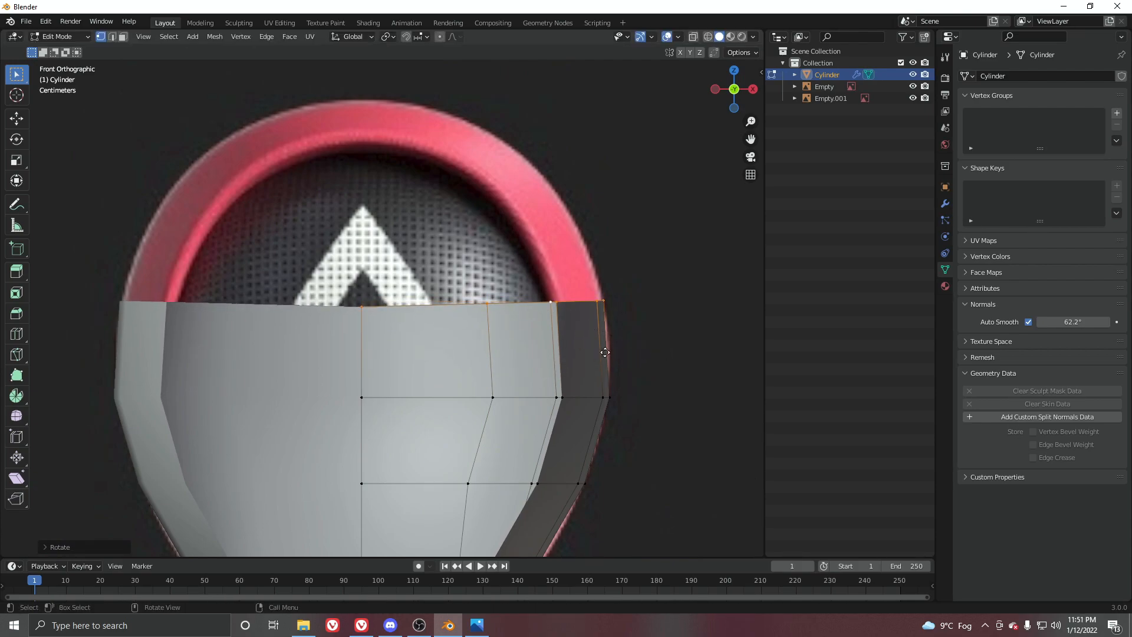
pyautogui.press('e')
pyautogui.click(602, 271)
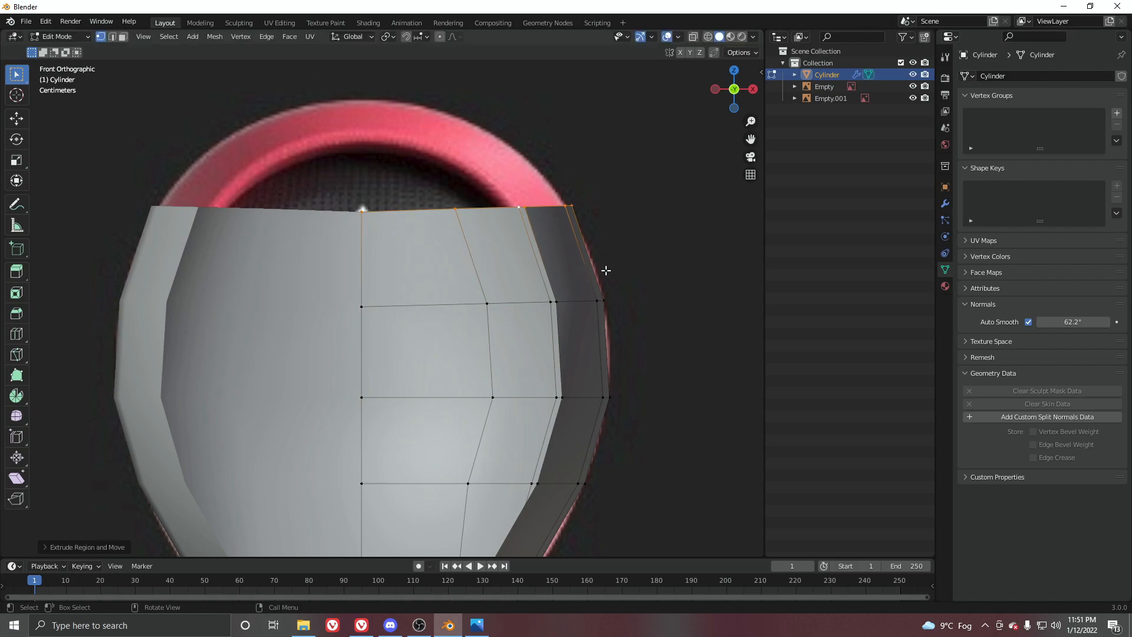
pyautogui.press('g')
pyautogui.click(584, 268)
pyautogui.press('r')
pyautogui.click(611, 264)
pyautogui.press('e')
pyautogui.click(593, 249)
# Extrude the front rim edge of the hood in three segments over the face opening to the centre line.
pyautogui.scroll(-3, 558, 230)
pyautogui.moveTo(554, 222); pyautogui.dragTo(402, 287, button='middle')
pyautogui.scroll(-3, 366, 263)
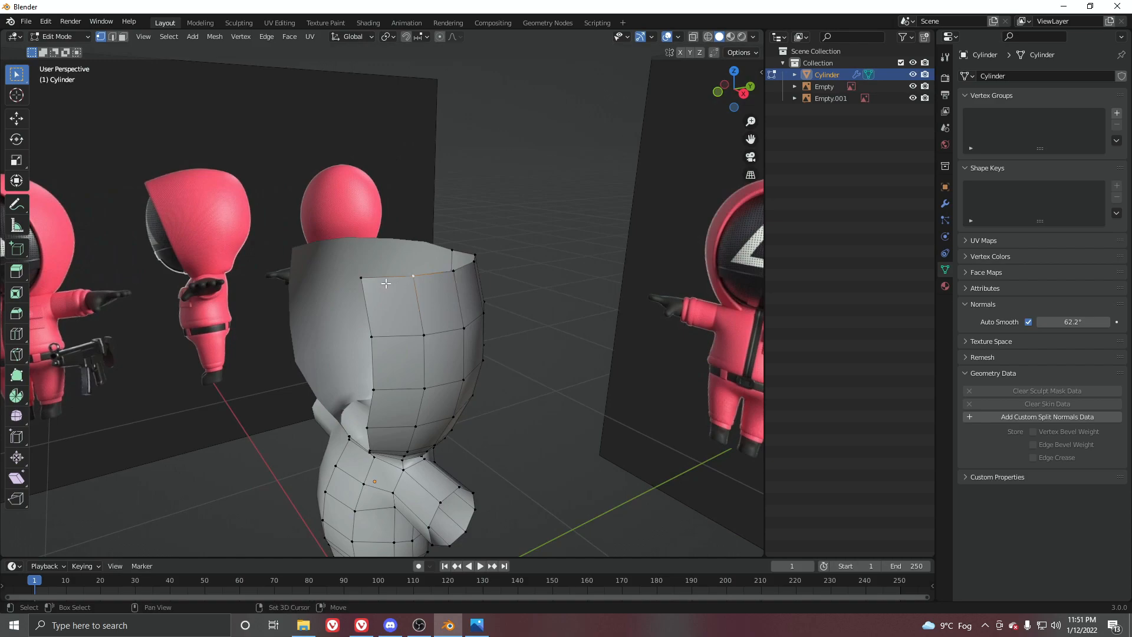
pyautogui.press('KP_1')
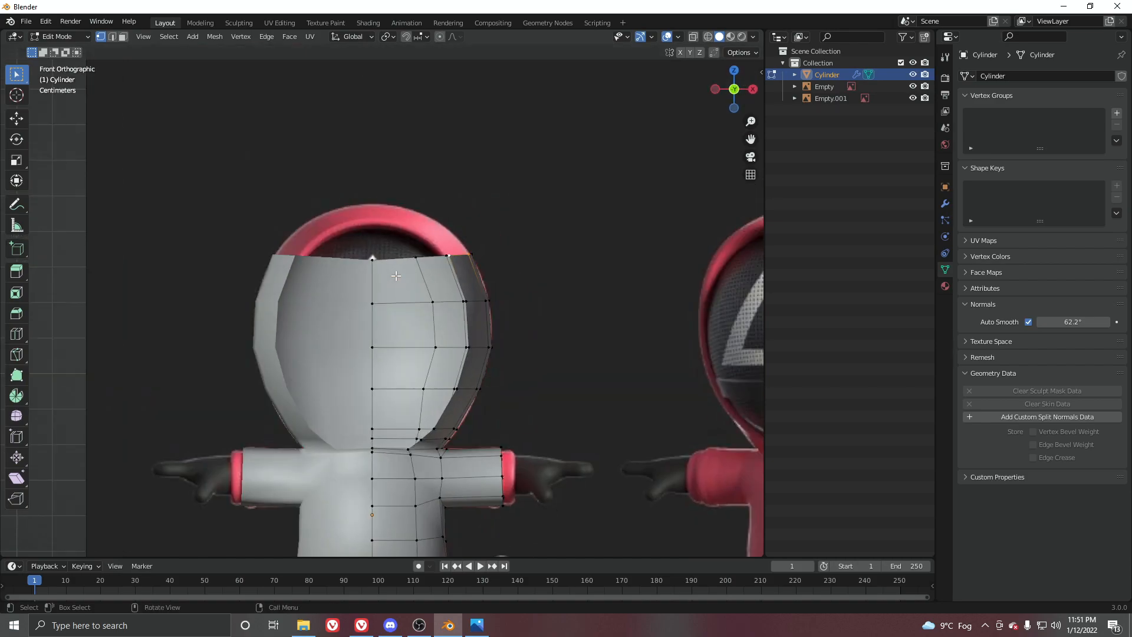
pyautogui.scroll(2, 420, 272)
pyautogui.click(538, 347)
pyautogui.press('g')
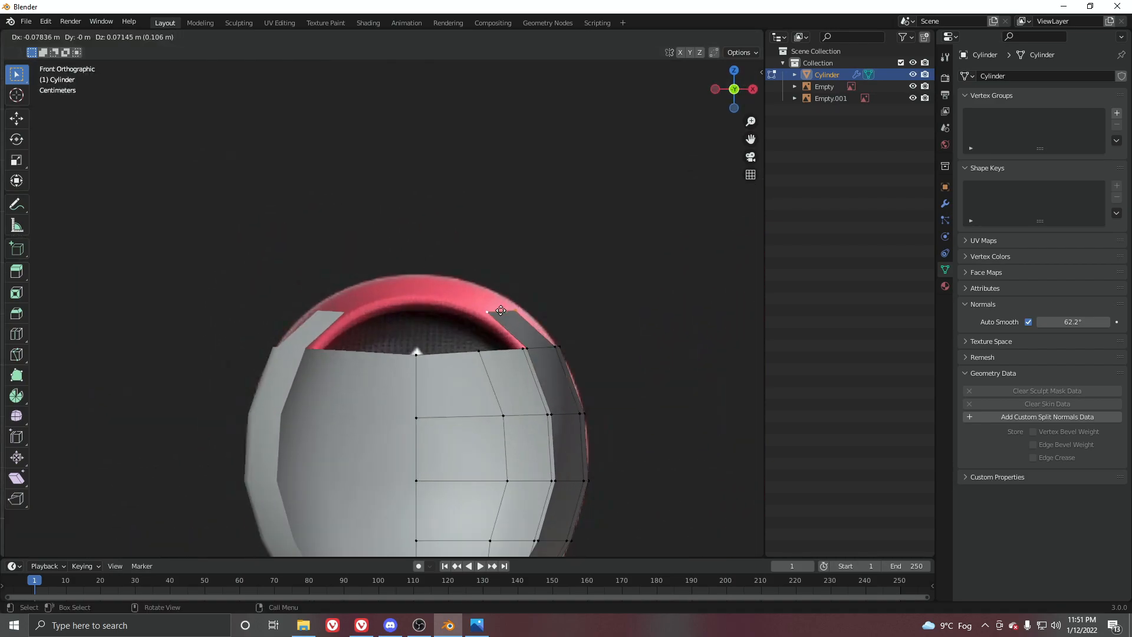
pyautogui.click(496, 311)
pyautogui.press('e')
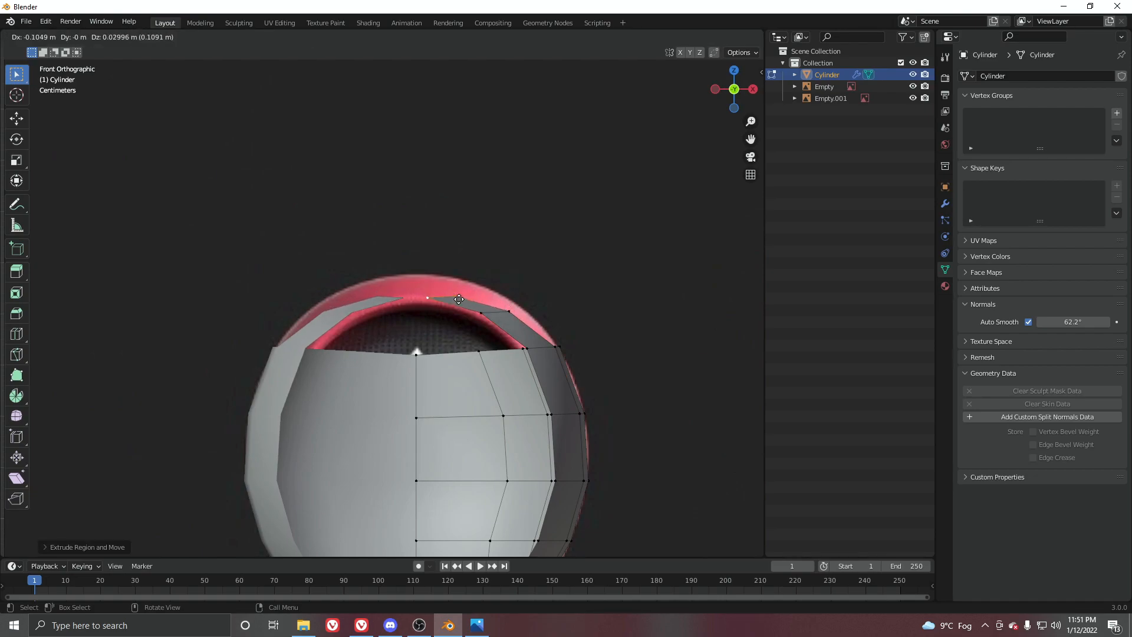
pyautogui.click(458, 296)
pyautogui.press('e')
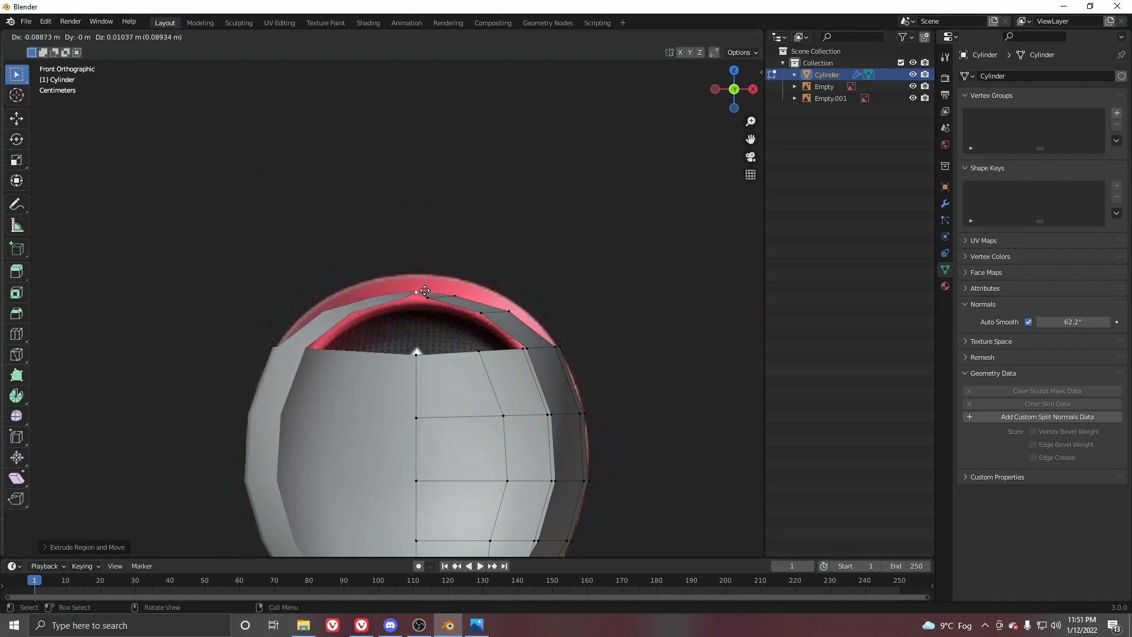
pyautogui.click(418, 292)
# Vertex-slide two vertices of the new rim strip to even out its segments.
pyautogui.moveTo(418, 293); pyautogui.dragTo(403, 404, button='middle')
pyautogui.press('g')
pyautogui.press('g')
pyautogui.click(448, 416)
pyautogui.click(480, 343)
pyautogui.press('g')
pyautogui.press('g')
pyautogui.click(504, 355)
# Vertex-slide the vertices along the rim strip's rear edge to refine the strip's width and spacing.
pyautogui.scroll(-4, 512, 358)
pyautogui.moveTo(519, 361); pyautogui.dragTo(297, 389, button='middle')
pyautogui.scroll(3, 354, 293)
pyautogui.moveTo(407, 313); pyautogui.dragTo(448, 348, button='middle')
pyautogui.moveTo(366, 221); pyautogui.dragTo(434, 203, button='middle')
pyautogui.click(231, 288)
pyautogui.press('g')
pyautogui.press('g')
pyautogui.click(238, 302)
pyautogui.press('g')
pyautogui.press('g')
pyautogui.click(243, 348)
pyautogui.click(292, 347)
pyautogui.press('g')
pyautogui.press('g')
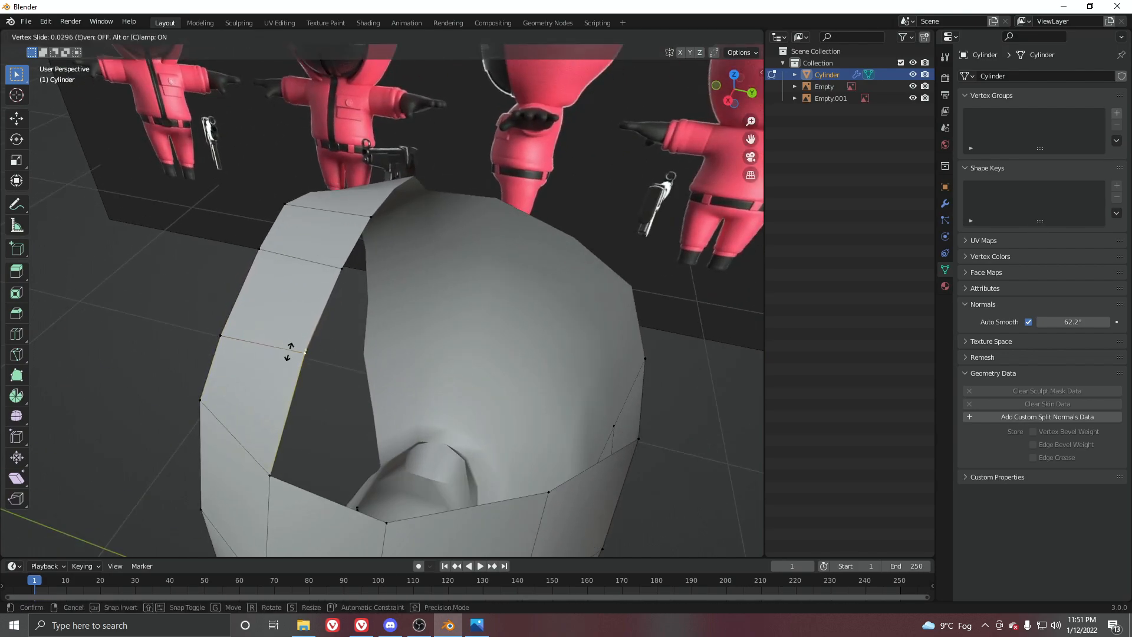
pyautogui.click(287, 361)
# Bridge the rim strip to the hood's rear edge along the top centre, and add a loop cut across the bridge.
pyautogui.moveTo(287, 360); pyautogui.dragTo(379, 267, button='middle')
pyautogui.moveTo(481, 379); pyautogui.dragTo(397, 282, button='middle')
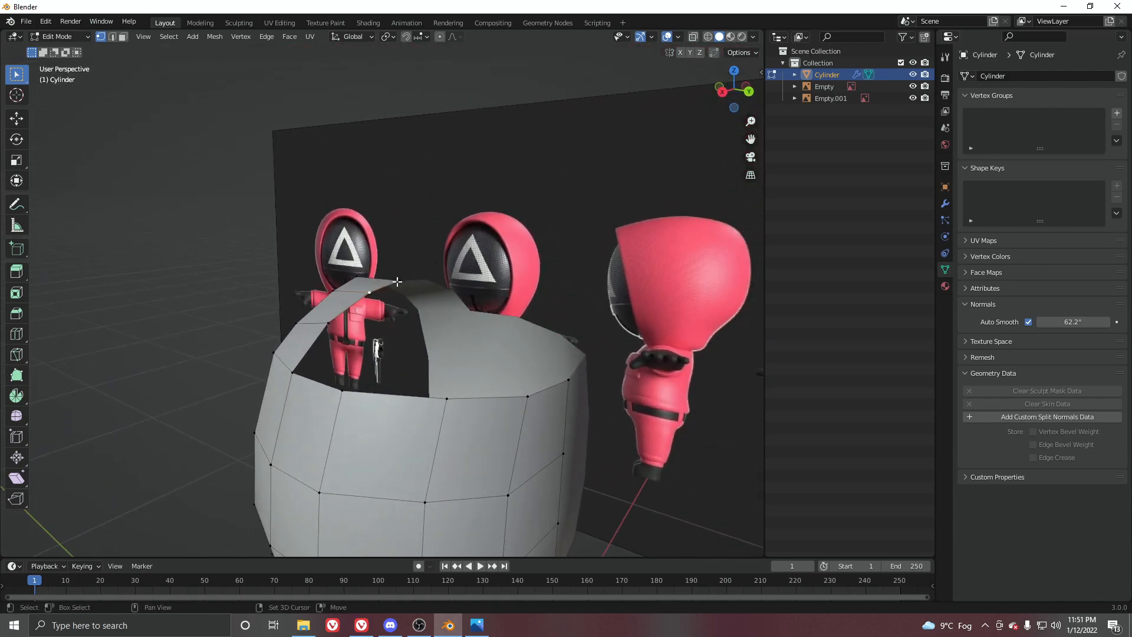
pyautogui.moveTo(507, 327); pyautogui.dragTo(445, 336, button='middle')
pyautogui.press('j')
pyautogui.hotkey('ctrl', 'r')
pyautogui.click(443, 324)
pyautogui.click(412, 317)
pyautogui.press('g')
pyautogui.click(408, 300)
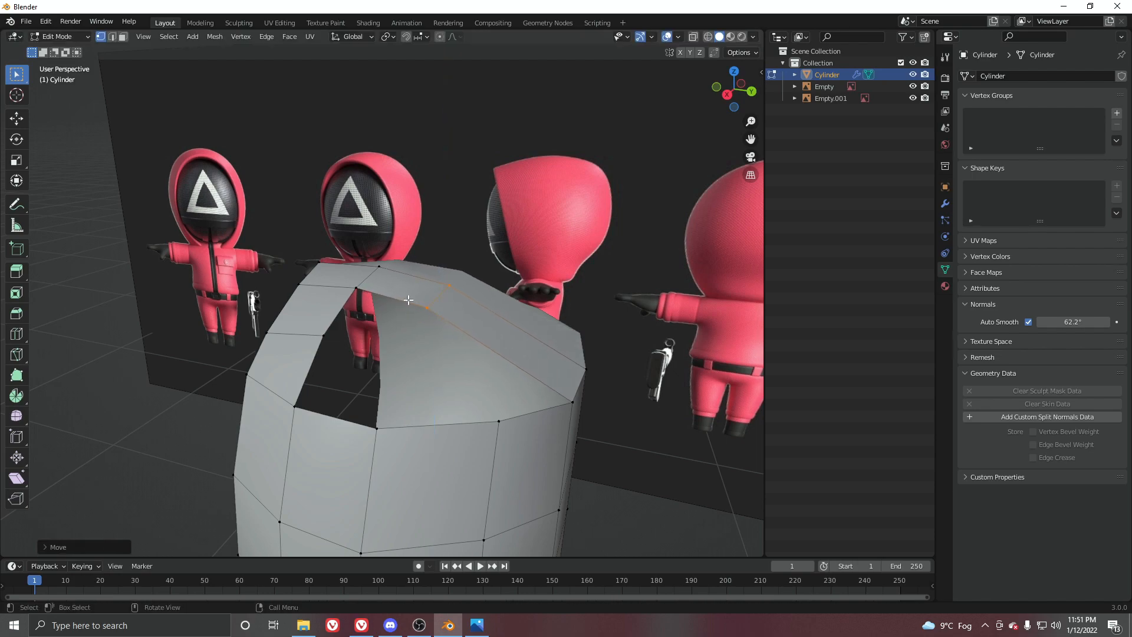
pyautogui.press('g')
pyautogui.press('z')
pyautogui.rightClick(483, 316)
pyautogui.hotkey('ctrl', 'z')
# Raise the cross edge of the top centre strip along Z to round the hood's crown.
pyautogui.moveTo(427, 321); pyautogui.dragTo(465, 294, button='middle')
pyautogui.moveTo(423, 303); pyautogui.dragTo(430, 309)
pyautogui.moveTo(446, 317); pyautogui.dragTo(445, 366, button='middle')
pyautogui.press('g')
pyautogui.press('z')
pyautogui.click(435, 316)
pyautogui.moveTo(538, 380); pyautogui.dragTo(427, 316, button='middle')
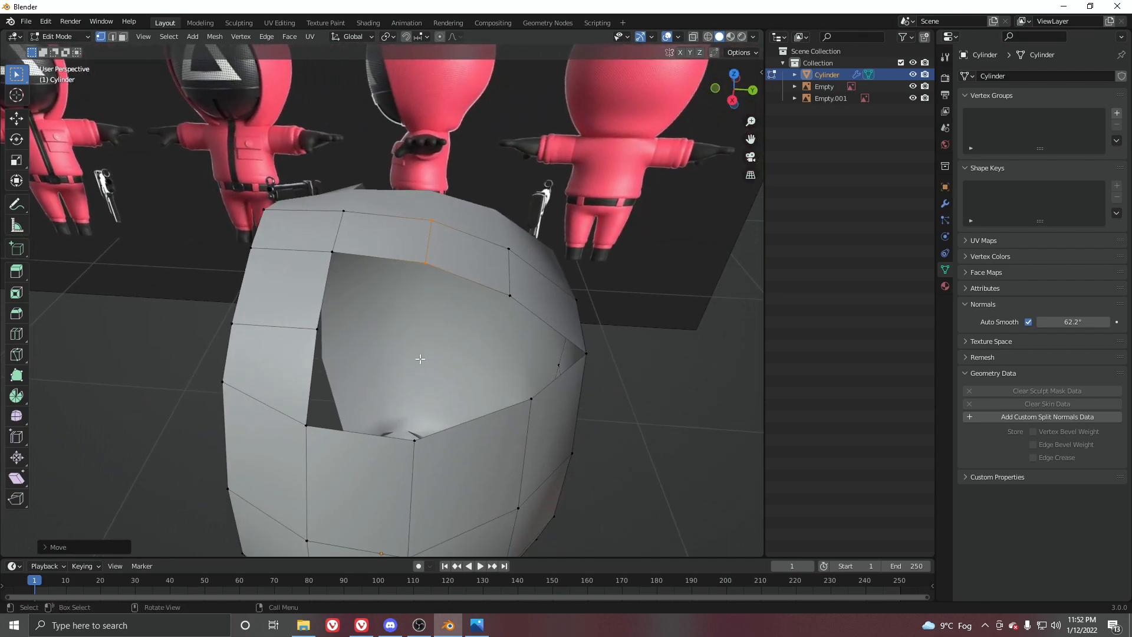
# Select the crown opening's front corner vertex and look up the F2 add-on in the preferences.
pyautogui.keyDown('shift'); pyautogui.click(341, 264); pyautogui.keyUp('shift')
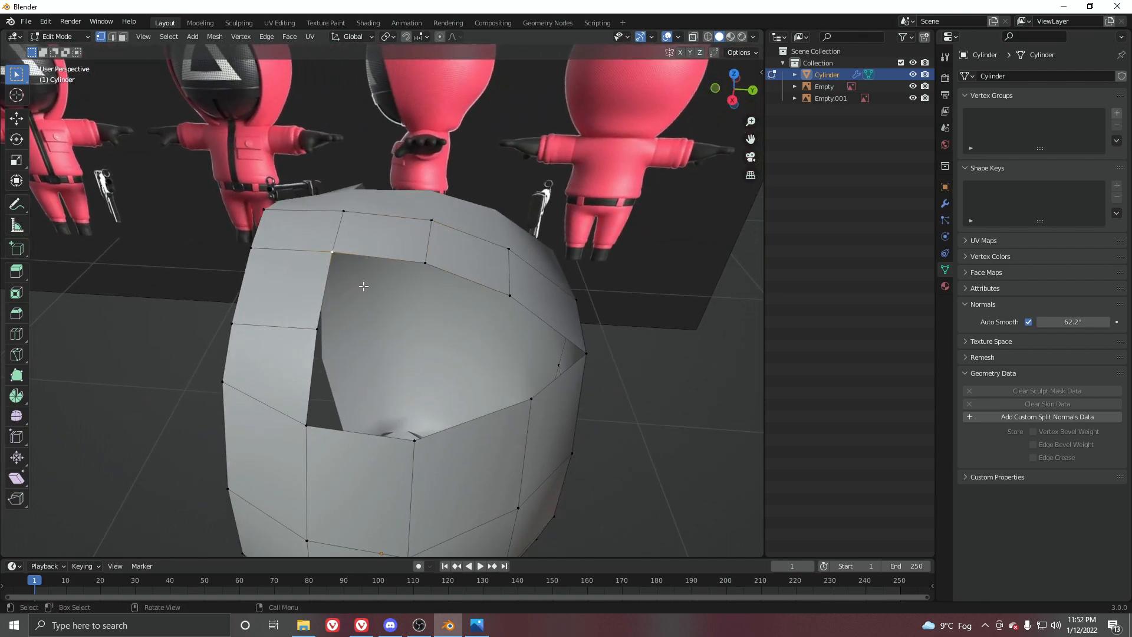
pyautogui.scroll(2, 344, 244)
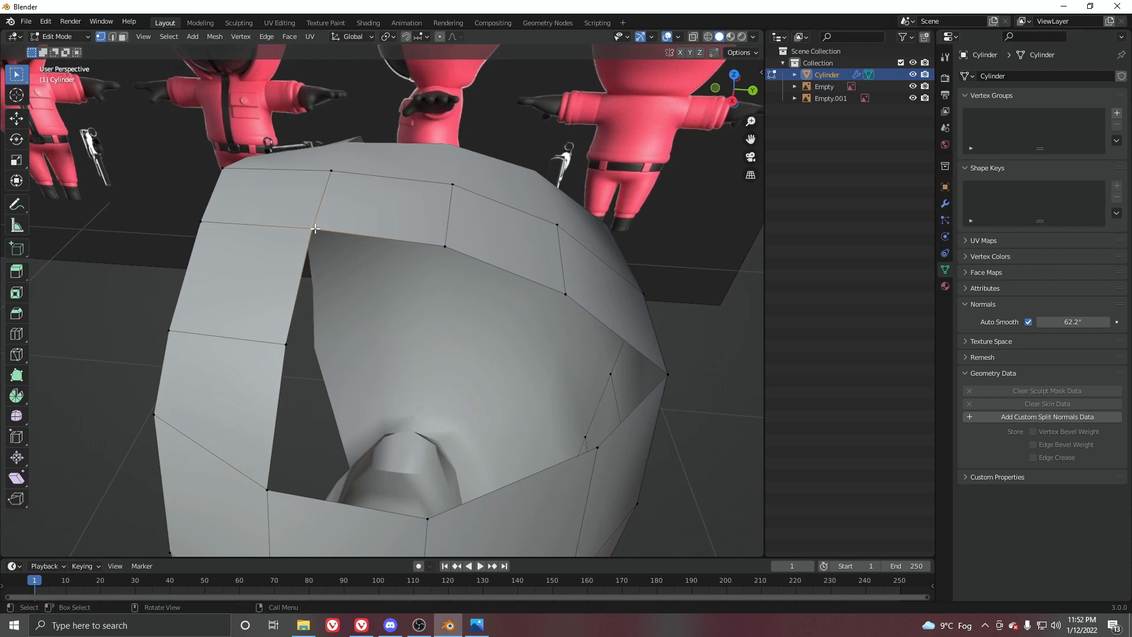
pyautogui.click(44, 22)
pyautogui.click(91, 194)
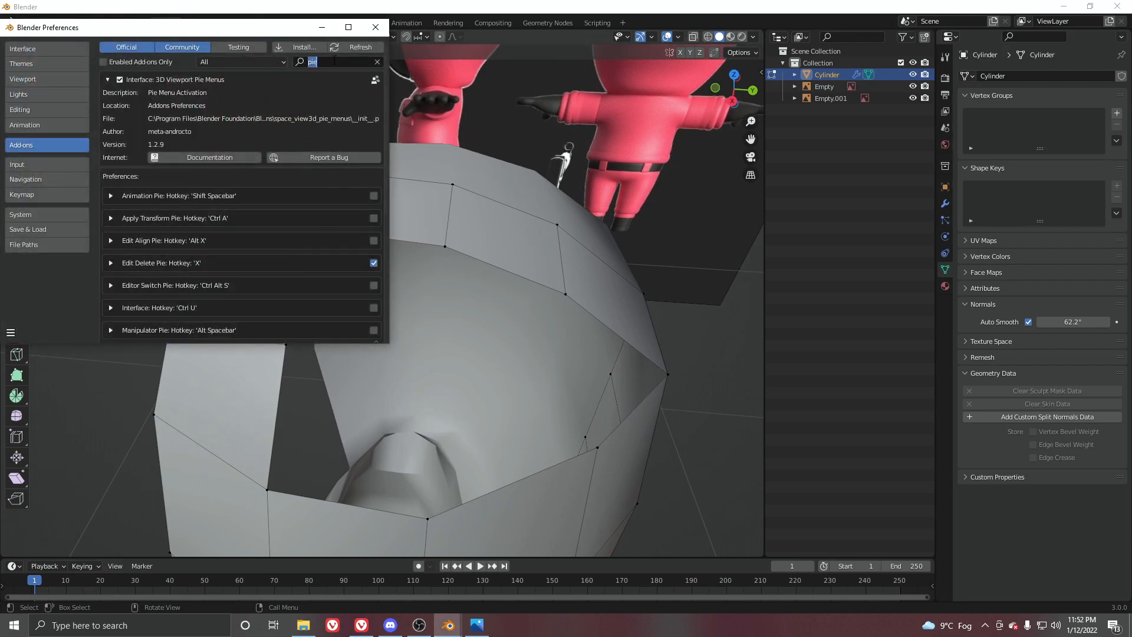
pyautogui.write('f2')
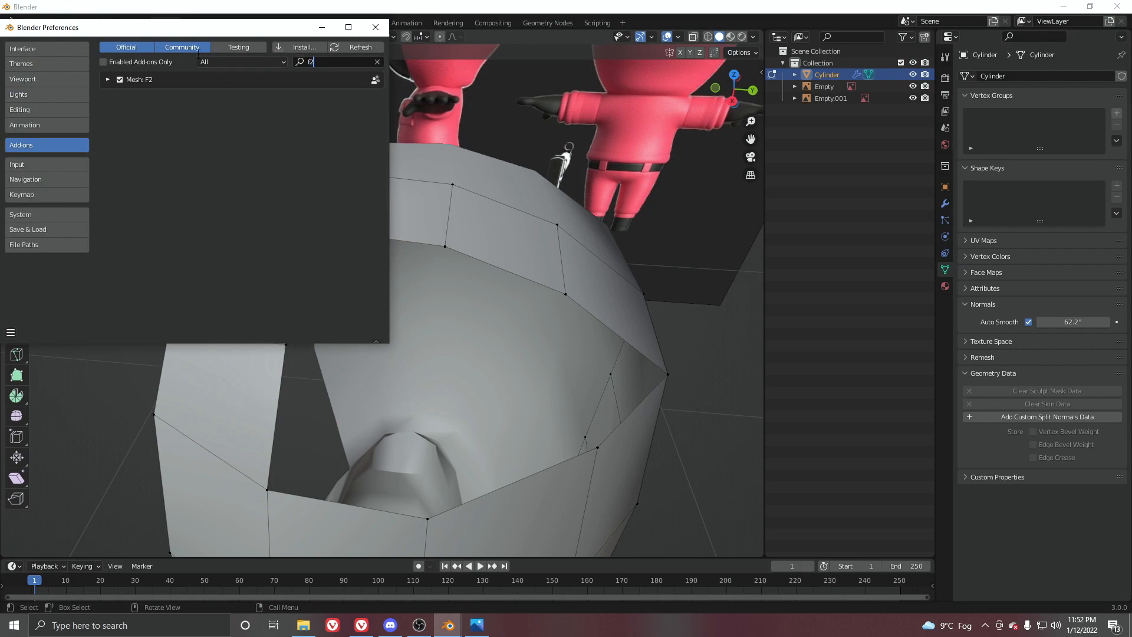
pyautogui.click(375, 28)
# Fill two adjoining quad faces into the crown opening from its front corner along the top centre strip.
pyautogui.moveTo(330, 238); pyautogui.dragTo(312, 237, button='middle')
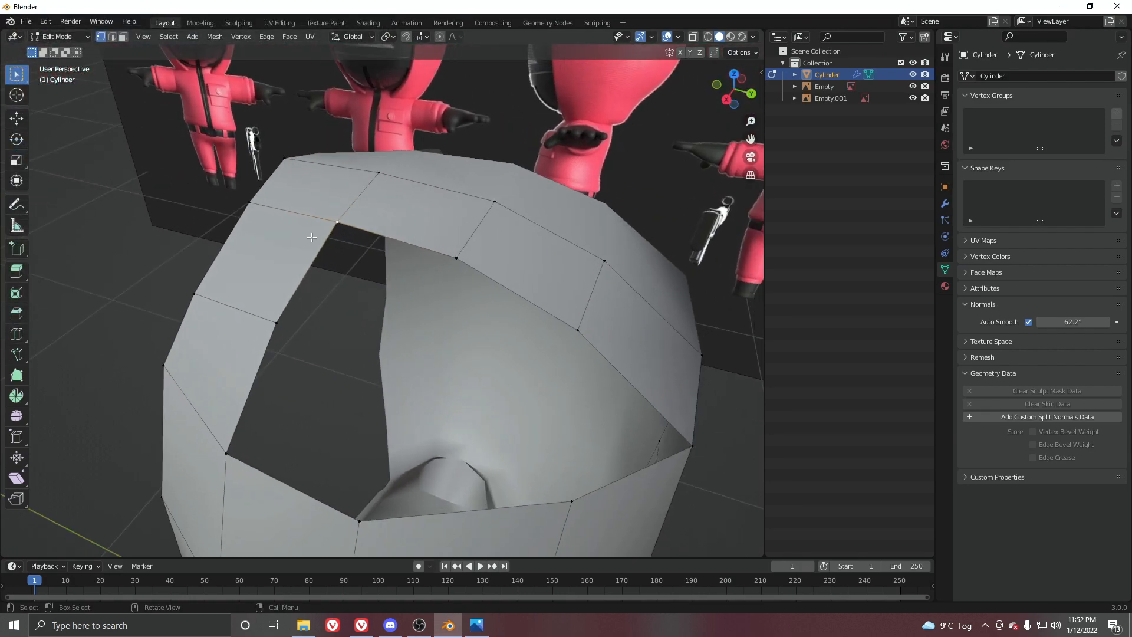
pyautogui.press('f')
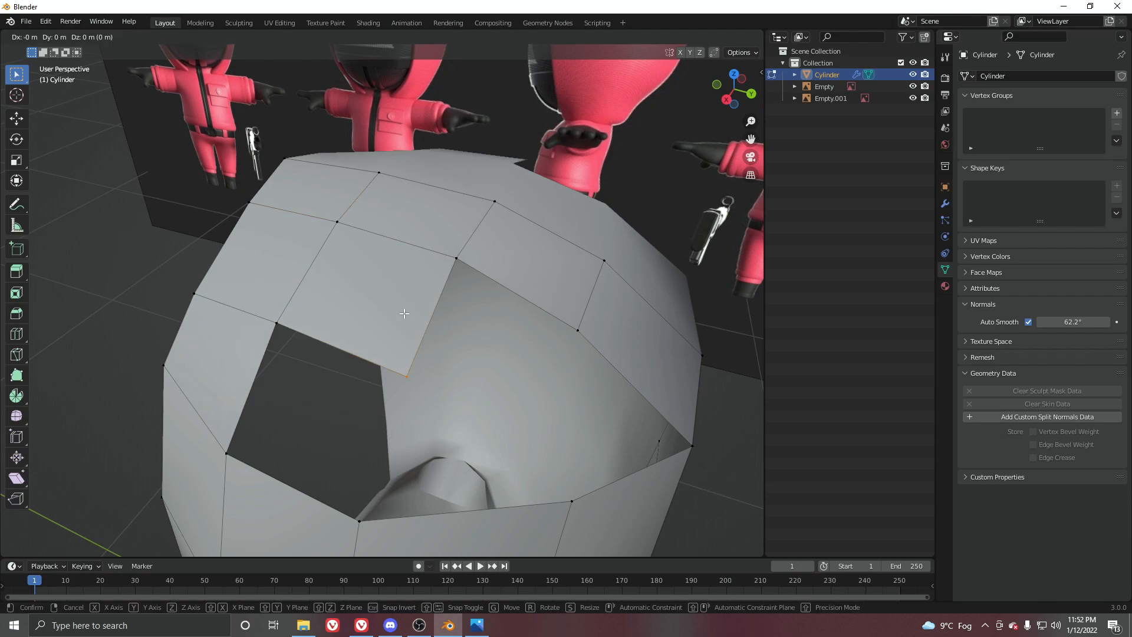
pyautogui.click(404, 313)
pyautogui.moveTo(410, 367); pyautogui.dragTo(331, 329, button='middle')
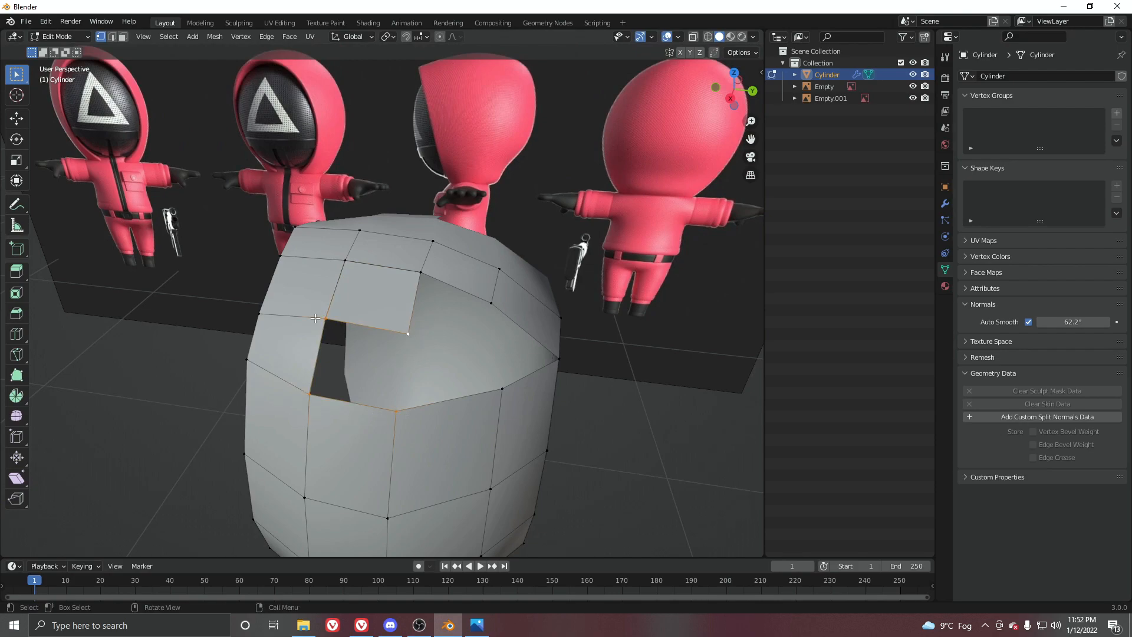
pyautogui.press('f')
pyautogui.moveTo(376, 323); pyautogui.dragTo(525, 395, button='middle')
pyautogui.click(382, 344)
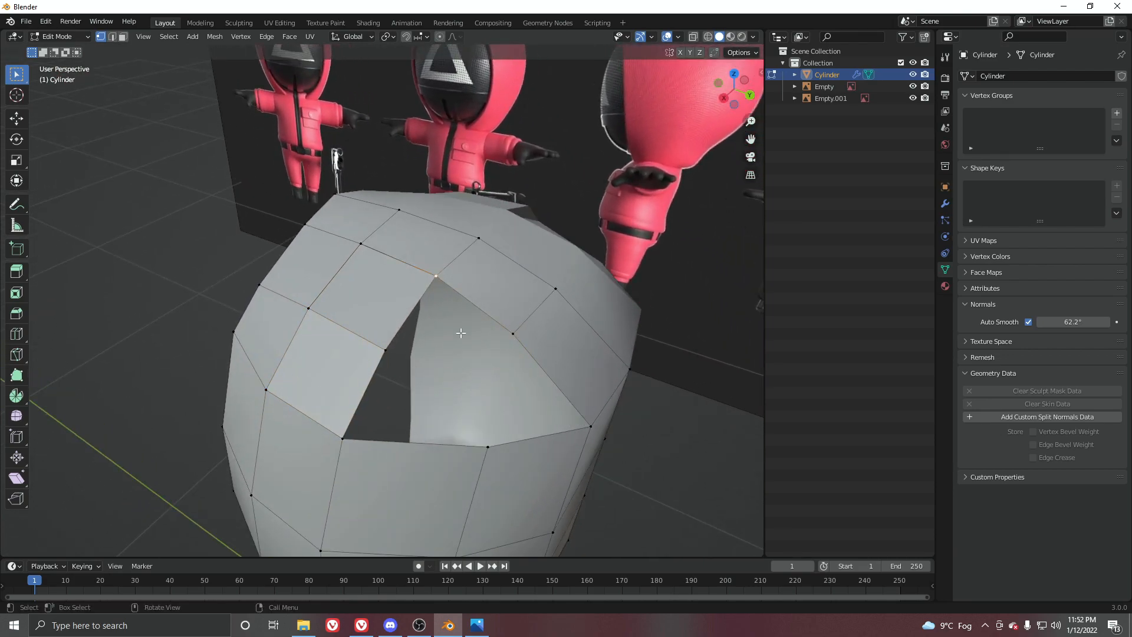
# Fill the next quad in the crown opening and reposition the vertices around it to even out the spacing.
pyautogui.moveTo(451, 294); pyautogui.dragTo(482, 353, button='middle')
pyautogui.press('m')
pyautogui.click(391, 393)
pyautogui.press('g')
pyautogui.click(427, 352)
pyautogui.click(511, 408)
pyautogui.press('g')
pyautogui.click(491, 411)
pyautogui.keyDown('shift'); pyautogui.click(487, 342); pyautogui.keyUp('shift')
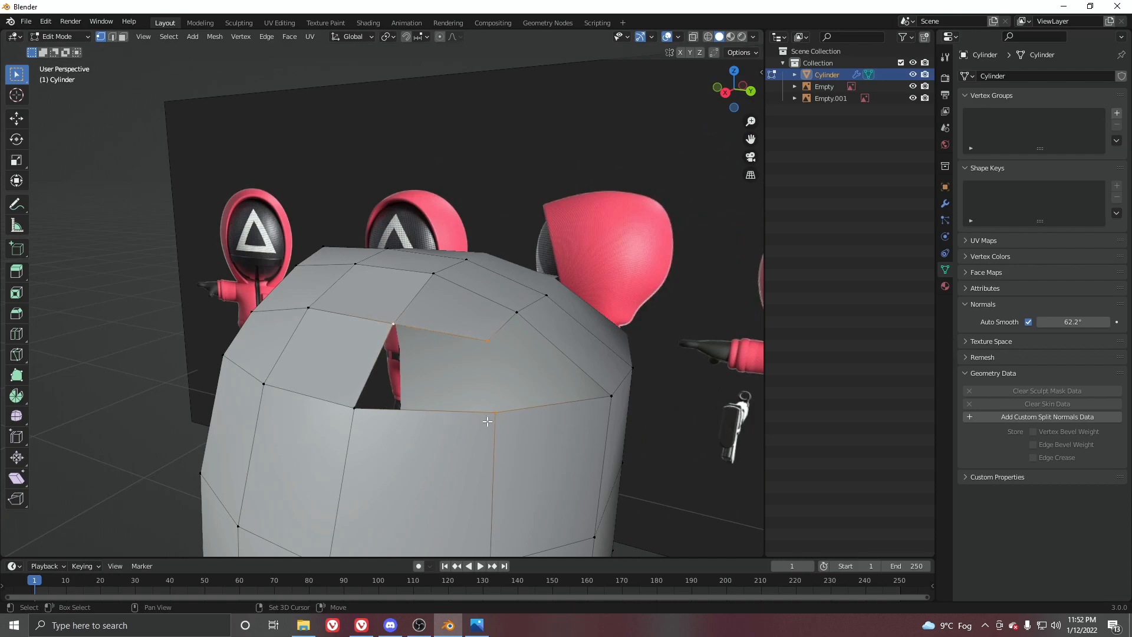
# Fill the remaining faces of the crown opening to close the back of the hood.
pyautogui.hotkey('shift', 'z')
pyautogui.scroll(-4, 419, 412)
pyautogui.moveTo(419, 412); pyautogui.dragTo(371, 414, button='middle')
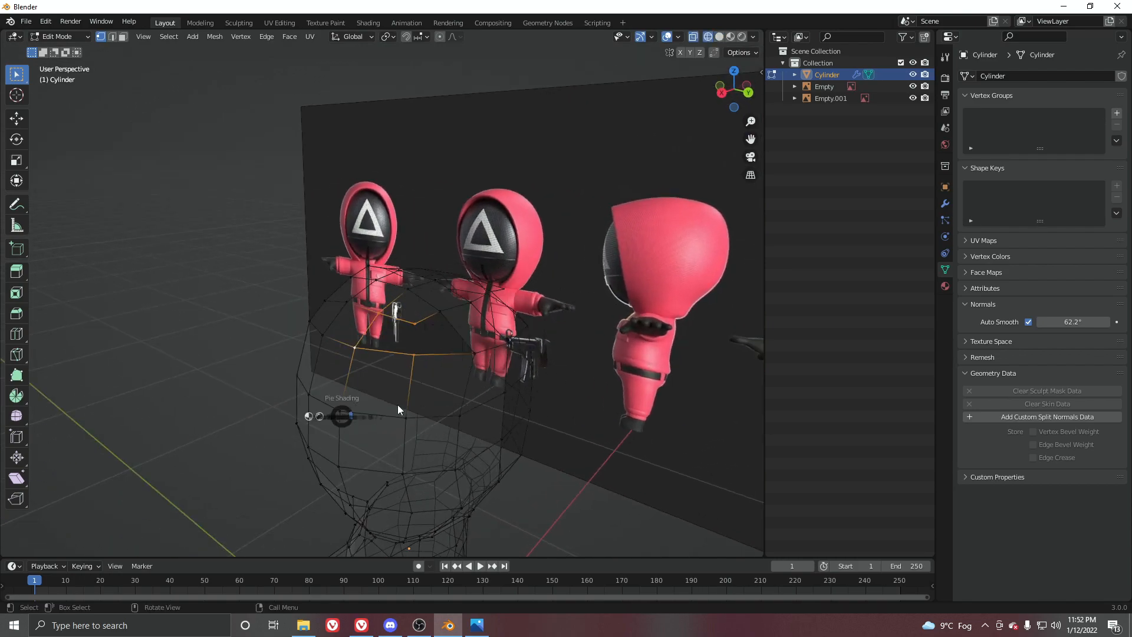
pyautogui.hotkey('shift', 'z')
pyautogui.scroll(3, 372, 414)
pyautogui.press('f')
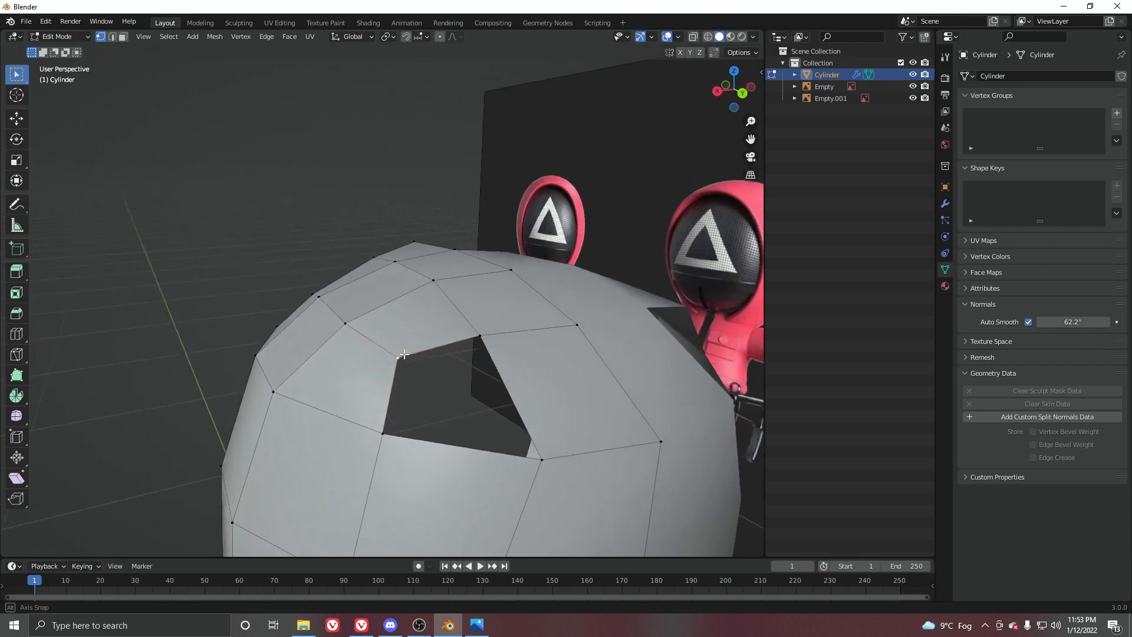
pyautogui.moveTo(391, 437); pyautogui.dragTo(364, 450, button='middle')
pyautogui.keyDown('shift'); pyautogui.click(475, 332); pyautogui.keyUp('shift')
pyautogui.press('f')
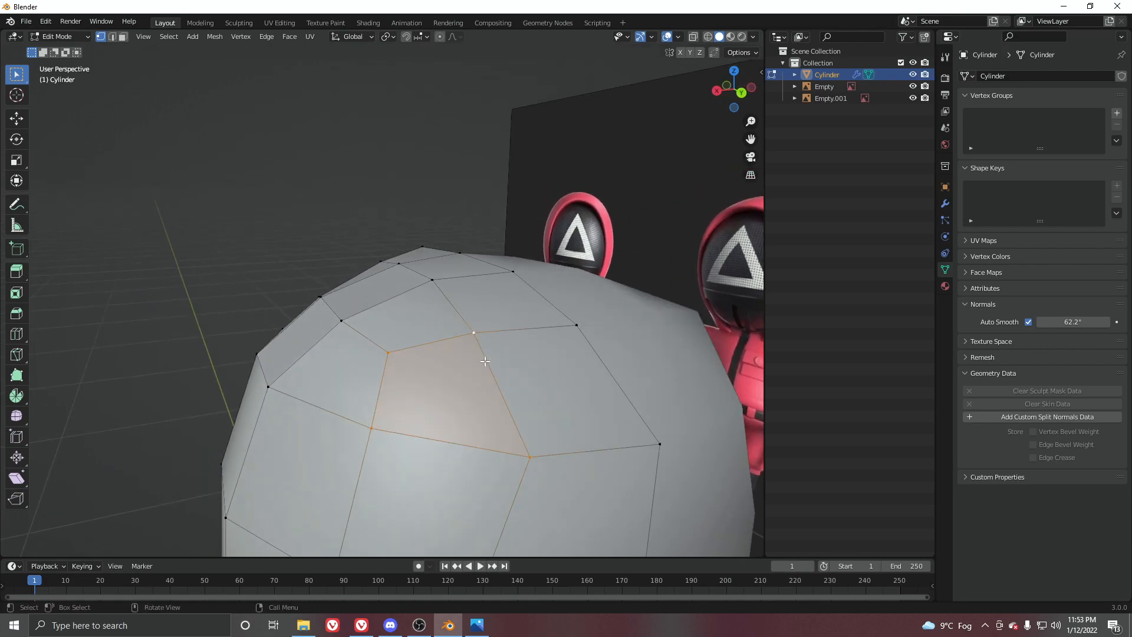
# Return to Object Mode and shade the hood mesh smooth.
pyautogui.scroll(-4, 477, 335)
pyautogui.moveTo(476, 335); pyautogui.dragTo(513, 366, button='middle')
pyautogui.hotkey('ctrl', 'Tab')
pyautogui.scroll(-2, 395, 320)
pyautogui.moveTo(296, 361); pyautogui.dragTo(412, 302, button='middle')
pyautogui.rightClick(395, 319)
pyautogui.click(395, 319)
pyautogui.scroll(4, 383, 311)
pyautogui.rightClick(416, 280)
pyautogui.click(416, 281)
pyautogui.scroll(3, 395, 329)
pyautogui.moveTo(403, 231); pyautogui.dragTo(337, 315, button='middle')
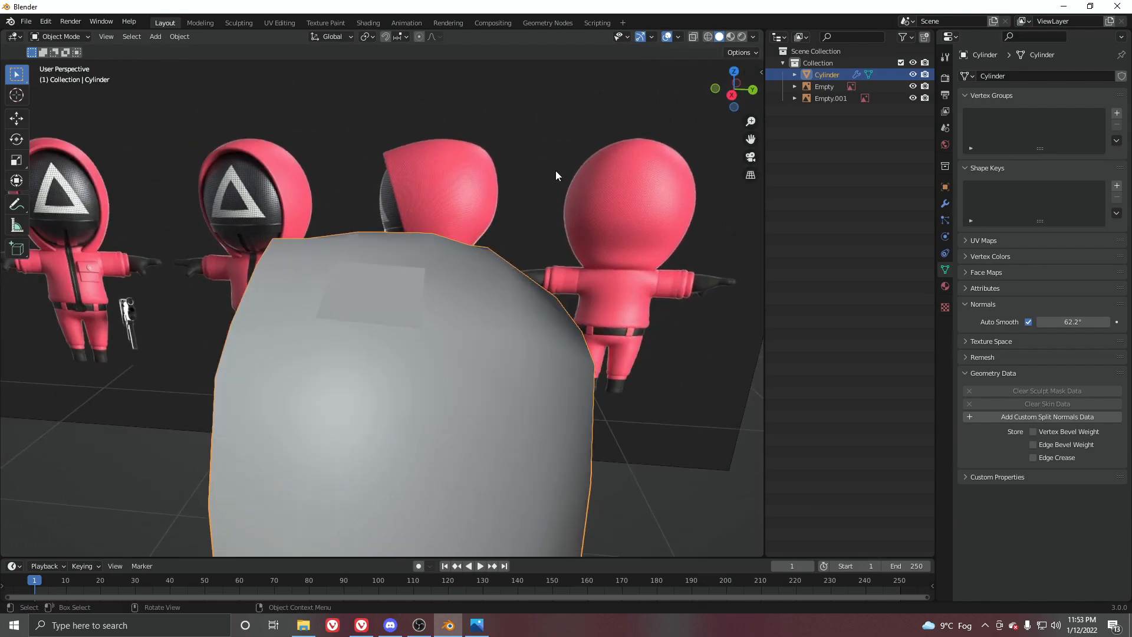
# Turn on the Face Orientation overlay and flip the normals of the reversed face on the hood's crown.
pyautogui.click(681, 38)
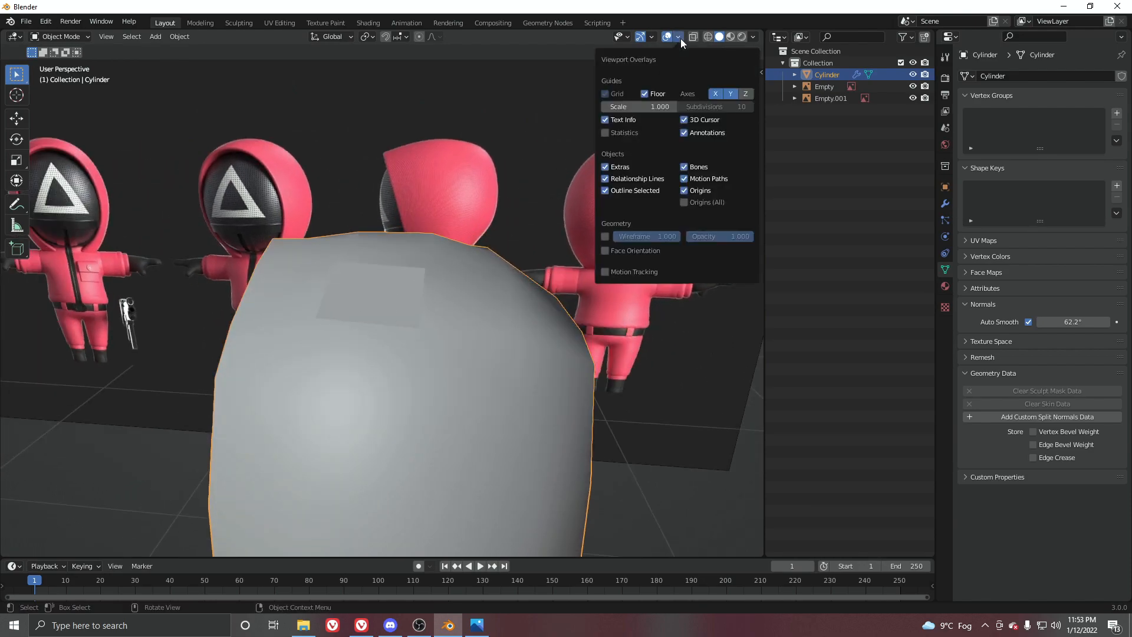
pyautogui.click(614, 252)
pyautogui.moveTo(413, 313); pyautogui.dragTo(381, 326, button='middle')
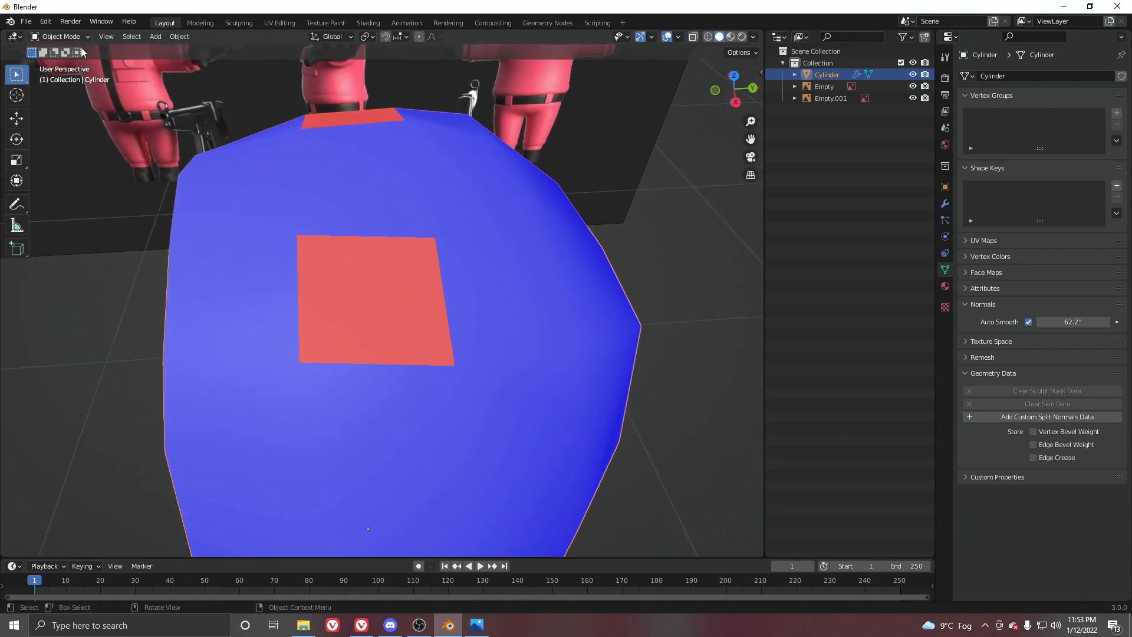
pyautogui.press('Tab')
pyautogui.click(122, 36)
pyautogui.click(436, 352)
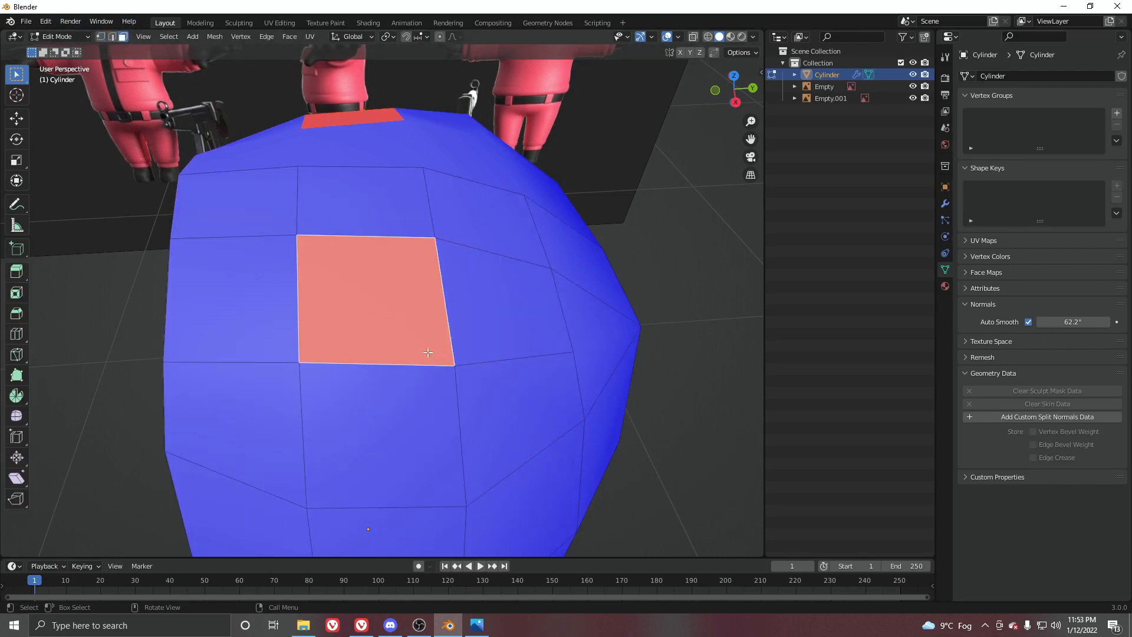
pyautogui.hotkey('alt', 'n')
pyautogui.click(404, 293)
# Return to Object Mode and turn off the Face Orientation overlay.
pyautogui.press('Tab')
pyautogui.moveTo(373, 229); pyautogui.dragTo(413, 203, button='middle')
pyautogui.click(678, 36)
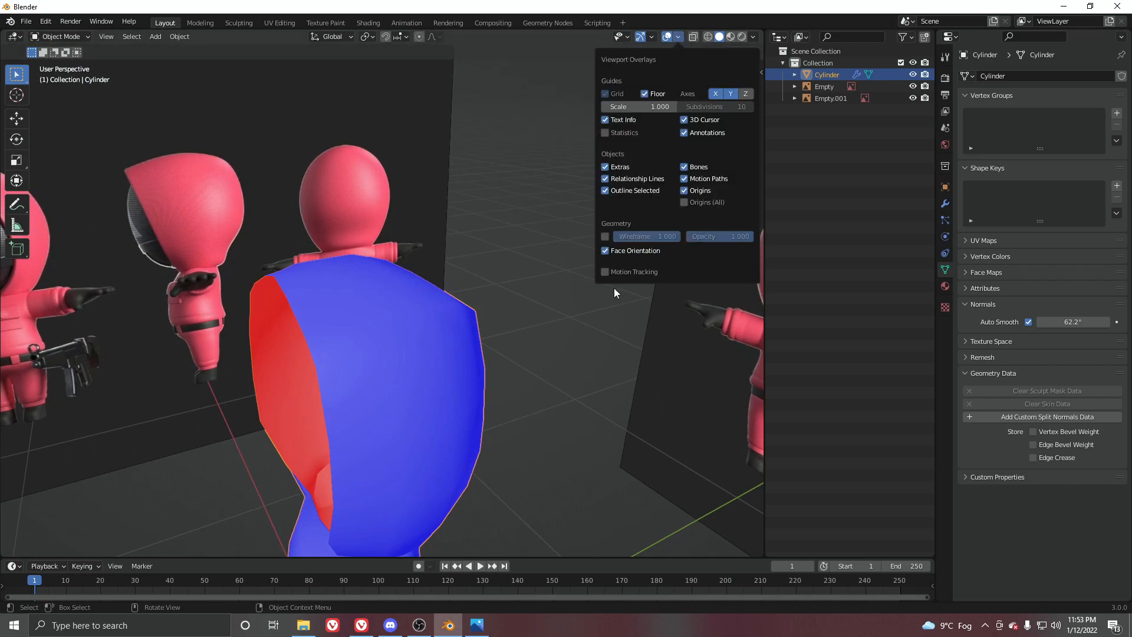
pyautogui.click(605, 250)
pyautogui.scroll(-5, 378, 274)
pyautogui.moveTo(307, 278); pyautogui.dragTo(429, 271, button='middle')
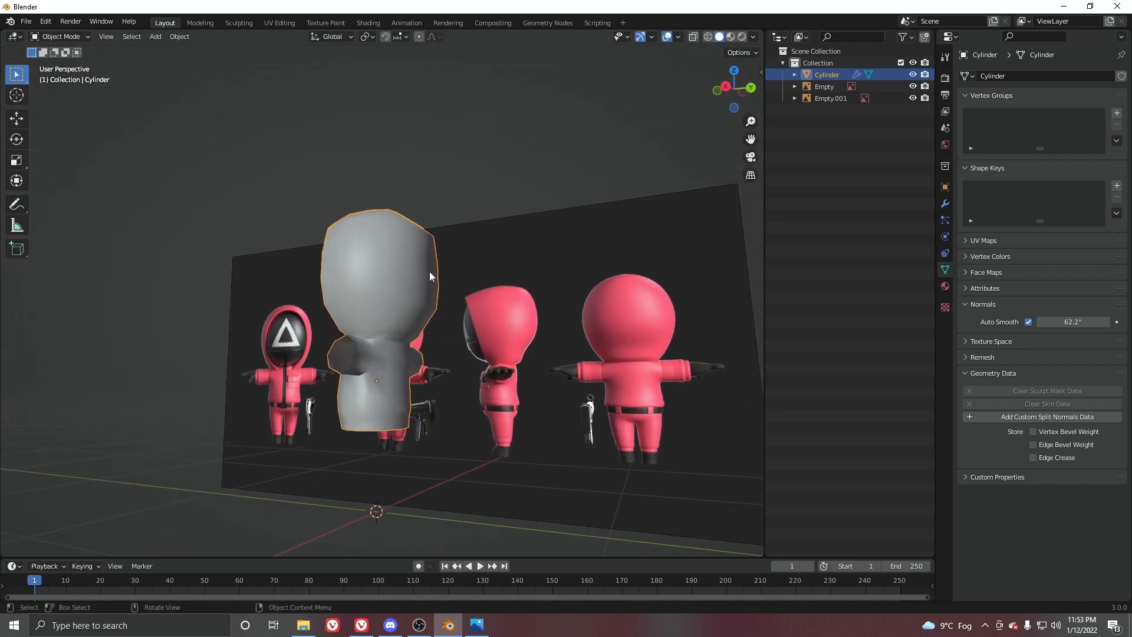
# In see-through right view, move the hood's upper vertex rows forward and rotate them to match the tilt of the side reference.
pyautogui.press('KP_3')
pyautogui.scroll(3, 433, 277)
pyautogui.scroll(3, 434, 248)
pyautogui.press('Tab')
pyautogui.hotkey('ctrl', 'Tab')
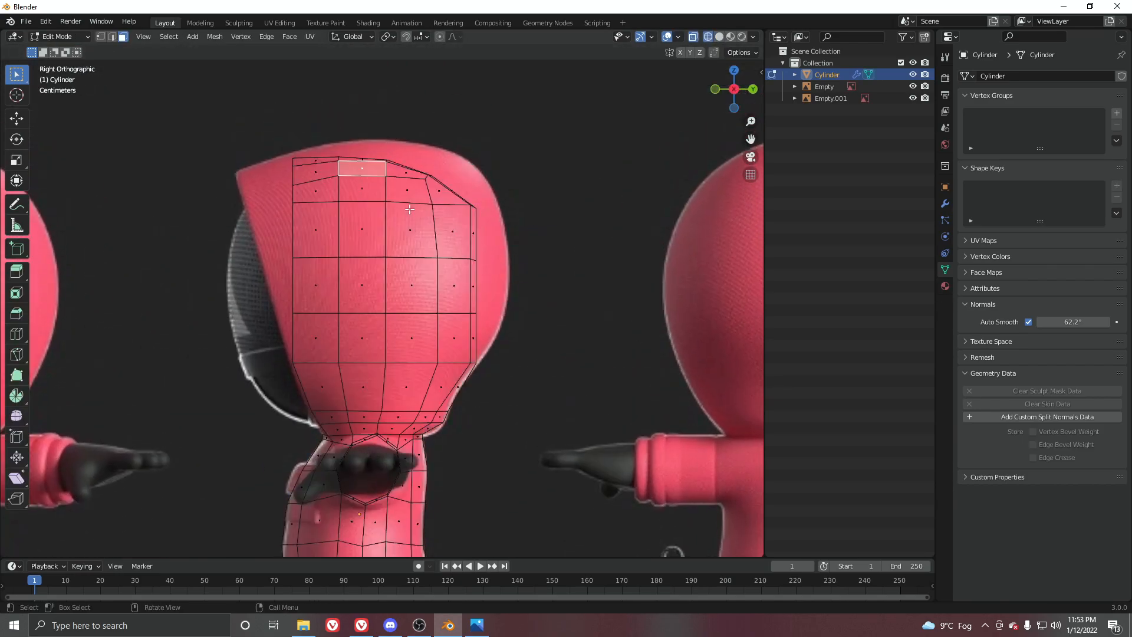
pyautogui.moveTo(252, 119); pyautogui.dragTo(524, 223)
pyautogui.press('g')
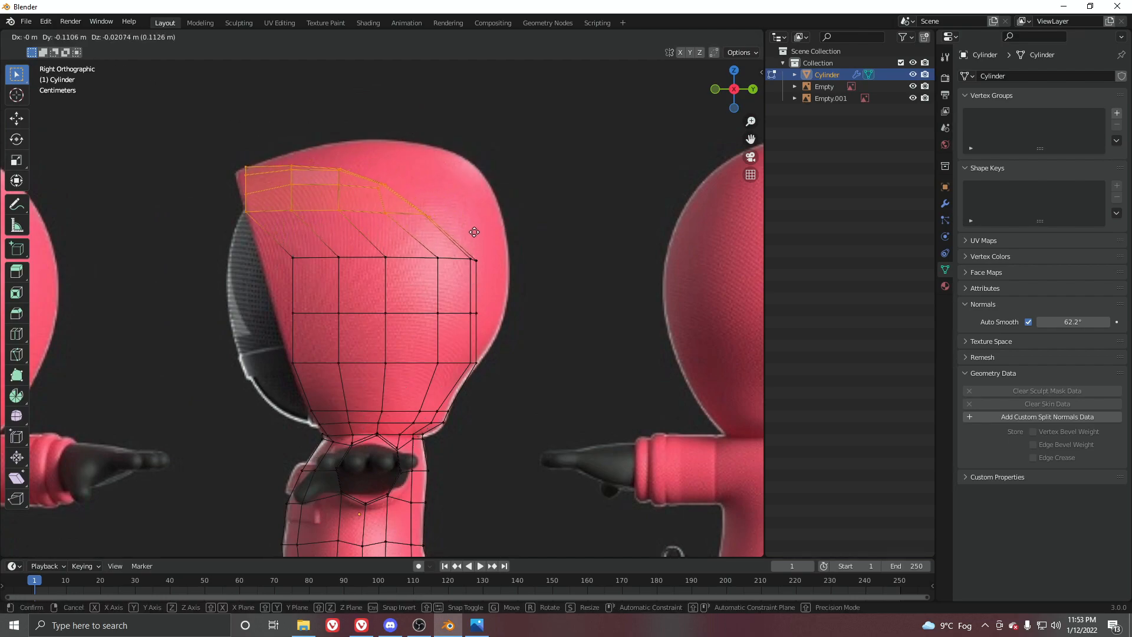
pyautogui.click(486, 233)
pyautogui.press('r')
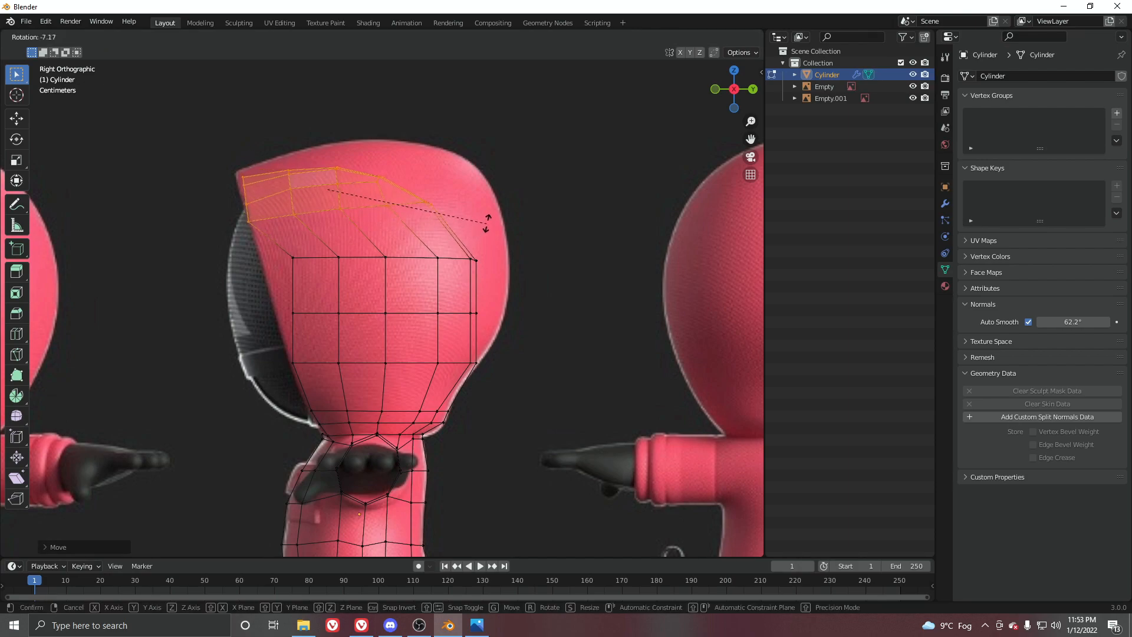
pyautogui.click(491, 205)
pyautogui.press('g')
pyautogui.click(405, 230)
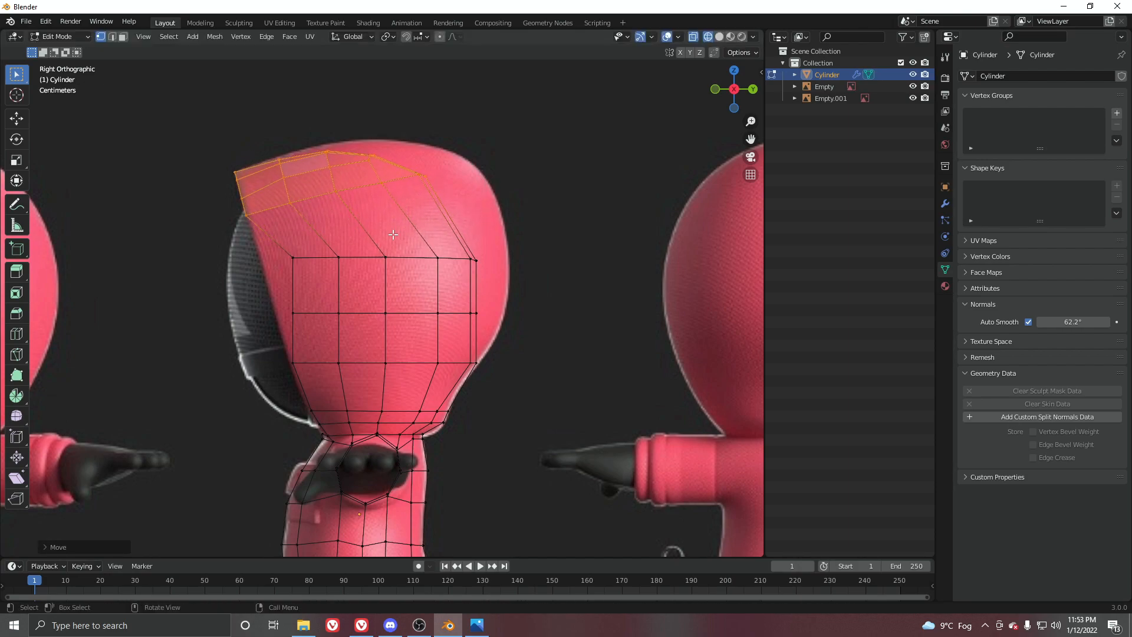
# Rotate and move the vertex row directly below the crown rows to follow the slanted face opening.
pyautogui.moveTo(522, 271); pyautogui.dragTo(525, 272)
pyautogui.press('r')
pyautogui.rightClick(538, 270)
pyautogui.press('r')
pyautogui.click(547, 238)
pyautogui.press('g')
pyautogui.click(519, 237)
# Rotate and move the hood's middle vertex row to line up with the slanted face opening in the side reference.
pyautogui.moveTo(435, 335); pyautogui.dragTo(508, 323)
pyautogui.press('r')
pyautogui.click(533, 305)
pyautogui.press('g')
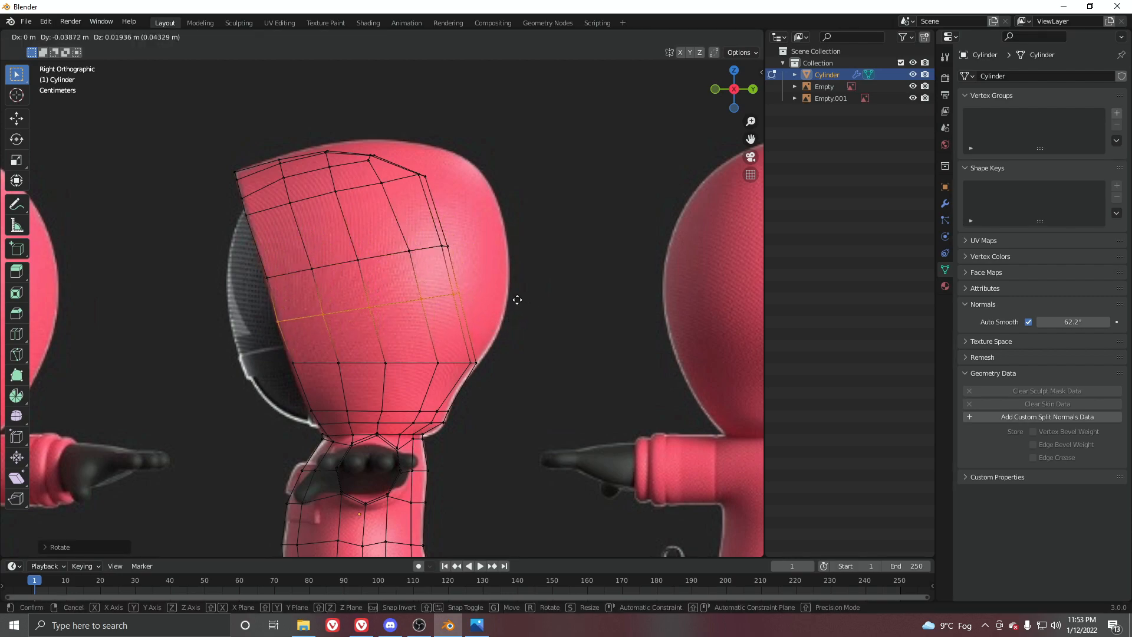
pyautogui.click(519, 300)
pyautogui.keyDown('shift'); pyautogui.moveTo(444, 246); pyautogui.dragTo(432, 254, button='middle'); pyautogui.keyUp('shift')
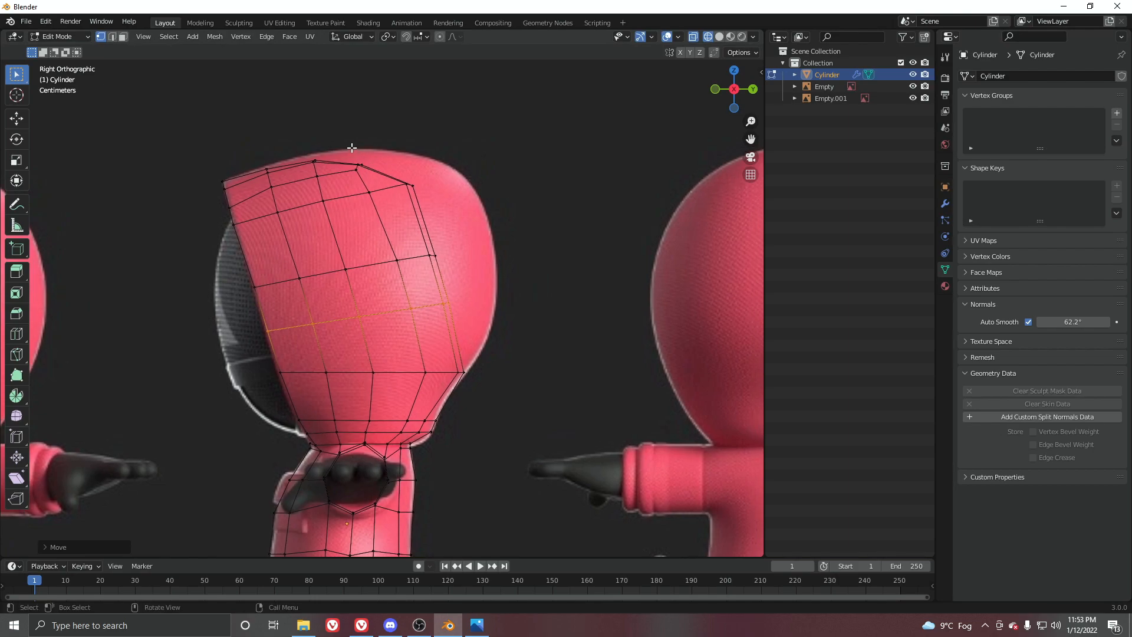
# Enable proportional editing and pull the crown's upper rear vertices outward toward the side reference's outline.
pyautogui.moveTo(429, 211); pyautogui.dragTo(427, 210)
pyautogui.click(439, 36)
pyautogui.press('g')
pyautogui.scroll(9, 416, 189)
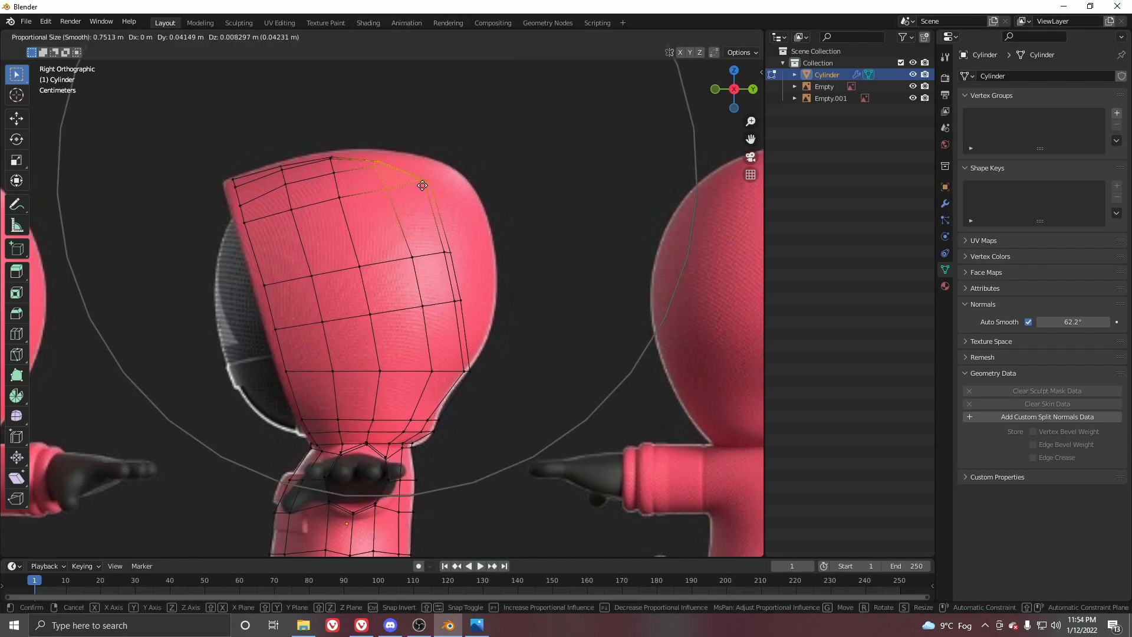
pyautogui.click(432, 175)
# Move the hood's two middle rear-edge vertices out to the reference's back outline with proportional editing.
pyautogui.click(451, 249)
pyautogui.press('g')
pyautogui.scroll(8, 469, 259)
pyautogui.click(509, 262)
pyautogui.click(469, 299)
pyautogui.press('g')
pyautogui.scroll(4, 513, 324)
pyautogui.click(519, 332)
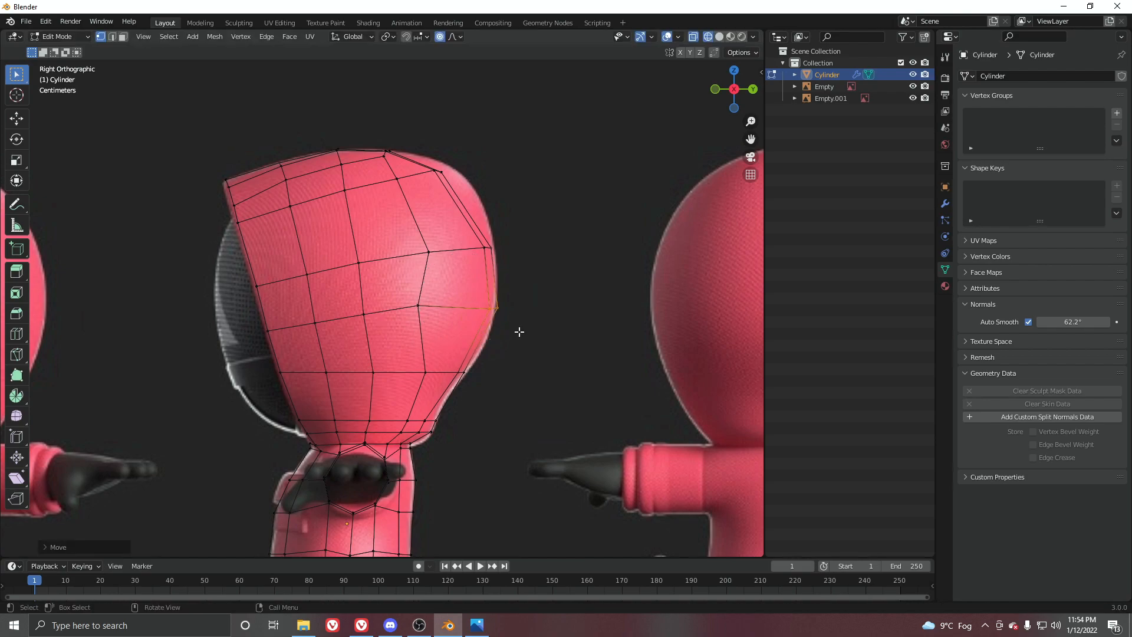
# Move the upper rear corner and the side vertices near the back of the hood to even out the grid.
pyautogui.click(437, 169)
pyautogui.press('g')
pyautogui.click(484, 200)
pyautogui.click(428, 253)
pyautogui.press('g')
pyautogui.scroll(4, 428, 253)
pyautogui.click(407, 293)
pyautogui.click(418, 307)
pyautogui.press('g')
pyautogui.click(424, 338)
# Adjust further side vertices of the hood with proportional moves to smooth the flow of the rows.
pyautogui.moveTo(373, 332); pyautogui.dragTo(378, 333)
pyautogui.press('g')
pyautogui.click(384, 339)
pyautogui.press('g')
pyautogui.moveTo(404, 242); pyautogui.dragTo(439, 323)
pyautogui.click(430, 270)
pyautogui.press('g')
pyautogui.click(452, 323)
pyautogui.moveTo(391, 173); pyautogui.dragTo(414, 194)
pyautogui.press('g')
pyautogui.click(423, 194)
# Move the vertices at the top rear of the crown to fit the reference's rounded outline.
pyautogui.keyDown('shift'); pyautogui.moveTo(421, 170); pyautogui.dragTo(421, 234, button='middle'); pyautogui.keyUp('shift')
pyautogui.scroll(5, 422, 233)
pyautogui.keyDown('shift'); pyautogui.moveTo(388, 111); pyautogui.dragTo(388, 239, button='middle'); pyautogui.keyUp('shift')
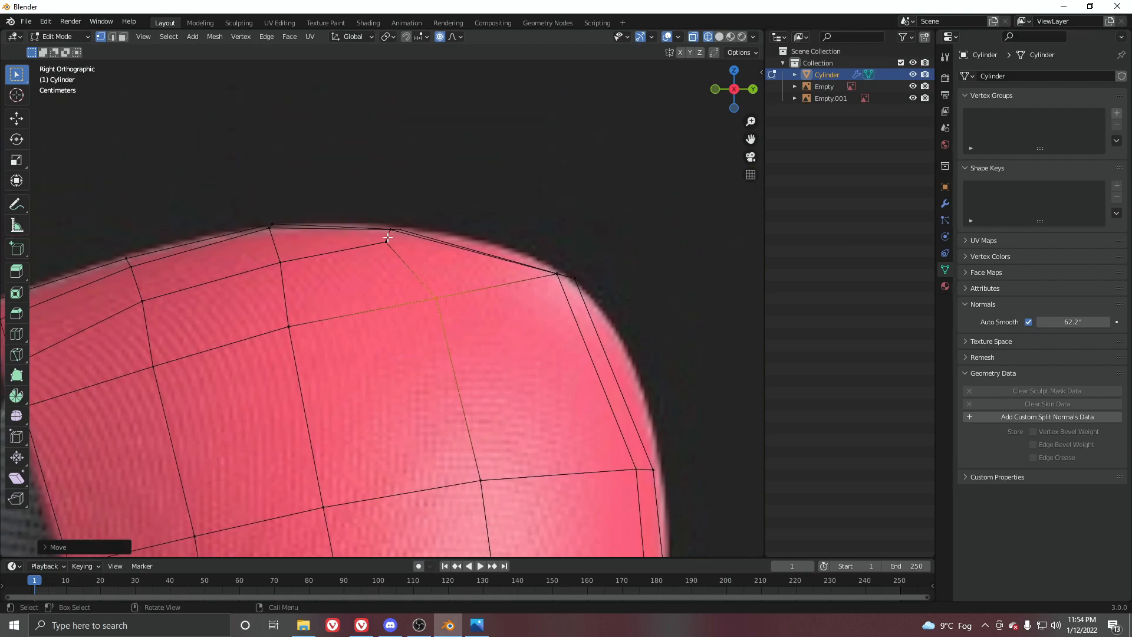
pyautogui.moveTo(393, 251); pyautogui.dragTo(409, 242)
pyautogui.press('g')
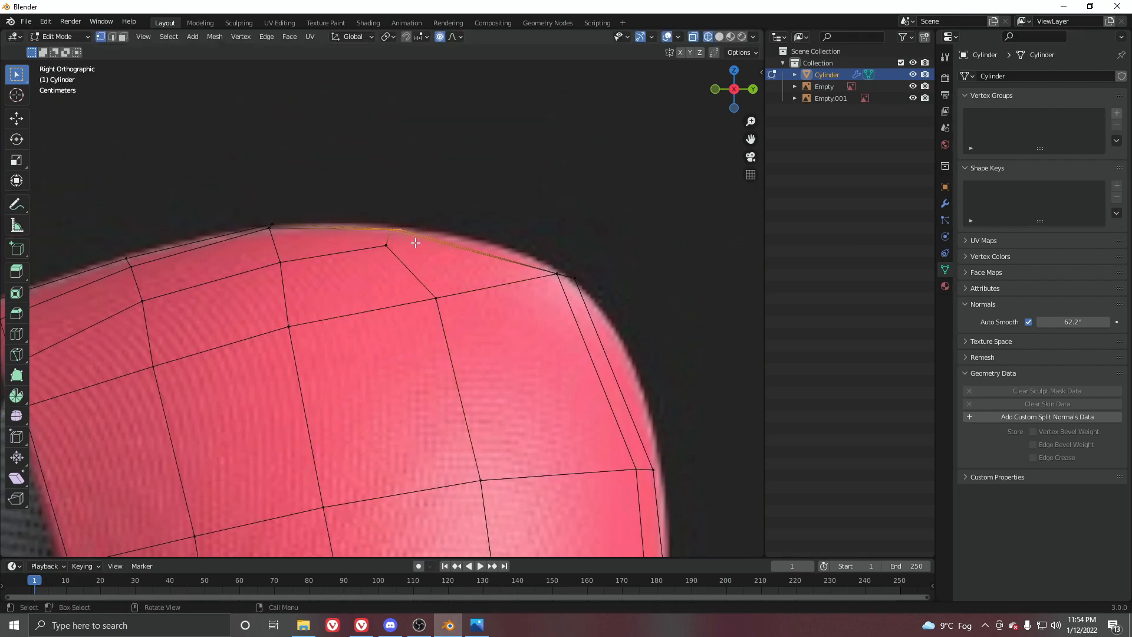
pyautogui.click(444, 258)
# Turn off X-ray and vertex-slide a vertex on the back of the hood to even out its faces.
pyautogui.scroll(-5, 381, 295)
pyautogui.hotkey('alt', 'z')
pyautogui.moveTo(391, 318); pyautogui.dragTo(289, 322, button='middle')
pyautogui.press('Tab')
pyautogui.press('Tab')
pyautogui.scroll(5, 410, 319)
pyautogui.click(387, 286)
pyautogui.moveTo(414, 295)
pyautogui.mouseDown(button='middle')
pyautogui.moveTo(380, 289)
pyautogui.moveTo(420, 341)
pyautogui.moveTo(422, 282)
pyautogui.mouseUp(button='middle')
pyautogui.press('g')
pyautogui.press('g')
pyautogui.click(404, 342)
# Vertex-slide two more vertices on the back of the hood to refine the spacing of the grid.
pyautogui.scroll(-1, 407, 341)
pyautogui.scroll(1, 434, 313)
pyautogui.click(457, 350)
pyautogui.press('g')
pyautogui.press('g')
pyautogui.click(447, 352)
pyautogui.keyDown('shift'); pyautogui.moveTo(456, 354); pyautogui.dragTo(431, 247, button='middle'); pyautogui.keyUp('shift')
pyautogui.press('g')
pyautogui.press('g')
pyautogui.click(463, 313)
pyautogui.scroll(2, 462, 313)
# Review the hood and torso in Object Mode, then return to Edit Mode in the front view around the hood's face opening.
pyautogui.press('Tab')
pyautogui.scroll(-6, 519, 229)
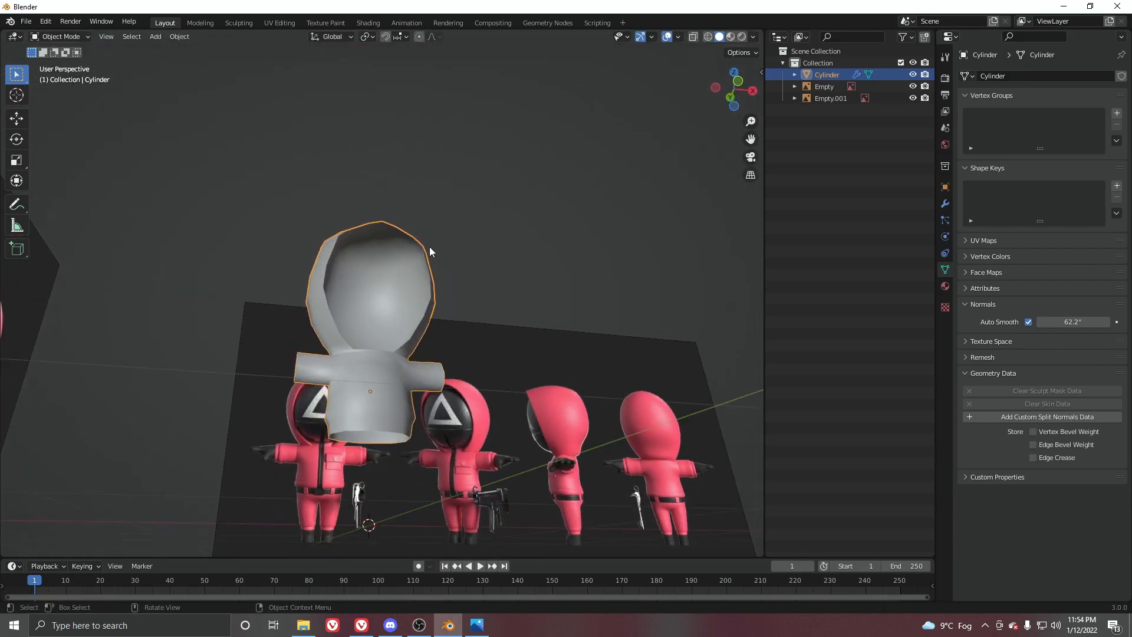
pyautogui.press('KP_1')
pyautogui.scroll(5, 429, 246)
pyautogui.hotkey('ctrl', 'Tab')
pyautogui.click(524, 228)
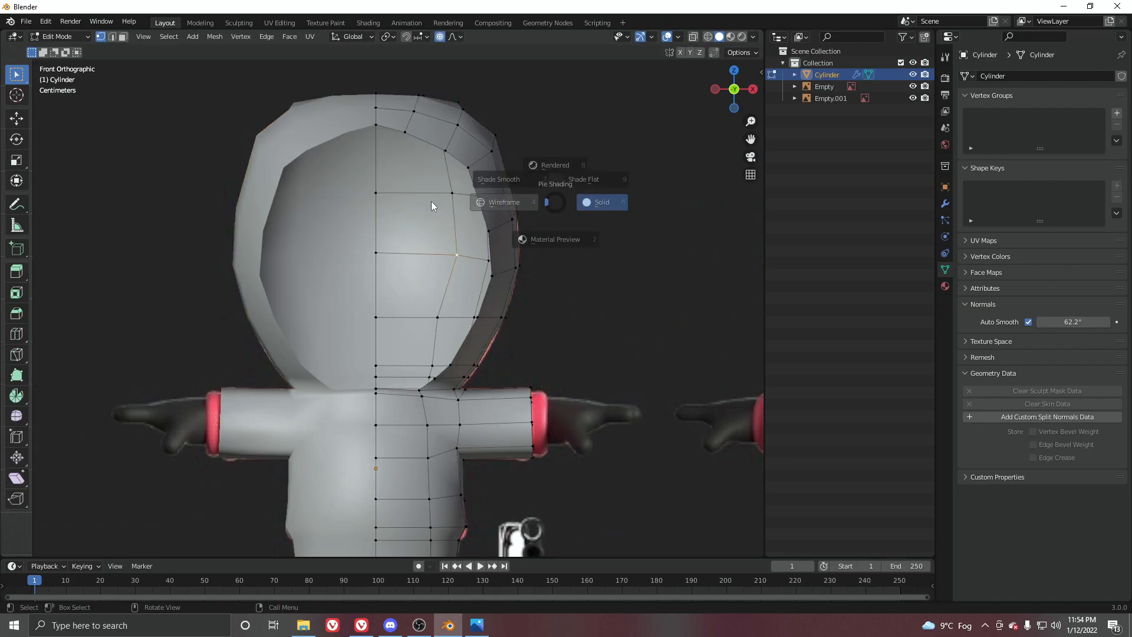
pyautogui.click(466, 206)
pyautogui.keyDown('shift'); pyautogui.moveTo(436, 192); pyautogui.dragTo(414, 268, button='middle'); pyautogui.keyUp('shift')
pyautogui.scroll(2, 413, 267)
pyautogui.keyDown('shift'); pyautogui.moveTo(383, 186); pyautogui.dragTo(414, 272, button='middle'); pyautogui.keyUp('shift')
pyautogui.press('z')
pyautogui.click(428, 269)
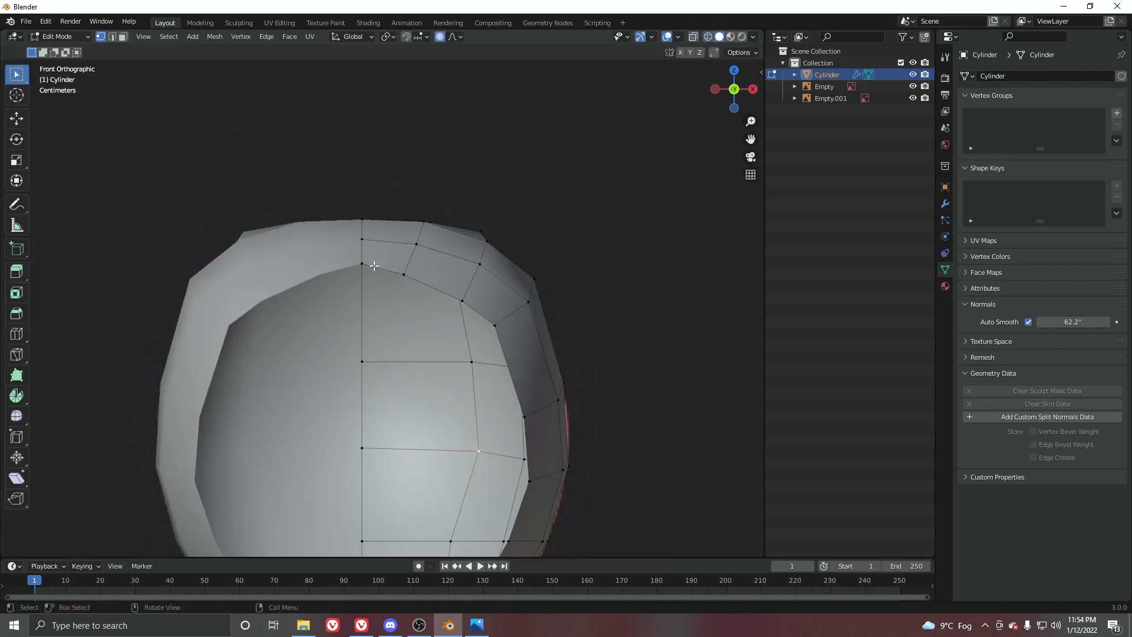
# With X-ray on, move the vertices along the top of the hood's face opening to fit the front reference.
pyautogui.hotkey('alt', 'z')
pyautogui.scroll(4, 319, 260)
pyautogui.press('g')
pyautogui.click(479, 236)
pyautogui.click(353, 227)
pyautogui.press('g')
pyautogui.click(352, 220)
pyautogui.keyDown('shift'); pyautogui.moveTo(548, 295); pyautogui.dragTo(436, 257, button='middle'); pyautogui.keyUp('shift')
pyautogui.click(437, 259)
pyautogui.press('g')
pyautogui.click(442, 244)
# Move the vertices on the upper side of the face opening to follow the reference's rounded rim.
pyautogui.keyDown('shift'); pyautogui.moveTo(507, 322); pyautogui.dragTo(455, 241, button='middle'); pyautogui.keyUp('shift')
pyautogui.click(453, 234)
pyautogui.press('g')
pyautogui.click(452, 245)
pyautogui.keyDown('shift'); pyautogui.moveTo(492, 326); pyautogui.dragTo(406, 199, button='middle'); pyautogui.keyUp('shift')
pyautogui.scroll(1, 406, 199)
pyautogui.click(438, 290)
pyautogui.press('g')
pyautogui.click(438, 285)
# Move two vertices on the lower side of the face opening onto the reference's rim line.
pyautogui.scroll(-3, 438, 289)
pyautogui.keyDown('shift'); pyautogui.moveTo(432, 410); pyautogui.dragTo(434, 271, button='middle'); pyautogui.keyUp('shift')
pyautogui.click(431, 255)
pyautogui.press('g')
pyautogui.click(430, 255)
pyautogui.click(395, 336)
pyautogui.press('g')
pyautogui.click(399, 340)
# Move the opening vertex just above the neck slightly inward and up to match the reference.
pyautogui.keyDown('shift'); pyautogui.moveTo(359, 456); pyautogui.dragTo(386, 304, button='middle'); pyautogui.keyUp('shift')
pyautogui.scroll(2, 388, 304)
pyautogui.hotkey('shift', 'z')
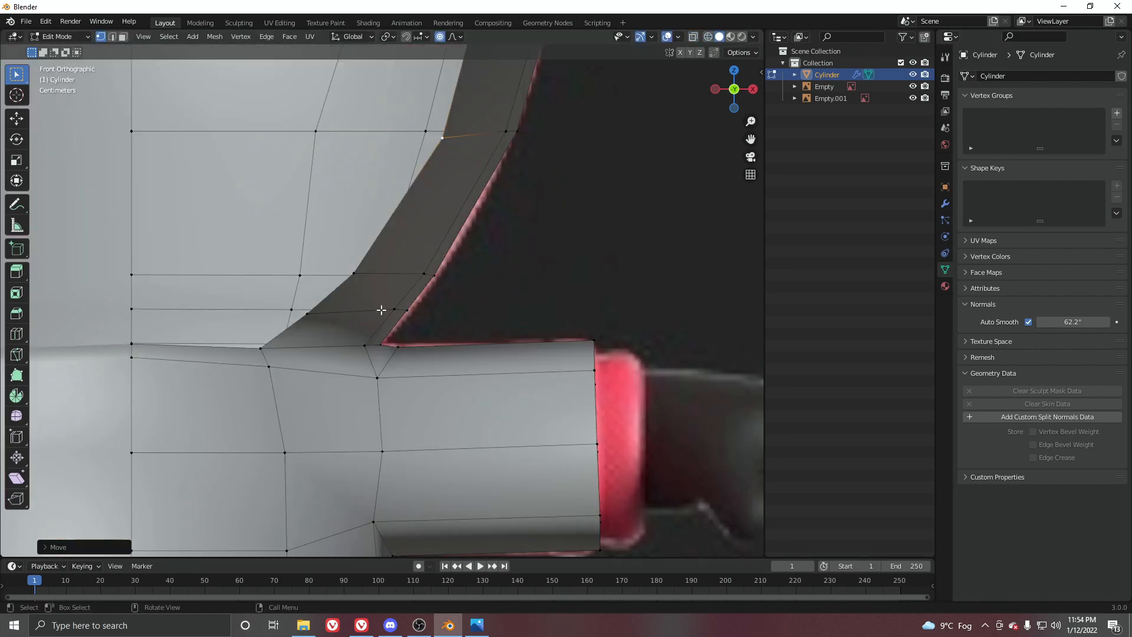
pyautogui.hotkey('shift', 'z')
pyautogui.click(307, 313)
pyautogui.press('g')
pyautogui.click(291, 306)
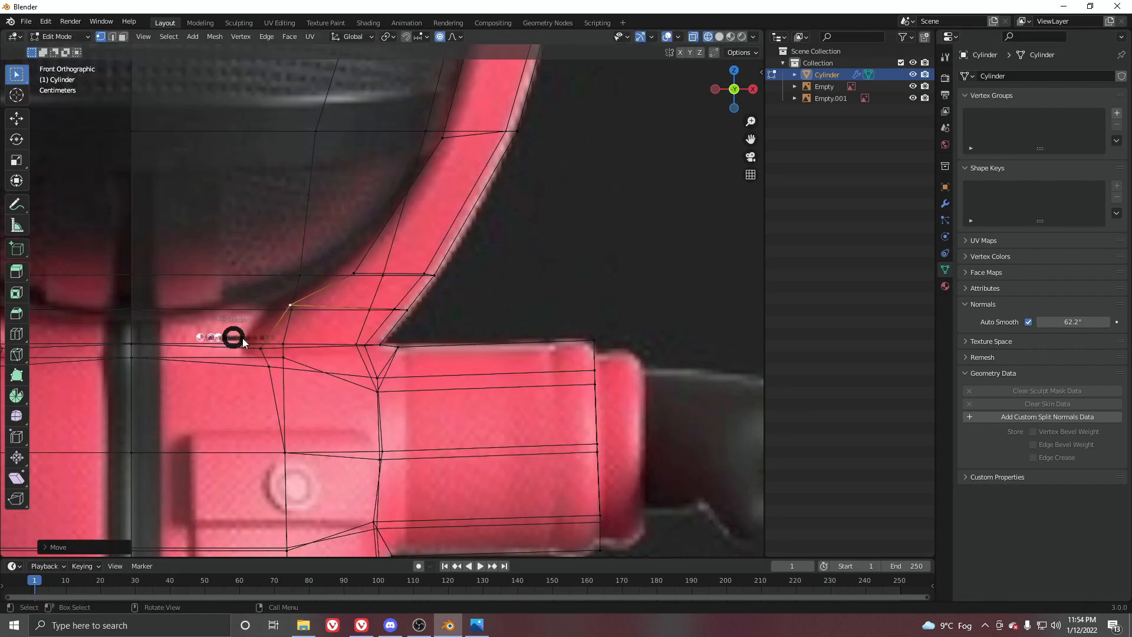
# Adjust the lowest corner vertex of the face opening, at the neck, to meet the reference's hood edge.
pyautogui.hotkey('shift', 'z')
pyautogui.click(265, 351)
pyautogui.press('g')
pyautogui.click(272, 349)
pyautogui.press('z')
pyautogui.press('g')
pyautogui.click(268, 328)
# Move the next lower rim vertex inward and up to round the opening, and return to Object Mode.
pyautogui.click(348, 273)
pyautogui.press('z')
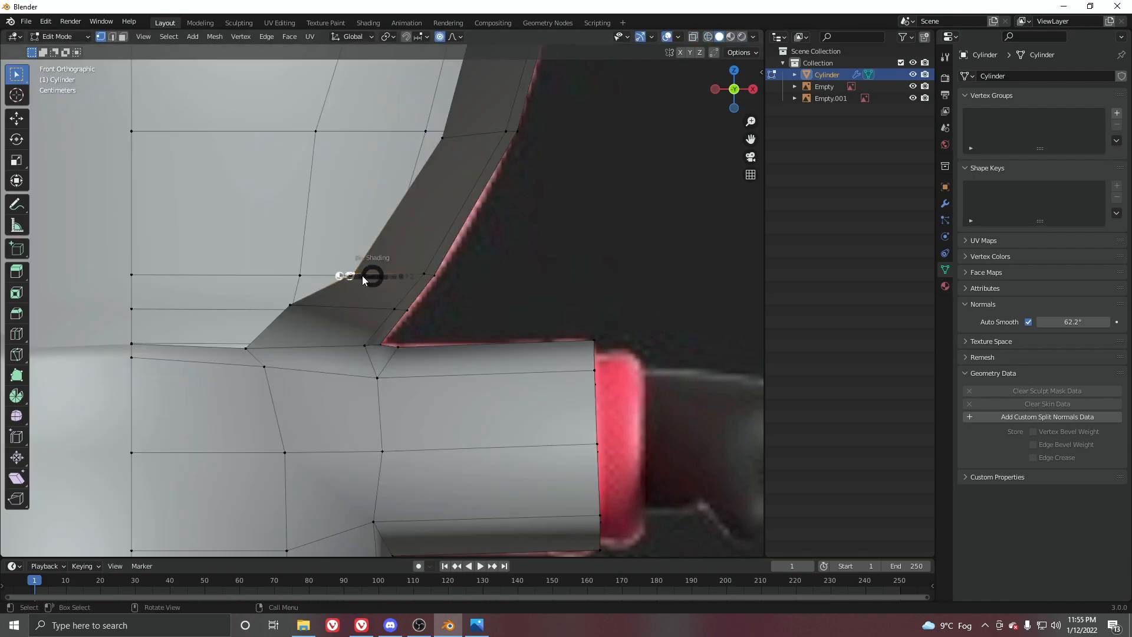
pyautogui.press('z')
pyautogui.press('g')
pyautogui.click(323, 260)
pyautogui.press('z')
pyautogui.scroll(-7, 413, 239)
pyautogui.press('Tab')
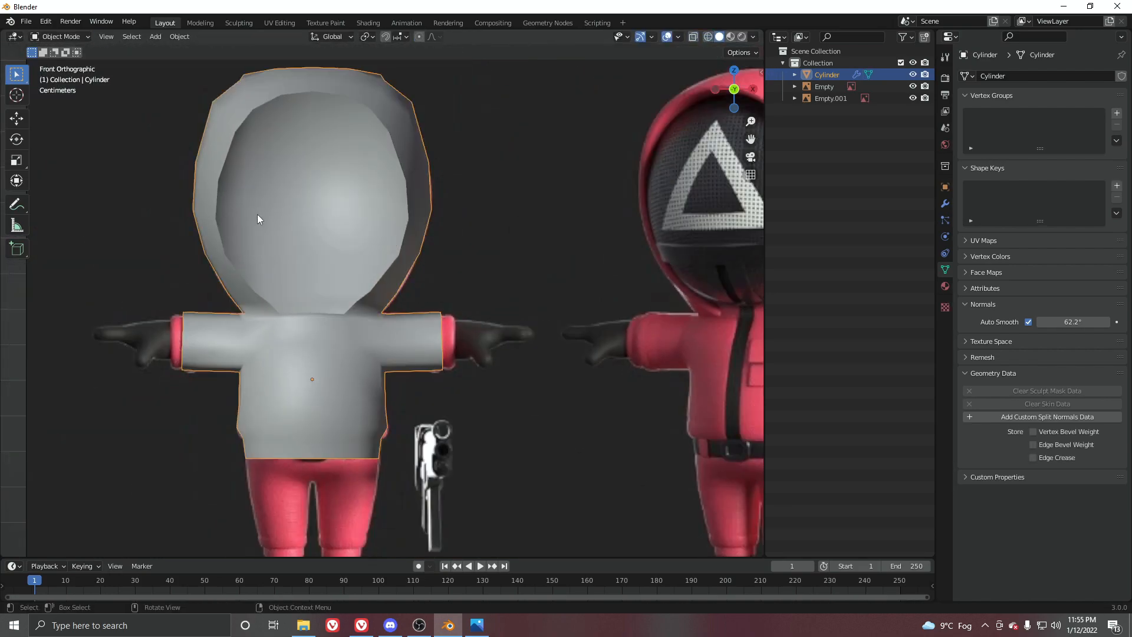
# Examine the torso's bottom edge against the waist and legs of the front reference.
pyautogui.scroll(-6, 250, 260)
pyautogui.keyDown('shift'); pyautogui.moveTo(283, 341); pyautogui.dragTo(324, 276, button='middle'); pyautogui.keyUp('shift')
pyautogui.scroll(4, 472, 253)
pyautogui.scroll(3, 534, 242)
pyautogui.moveTo(534, 241)
pyautogui.mouseDown(button='middle')
pyautogui.moveTo(416, 252)
pyautogui.moveTo(532, 242)
pyautogui.mouseUp(button='middle')
pyautogui.press('KP_1')
pyautogui.scroll(-2, 534, 248)
pyautogui.scroll(1, 437, 374)
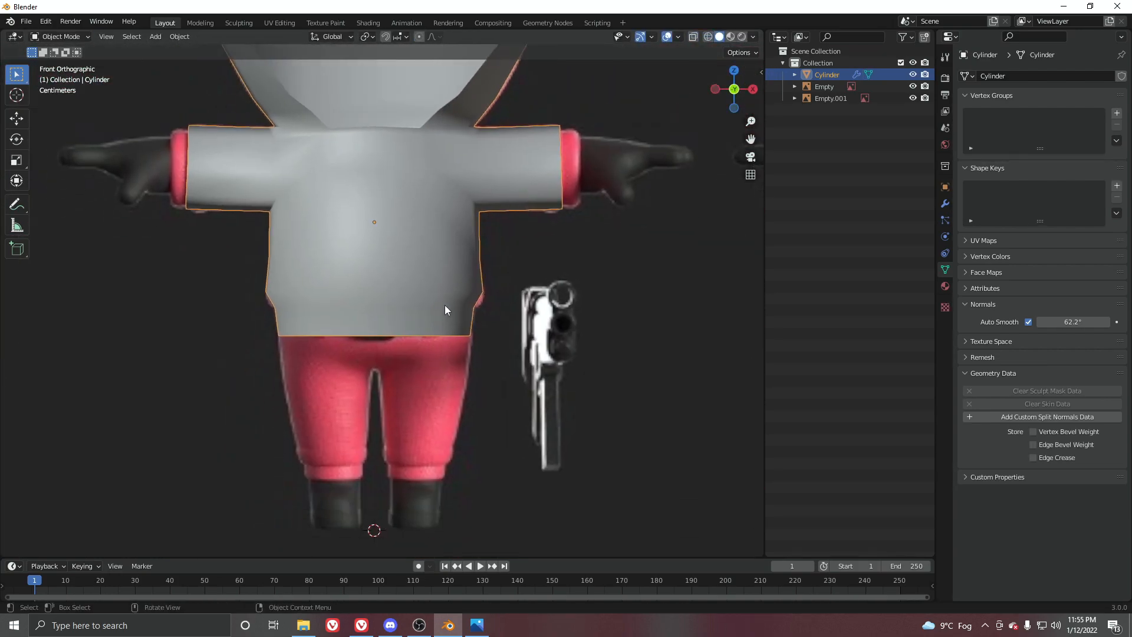
pyautogui.keyDown('shift'); pyautogui.moveTo(444, 350); pyautogui.dragTo(440, 287, button='middle'); pyautogui.keyUp('shift')
pyautogui.scroll(1, 464, 303)
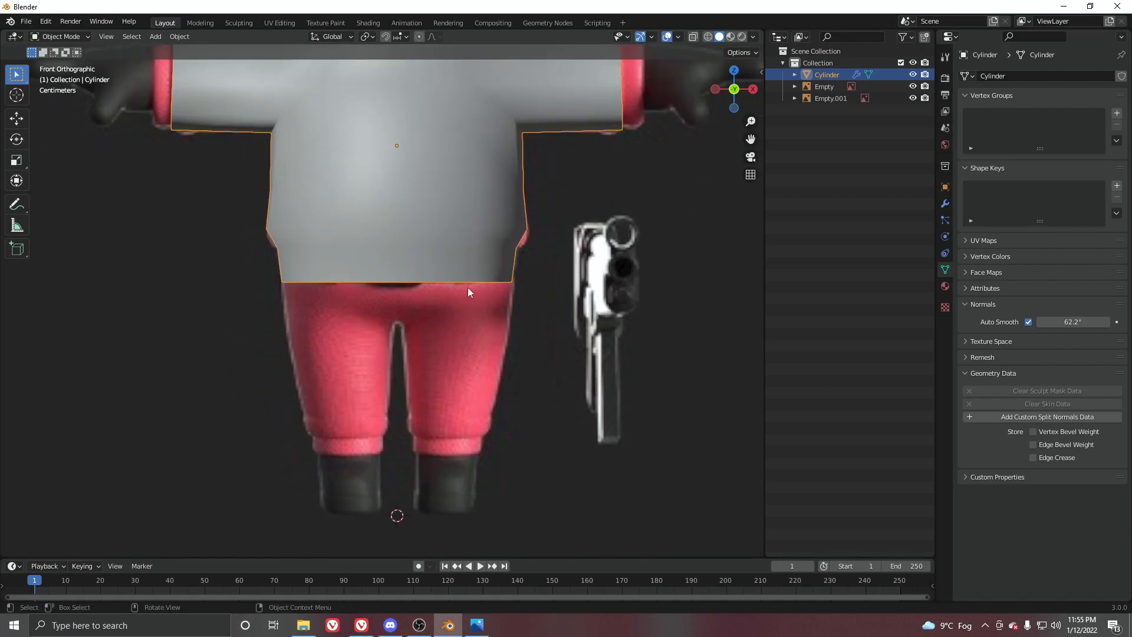
pyautogui.scroll(1, 459, 300)
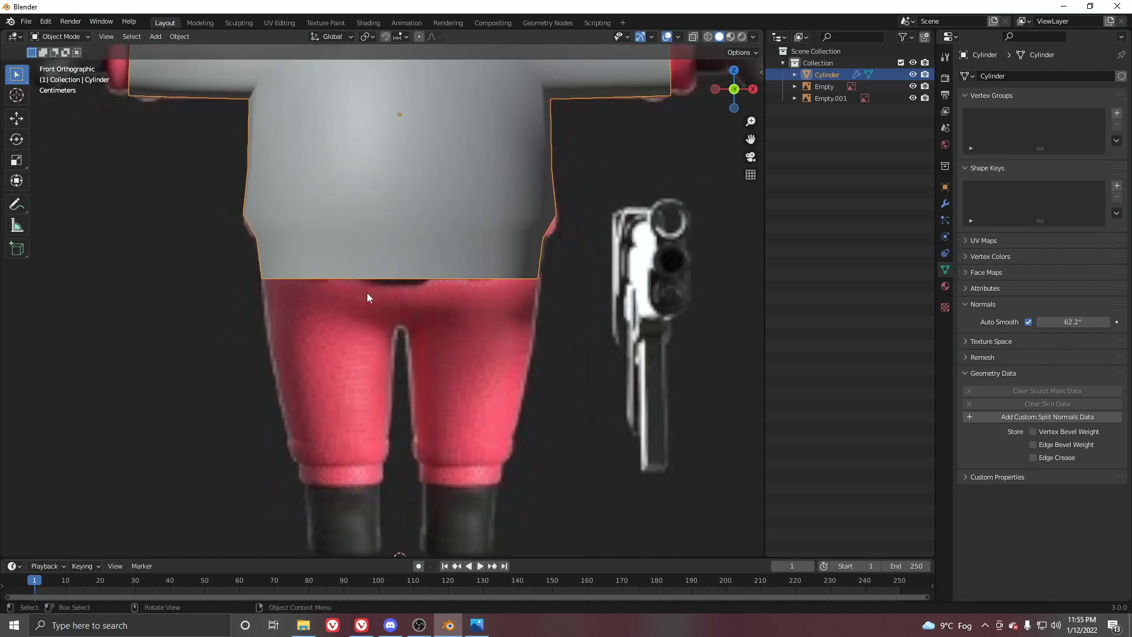
# Enter Edit Mode and select the front edge of the torso's bottom opening beside the centre line, viewed from the side.
pyautogui.press('Tab')
pyautogui.keyDown('shift'); pyautogui.moveTo(511, 292); pyautogui.dragTo(494, 316, button='middle'); pyautogui.keyUp('shift')
pyautogui.press('z')
pyautogui.click(338, 308)
pyautogui.moveTo(370, 285); pyautogui.dragTo(526, 316)
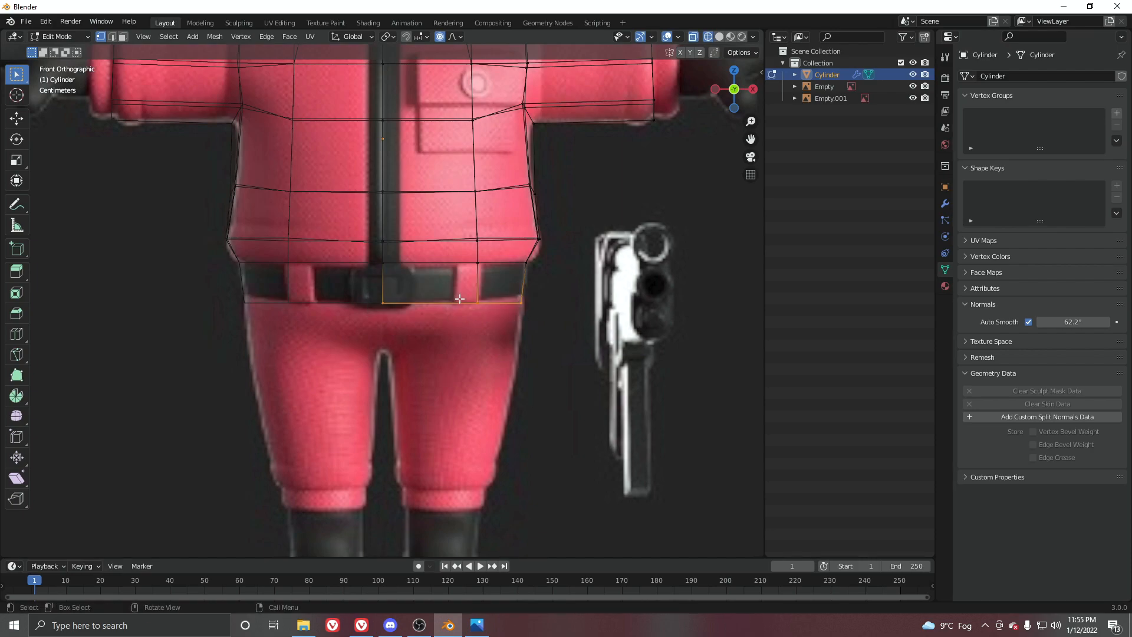
pyautogui.scroll(-5, 481, 309)
pyautogui.moveTo(458, 318); pyautogui.dragTo(425, 299, button='middle')
pyautogui.press('z')
pyautogui.click(607, 291)
pyautogui.moveTo(531, 319)
pyautogui.mouseDown(button='middle')
pyautogui.moveTo(492, 298)
pyautogui.moveTo(437, 312)
pyautogui.moveTo(464, 332)
pyautogui.moveTo(475, 304)
pyautogui.moveTo(457, 302)
pyautogui.mouseUp(button='middle')
pyautogui.scroll(1, 485, 298)
pyautogui.click(453, 321)
pyautogui.scroll(1, 436, 311)
pyautogui.scroll(-2, 456, 319)
pyautogui.scroll(1, 456, 302)
pyautogui.press('KP_3')
pyautogui.scroll(5, 456, 303)
# Extrude the selected front edge repeatedly down and under the torso toward the back to form a crotch strip.
pyautogui.press('e')
pyautogui.click(490, 352)
pyautogui.press('e')
pyautogui.click(584, 397)
pyautogui.keyDown('shift'); pyautogui.moveTo(650, 394); pyautogui.dragTo(474, 302, button='middle'); pyautogui.keyUp('shift')
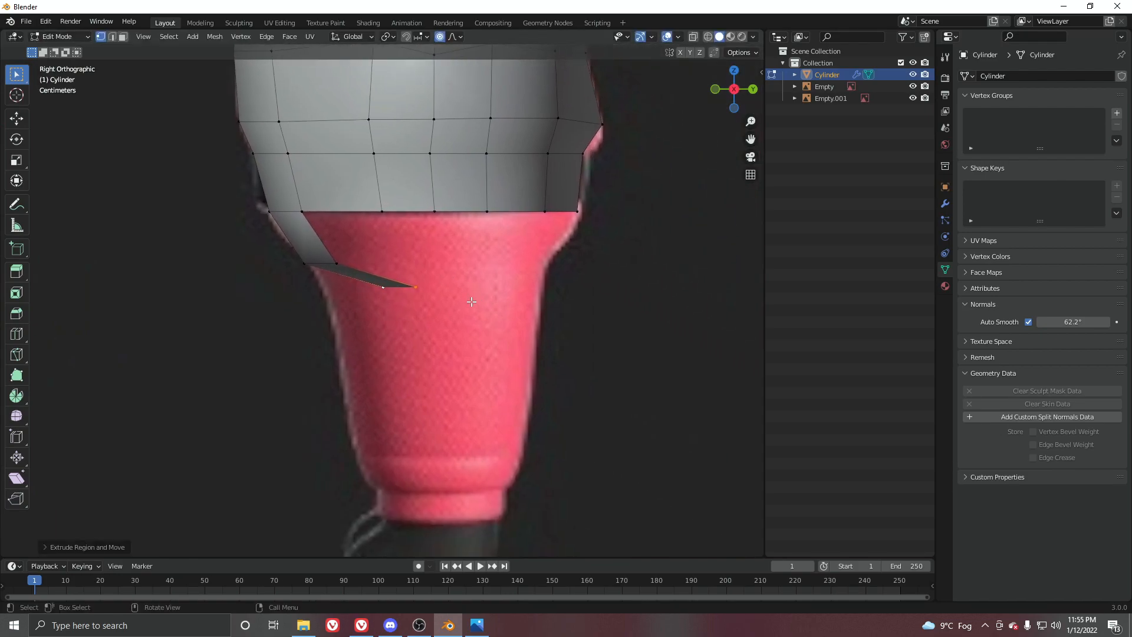
pyautogui.press('e')
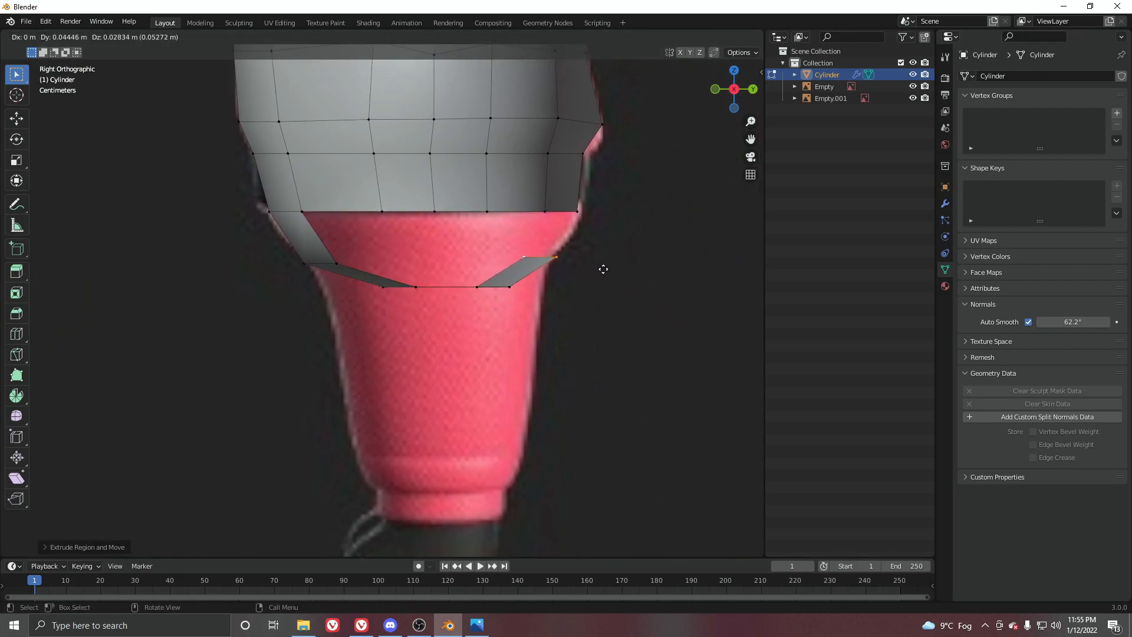
pyautogui.click(602, 269)
# Fill the face joining the strip's rear end to the torso's back edge, and align the strip's rear vertex in side view.
pyautogui.moveTo(596, 266); pyautogui.dragTo(342, 213, button='middle')
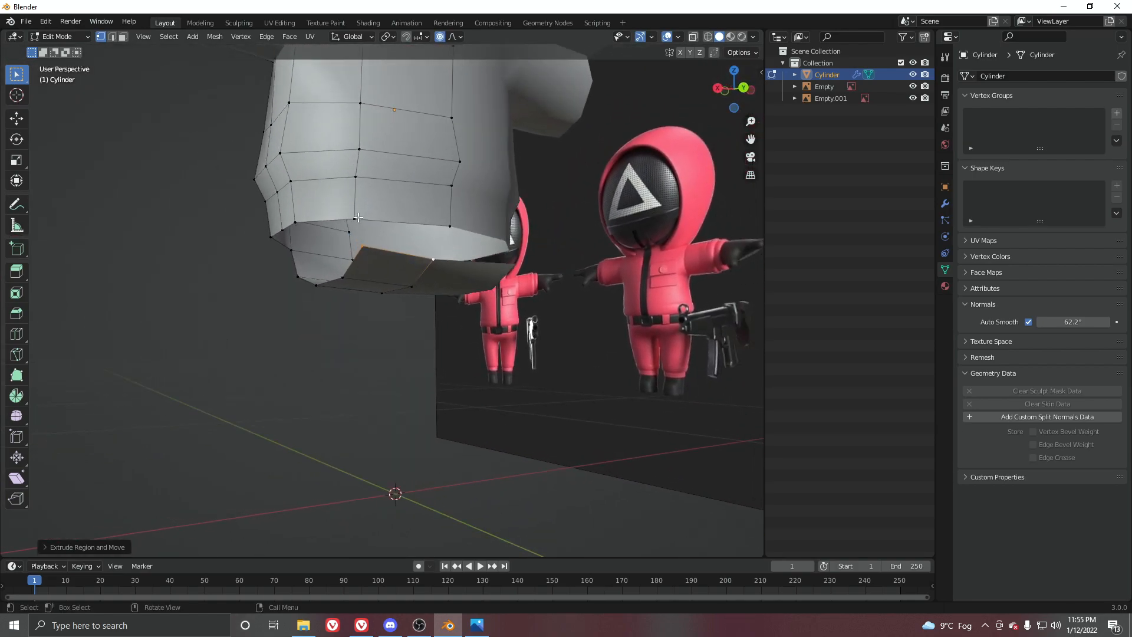
pyautogui.click(441, 38)
pyautogui.scroll(3, 476, 126)
pyautogui.moveTo(476, 126); pyautogui.dragTo(320, 200, button='middle')
pyautogui.press('KP_3')
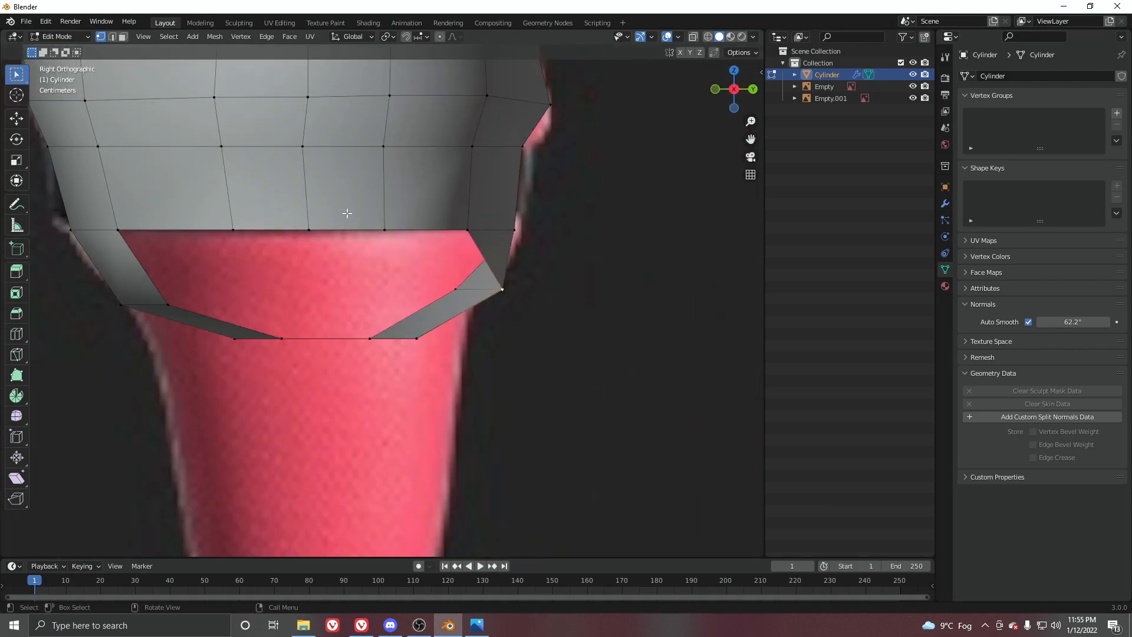
pyautogui.press('g')
pyautogui.click(580, 334)
# Move the remaining offset vertices of the crotch strip so both sides of the strip line up in the side view.
pyautogui.click(415, 345)
pyautogui.press('g')
pyautogui.click(368, 347)
pyautogui.keyDown('shift'); pyautogui.moveTo(268, 342); pyautogui.dragTo(376, 343, button='middle'); pyautogui.keyUp('shift')
pyautogui.click(384, 344)
pyautogui.press('g')
pyautogui.click(333, 348)
pyautogui.rightClick(328, 349)
pyautogui.click(278, 309)
pyautogui.press('g')
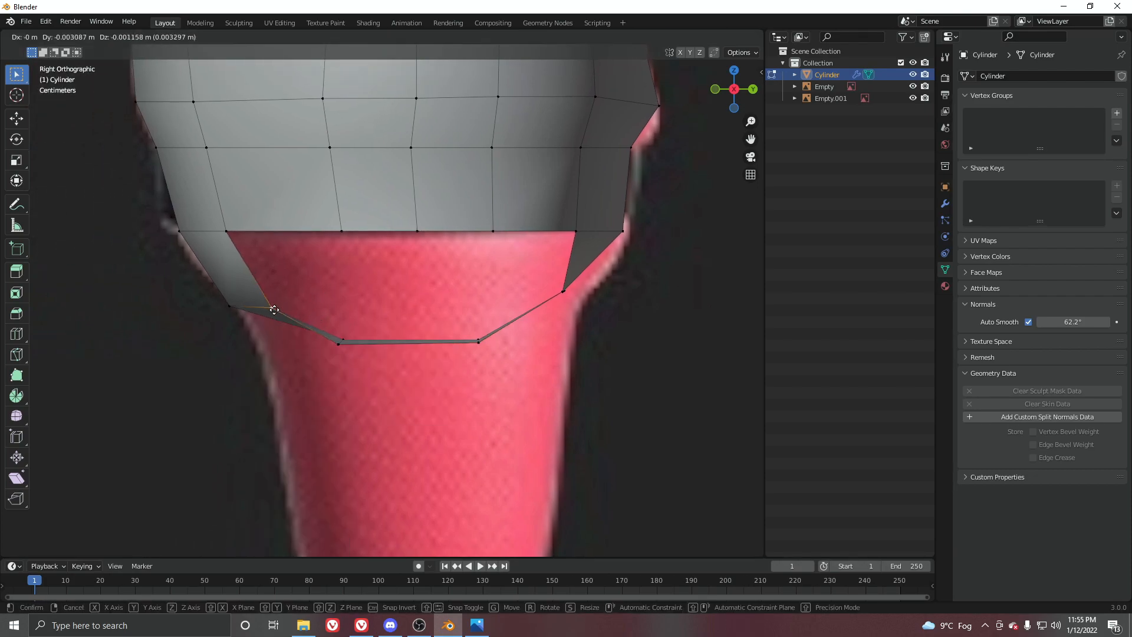
pyautogui.click(254, 310)
# In the front view, move the strip's outer vertices about 0.11 m toward the centre line and rotate them to narrow the crotch.
pyautogui.scroll(-7, 256, 310)
pyautogui.moveTo(257, 311); pyautogui.dragTo(406, 256, button='middle')
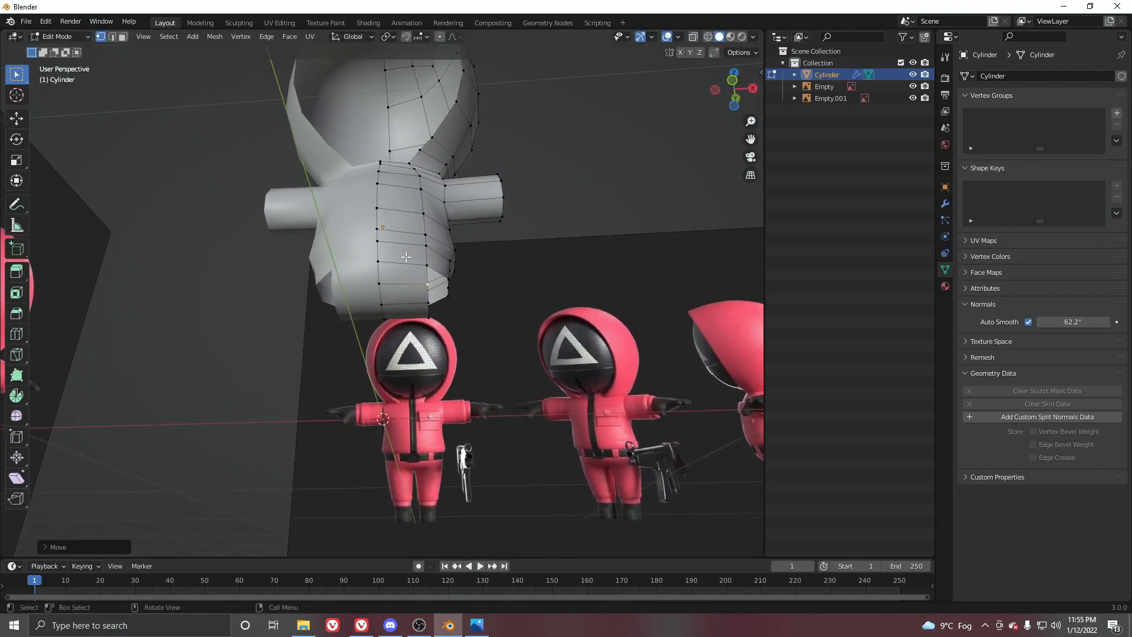
pyautogui.press('KP_1')
pyautogui.scroll(6, 446, 299)
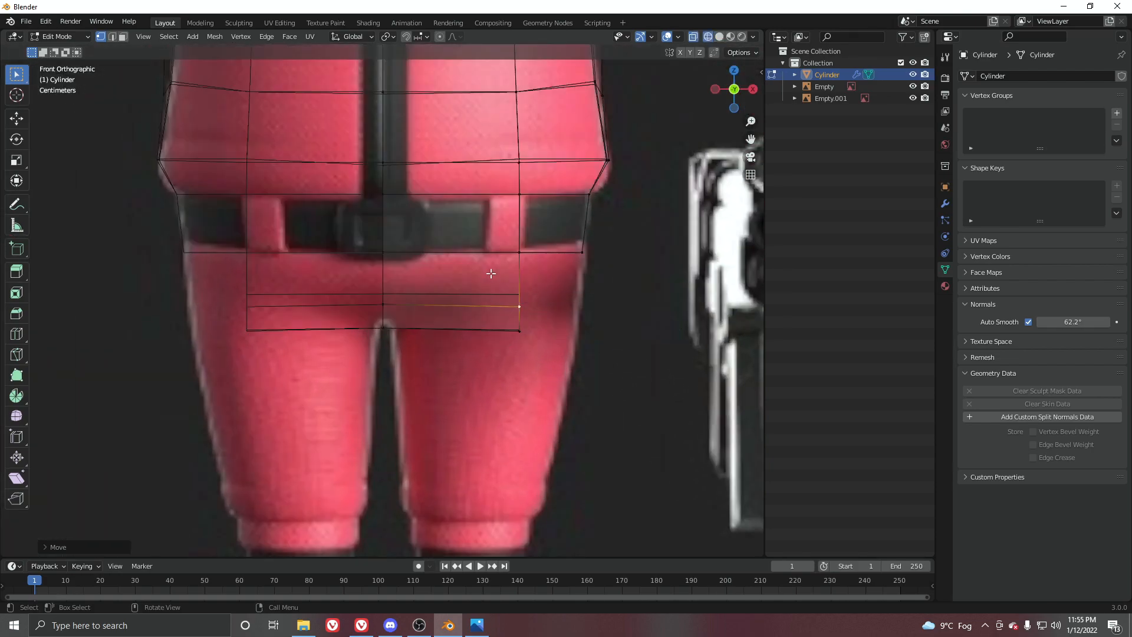
pyautogui.moveTo(533, 324); pyautogui.dragTo(533, 334)
pyautogui.press('g')
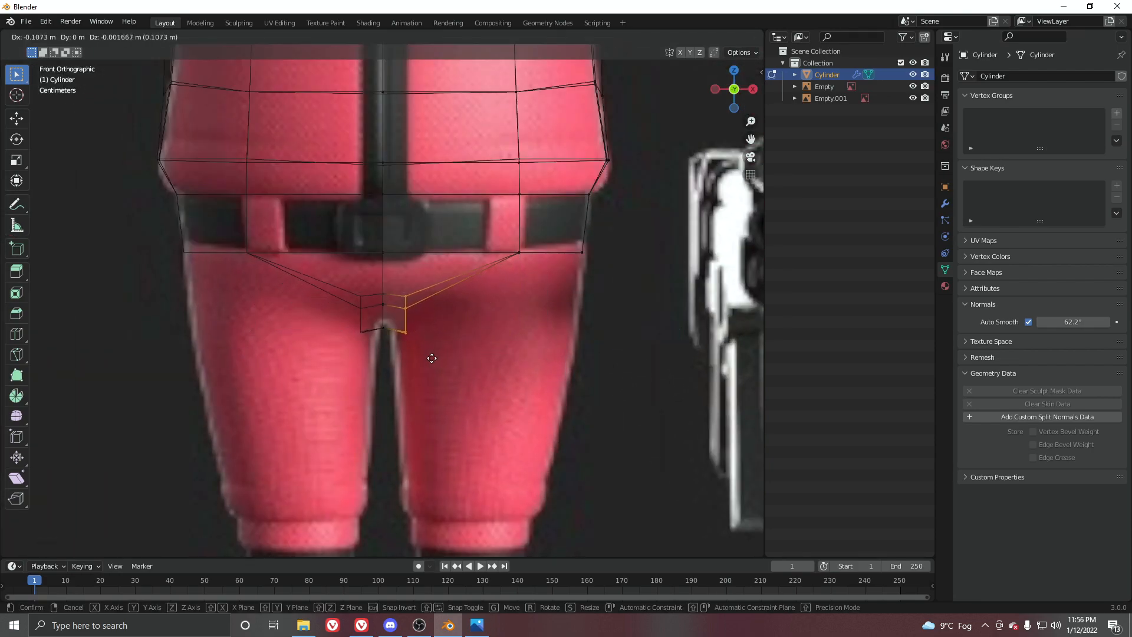
pyautogui.click(428, 355)
pyautogui.press('r')
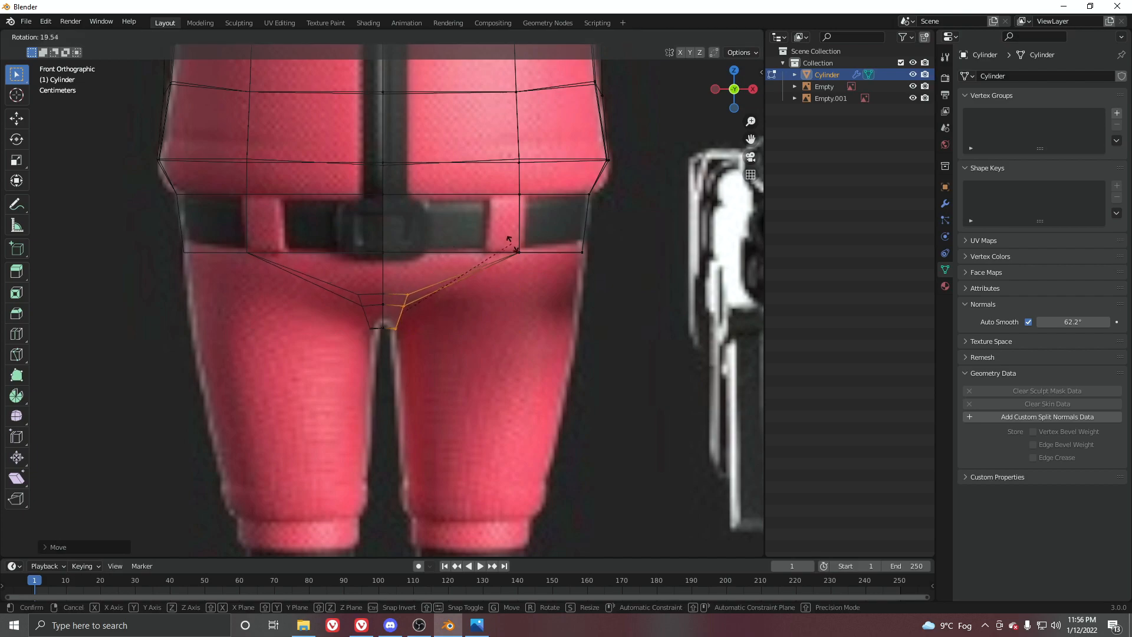
pyautogui.click(540, 290)
# In wireframe shading, move the crotch strip's middle vertices outward and upward toward the leg crease in the front view.
pyautogui.press('z')
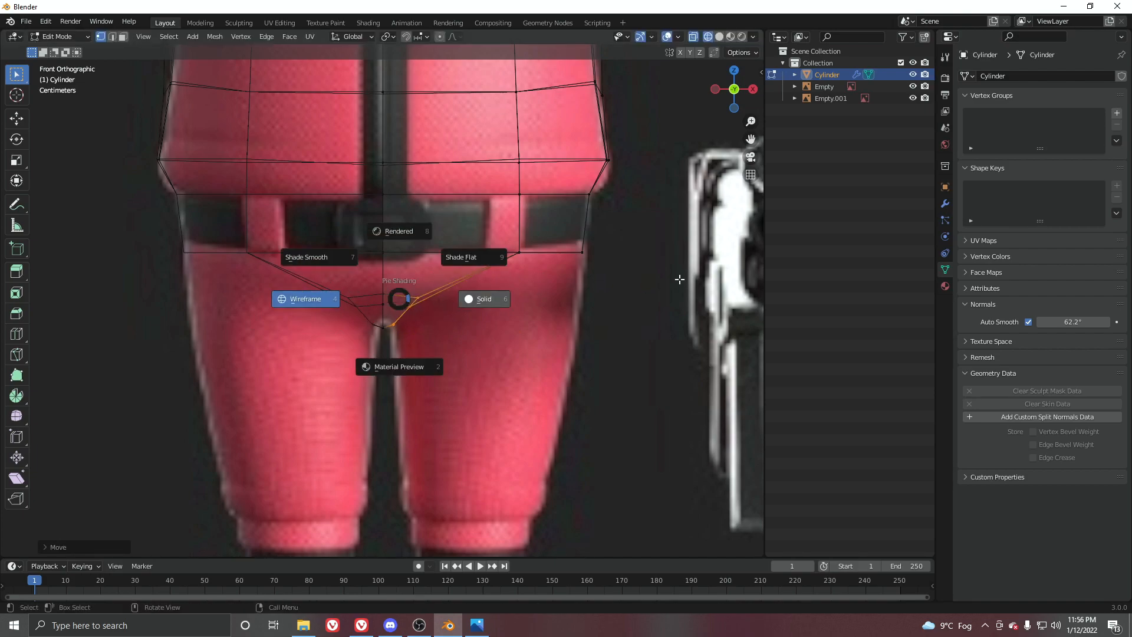
pyautogui.click(448, 307)
pyautogui.scroll(1, 463, 315)
pyautogui.press('z')
pyautogui.click(407, 301)
pyautogui.moveTo(399, 289); pyautogui.dragTo(444, 317)
pyautogui.press('g')
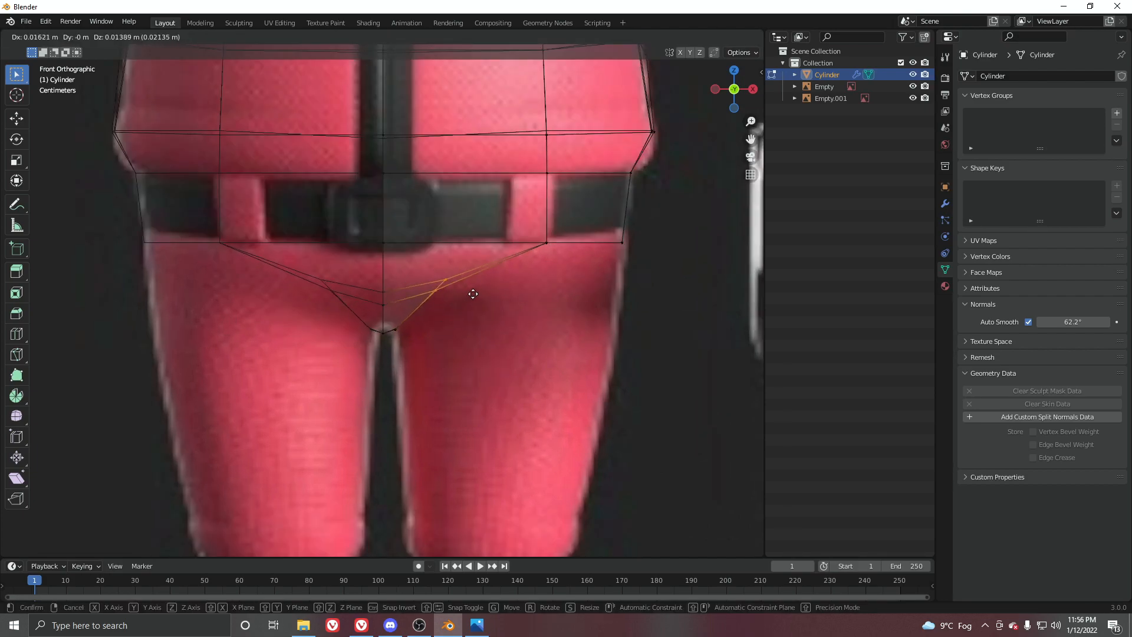
pyautogui.click(489, 292)
# Adjust the lower torso edge's vertices beneath the belt so the edge rises toward the outer hip.
pyautogui.moveTo(524, 221); pyautogui.dragTo(564, 253)
pyautogui.press('g')
pyautogui.click(564, 246)
pyautogui.moveTo(594, 214); pyautogui.dragTo(649, 249)
pyautogui.press('g')
pyautogui.click(649, 236)
pyautogui.moveTo(567, 218); pyautogui.dragTo(522, 253)
pyautogui.press('g')
pyautogui.click(518, 259)
# Examine the reshaped hips and crotch in solid shading from several angles.
pyautogui.press('z')
pyautogui.click(544, 260)
pyautogui.press('Tab')
pyautogui.scroll(-5, 544, 259)
pyautogui.moveTo(545, 262); pyautogui.dragTo(377, 256, button='middle')
pyautogui.press('KP_1')
pyautogui.press('Tab')
pyautogui.scroll(4, 566, 248)
pyautogui.scroll(2, 564, 217)
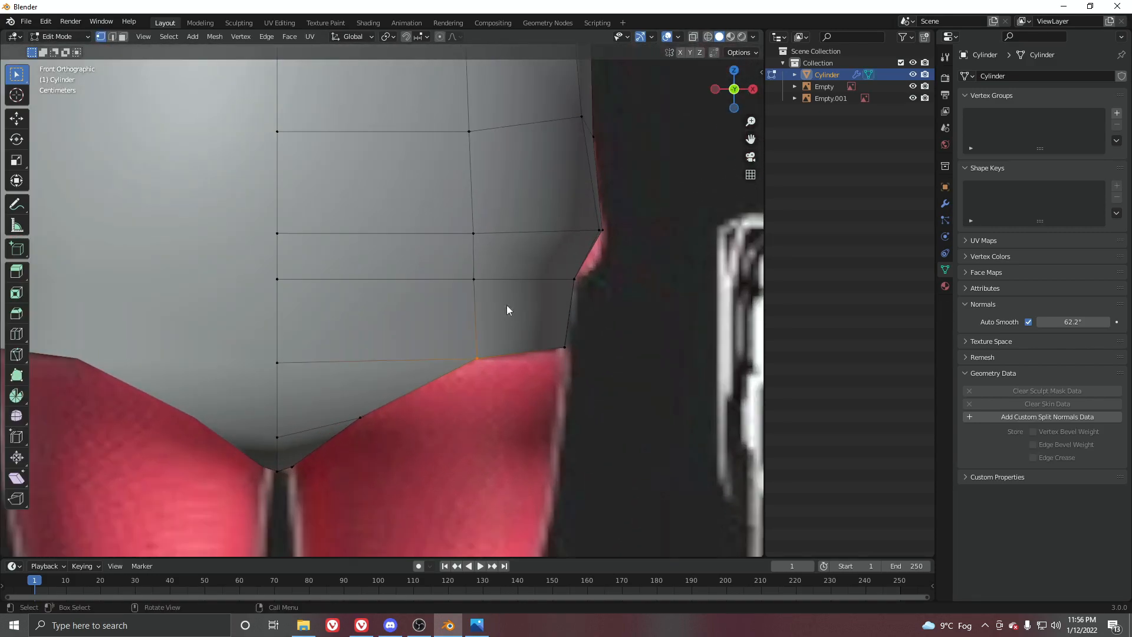
pyautogui.scroll(-1, 577, 257)
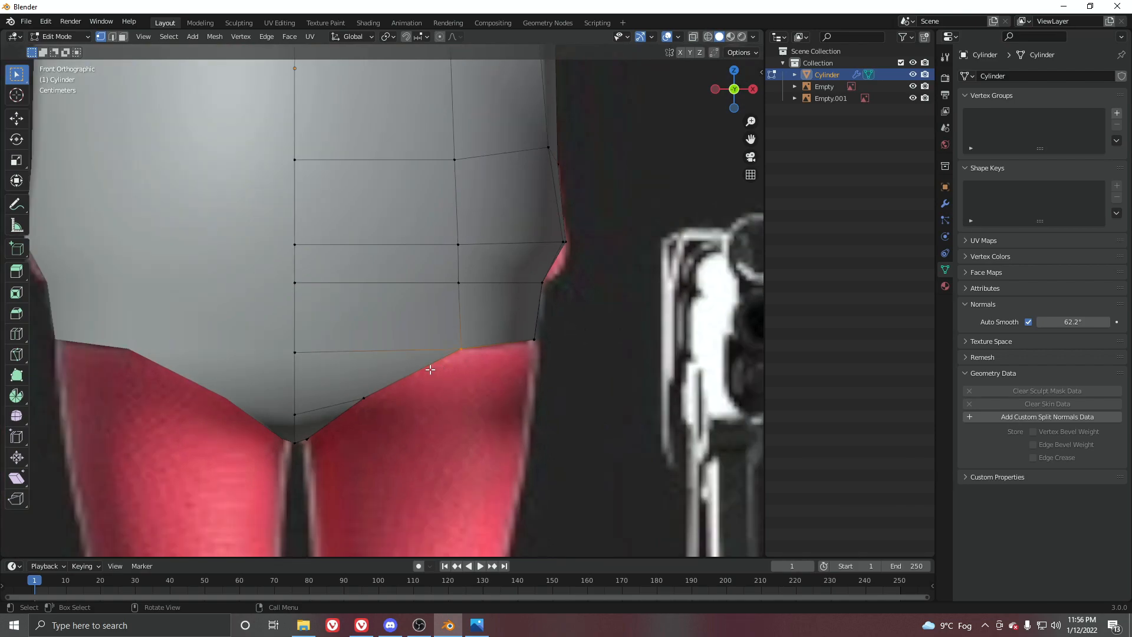
# Select the leg opening's edge loop and extrude it a short distance down in the front view.
pyautogui.moveTo(435, 383); pyautogui.dragTo(442, 198, button='middle')
pyautogui.press('KP_1')
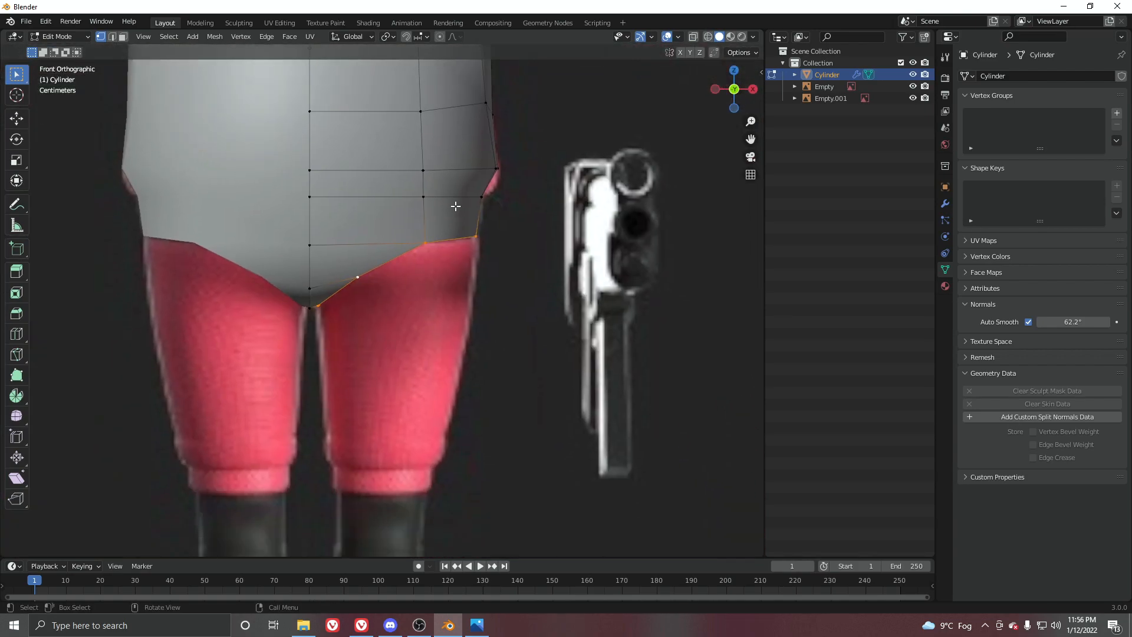
pyautogui.press('e')
pyautogui.click(458, 258)
# In wireframe shading, move the new leg loop's inner and middle vertices to fit the thigh in the reference.
pyautogui.press('z')
pyautogui.click(369, 342)
pyautogui.scroll(3, 318, 364)
pyautogui.moveTo(301, 406); pyautogui.dragTo(301, 406)
pyautogui.press('g')
pyautogui.click(305, 384)
pyautogui.moveTo(329, 298); pyautogui.dragTo(377, 374)
pyautogui.press('g')
pyautogui.click(381, 361)
pyautogui.moveTo(445, 268); pyautogui.dragTo(496, 320)
pyautogui.press('g')
pyautogui.click(495, 327)
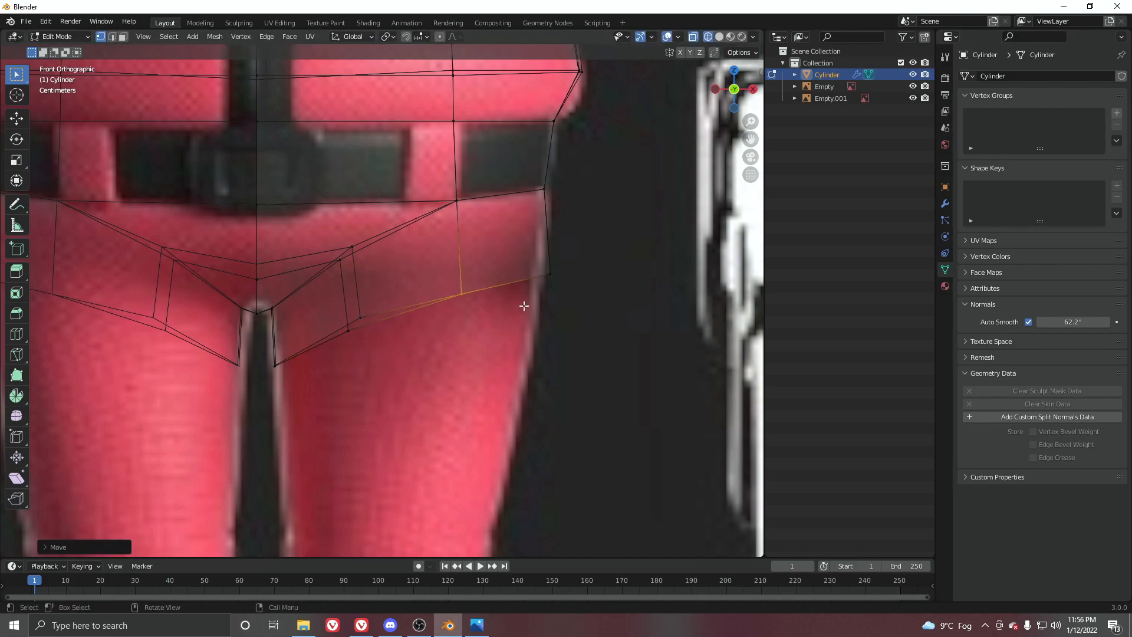
# Move the leg loop's outermost vertices onto the thigh outline and fine-tune the middle ones to even out its slope.
pyautogui.moveTo(528, 253); pyautogui.dragTo(565, 294)
pyautogui.press('g')
pyautogui.click(550, 306)
pyautogui.moveTo(445, 284); pyautogui.dragTo(480, 321)
pyautogui.press('g')
pyautogui.click(480, 326)
pyautogui.rightClick(480, 326)
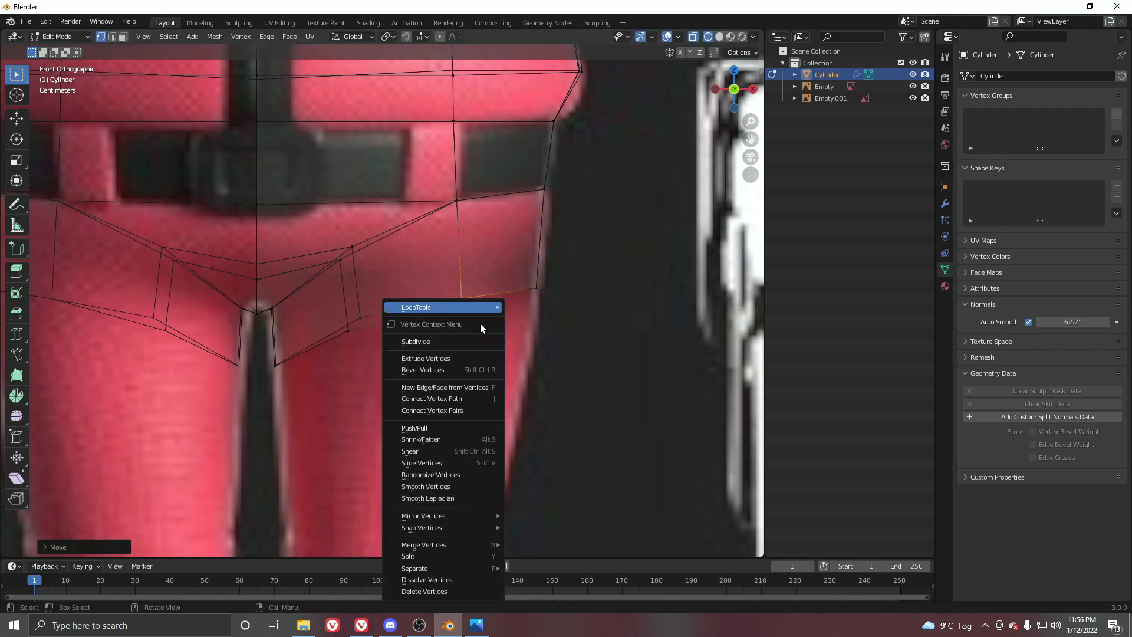
pyautogui.moveTo(353, 310); pyautogui.dragTo(363, 324)
pyautogui.press('g')
pyautogui.click(356, 331)
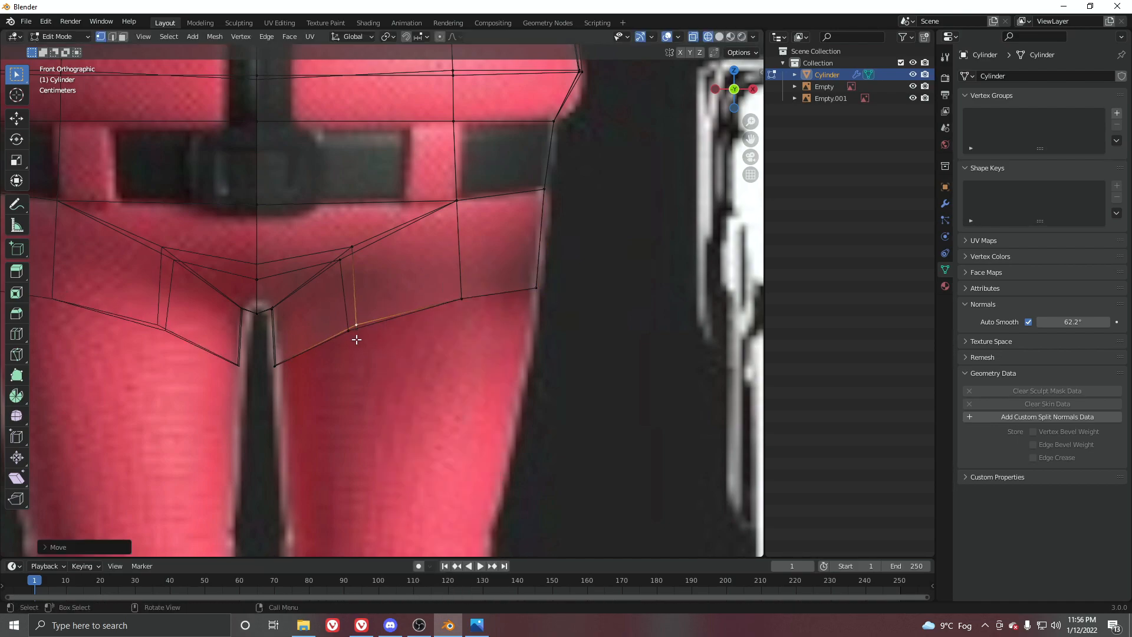
# Select the lower leg loop and extrude it down toward the trouser cuff.
pyautogui.keyDown('alt'); pyautogui.click(401, 322); pyautogui.keyUp('alt')
pyautogui.scroll(-2, 400, 321)
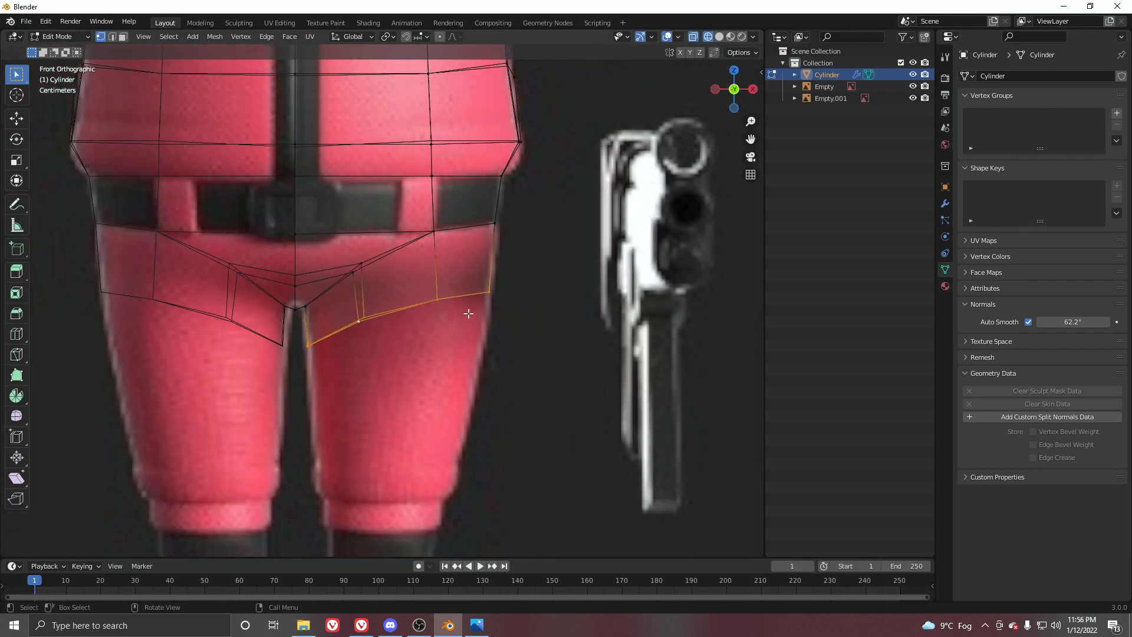
pyautogui.press('g')
pyautogui.click(482, 461)
pyautogui.keyDown('shift'); pyautogui.moveTo(448, 453); pyautogui.dragTo(472, 331, button='middle'); pyautogui.keyUp('shift')
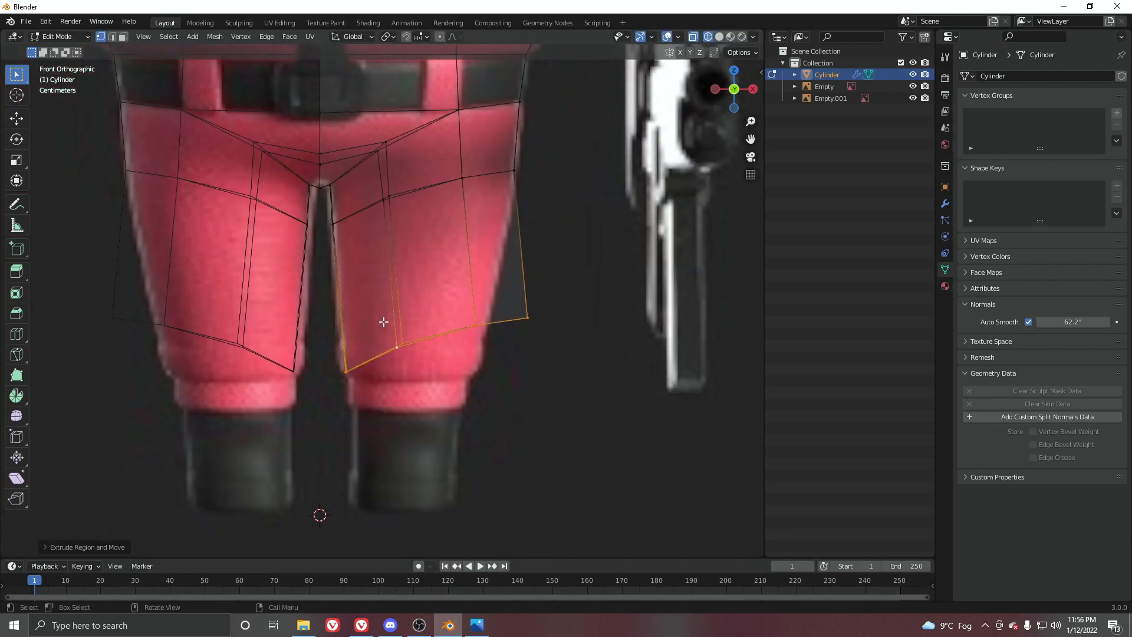
# Move the bottom leg loop's vertices level with each other just above the cuff, fitting the outer one to the reference.
pyautogui.moveTo(382, 322); pyautogui.dragTo(424, 382)
pyautogui.press('g')
pyautogui.click(424, 413)
pyautogui.moveTo(472, 293); pyautogui.dragTo(514, 354)
pyautogui.press('g')
pyautogui.click(476, 401)
pyautogui.moveTo(374, 361); pyautogui.dragTo(419, 397)
pyautogui.press('g')
pyautogui.click(408, 395)
pyautogui.moveTo(502, 289); pyautogui.dragTo(564, 365)
pyautogui.press('g')
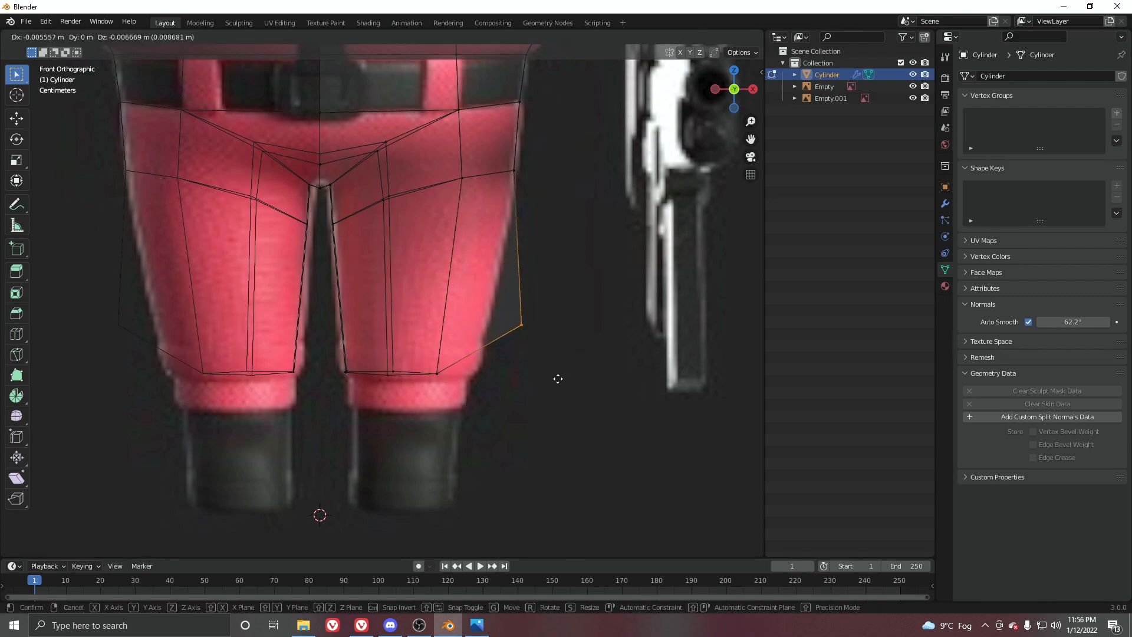
pyautogui.click(519, 419)
# Shade the mesh smooth in Object Mode and set the Auto Smooth angle to 114°.
pyautogui.press('z')
pyautogui.click(681, 316)
pyautogui.press('Tab')
pyautogui.scroll(-5, 417, 280)
pyautogui.moveTo(443, 313)
pyautogui.mouseDown(button='middle')
pyautogui.moveTo(416, 278)
pyautogui.moveTo(436, 255)
pyautogui.moveTo(447, 302)
pyautogui.mouseUp(button='middle')
pyautogui.rightClick(436, 254)
pyautogui.click(437, 254)
pyautogui.scroll(3, 447, 302)
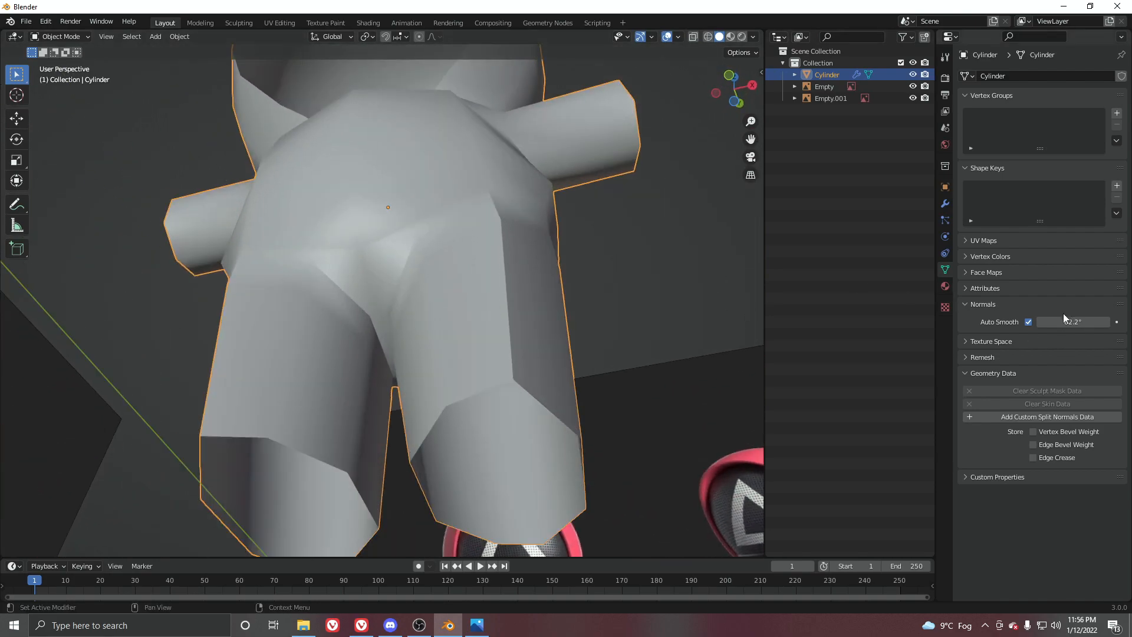
pyautogui.moveTo(1073, 322); pyautogui.dragTo(1106, 321)
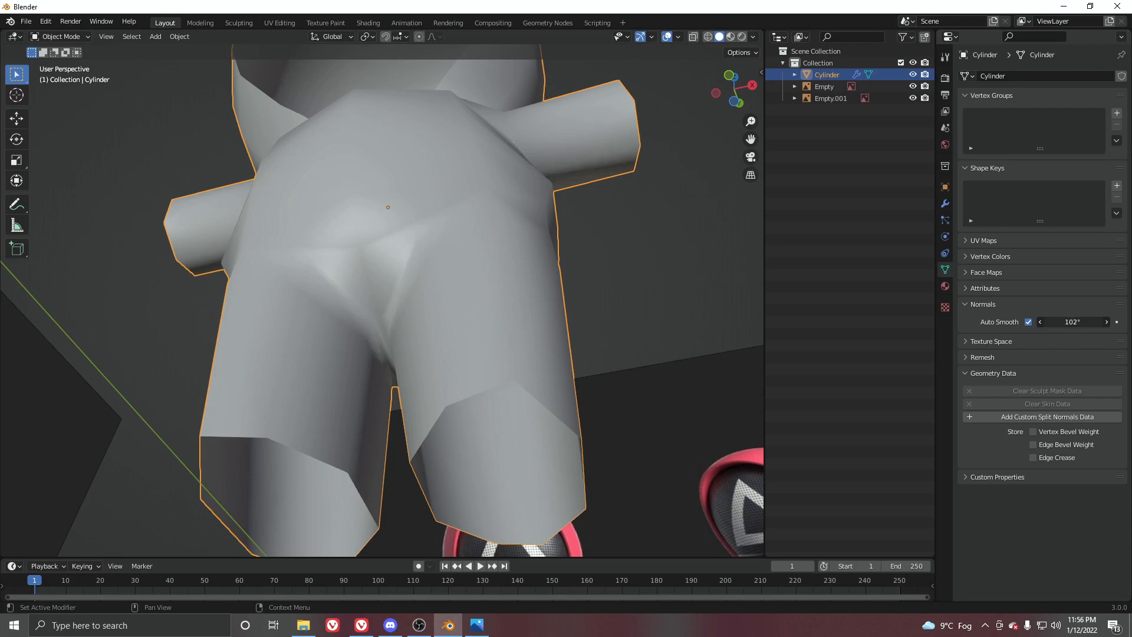
# In the right side view, select the upper thigh loop and scale it narrower along the Y axis.
pyautogui.scroll(-3, 519, 307)
pyautogui.moveTo(519, 306); pyautogui.dragTo(420, 301, button='middle')
pyautogui.press('Tab')
pyautogui.scroll(1, 420, 301)
pyautogui.press('KP_3')
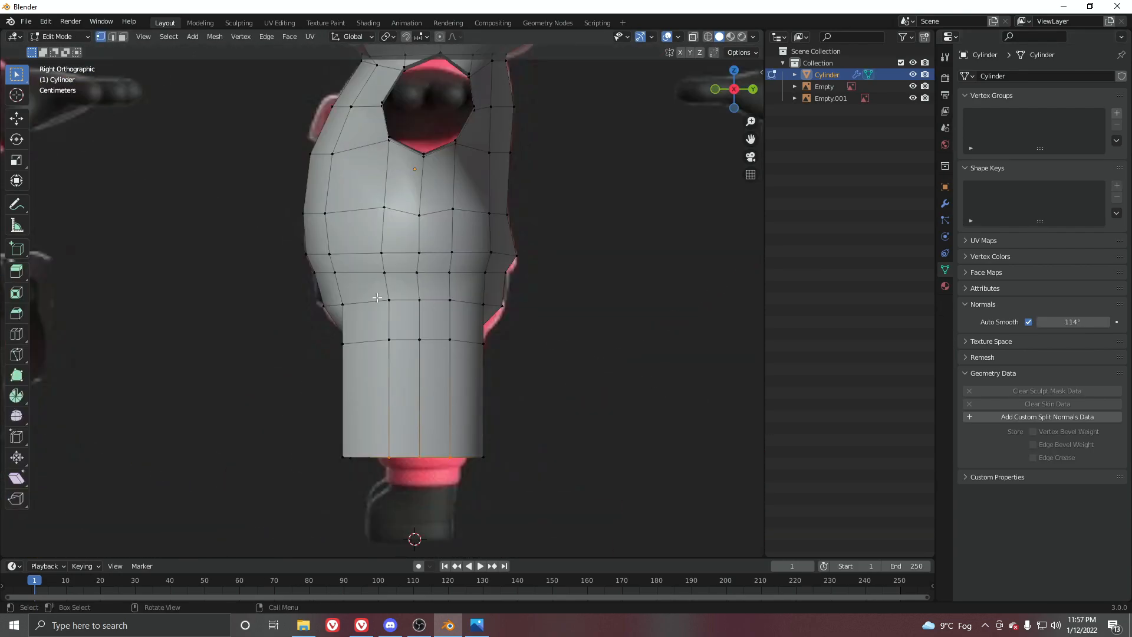
pyautogui.keyDown('shift'); pyautogui.moveTo(449, 339); pyautogui.dragTo(427, 308, button='middle'); pyautogui.keyUp('shift')
pyautogui.scroll(1, 427, 308)
pyautogui.press('z')
pyautogui.press('z')
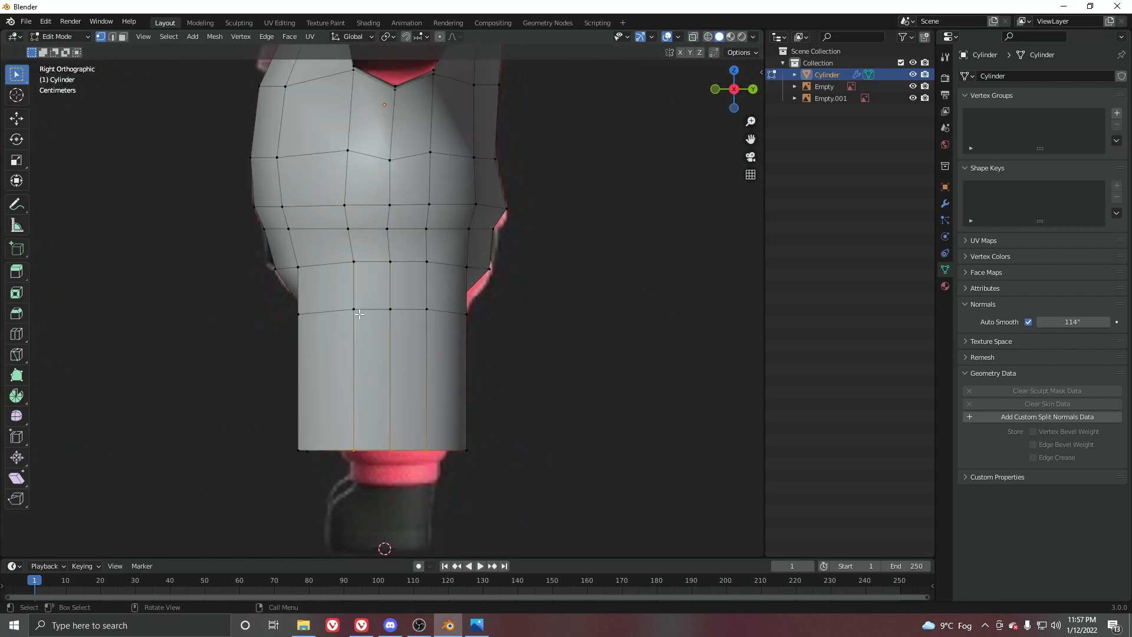
pyautogui.hotkey('alt', 'z')
pyautogui.hotkey('alt', 'z')
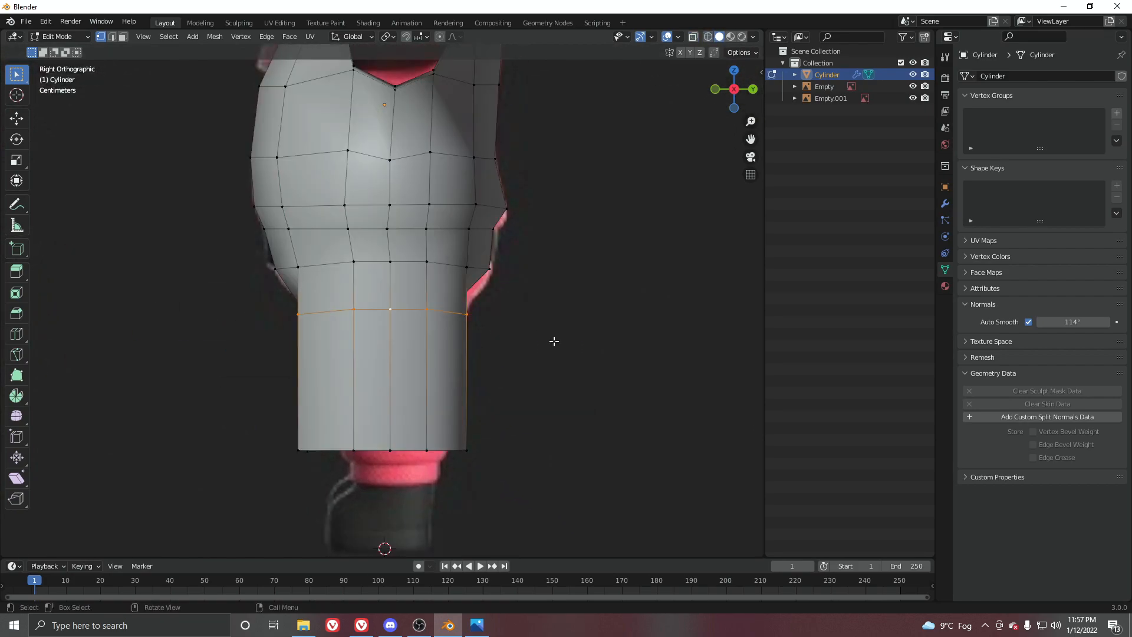
pyautogui.press('s')
pyautogui.press('y')
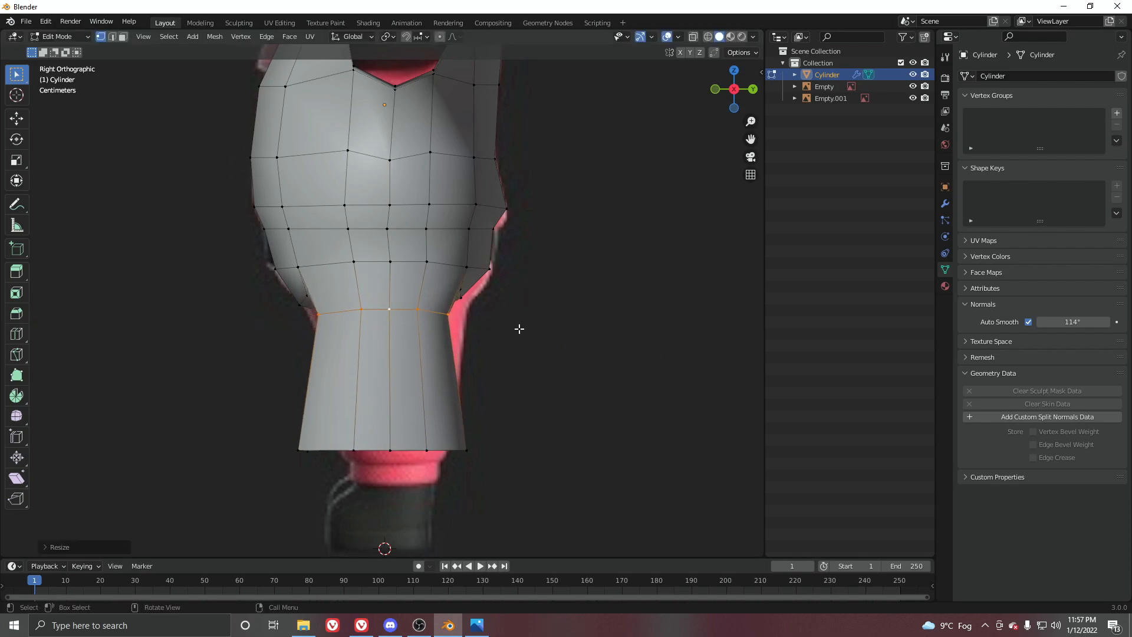
pyautogui.click(520, 329)
# Move the thigh loop and scale it along Y to fit the reference leg with X-ray on.
pyautogui.hotkey('alt', 'z')
pyautogui.scroll(3, 427, 372)
pyautogui.press('g')
pyautogui.click(441, 340)
pyautogui.press('s')
pyautogui.press('y')
pyautogui.click(577, 356)
pyautogui.press('g')
pyautogui.click(560, 360)
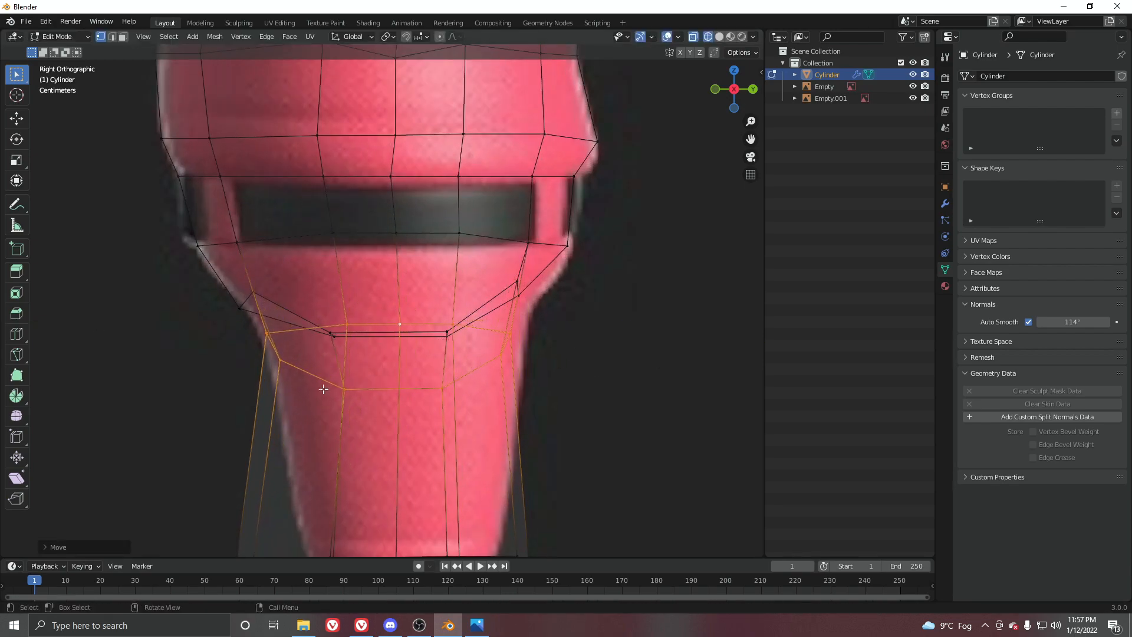
# Select the bottom leg loop, narrow it along the Y axis and move it onto the trouser hem in the side view.
pyautogui.scroll(-4, 428, 387)
pyautogui.moveTo(177, 321); pyautogui.dragTo(537, 426)
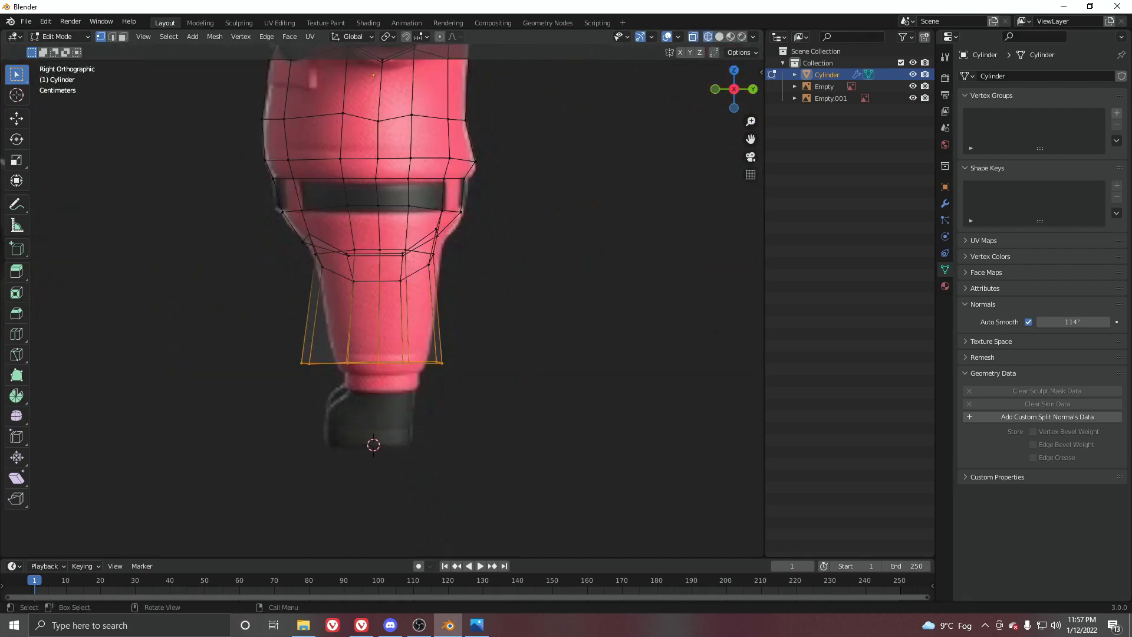
pyautogui.press('s')
pyautogui.press('y')
pyautogui.click(466, 378)
pyautogui.press('g')
pyautogui.click(472, 377)
pyautogui.press('s')
pyautogui.press('y')
pyautogui.click(486, 385)
pyautogui.press('h')
pyautogui.hotkey('alt', 'h')
pyautogui.press('g')
pyautogui.click(468, 383)
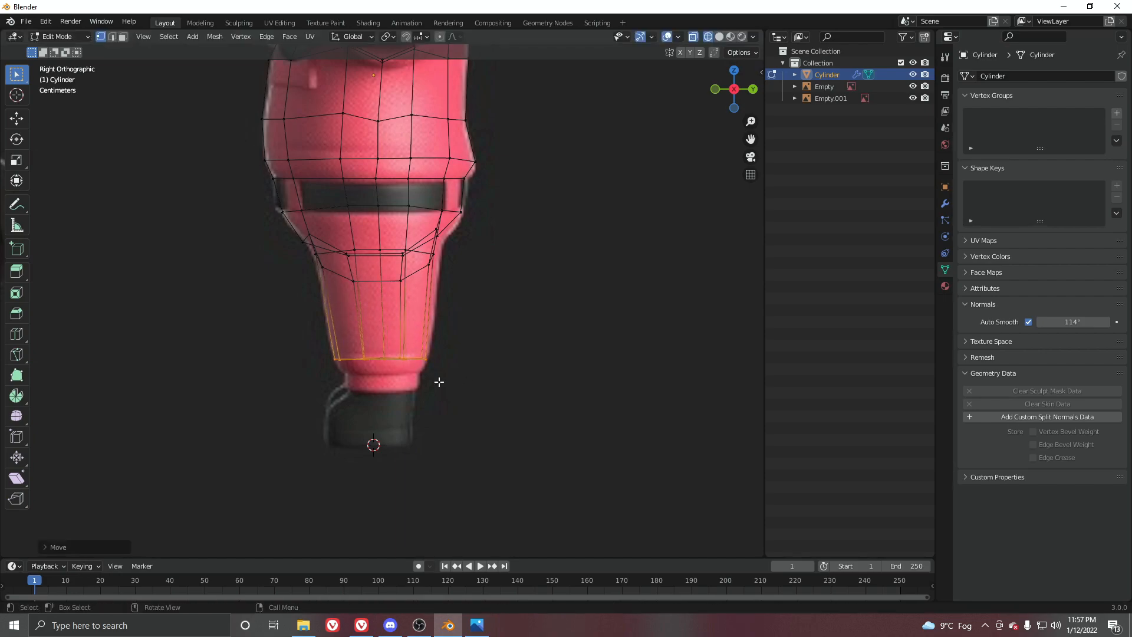
# Move the rear vertices of the crotch, hip and belt line to follow the reference's back outline in the side view.
pyautogui.scroll(10, 371, 323)
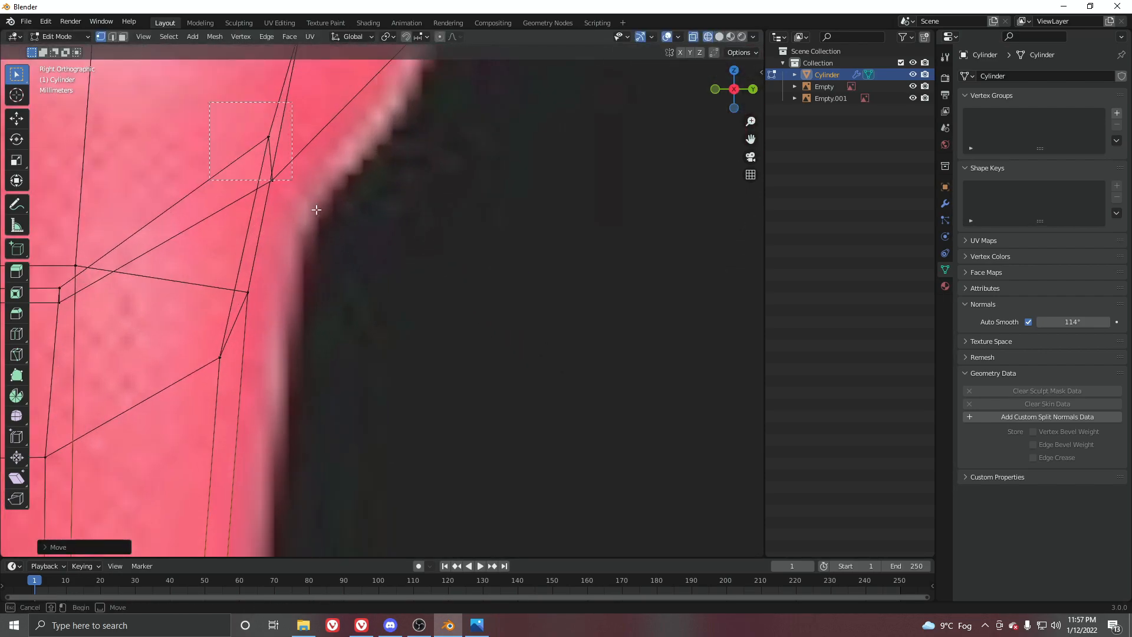
pyautogui.scroll(-6, 307, 197)
pyautogui.press('g')
pyautogui.click(368, 376)
pyautogui.keyDown('shift'); pyautogui.moveTo(354, 272); pyautogui.dragTo(322, 390, button='middle'); pyautogui.keyUp('shift')
pyautogui.moveTo(296, 273); pyautogui.dragTo(385, 323)
pyautogui.press('g')
pyautogui.click(388, 325)
pyautogui.keyDown('shift'); pyautogui.moveTo(384, 236); pyautogui.dragTo(389, 319, button='middle'); pyautogui.keyUp('shift')
pyautogui.press('g')
pyautogui.click(400, 324)
pyautogui.scroll(-2, 323, 358)
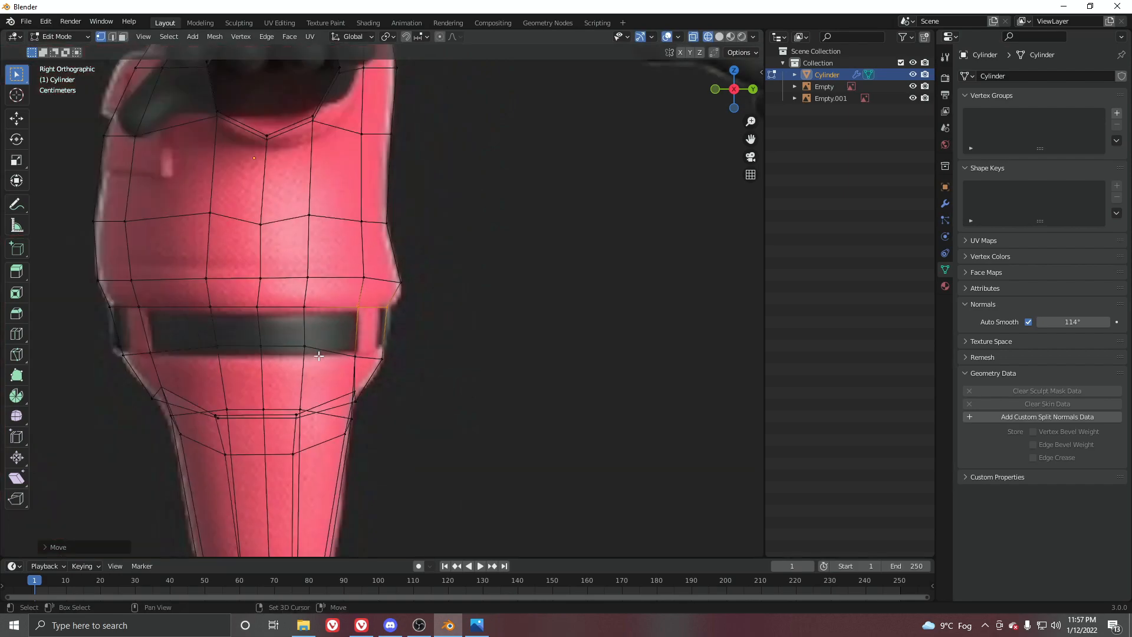
# Move the front vertices around the belt and lower waist to follow the reference's front outline in the side view.
pyautogui.keyDown('shift'); pyautogui.moveTo(322, 358); pyautogui.dragTo(360, 306, button='middle'); pyautogui.keyUp('shift')
pyautogui.scroll(3, 361, 307)
pyautogui.moveTo(345, 323); pyautogui.dragTo(345, 324)
pyautogui.press('g')
pyautogui.click(337, 299)
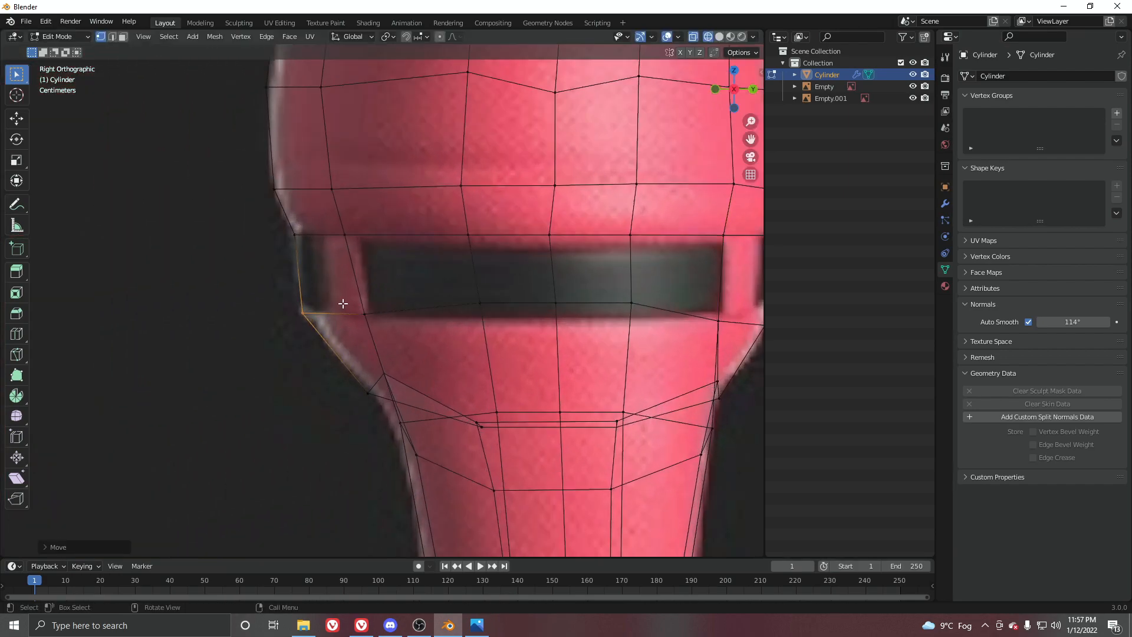
pyautogui.keyDown('shift'); pyautogui.moveTo(367, 325); pyautogui.dragTo(285, 270, button='middle'); pyautogui.keyUp('shift')
pyautogui.scroll(-1, 285, 270)
pyautogui.press('g')
pyautogui.click(347, 283)
pyautogui.press('g')
pyautogui.click(368, 332)
# In solid shading, slide two of the mesh's vertices along their edges to even out the topology.
pyautogui.press('z')
pyautogui.click(455, 316)
pyautogui.moveTo(440, 321)
pyautogui.mouseDown(button='middle')
pyautogui.moveTo(465, 291)
pyautogui.moveTo(545, 285)
pyautogui.mouseUp(button='middle')
pyautogui.moveTo(379, 303)
pyautogui.mouseDown(button='middle')
pyautogui.moveTo(374, 245)
pyautogui.moveTo(434, 267)
pyautogui.moveTo(355, 296)
pyautogui.moveTo(449, 300)
pyautogui.moveTo(461, 246)
pyautogui.moveTo(342, 278)
pyautogui.moveTo(391, 284)
pyautogui.moveTo(342, 307)
pyautogui.mouseUp(button='middle')
pyautogui.scroll(1, 466, 241)
pyautogui.click(480, 230)
pyautogui.press('g')
pyautogui.press('g')
pyautogui.click(479, 200)
pyautogui.press('g')
pyautogui.press('g')
pyautogui.click(407, 229)
pyautogui.press('KP_1')
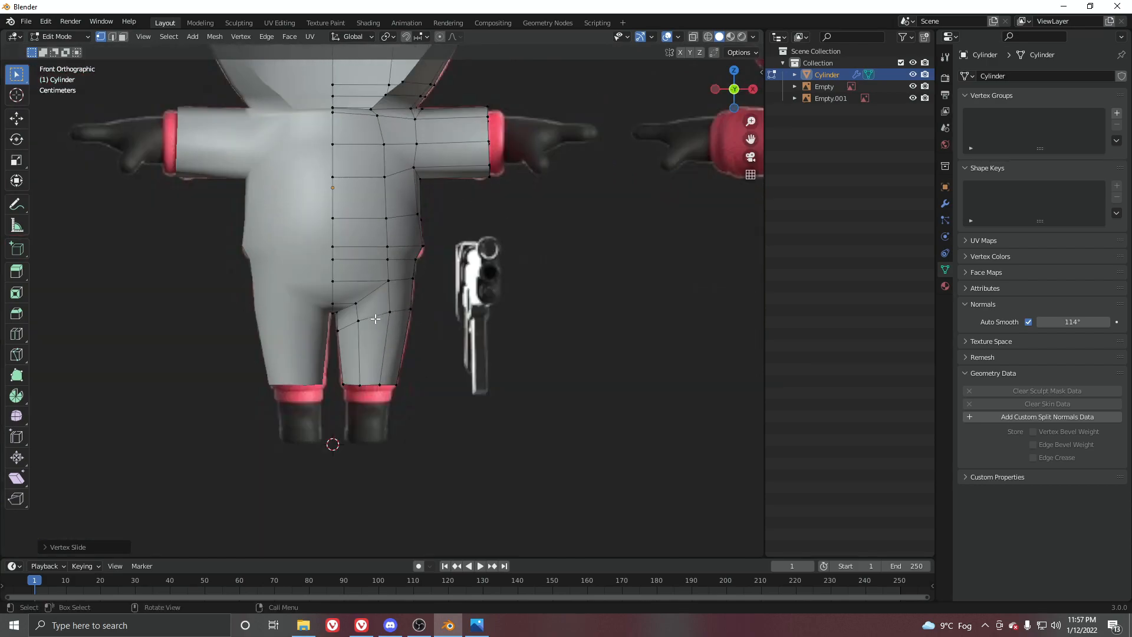
# In wireframe front view, select the bottom leg loop, then scale and shift it to fit the reference's trouser hem.
pyautogui.scroll(2, 326, 342)
pyautogui.press('z')
pyautogui.click(235, 326)
pyautogui.scroll(2, 389, 377)
pyautogui.keyDown('shift'); pyautogui.moveTo(391, 404); pyautogui.dragTo(408, 324, button='middle'); pyautogui.keyUp('shift')
pyautogui.moveTo(310, 313)
pyautogui.mouseDown()
pyautogui.moveTo(334, 335)
pyautogui.moveTo(492, 358)
pyautogui.mouseUp()
pyautogui.press('s')
pyautogui.press('g')
pyautogui.press('x')
pyautogui.click(472, 386)
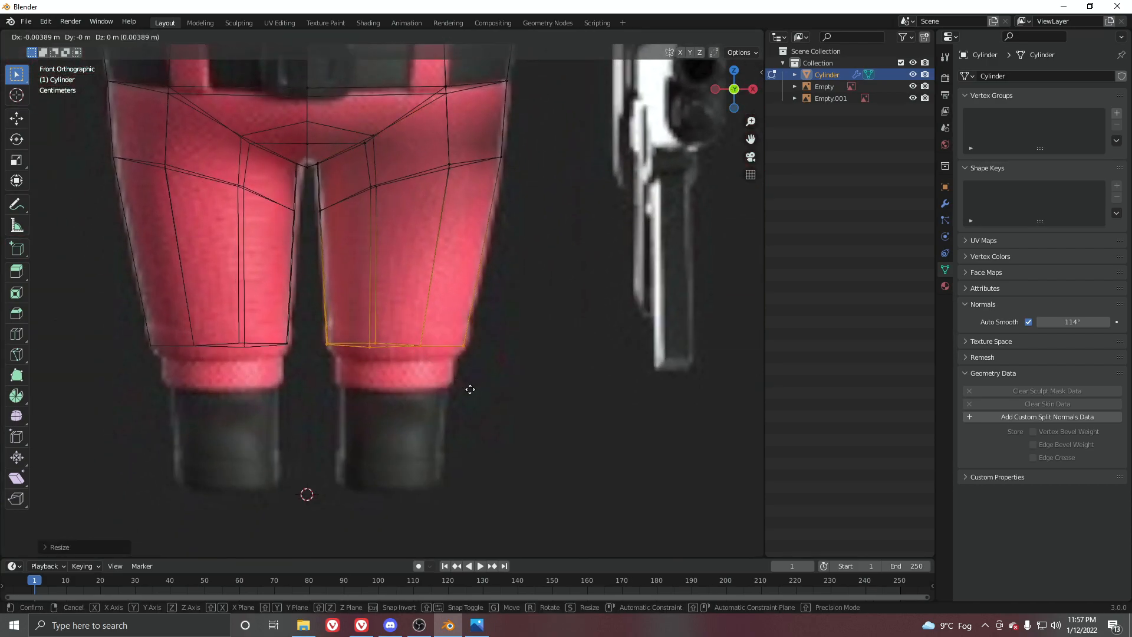
pyautogui.press('g')
pyautogui.press('z')
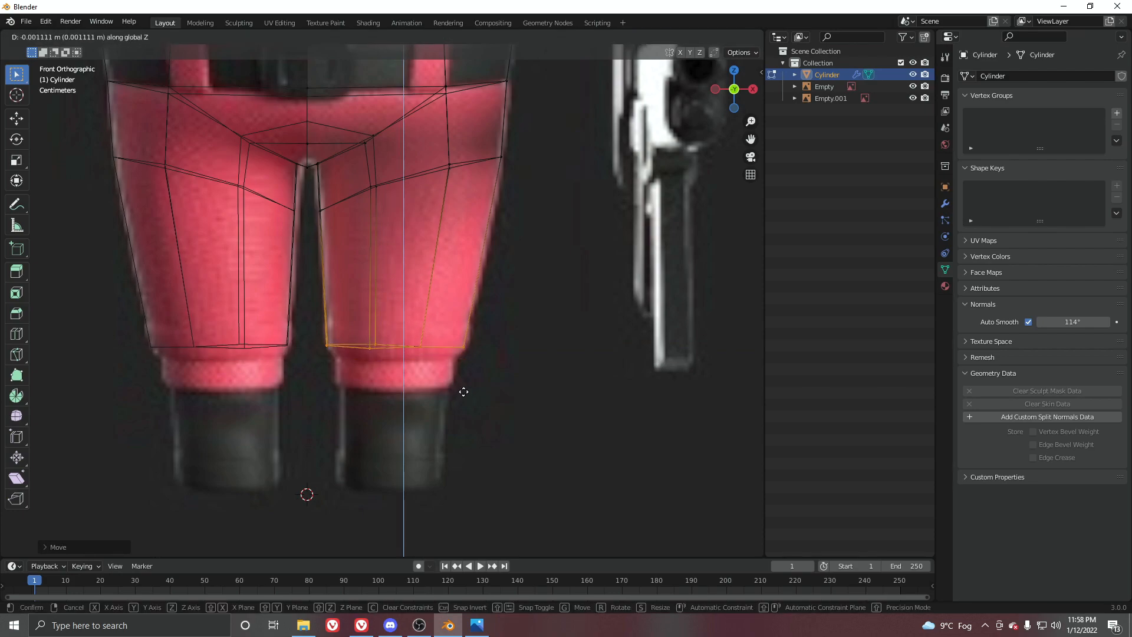
pyautogui.rightClick(464, 392)
# Extrude the bottom leg loop down to the top of the cuff and scale it in to about 0.86.
pyautogui.scroll(2, 466, 392)
pyautogui.click(459, 390)
pyautogui.press('e')
pyautogui.press('s')
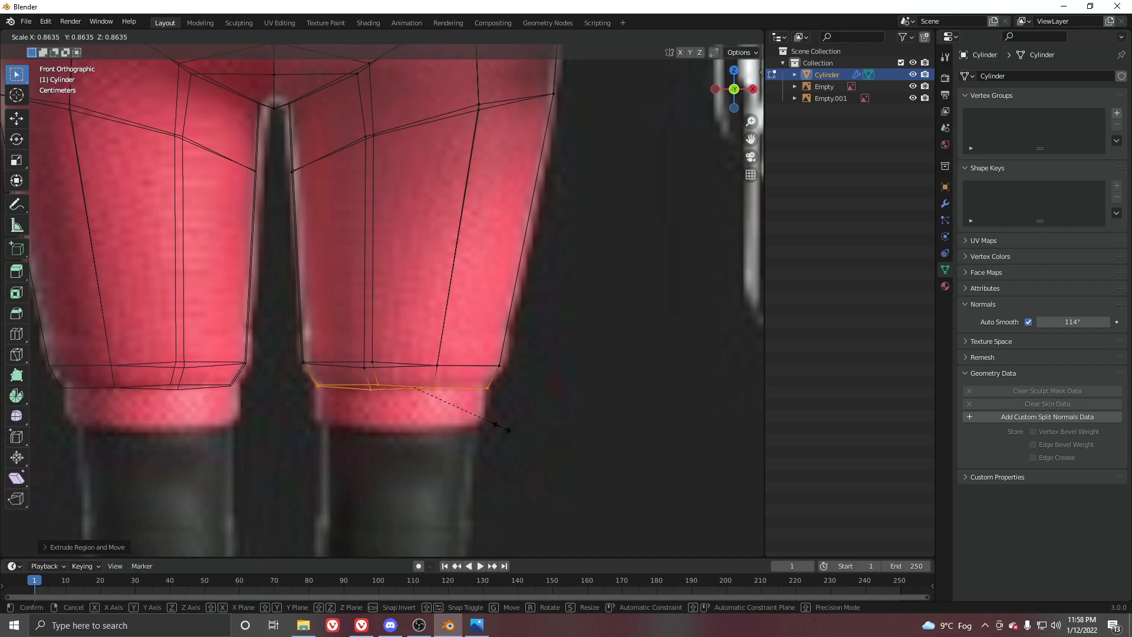
pyautogui.click(501, 425)
pyautogui.press('KP_3')
pyautogui.scroll(2, 499, 407)
pyautogui.press('g')
pyautogui.press('z')
pyautogui.rightClick(579, 377)
pyautogui.press('KP_1')
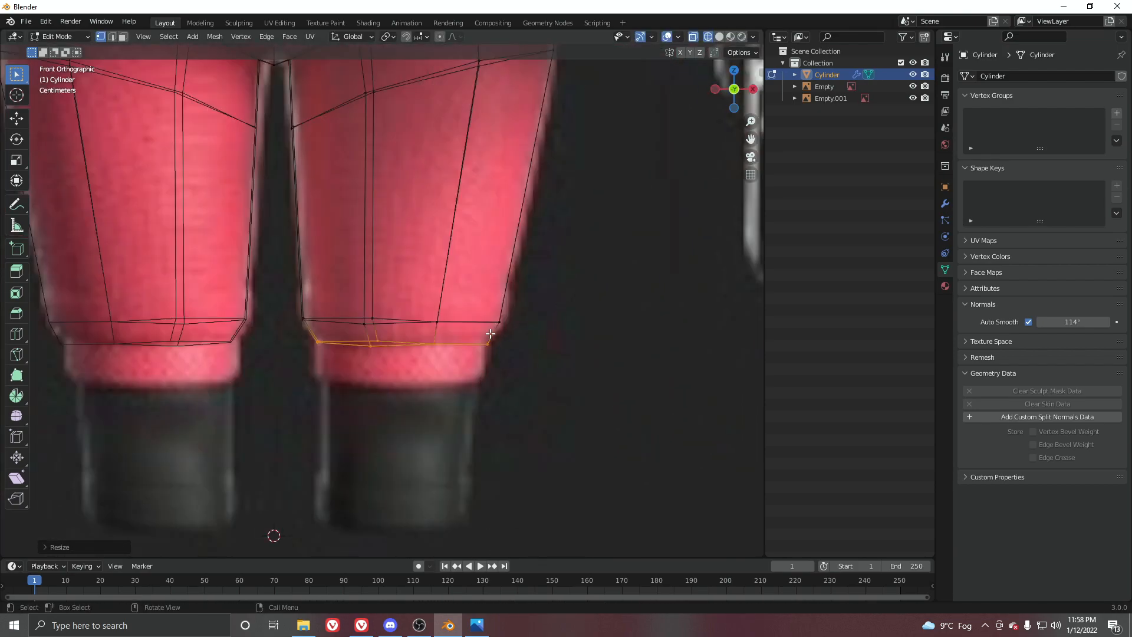
# Extrude the loop straight down along Z to form the trouser cuff.
pyautogui.press('g')
pyautogui.press('z')
pyautogui.click(489, 371)
pyautogui.moveTo(526, 424)
pyautogui.keyDown('shift'); pyautogui.mouseDown(button='middle')
pyautogui.moveTo(525, 344)
pyautogui.moveTo(503, 424)
pyautogui.moveTo(407, 379)
pyautogui.mouseUp(button='middle'); pyautogui.keyUp('shift')
pyautogui.scroll(3, 525, 344)
pyautogui.press('z')
pyautogui.click(584, 354)
pyautogui.moveTo(584, 355); pyautogui.dragTo(369, 362, button='middle')
pyautogui.press('KP_1')
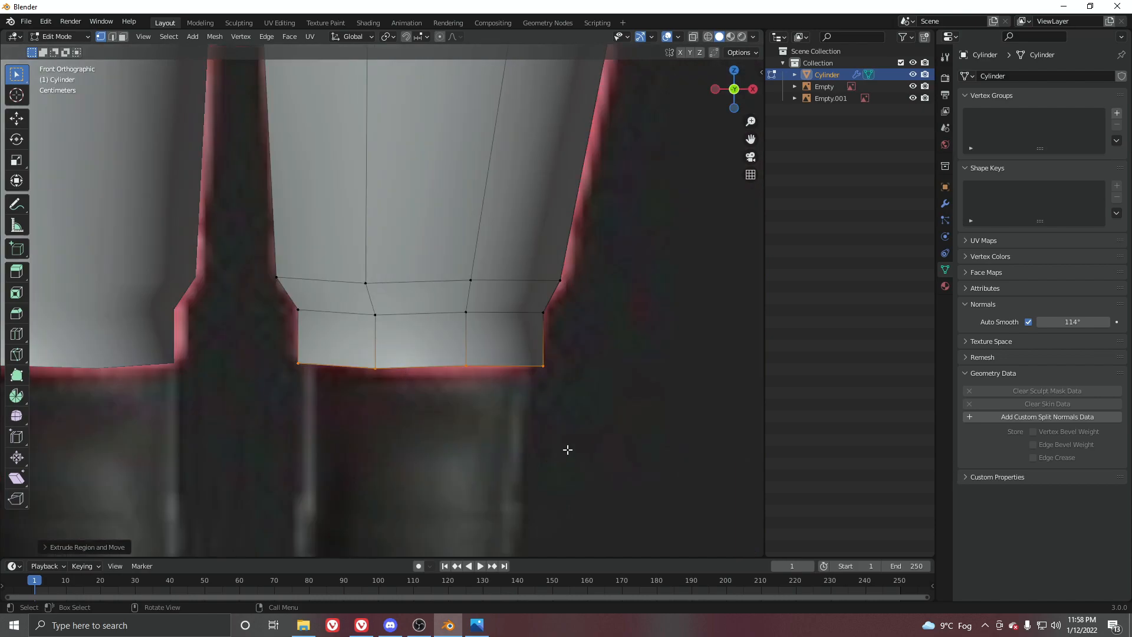
# Flatten the cuff's bottom loop by scaling it to 0 along Z and move it vertically to the cuff's lower edge.
pyautogui.press('s')
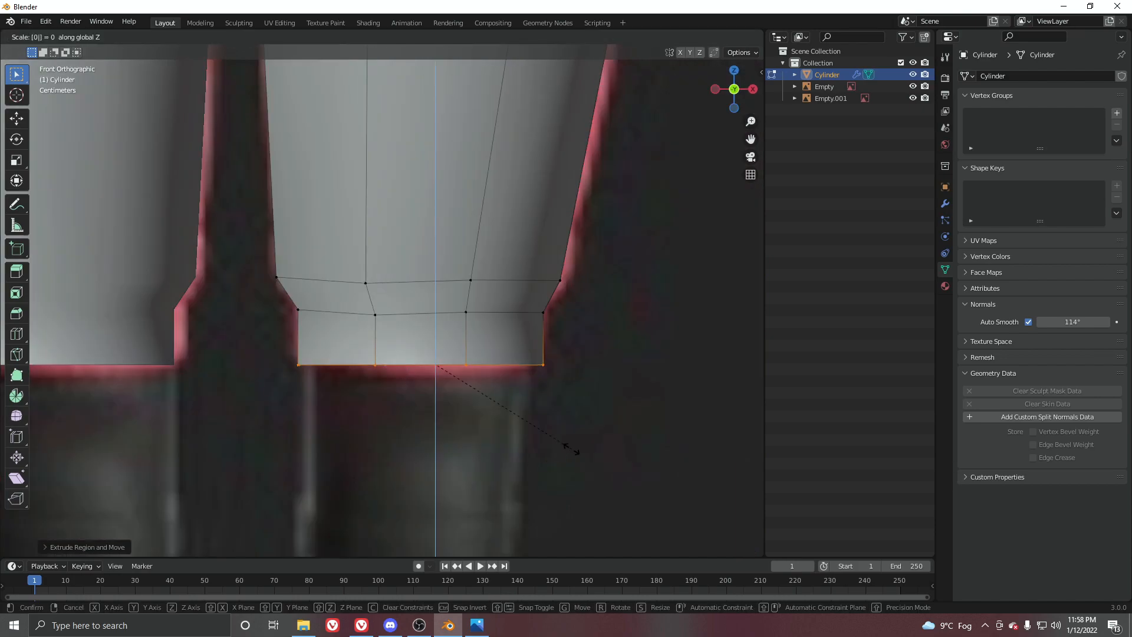
pyautogui.press('Return')
pyautogui.hotkey('alt', 'z')
pyautogui.press('g')
pyautogui.press('z')
pyautogui.click(415, 373)
# Examine the body's shape and compare its mesh with the front reference in solid and wireframe shading.
pyautogui.scroll(-6, 415, 370)
pyautogui.hotkey('alt', 'z')
pyautogui.press('Tab')
pyautogui.scroll(-3, 329, 249)
pyautogui.keyDown('shift'); pyautogui.moveTo(353, 177); pyautogui.dragTo(406, 331, button='middle'); pyautogui.keyUp('shift')
pyautogui.press('q')
pyautogui.click(352, 328)
pyautogui.press('q')
pyautogui.click(347, 341)
pyautogui.press('KP_1')
pyautogui.scroll(3, 426, 327)
pyautogui.keyDown('shift'); pyautogui.moveTo(390, 371); pyautogui.dragTo(383, 309, button='middle'); pyautogui.keyUp('shift')
pyautogui.hotkey('ctrl', 'Tab')
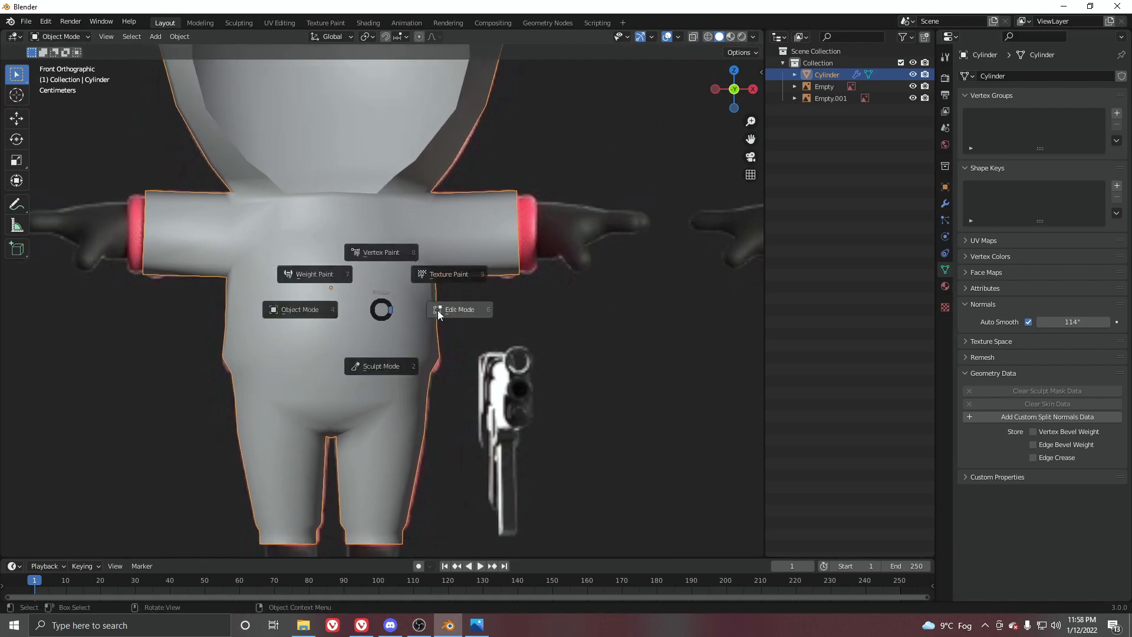
pyautogui.click(417, 311)
pyautogui.scroll(2, 448, 354)
pyautogui.hotkey('shift', 'z')
pyautogui.keyDown('shift'); pyautogui.moveTo(448, 419); pyautogui.dragTo(435, 376, button='middle'); pyautogui.keyUp('shift')
pyautogui.scroll(-4, 389, 284)
pyautogui.keyDown('shift'); pyautogui.moveTo(388, 279); pyautogui.dragTo(410, 344, button='middle'); pyautogui.keyUp('shift')
pyautogui.press('z')
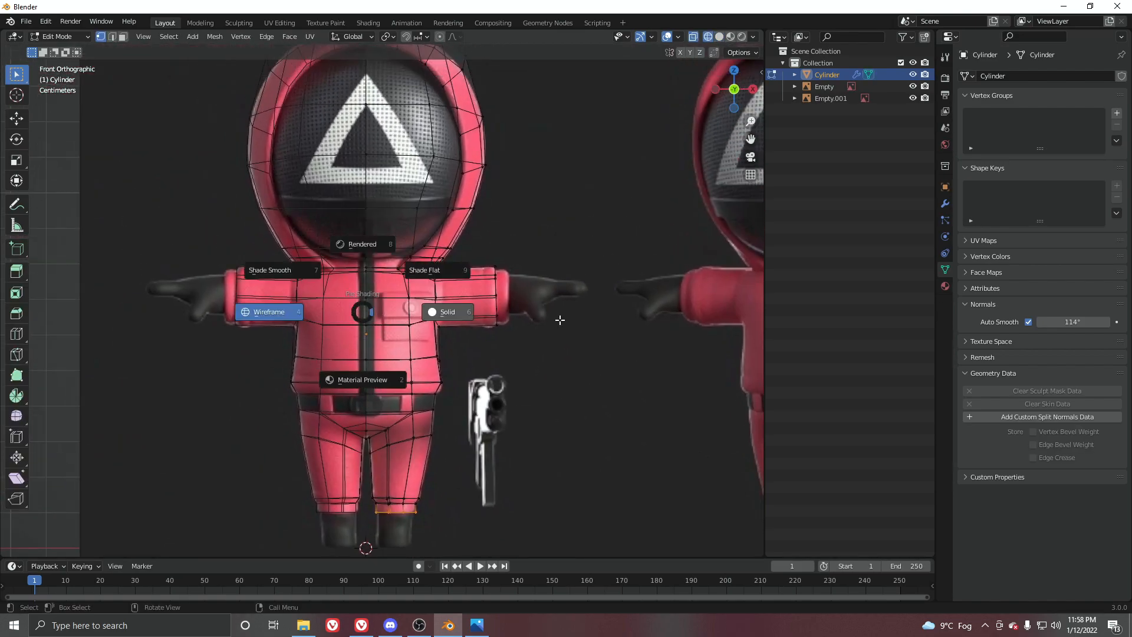
pyautogui.click(558, 316)
# Select the jacket hem loop above the belt in wireframe front view and flatten it by scaling to 0 along Z.
pyautogui.scroll(3, 466, 351)
pyautogui.keyDown('shift'); pyautogui.moveTo(447, 299); pyautogui.dragTo(452, 195, button='middle'); pyautogui.keyUp('shift')
pyautogui.hotkey('shift', 'z')
pyautogui.scroll(1, 475, 384)
pyautogui.scroll(1, 475, 384)
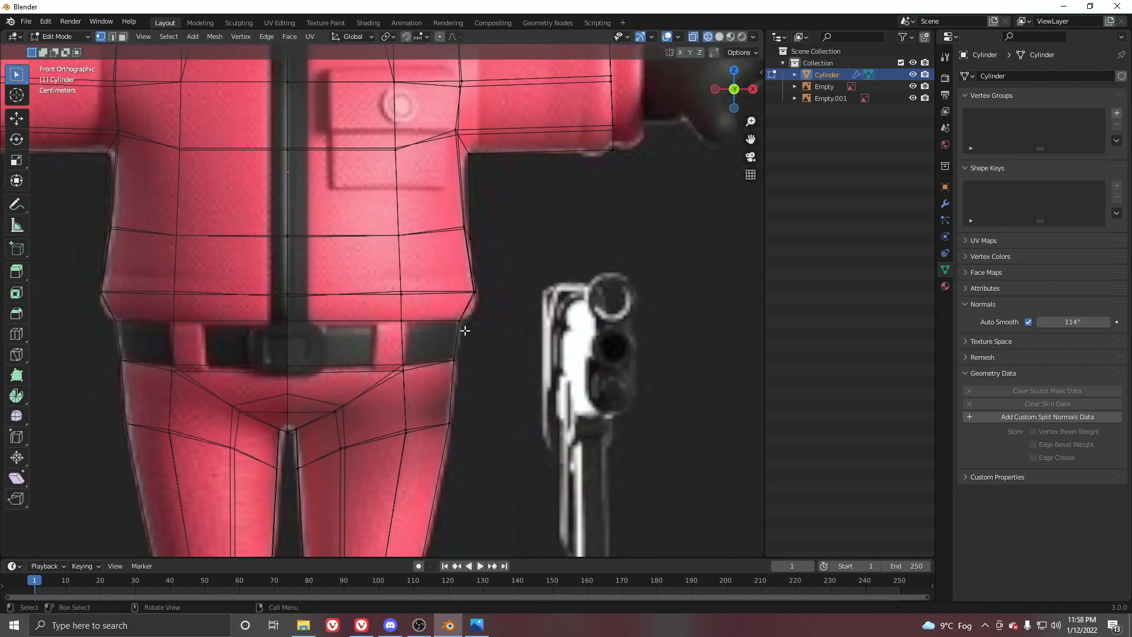
pyautogui.scroll(3, 521, 302)
pyautogui.moveTo(402, 289); pyautogui.dragTo(566, 313)
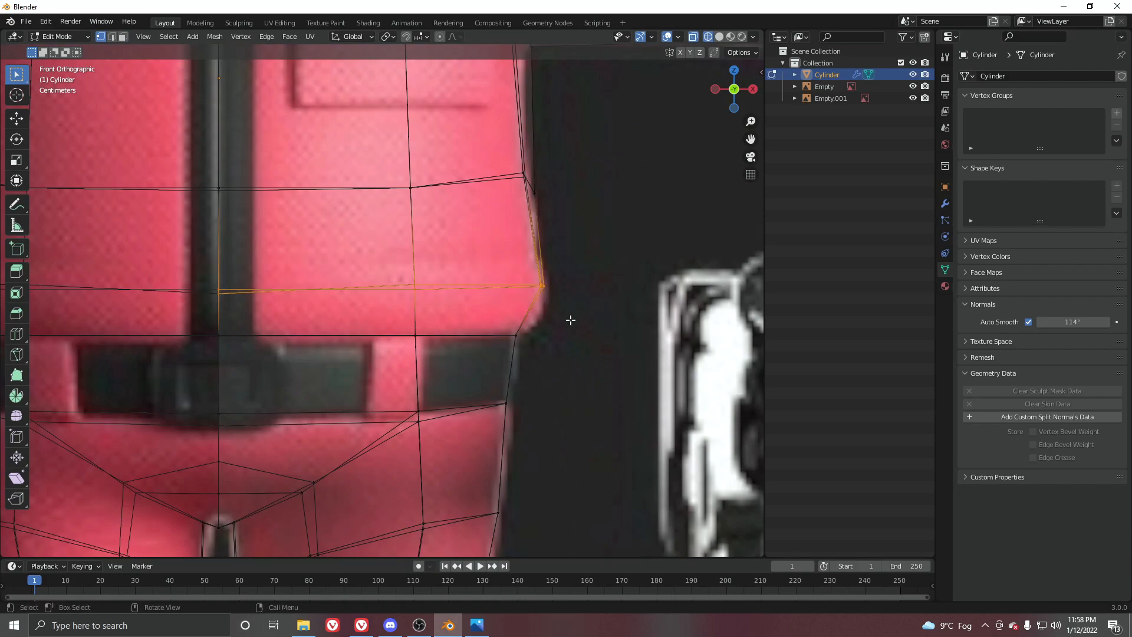
pyautogui.press('s')
pyautogui.press('z')
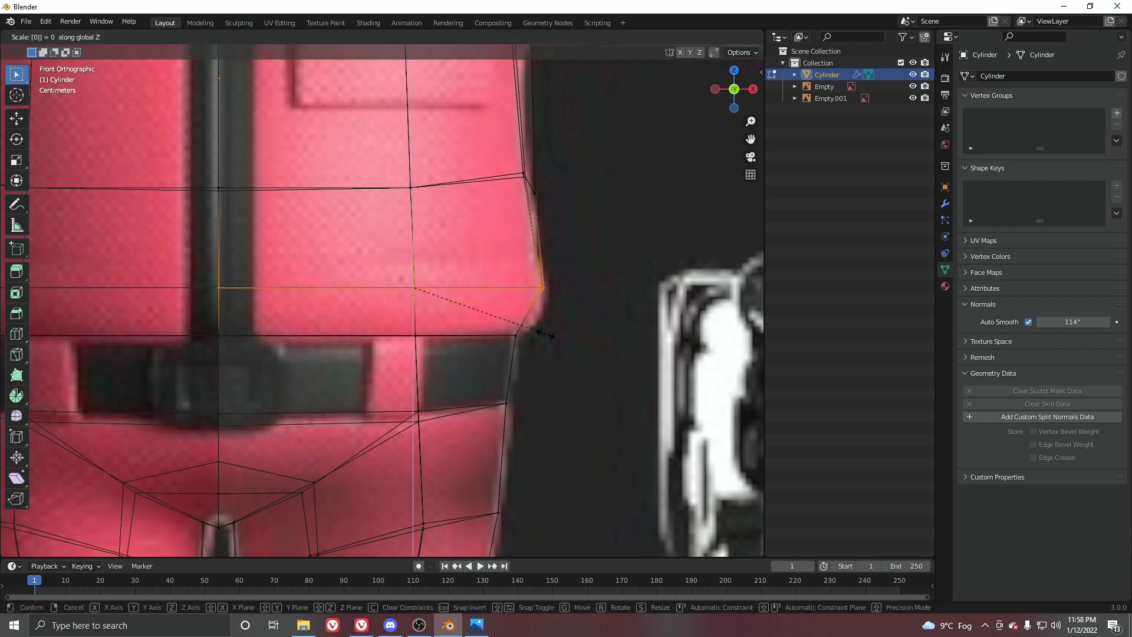
pyautogui.press('Return')
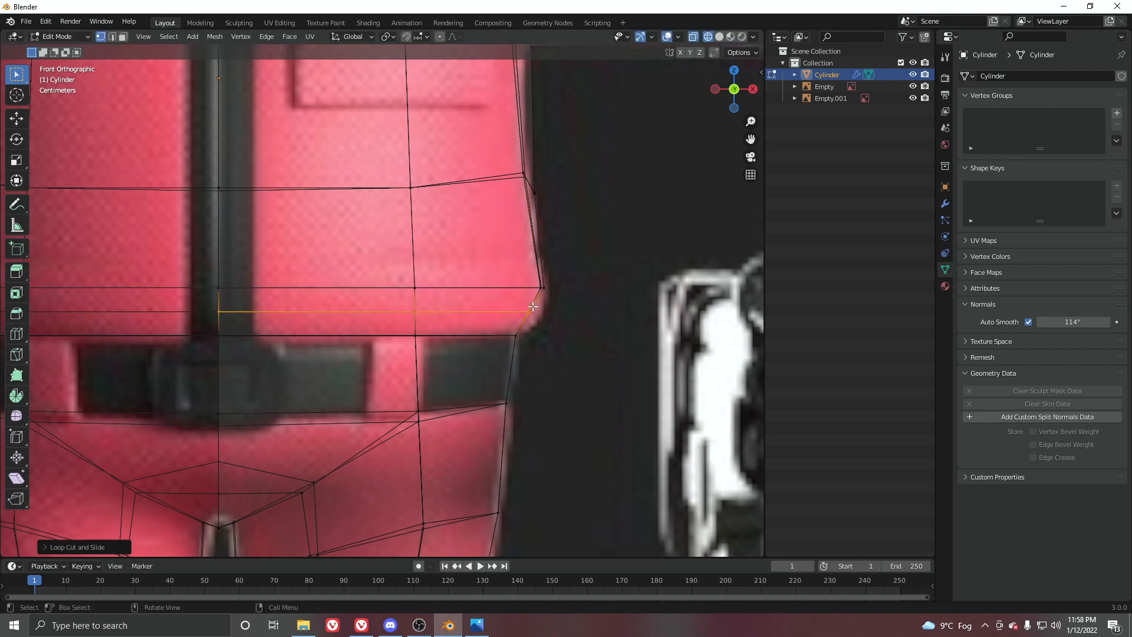
# Add an edge loop between the jacket hem and belt line and move its outer vertices onto the reference's hem outline.
pyautogui.moveTo(542, 323); pyautogui.dragTo(543, 324)
pyautogui.press('g')
pyautogui.click(562, 332)
pyautogui.press('z')
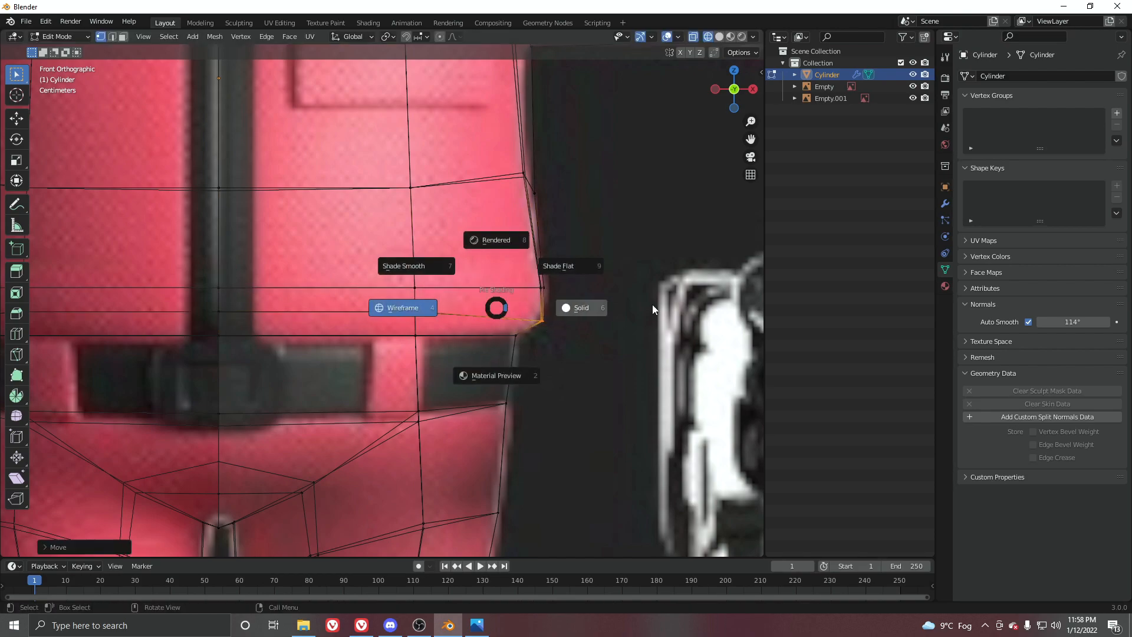
pyautogui.click(651, 306)
pyautogui.scroll(-3, 407, 236)
pyautogui.press('Tab')
pyautogui.scroll(-2, 407, 248)
pyautogui.press('Tab')
pyautogui.moveTo(440, 335); pyautogui.dragTo(360, 317, button='middle')
# In wireframe side view, move the new loop's front vertices outward onto the reference's jacket hem outline.
pyautogui.scroll(3, 347, 305)
pyautogui.press('KP_3')
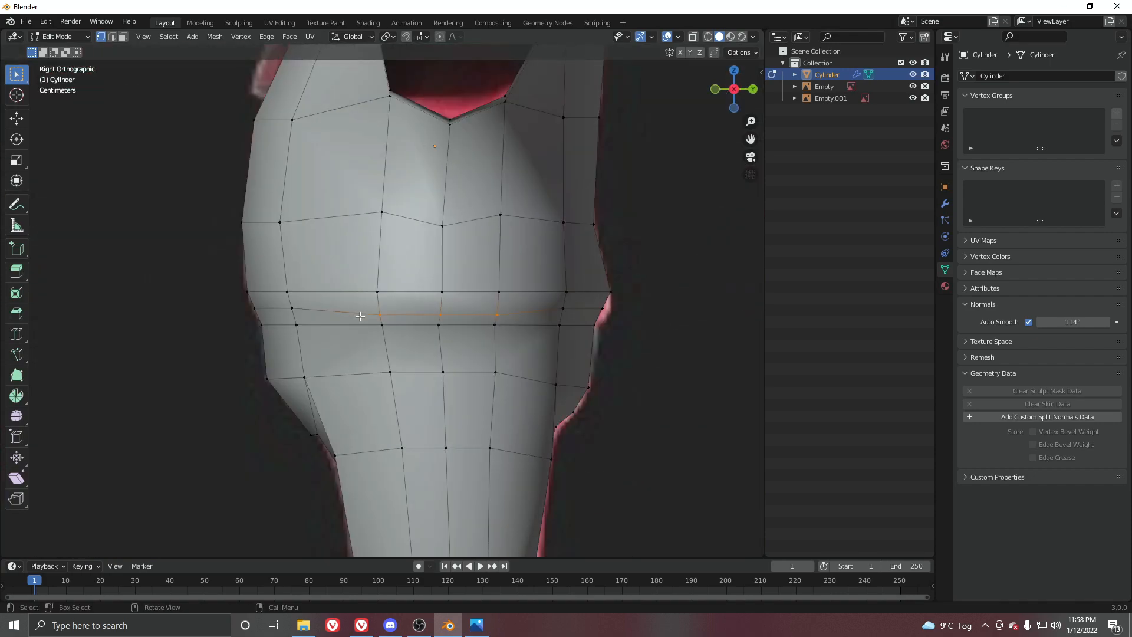
pyautogui.press('z')
pyautogui.click(295, 317)
pyautogui.scroll(4, 289, 315)
pyautogui.keyDown('shift'); pyautogui.moveTo(259, 306); pyautogui.dragTo(396, 322, button='middle'); pyautogui.keyUp('shift')
pyautogui.moveTo(210, 316); pyautogui.dragTo(349, 348)
pyautogui.press('g')
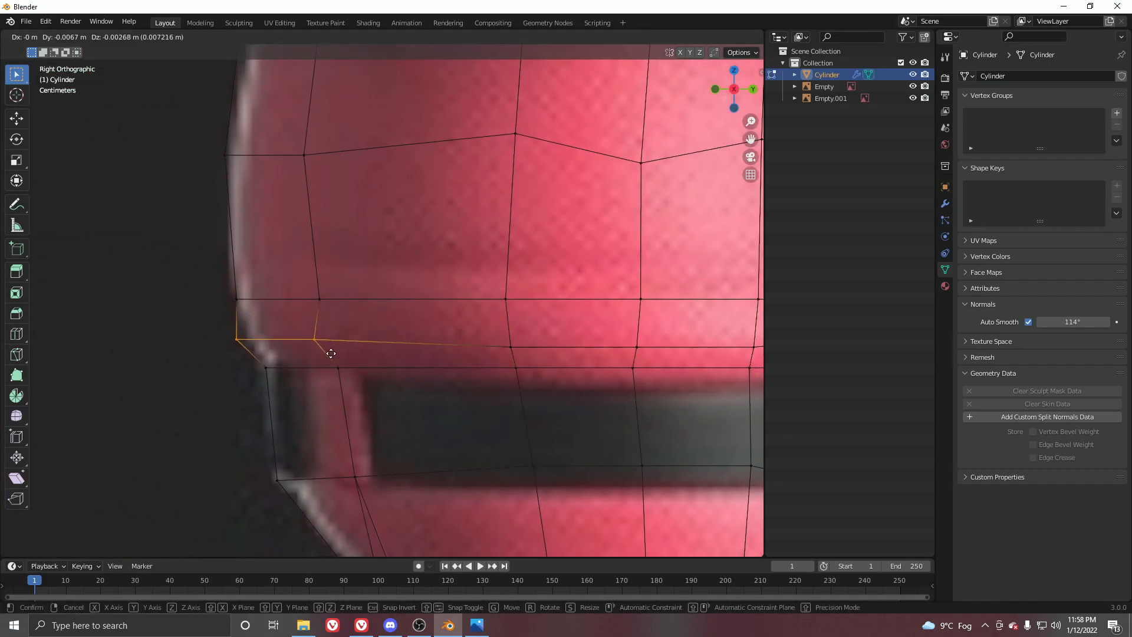
pyautogui.click(340, 350)
# Move the new loop's rear vertices outward and down onto the reference's jacket hem outline in the side view.
pyautogui.keyDown('shift'); pyautogui.moveTo(311, 384); pyautogui.dragTo(629, 323, button='middle'); pyautogui.keyUp('shift')
pyautogui.moveTo(688, 337); pyautogui.dragTo(690, 339)
pyautogui.press('g')
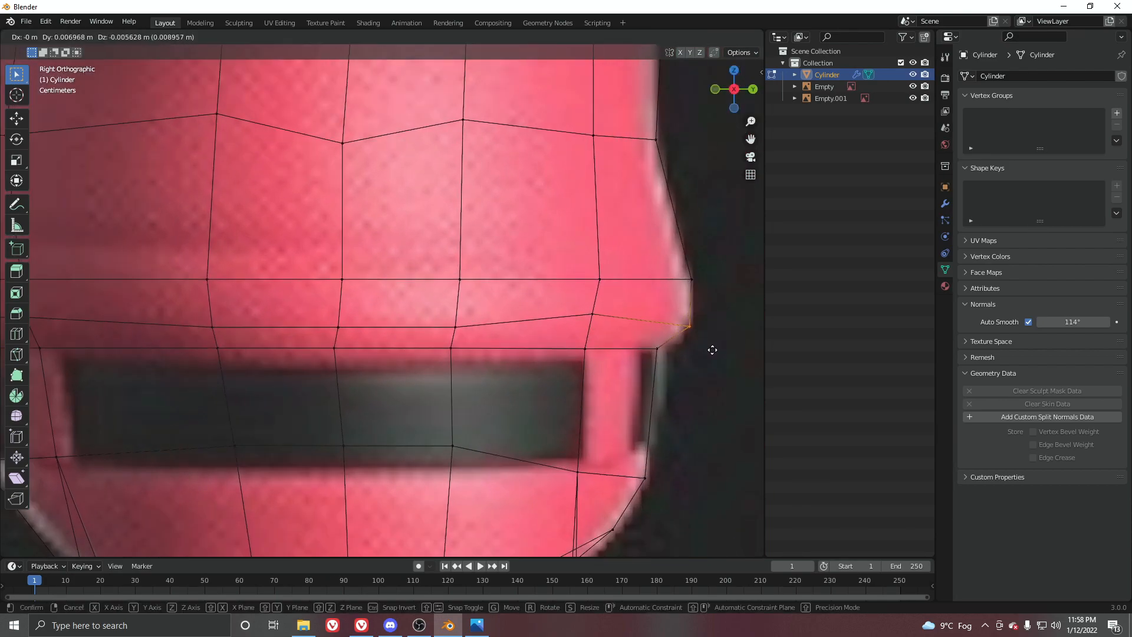
pyautogui.click(713, 350)
pyautogui.click(592, 315)
pyautogui.press('g')
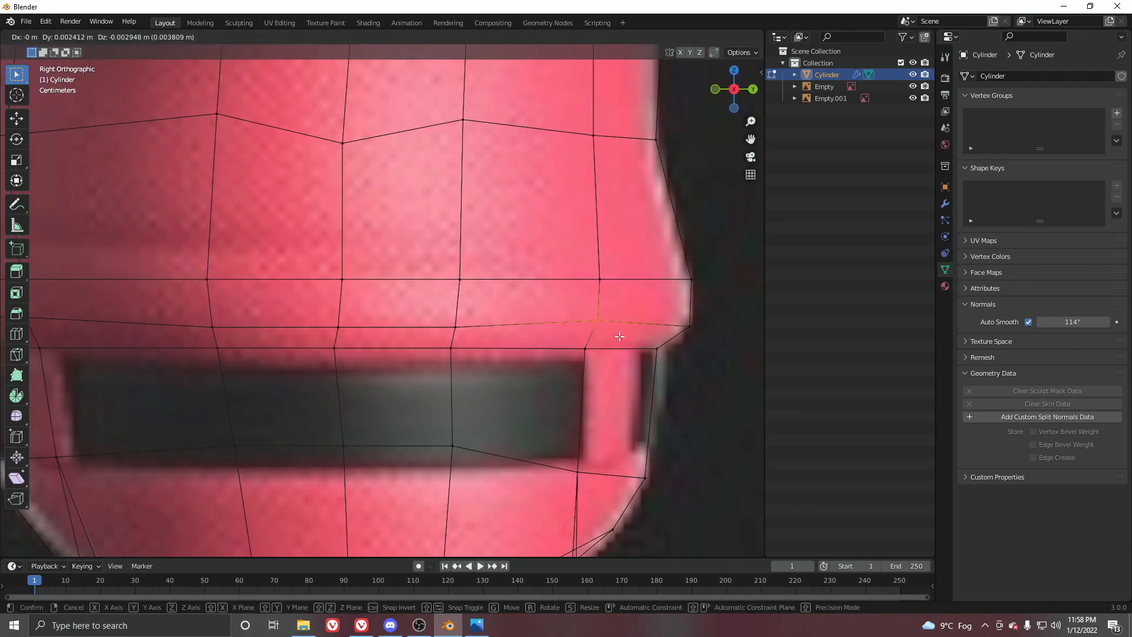
pyautogui.click(619, 336)
# In solid shading, move a vertex on the jacket in an angled view to even out its shape.
pyautogui.hotkey('shift', 'z')
pyautogui.scroll(-6, 442, 331)
pyautogui.press('Tab')
pyautogui.moveTo(442, 331); pyautogui.dragTo(525, 258, button='middle')
pyautogui.press('Tab')
pyautogui.scroll(1, 470, 209)
pyautogui.keyDown('shift'); pyautogui.click(518, 207); pyautogui.keyUp('shift')
pyautogui.scroll(1, 518, 207)
pyautogui.press('g')
pyautogui.click(561, 185)
pyautogui.scroll(-5, 557, 190)
# Select the edge loop where the jacket hem meets the belt line, mark it sharp and check the shading.
pyautogui.hotkey('ctrl', 'Tab')
pyautogui.moveTo(356, 257); pyautogui.dragTo(430, 303, button='middle')
pyautogui.hotkey('ctrl', 'Tab')
pyautogui.click(500, 302)
pyautogui.moveTo(500, 302); pyautogui.dragTo(450, 327, button='middle')
pyautogui.keyDown('alt'); pyautogui.click(318, 291); pyautogui.keyUp('alt')
pyautogui.scroll(-2, 318, 291)
pyautogui.press('KP_1')
pyautogui.hotkey('ctrl', 'Tab')
pyautogui.press('Tab')
pyautogui.scroll(3, 413, 309)
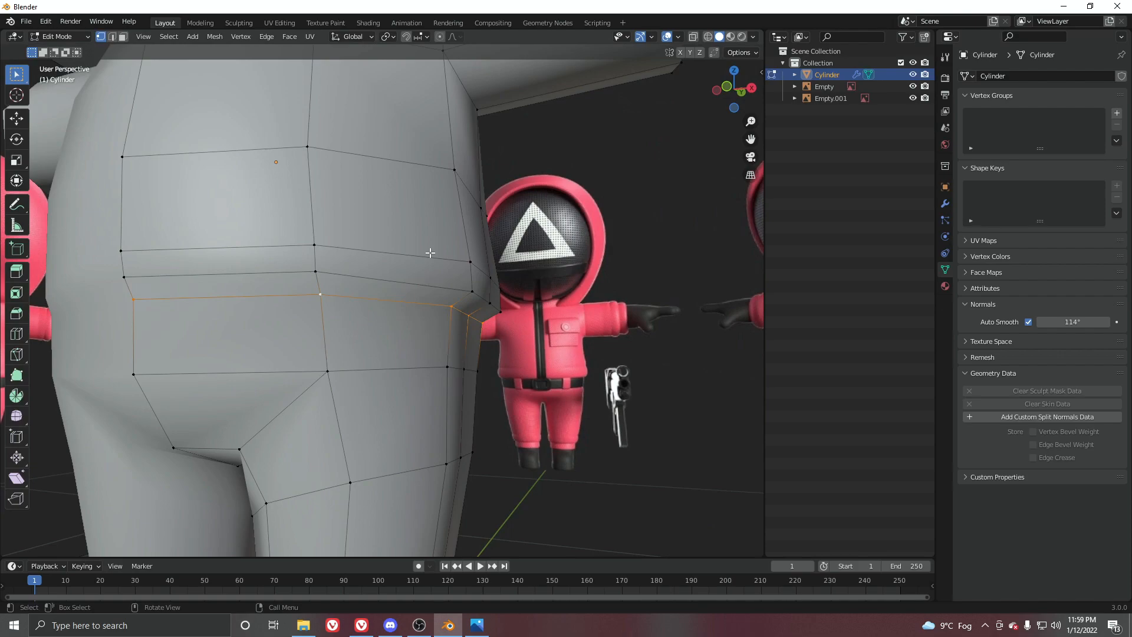
pyautogui.hotkey('ctrl', 'e')
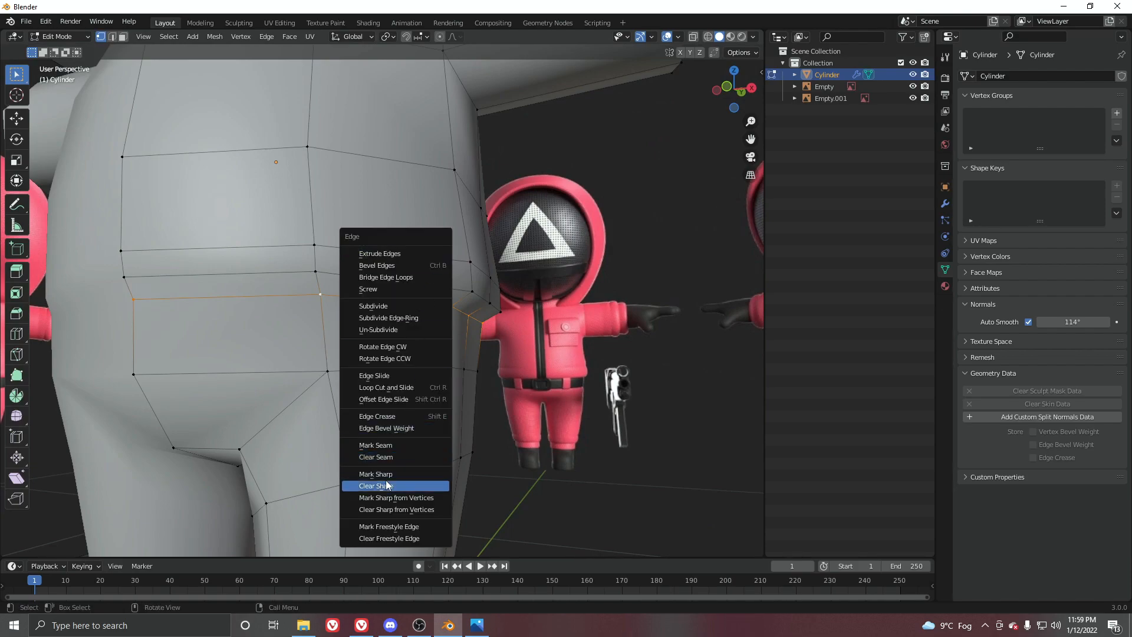
pyautogui.click(394, 474)
pyautogui.press('Tab')
pyautogui.scroll(-4, 441, 262)
pyautogui.moveTo(442, 262); pyautogui.dragTo(408, 338, button='middle')
pyautogui.scroll(-1, 370, 317)
pyautogui.click(460, 366)
pyautogui.moveTo(460, 366); pyautogui.dragTo(536, 308, button='middle')
# In wireframe front view, move the centre crotch vertex up along Z by about 0.006 m to match the gap between the legs.
pyautogui.press('KP_1')
pyautogui.scroll(5, 493, 352)
pyautogui.press('z')
pyautogui.click(284, 288)
pyautogui.press('z')
pyautogui.keyDown('shift'); pyautogui.moveTo(436, 331); pyautogui.dragTo(482, 276, button='middle'); pyautogui.keyUp('shift')
pyautogui.press('z')
pyautogui.scroll(7, 396, 316)
pyautogui.click(375, 342)
pyautogui.click(412, 337)
pyautogui.press('Tab')
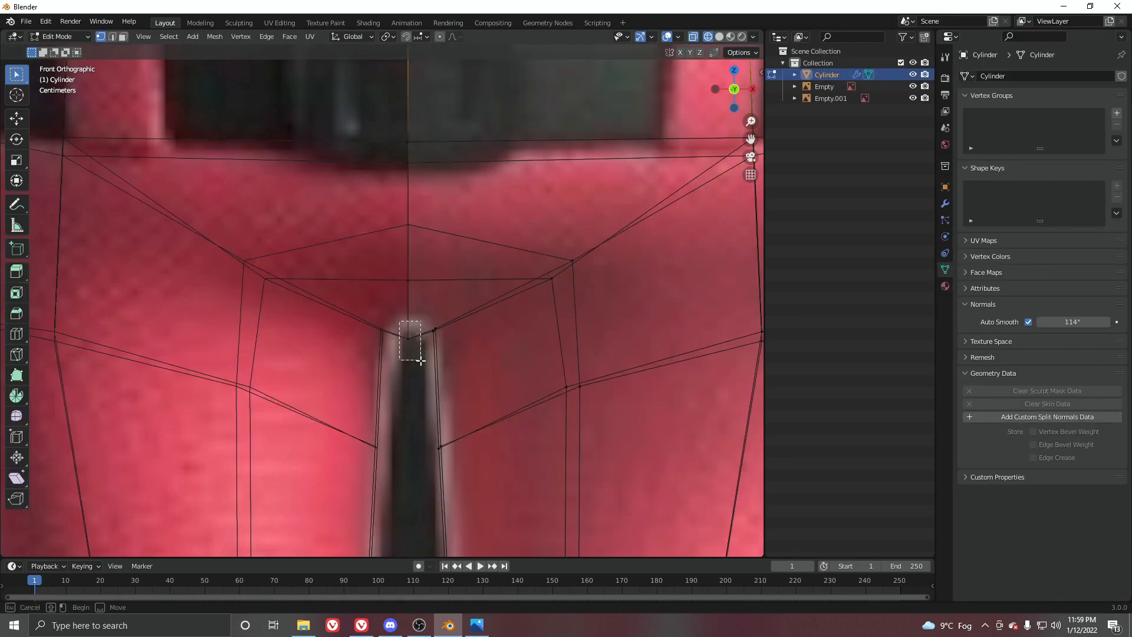
pyautogui.press('g')
pyautogui.press('z')
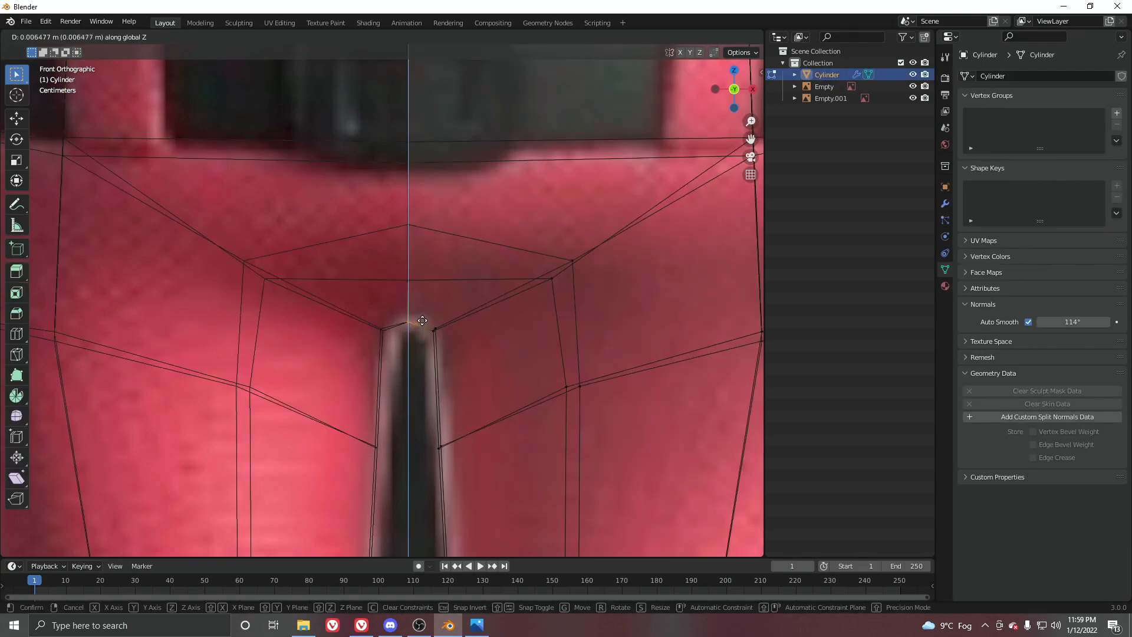
pyautogui.click(423, 319)
# Examine the whole character's shape in Object Mode from the front and from an angle.
pyautogui.press('z')
pyautogui.press('Tab')
pyautogui.scroll(-10, 253, 357)
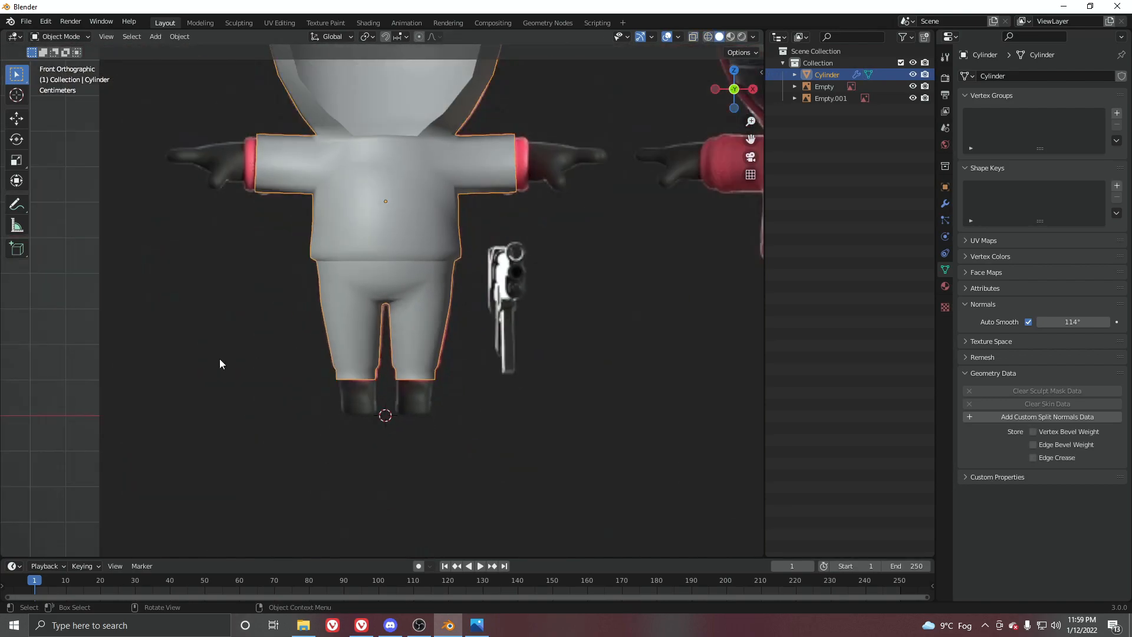
pyautogui.click(68, 390)
pyautogui.scroll(-2, 452, 186)
pyautogui.keyDown('shift'); pyautogui.moveTo(452, 186); pyautogui.dragTo(436, 303, button='middle'); pyautogui.keyUp('shift')
pyautogui.scroll(2, 411, 317)
pyautogui.click(411, 317)
pyautogui.moveTo(430, 260); pyautogui.dragTo(458, 304, button='middle')
# Adjust a lower vertex of the hood opening's rim in front view and compare the rim with the reference in wireframe.
pyautogui.press('Tab')
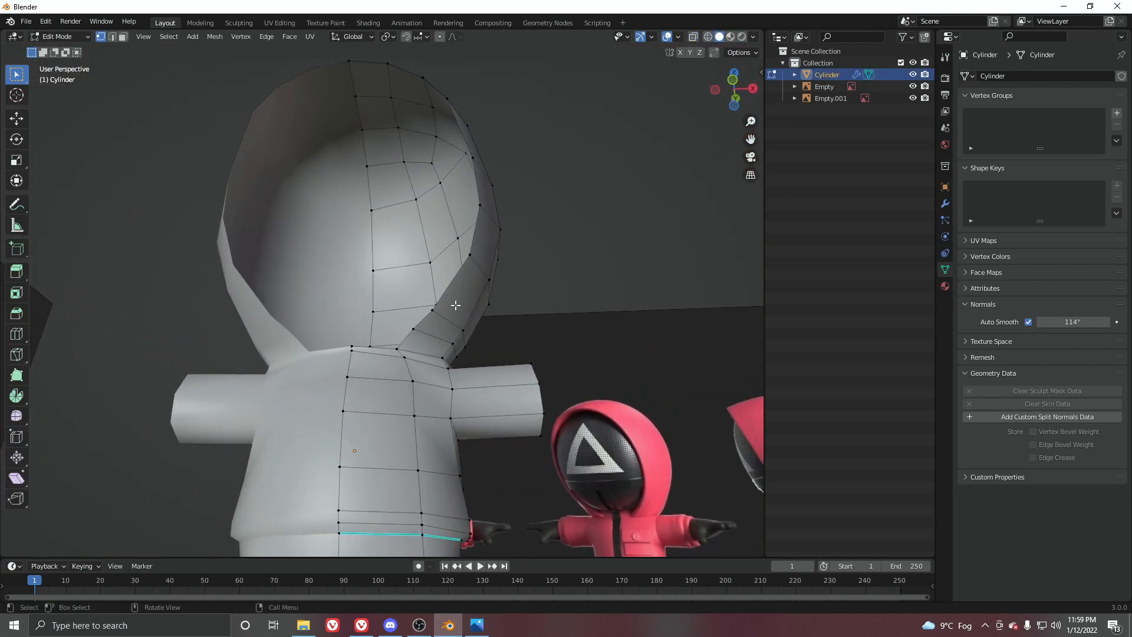
pyautogui.press('KP_1')
pyautogui.scroll(3, 479, 416)
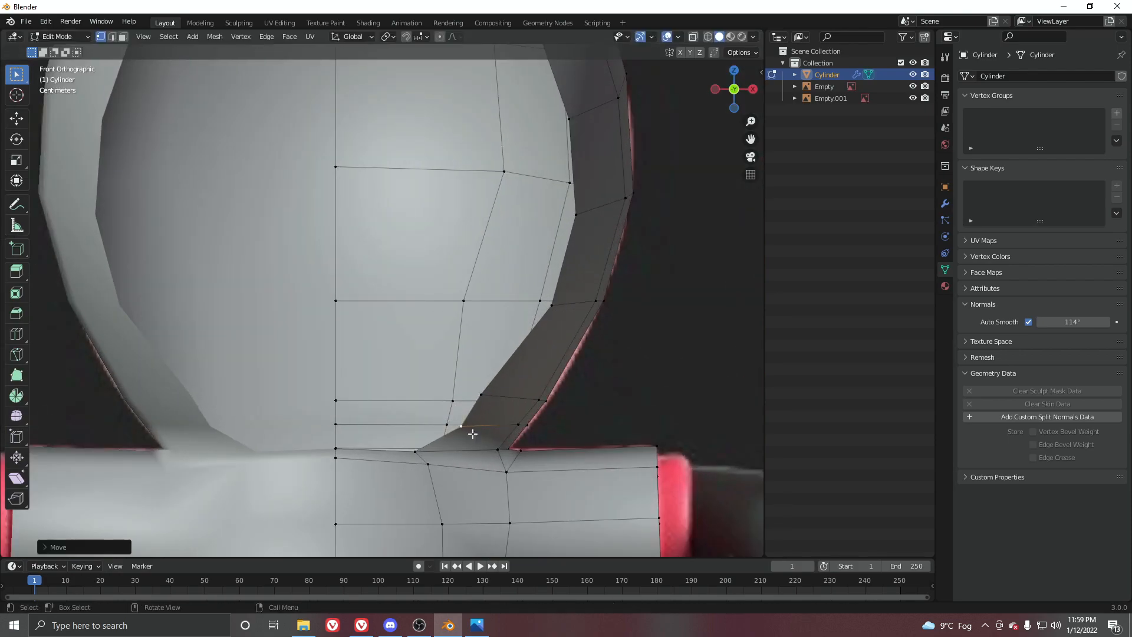
pyautogui.click(557, 304)
pyautogui.press('z')
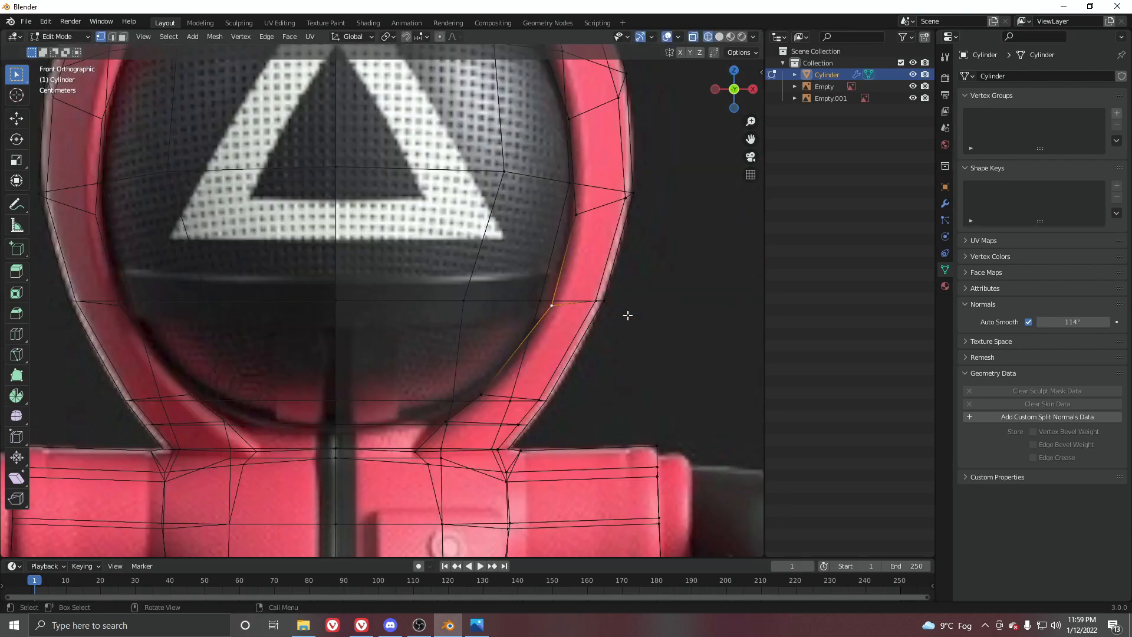
pyautogui.press('z')
pyautogui.press('z')
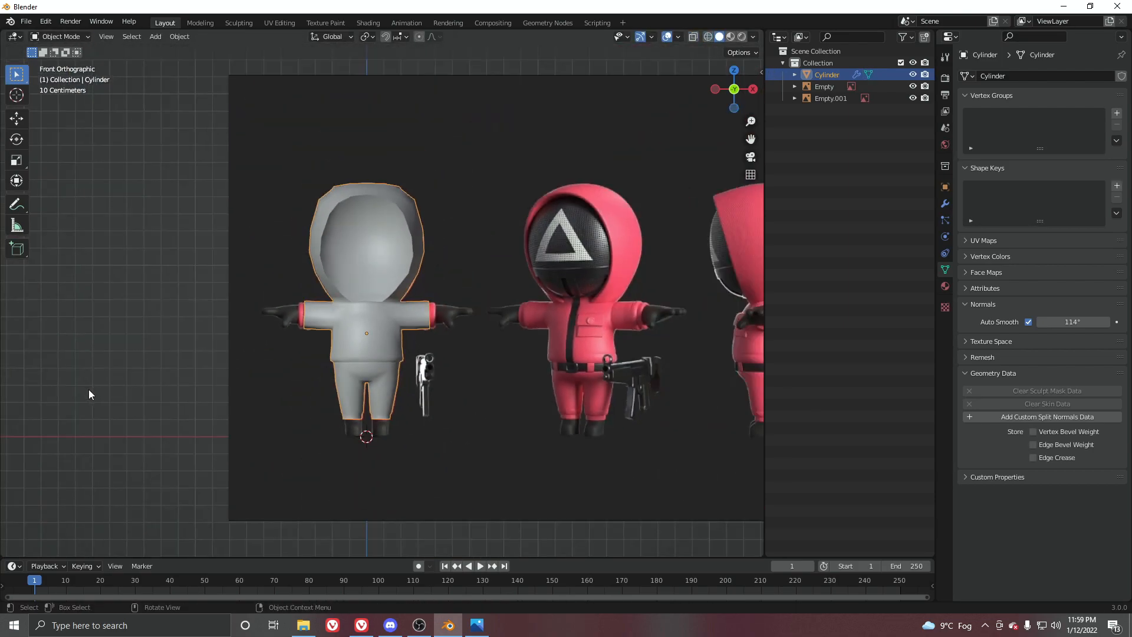
pyautogui.click(458, 289)
pyautogui.hotkey('ctrl', 's')
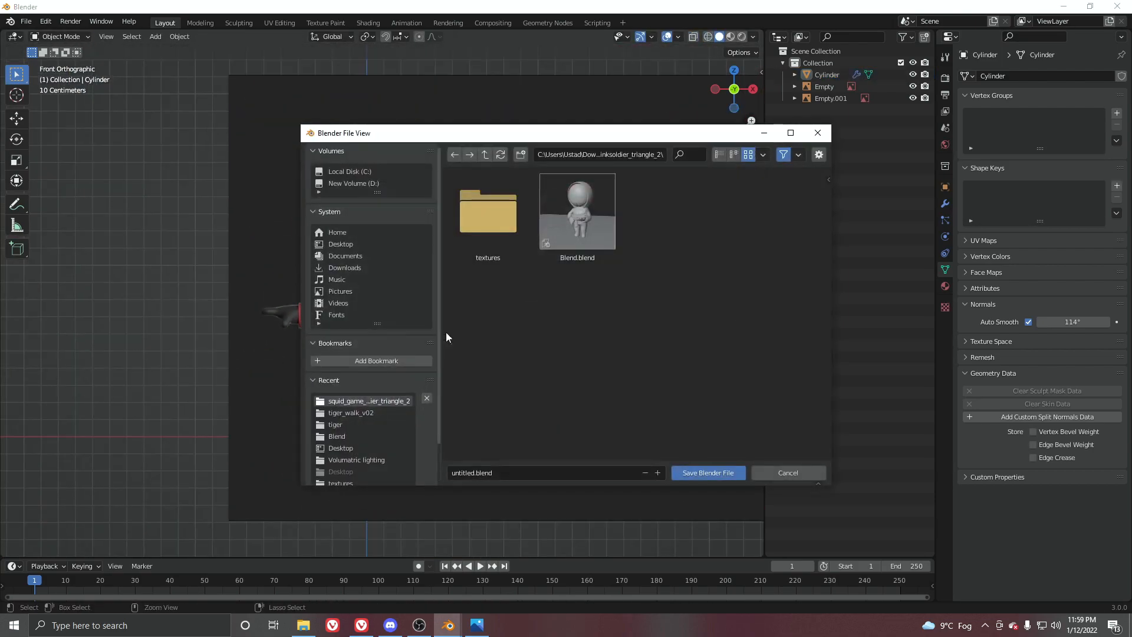
pyautogui.click(815, 133)
# In wireframe front view, move the sleeve's upper and lower vertices at the shoulder to match the reference arm's outline.
pyautogui.scroll(2, 507, 275)
pyautogui.click(264, 281)
pyautogui.scroll(4, 264, 281)
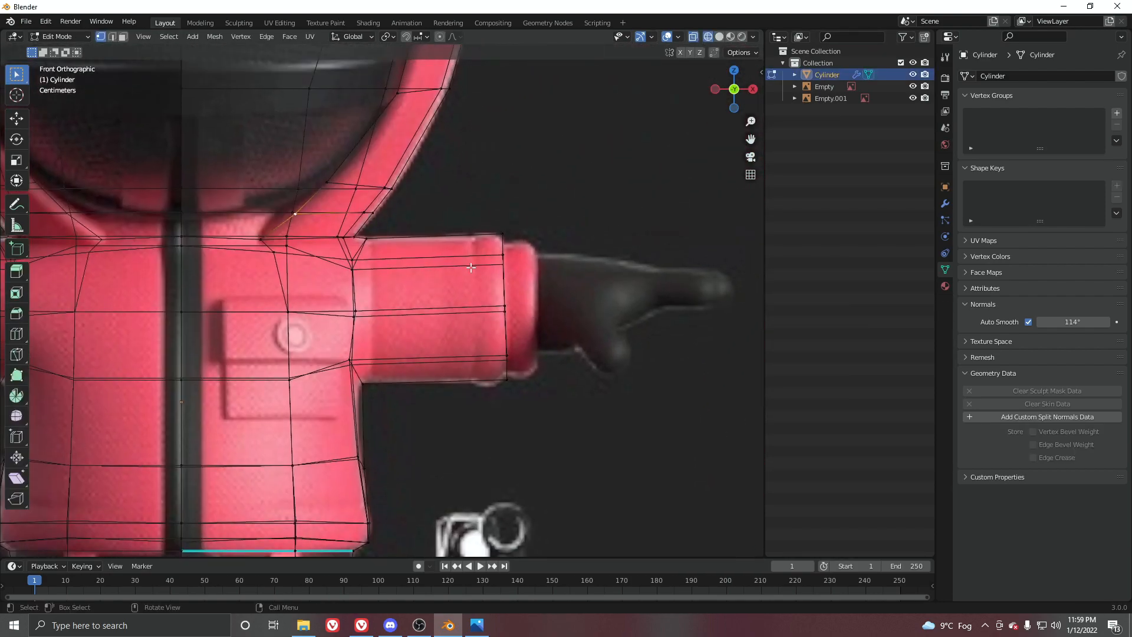
pyautogui.moveTo(480, 216); pyautogui.dragTo(531, 391)
pyautogui.scroll(2, 514, 349)
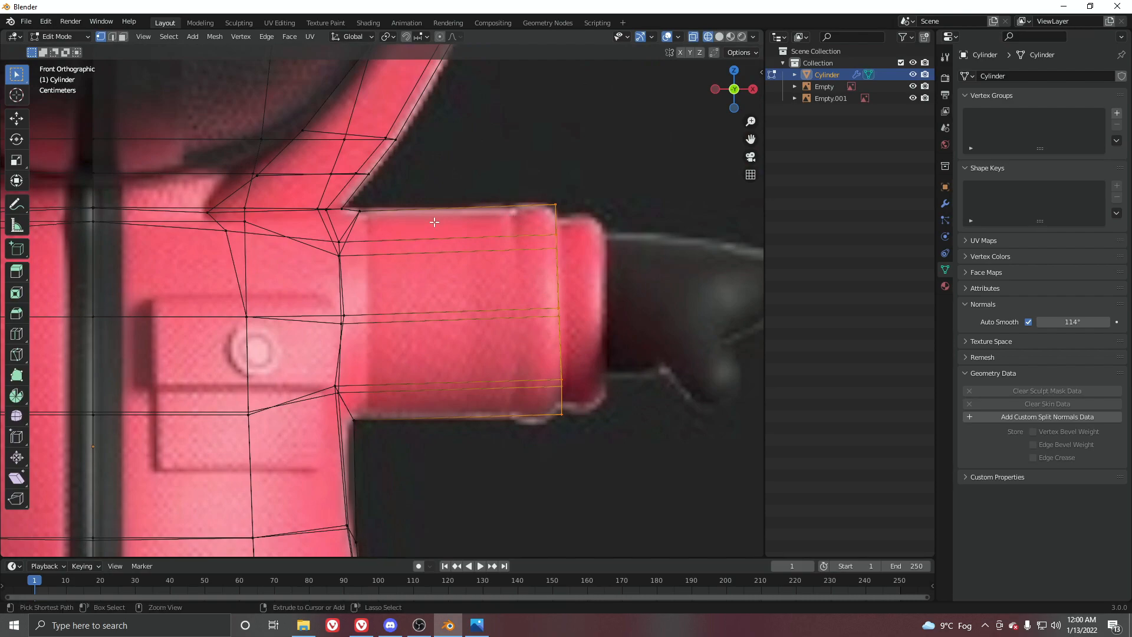
pyautogui.click(354, 207)
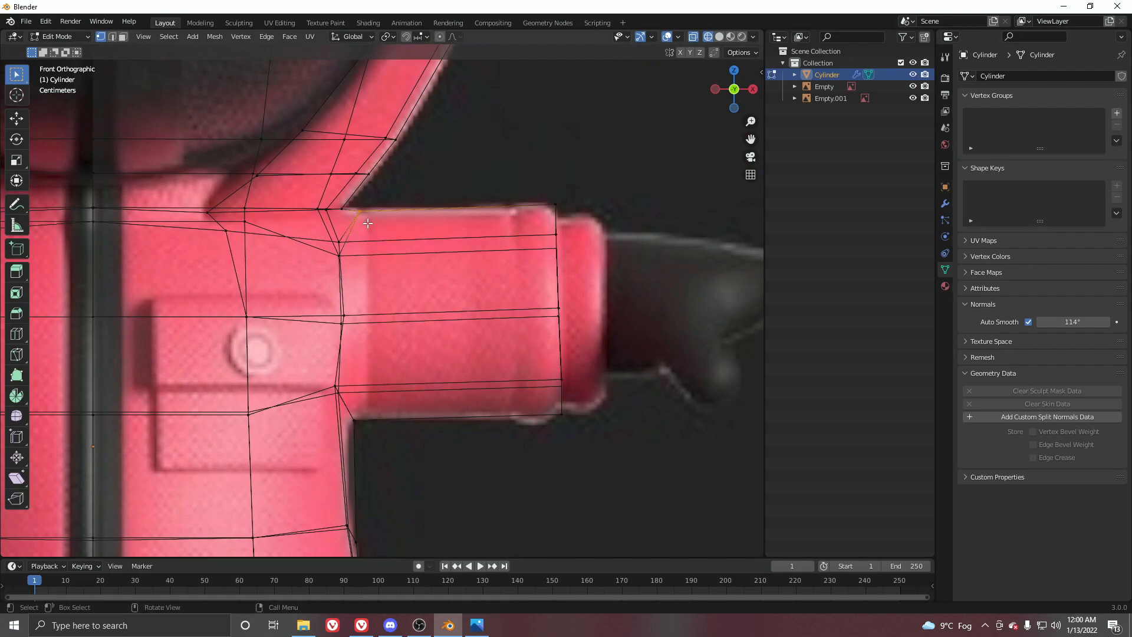
pyautogui.press('g')
pyautogui.click(360, 221)
pyautogui.click(363, 426)
pyautogui.press('g')
pyautogui.click(366, 430)
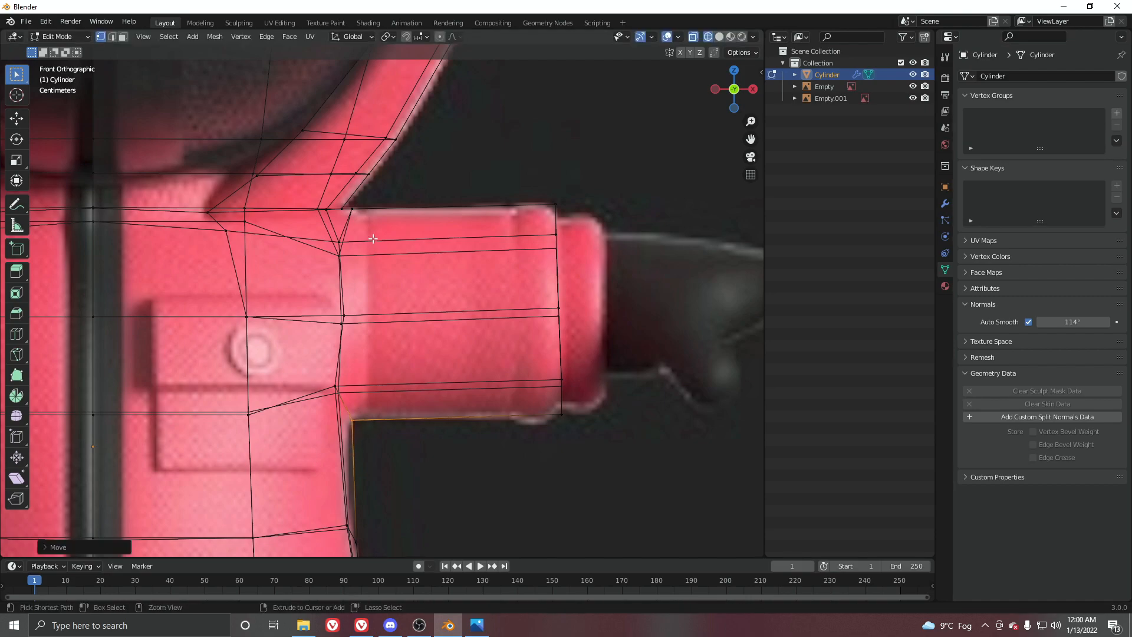
# Add a loop cut around the sleeve close to the shoulder and flatten it along X.
pyautogui.hotkey('ctrl', 'r')
pyautogui.click(413, 250)
pyautogui.click(333, 272)
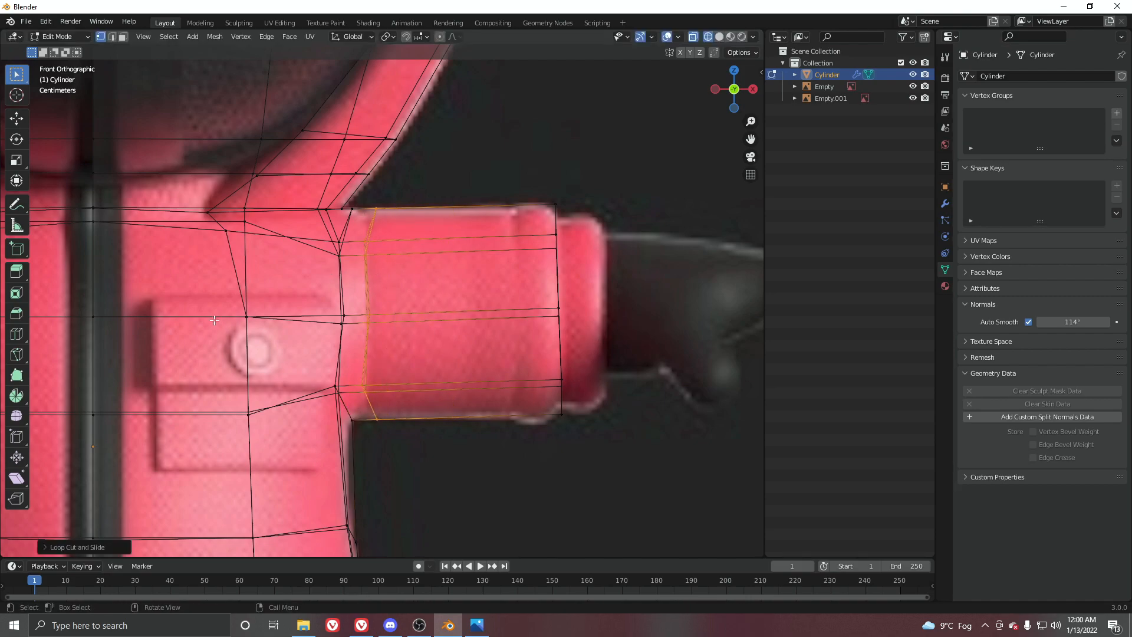
pyautogui.scroll(2, 221, 317)
pyautogui.press('s')
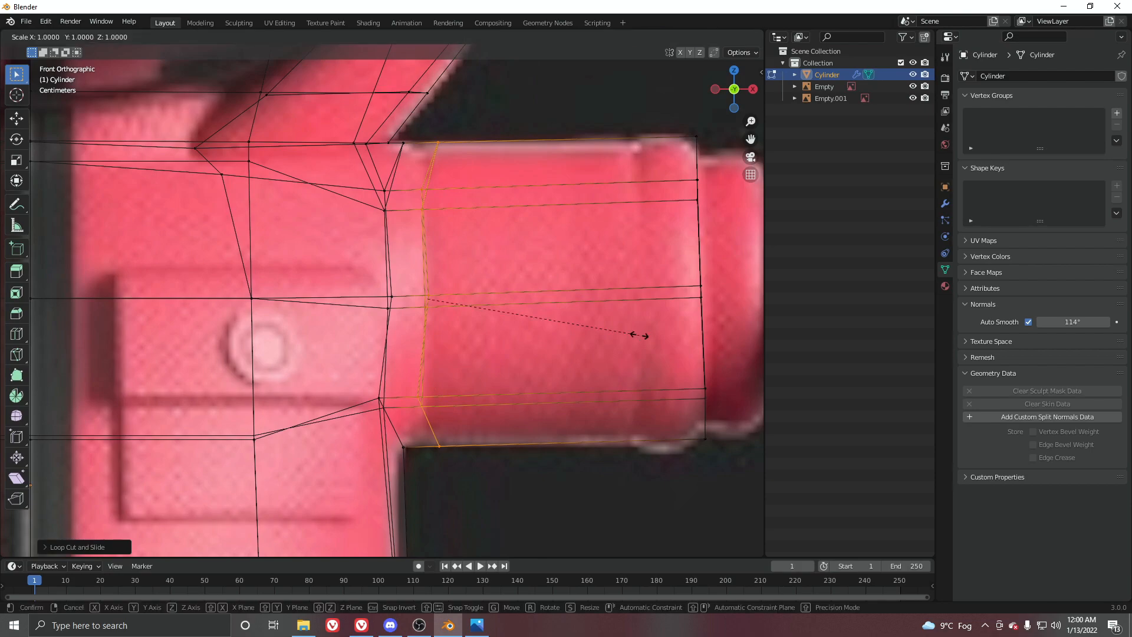
pyautogui.press('x')
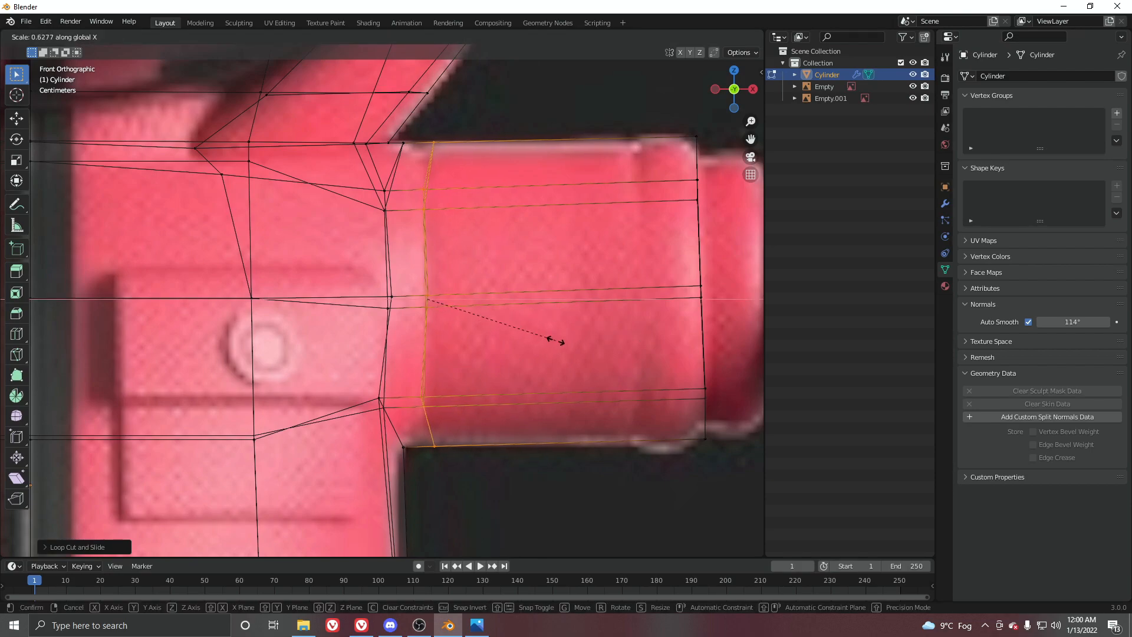
pyautogui.click(453, 312)
# Move the sleeve's end loop back along X by about 0.036 m to where the reference's cuff begins.
pyautogui.keyDown('shift'); pyautogui.moveTo(692, 124); pyautogui.dragTo(519, 115, button='middle'); pyautogui.keyUp('shift')
pyautogui.keyDown('alt'); pyautogui.click(527, 188); pyautogui.keyUp('alt')
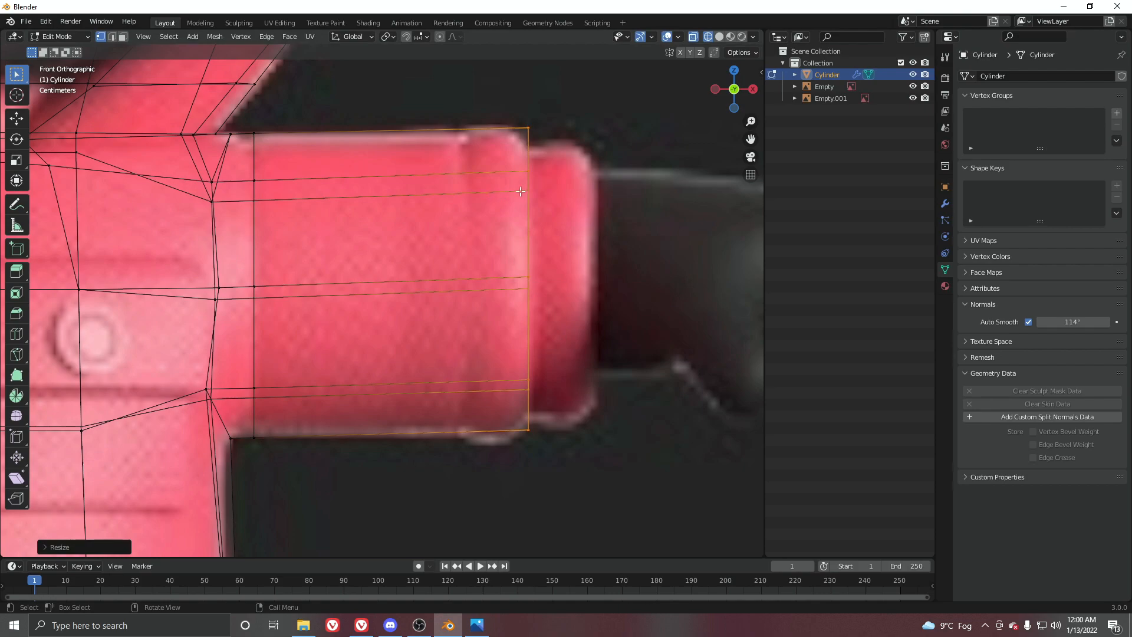
pyautogui.press('g')
pyautogui.press('x')
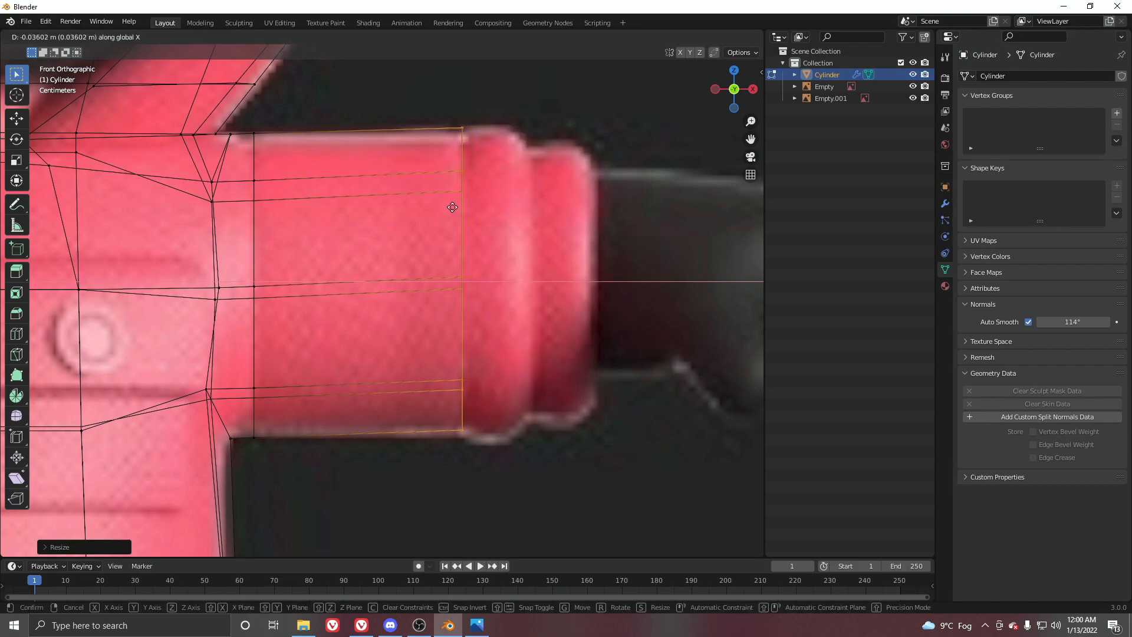
pyautogui.click(450, 209)
pyautogui.press('g')
pyautogui.press('x')
pyautogui.click(475, 219)
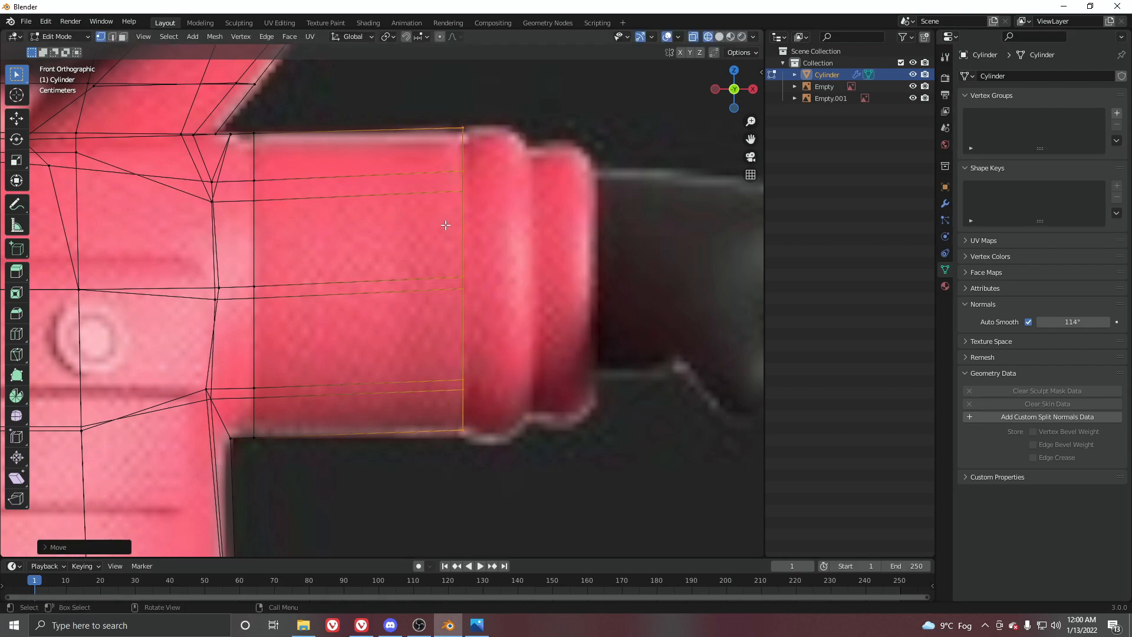
# Extrude the sleeve end about 0.037 m along X with a middle loop cut, and scale down the cuff's two border loops.
pyautogui.press('e')
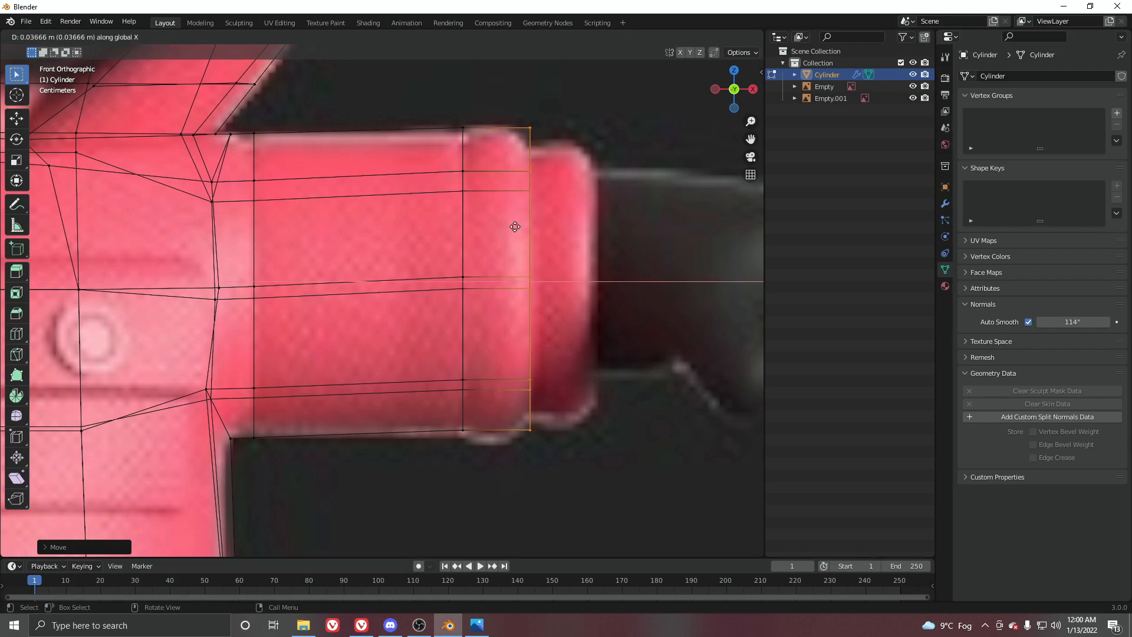
pyautogui.click(515, 226)
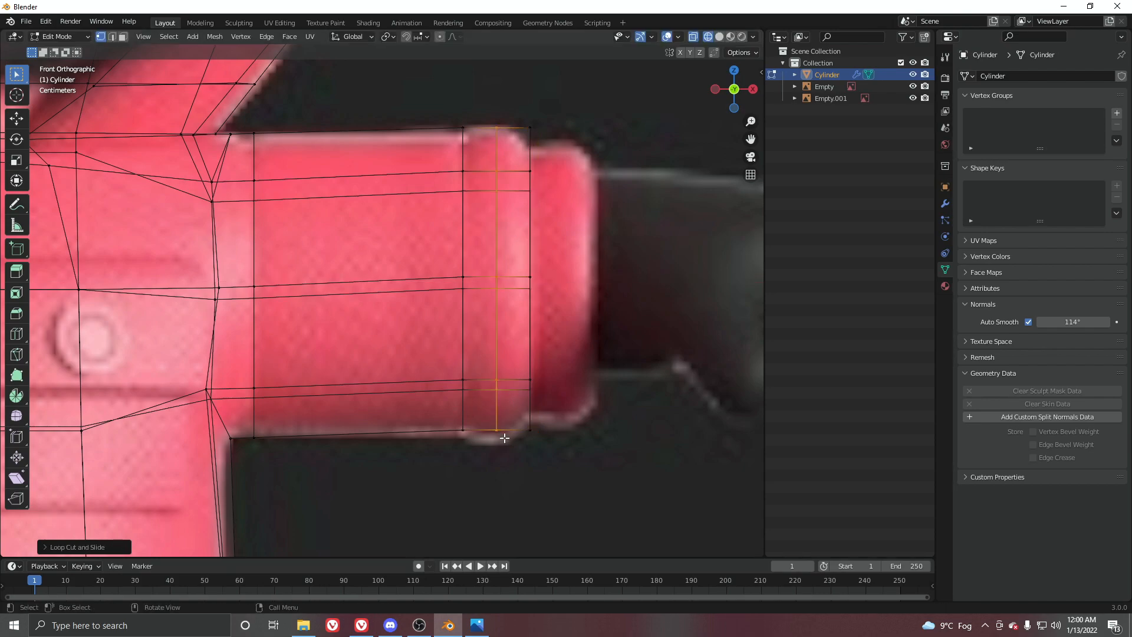
pyautogui.keyDown('alt'); pyautogui.click(533, 280); pyautogui.keyUp('alt')
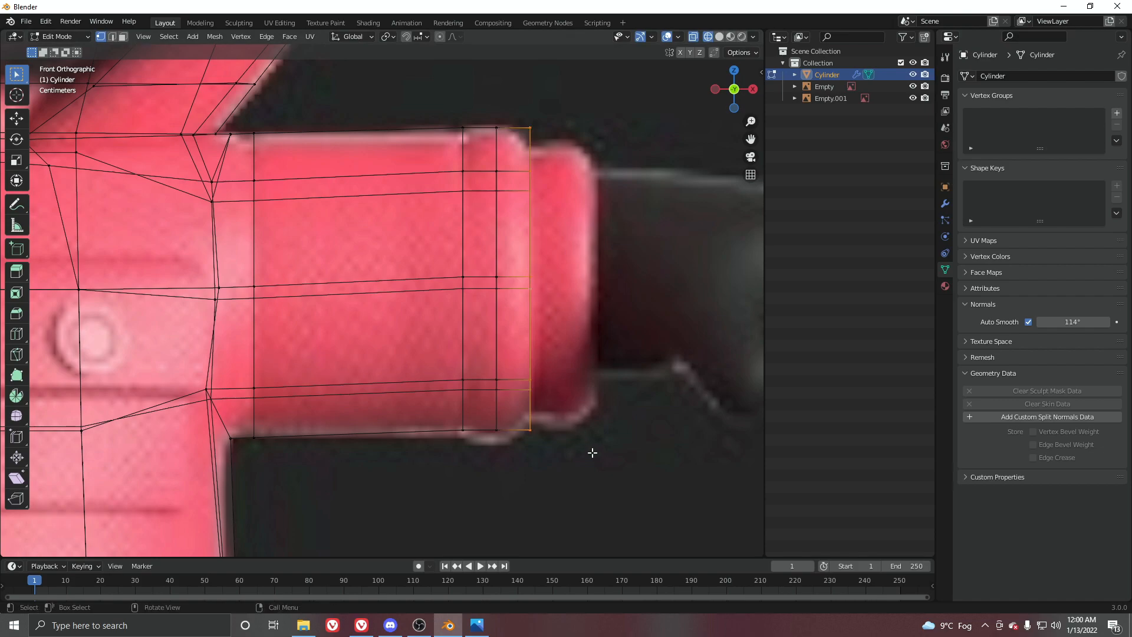
pyautogui.press('s')
pyautogui.click(588, 449)
pyautogui.keyDown('alt'); pyautogui.click(464, 417); pyautogui.keyUp('alt')
pyautogui.press('s')
pyautogui.click(485, 447)
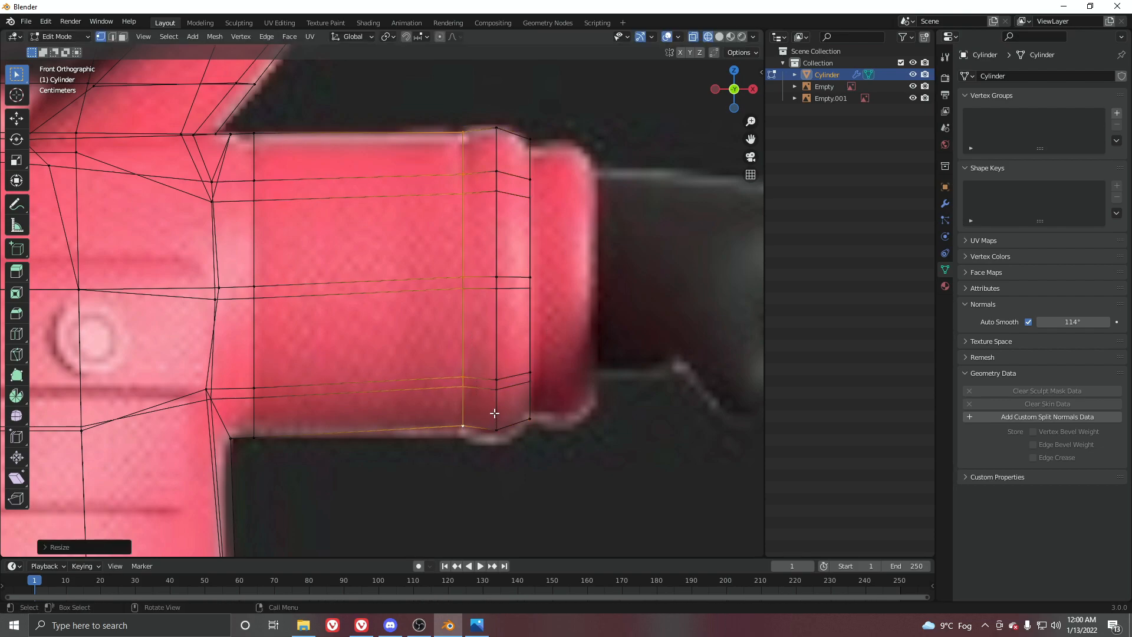
# Scale the cuff's middle loop up slightly along Z and shift it along Z to follow the reference, checking it shaded.
pyautogui.keyDown('alt'); pyautogui.click(494, 405); pyautogui.keyUp('alt')
pyautogui.press('s')
pyautogui.press('z')
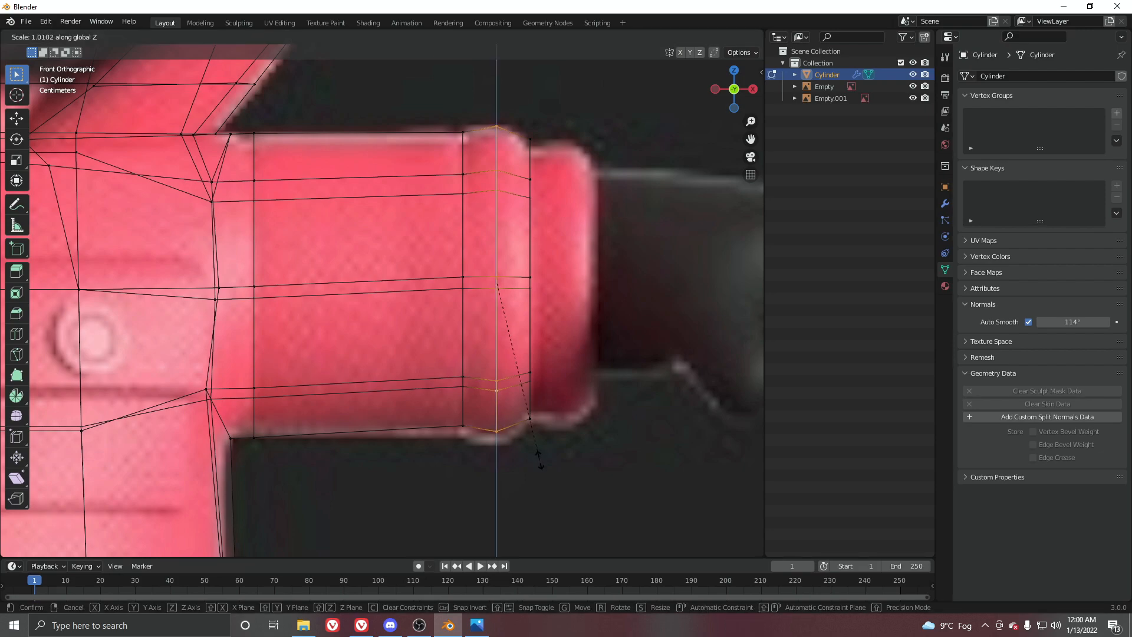
pyautogui.click(541, 463)
pyautogui.press('g')
pyautogui.press('z')
pyautogui.click(531, 445)
pyautogui.press('z')
pyautogui.hotkey('ctrl', 'Tab')
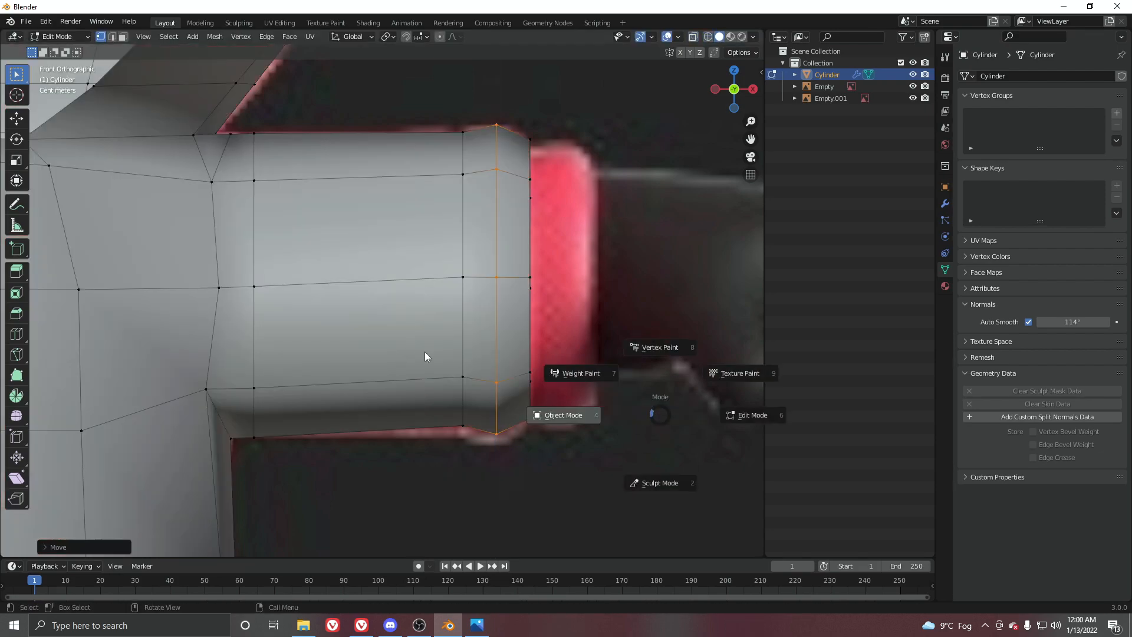
pyautogui.scroll(-4, 510, 308)
pyautogui.scroll(3, 510, 309)
# In wireframe, scale the cuff's end loop to about 0.97 and shift it along Z to fit the inner cuff's height.
pyautogui.hotkey('ctrl', 'Tab')
pyautogui.press('z')
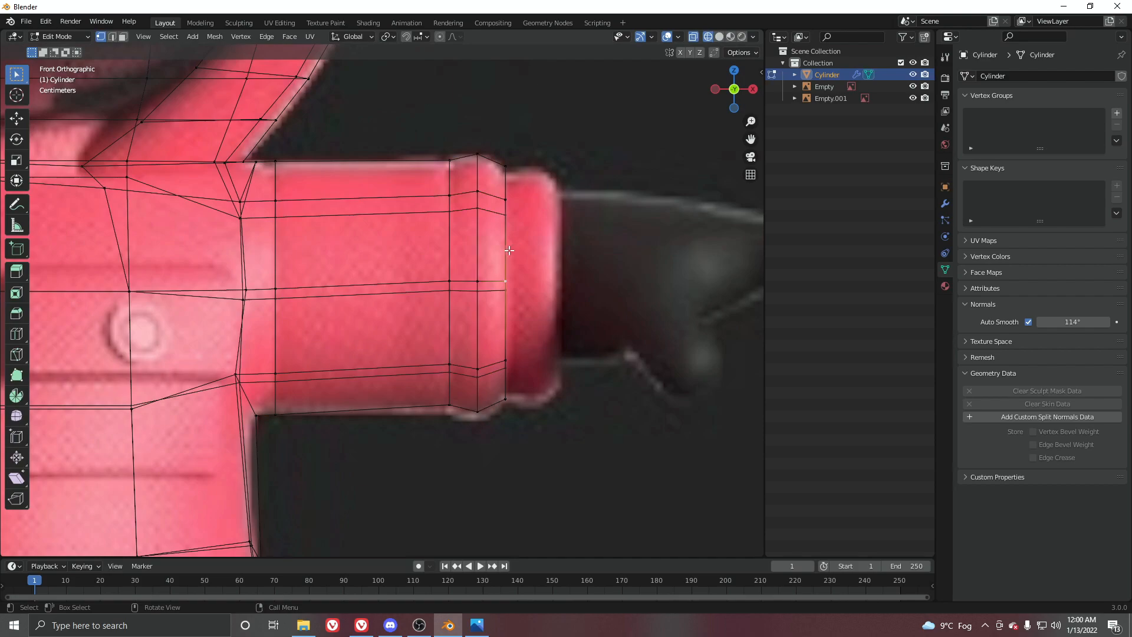
pyautogui.press('s')
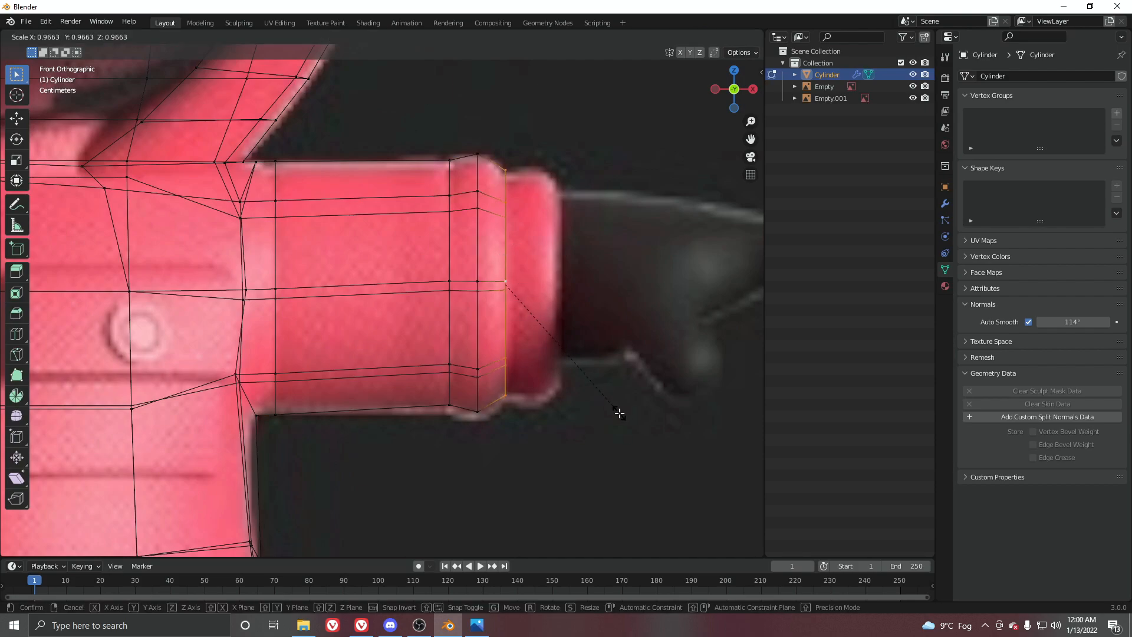
pyautogui.click(620, 413)
pyautogui.press('g')
pyautogui.press('z')
pyautogui.click(600, 383)
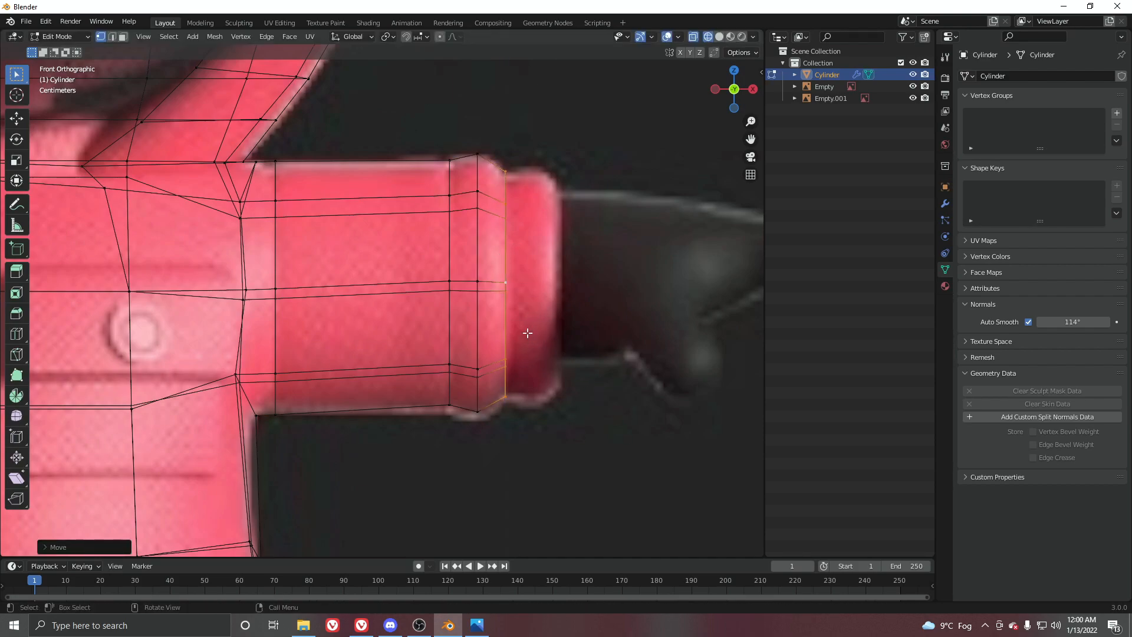
# Extrude and narrow the inner cuff to the wrist, add a middle loop cut and scale that loop up to about 1.14.
pyautogui.press('e')
pyautogui.click(570, 330)
pyautogui.press('s')
pyautogui.click(547, 367)
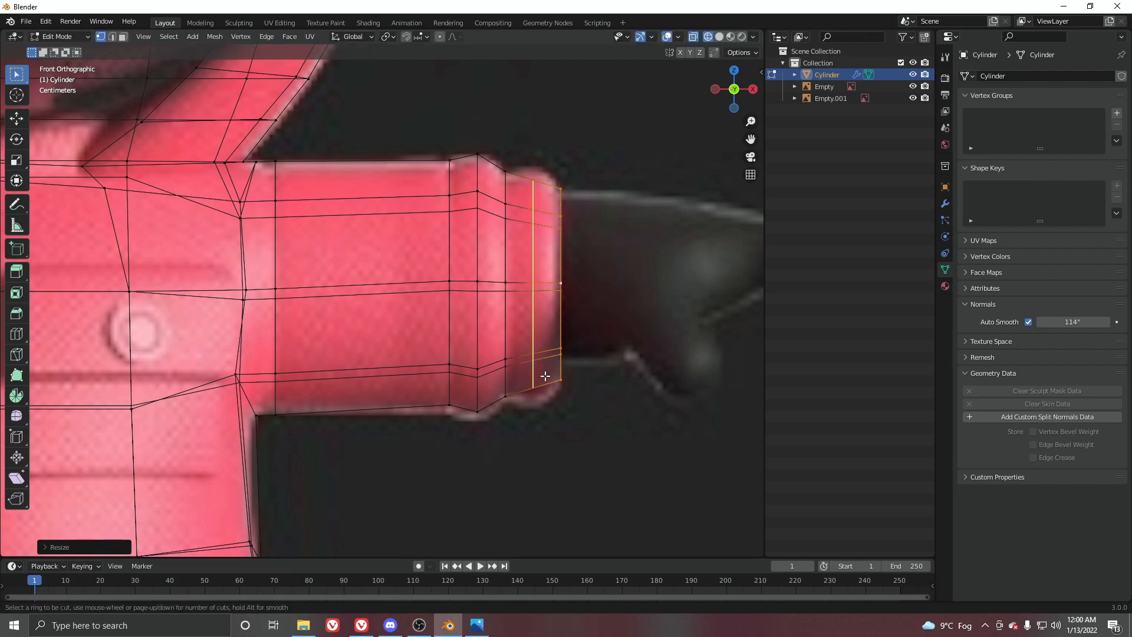
pyautogui.press('s')
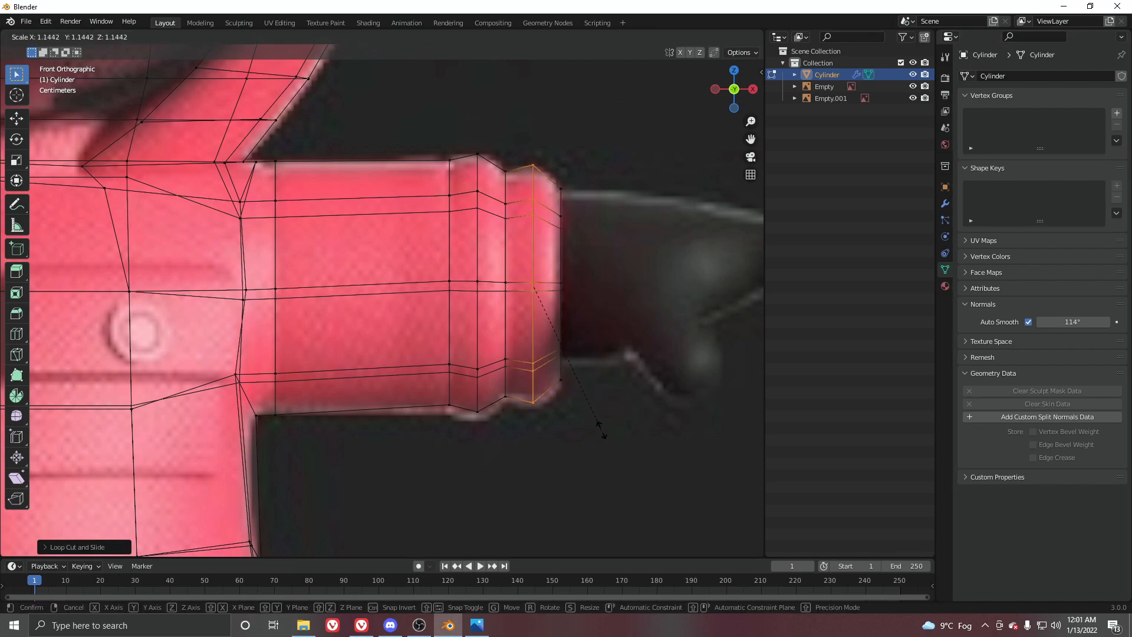
pyautogui.click(601, 430)
# In right view, move the sleeve opening's upper front vertex slightly forward and down to round the opening.
pyautogui.hotkey('alt', 'z')
pyautogui.hotkey('ctrl', 'Tab')
pyautogui.moveTo(391, 317); pyautogui.dragTo(469, 365, button='middle')
pyautogui.press('Tab')
pyautogui.scroll(6, 448, 336)
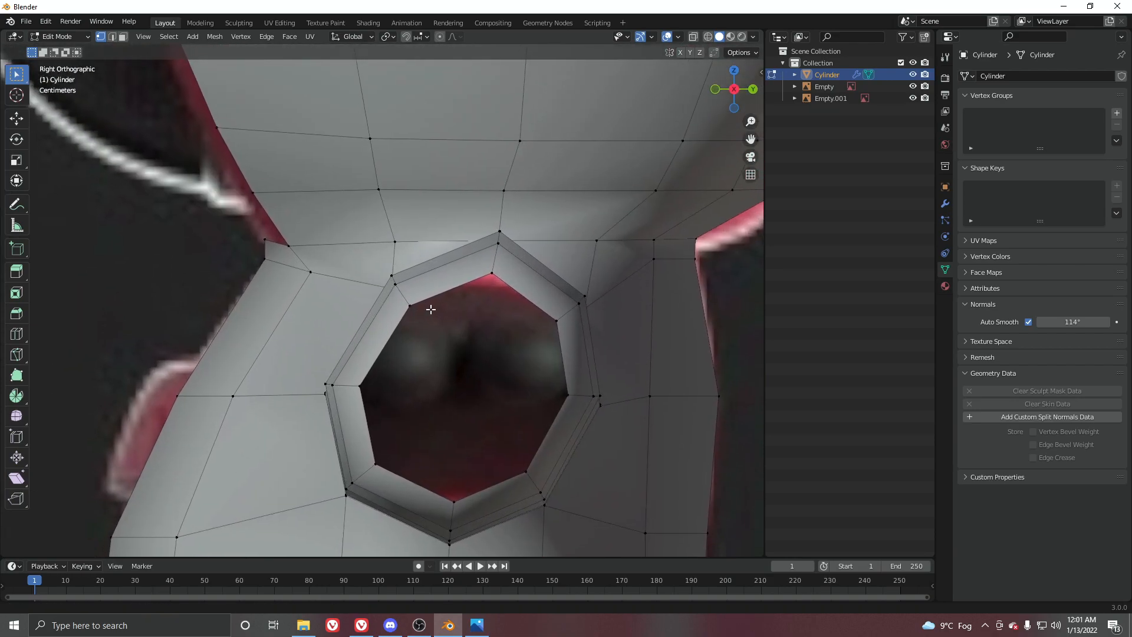
pyautogui.moveTo(428, 335); pyautogui.dragTo(428, 335)
pyautogui.hotkey('alt', 'z')
pyautogui.press('g')
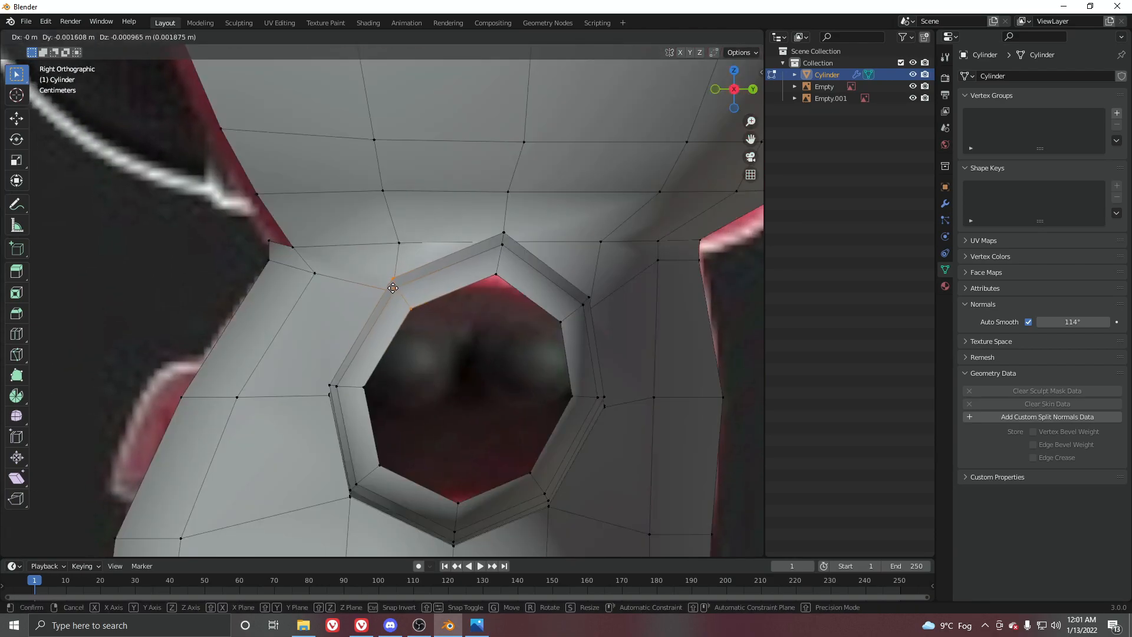
pyautogui.click(382, 291)
# In wireframe right view, move the sleeve opening's top vertices by about -0.008 m in Y and -0.004 m in Z.
pyautogui.press('z')
pyautogui.click(472, 269)
pyautogui.moveTo(472, 226); pyautogui.dragTo(533, 302)
pyautogui.moveTo(430, 248); pyautogui.dragTo(528, 297, button='middle')
pyautogui.scroll(4, 519, 295)
pyautogui.press('z')
pyautogui.click(404, 254)
pyautogui.press('KP_3')
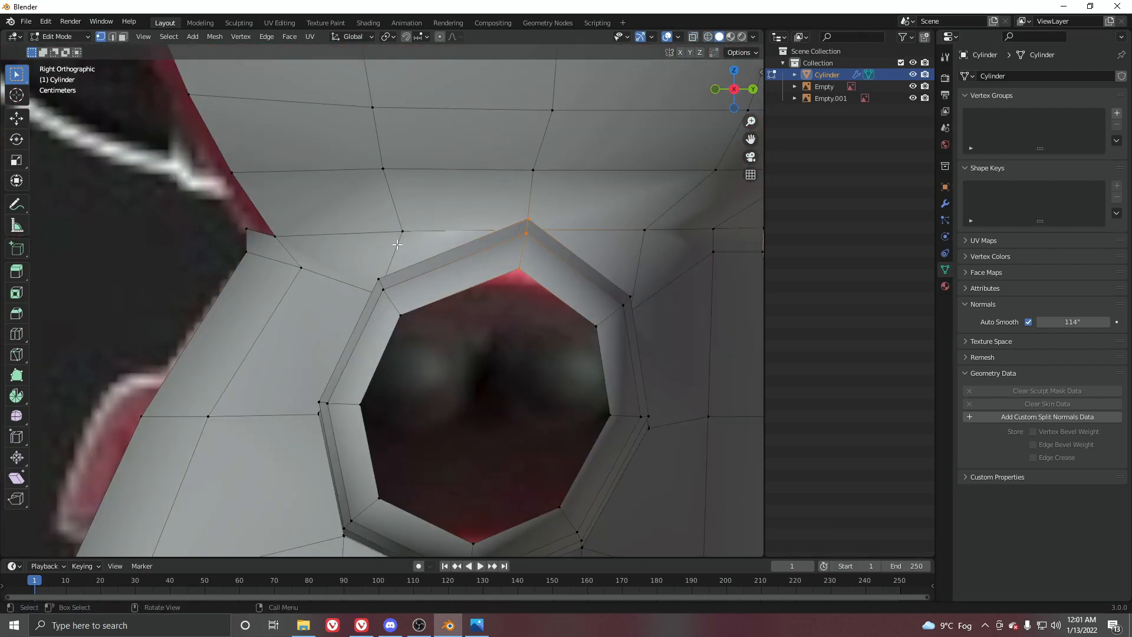
pyautogui.press('4')
pyautogui.press('g')
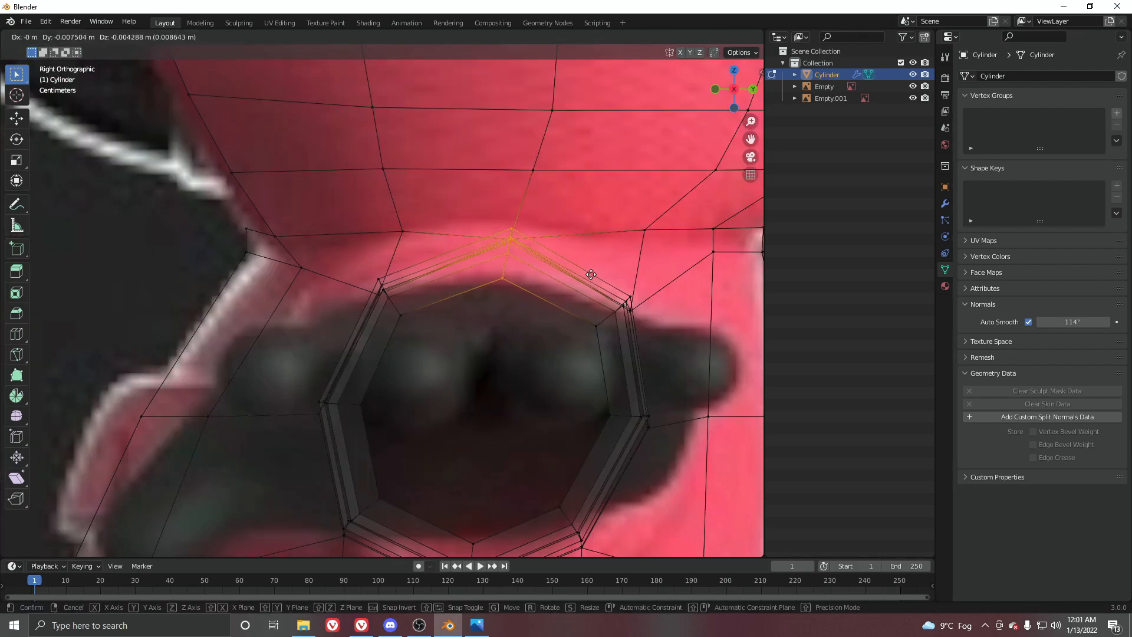
# Move the upper rear and rear vertex groups of the sleeve opening outward to even out its round shape.
pyautogui.scroll(-3, 592, 322)
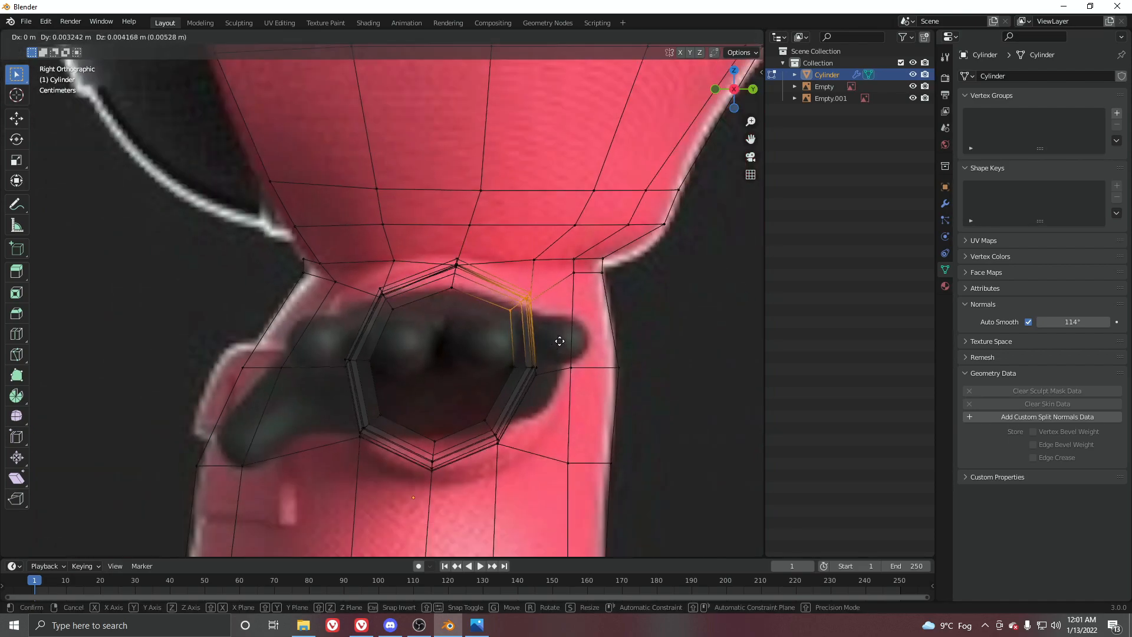
pyautogui.click(527, 327)
pyautogui.hotkey('ctrl', 'z')
pyautogui.press('g')
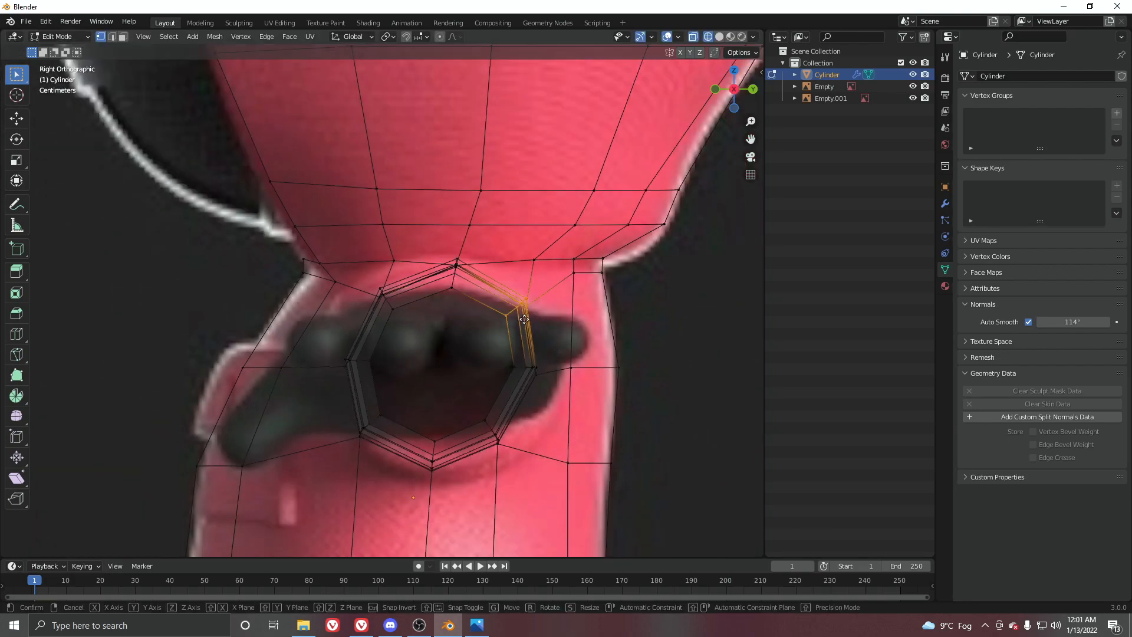
pyautogui.click(530, 316)
pyautogui.moveTo(499, 349); pyautogui.dragTo(558, 390)
pyautogui.press('g')
pyautogui.click(563, 397)
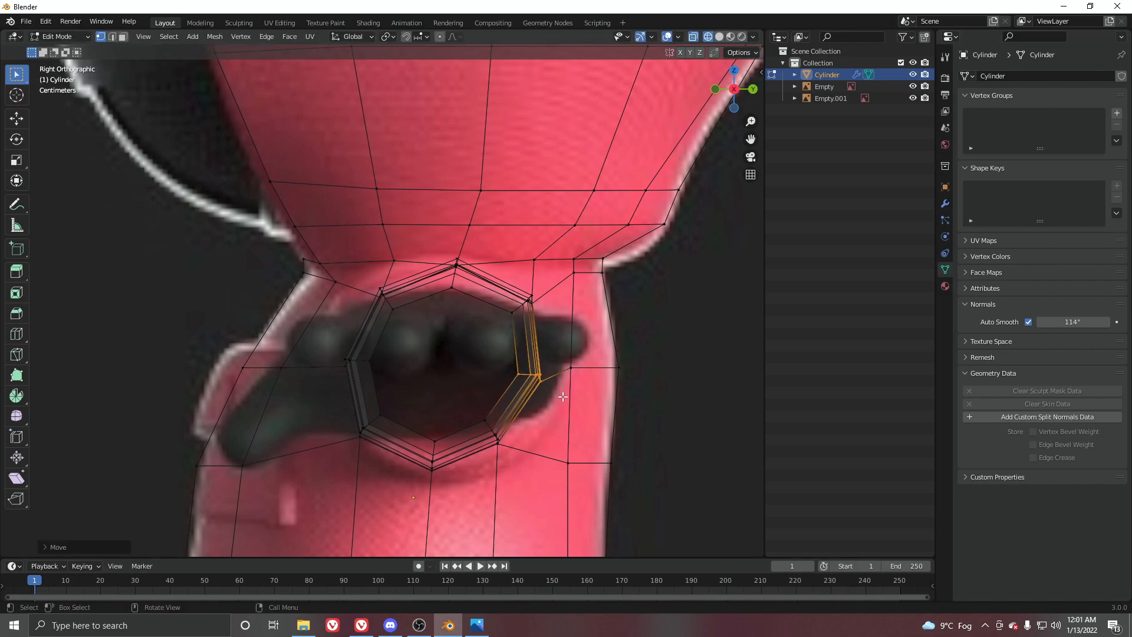
# Reposition the lower rear and lower front vertex groups of the sleeve opening to round its underside.
pyautogui.moveTo(491, 421); pyautogui.dragTo(520, 455)
pyautogui.press('g')
pyautogui.click(532, 464)
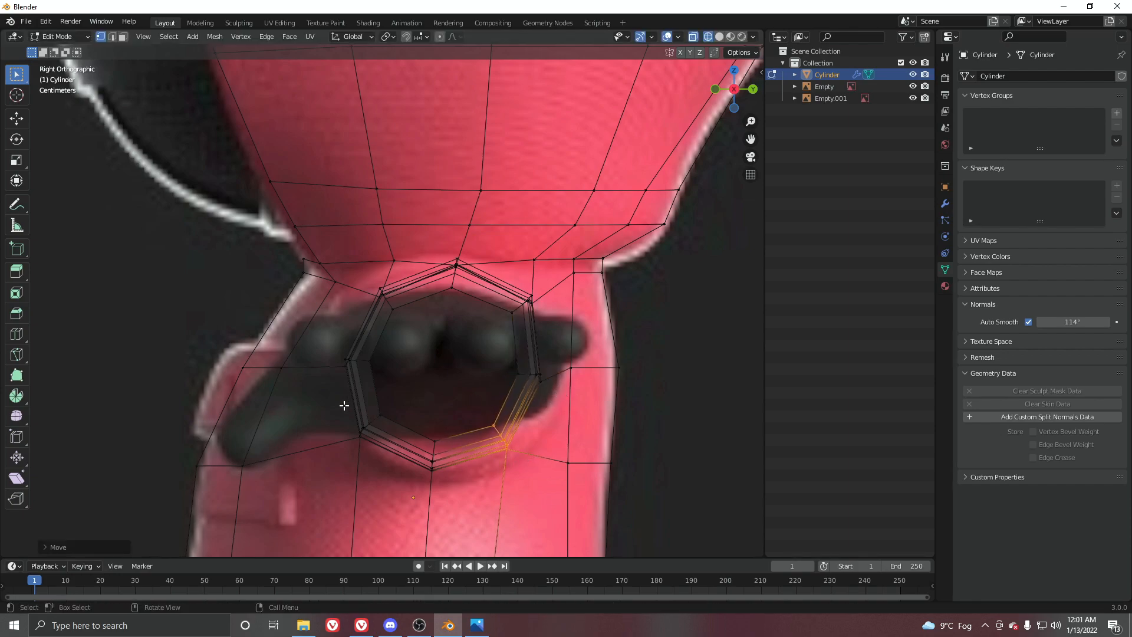
pyautogui.moveTo(349, 411); pyautogui.dragTo(394, 446)
pyautogui.press('g')
pyautogui.click(391, 448)
# Examine the character's shape and new cuffs in Object Mode from an angle and from the front against the reference.
pyautogui.hotkey('shift', 'z')
pyautogui.press('Tab')
pyautogui.scroll(-5, 388, 353)
pyautogui.moveTo(388, 349)
pyautogui.mouseDown(button='middle')
pyautogui.moveTo(512, 405)
pyautogui.moveTo(363, 283)
pyautogui.moveTo(319, 272)
pyautogui.moveTo(447, 319)
pyautogui.moveTo(447, 309)
pyautogui.mouseUp(button='middle')
pyautogui.click(512, 405)
pyautogui.scroll(-5, 427, 334)
pyautogui.scroll(4, 447, 309)
pyautogui.click(447, 309)
pyautogui.press('KP_1')
pyautogui.scroll(-2, 537, 253)
pyautogui.keyDown('shift'); pyautogui.moveTo(275, 289); pyautogui.dragTo(389, 322, button='middle'); pyautogui.keyUp('shift')
pyautogui.hotkey('shift', 'z')
pyautogui.scroll(4, 492, 239)
pyautogui.keyDown('shift'); pyautogui.moveTo(474, 252); pyautogui.dragTo(490, 324, button='middle'); pyautogui.keyUp('shift')
pyautogui.hotkey('shift', 'z')
# Extrude the hood opening's lower front edge at the neckline into a strip running upward and inward along Y.
pyautogui.hotkey('ctrl', 'Tab')
pyautogui.click(524, 303)
pyautogui.click(535, 339)
pyautogui.moveTo(490, 324); pyautogui.dragTo(305, 290, button='middle')
pyautogui.moveTo(531, 289)
pyautogui.mouseDown(button='middle')
pyautogui.moveTo(392, 298)
pyautogui.moveTo(400, 273)
pyautogui.moveTo(470, 272)
pyautogui.moveTo(470, 296)
pyautogui.moveTo(444, 298)
pyautogui.moveTo(437, 259)
pyautogui.moveTo(531, 298)
pyautogui.moveTo(493, 303)
pyautogui.moveTo(497, 291)
pyautogui.moveTo(419, 244)
pyautogui.mouseUp(button='middle')
pyautogui.press('g')
pyautogui.press('z')
pyautogui.click(443, 262)
pyautogui.press('e')
pyautogui.press('y')
pyautogui.click(449, 291)
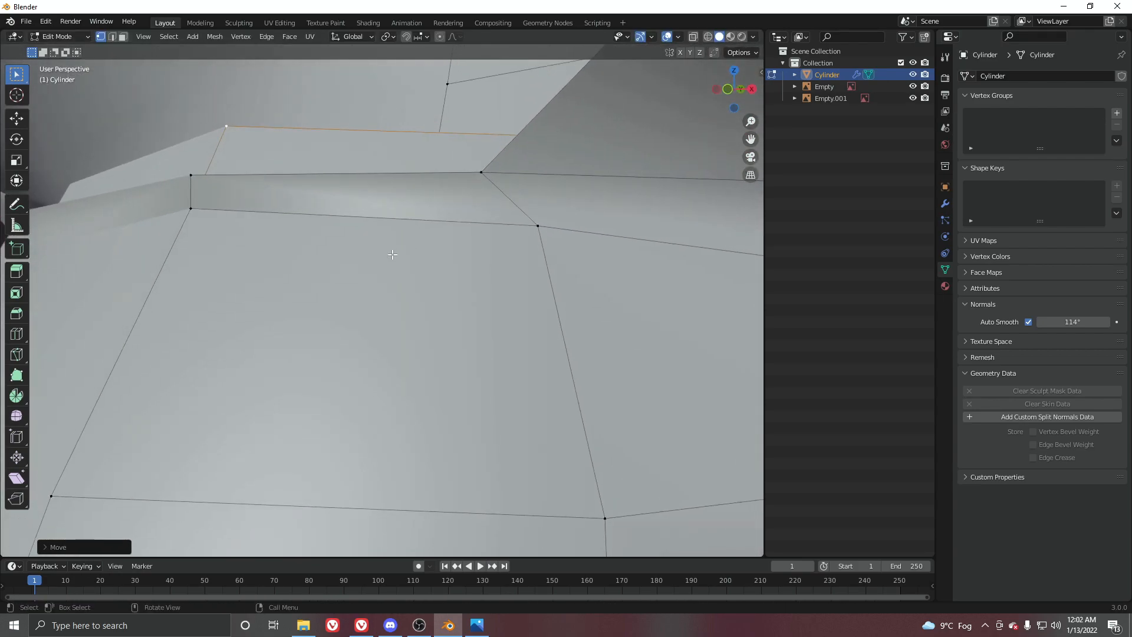
# In front view, move the neckline strip's outer vertex about 0.025 m in X and 0.006 m in Z, towards the hood's rim.
pyautogui.press('KP_1')
pyautogui.press('z')
pyautogui.click(106, 52)
pyautogui.keyDown('shift'); pyautogui.moveTo(451, 204); pyautogui.dragTo(468, 254, button='middle'); pyautogui.keyUp('shift')
pyautogui.press('z')
pyautogui.click(540, 248)
pyautogui.scroll(-4, 520, 214)
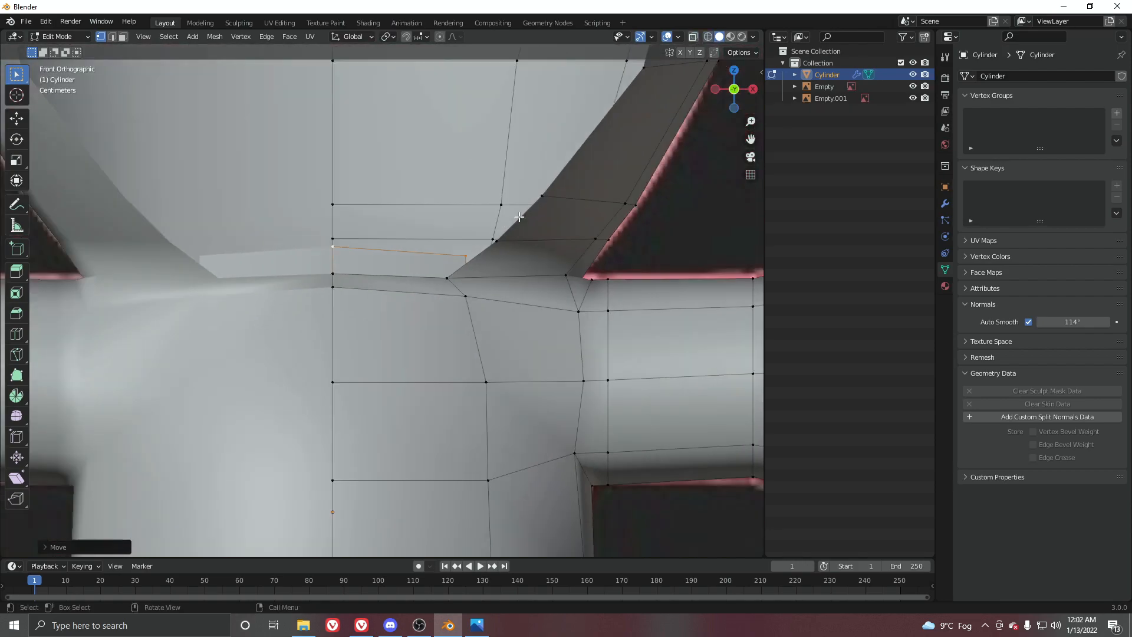
pyautogui.press('g')
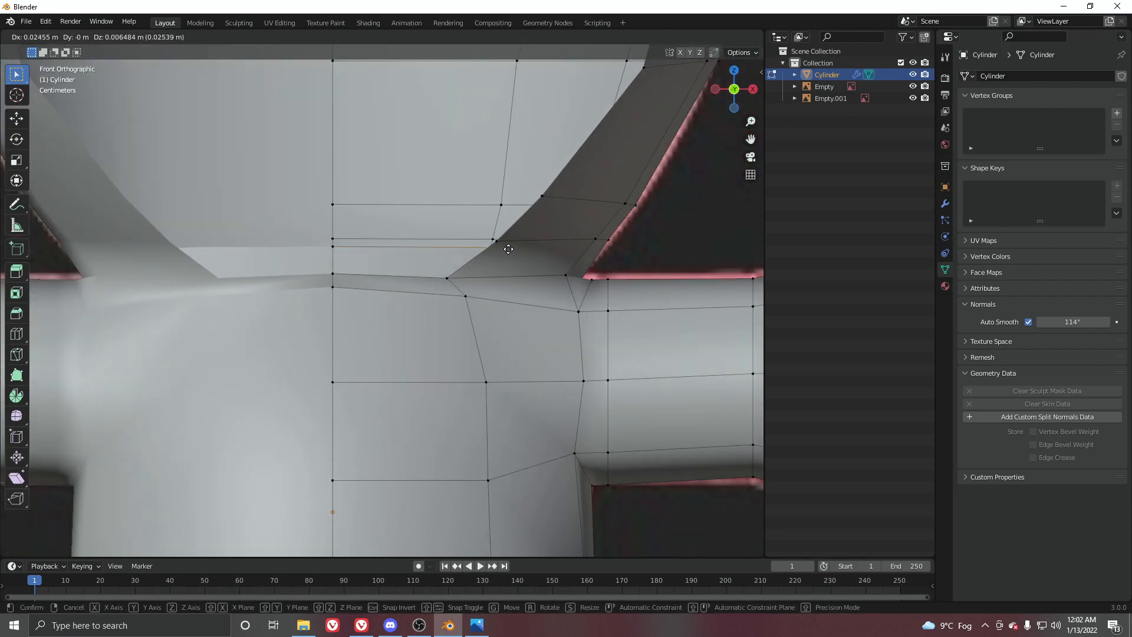
pyautogui.click(508, 249)
# Compare the neckline strip with the reference and fine-tune its outer vertex's height along Z.
pyautogui.press('z')
pyautogui.moveTo(348, 252)
pyautogui.keyDown('shift'); pyautogui.mouseDown(button='middle')
pyautogui.moveTo(411, 276)
pyautogui.moveTo(569, 292)
pyautogui.moveTo(471, 291)
pyautogui.mouseUp(button='middle'); pyautogui.keyUp('shift')
pyautogui.press('z')
pyautogui.click(396, 272)
pyautogui.press('g')
pyautogui.press('z')
pyautogui.click(396, 279)
# Examine the neckline strip inside the hood opening from several angles in Object Mode and Edit Mode.
pyautogui.hotkey('ctrl', 'Tab')
pyautogui.click(240, 283)
pyautogui.scroll(-4, 466, 273)
pyautogui.scroll(6, 470, 291)
pyautogui.press('Tab')
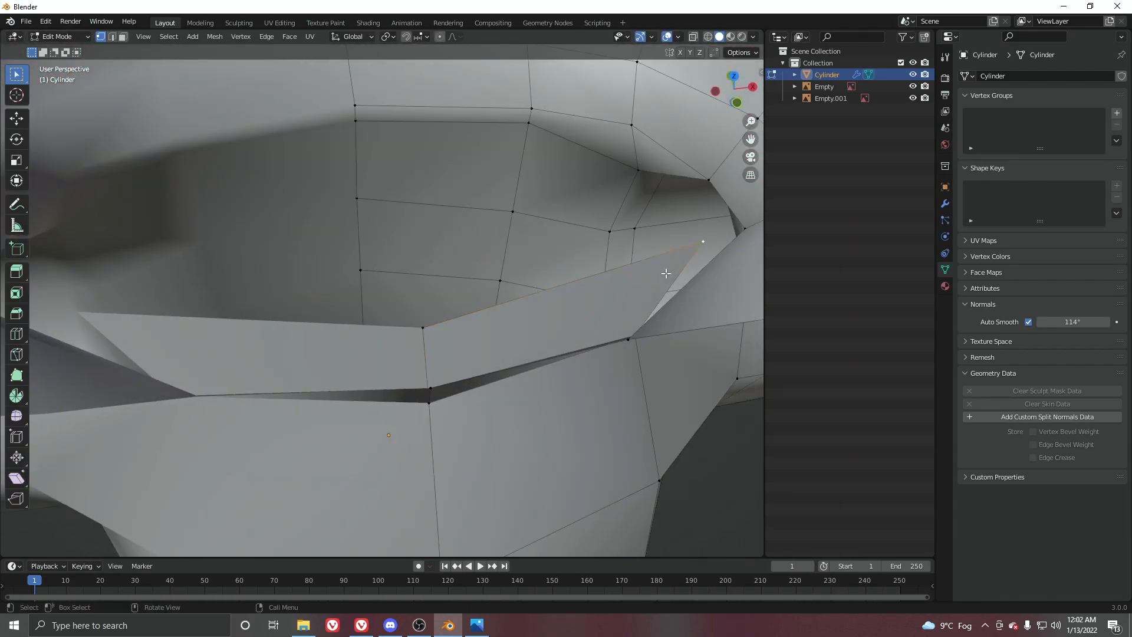
pyautogui.scroll(-7, 668, 272)
pyautogui.moveTo(668, 272); pyautogui.dragTo(571, 215, button='middle')
pyautogui.press('Tab')
pyautogui.moveTo(404, 243); pyautogui.dragTo(374, 291, button='middle')
pyautogui.scroll(2, 374, 290)
pyautogui.hotkey('ctrl', 'Tab')
pyautogui.click(497, 289)
pyautogui.scroll(3, 466, 292)
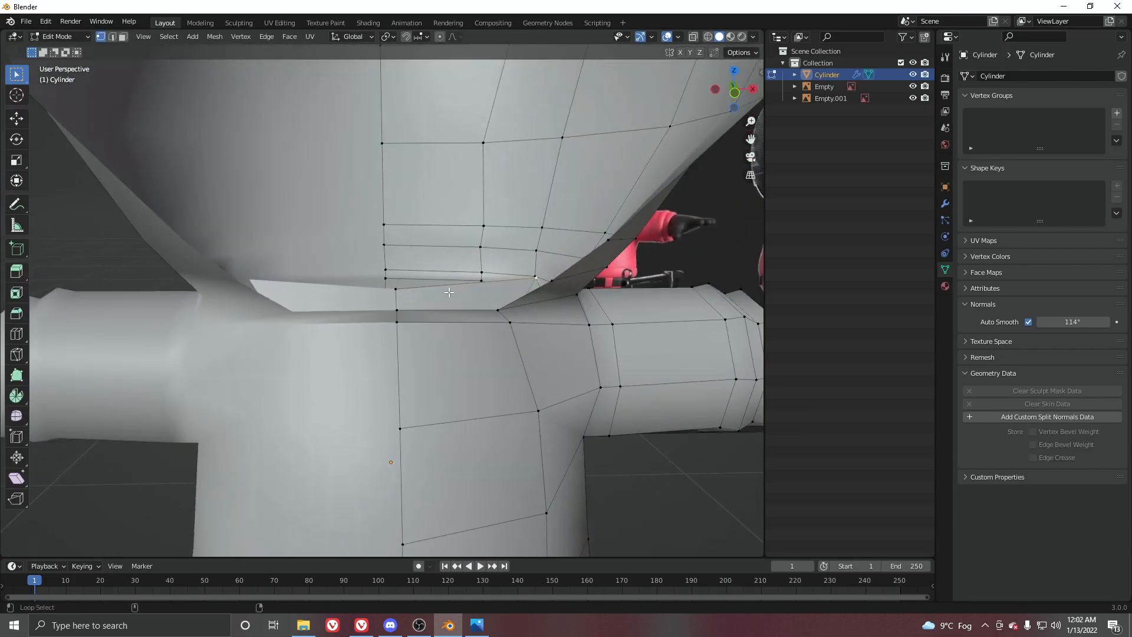
# Select the neckline strip's inner edge loop below the face opening and adjust its height along Z.
pyautogui.keyDown('alt'); pyautogui.click(449, 293); pyautogui.keyUp('alt')
pyautogui.scroll(1, 450, 292)
pyautogui.press('g')
pyautogui.moveTo(450, 292); pyautogui.dragTo(453, 226, button='middle')
pyautogui.press('z')
pyautogui.click(488, 292)
# Switch to Object Mode, show the whole character in front view and deselect everything.
pyautogui.hotkey('ctrl', 'Tab')
pyautogui.click(454, 291)
pyautogui.scroll(-3, 454, 289)
pyautogui.press('KP_1')
pyautogui.scroll(-6, 389, 253)
pyautogui.hotkey('alt', 'a')
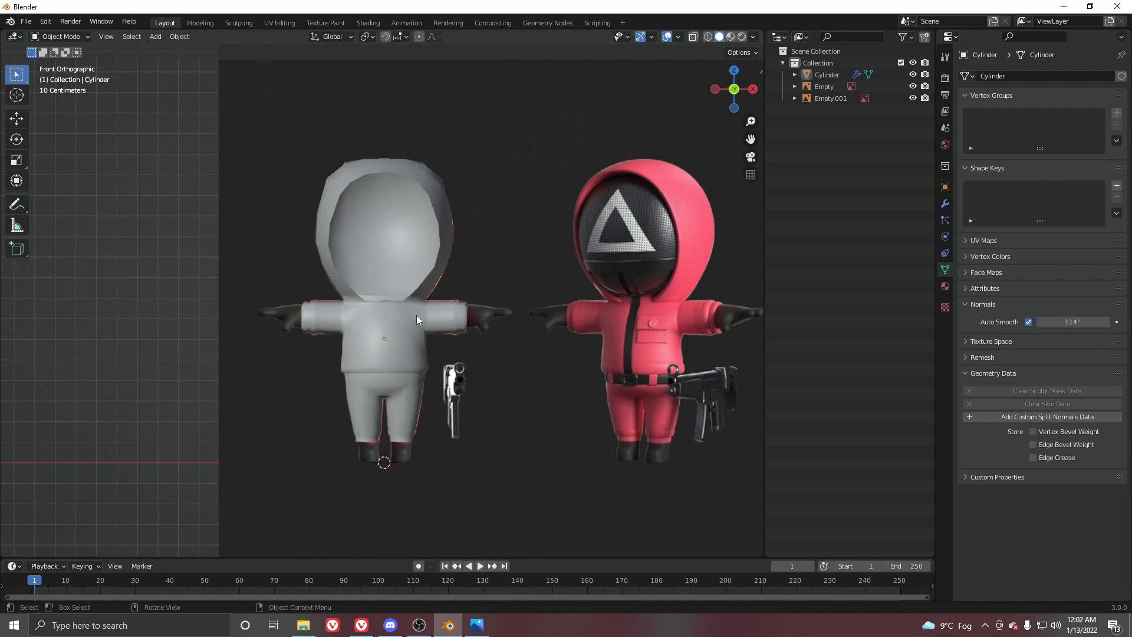
# Compare the character's hood, jacket and trousers with the front reference image.
pyautogui.scroll(4, 421, 259)
pyautogui.scroll(-4, 447, 317)
pyautogui.keyDown('shift'); pyautogui.moveTo(434, 284); pyautogui.dragTo(463, 255, button='middle'); pyautogui.keyUp('shift')
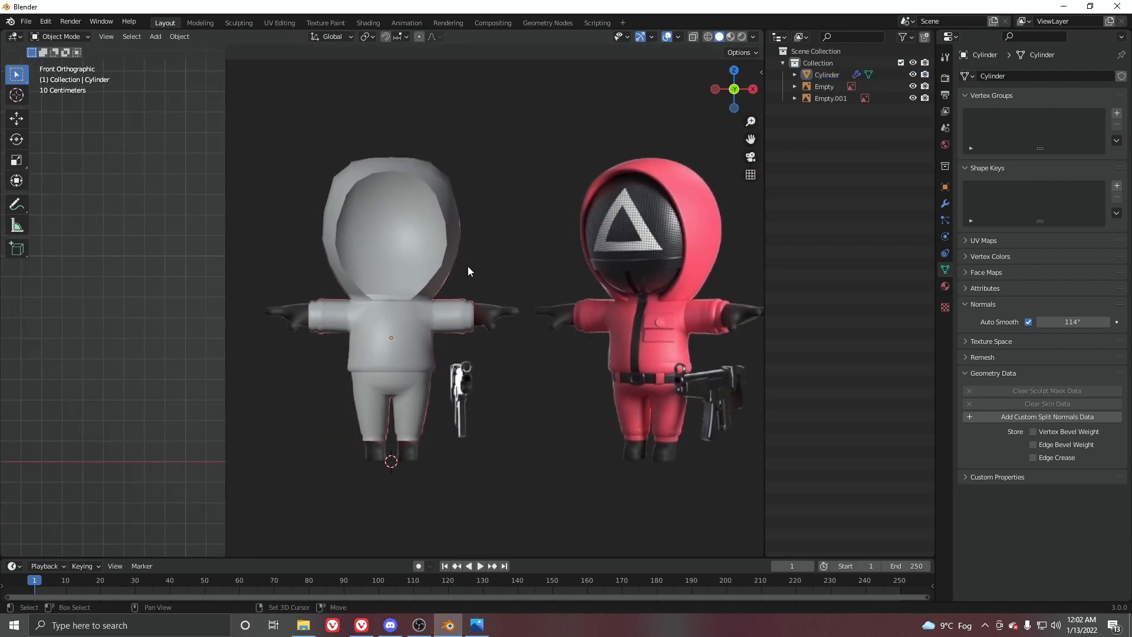
pyautogui.scroll(2, 462, 261)
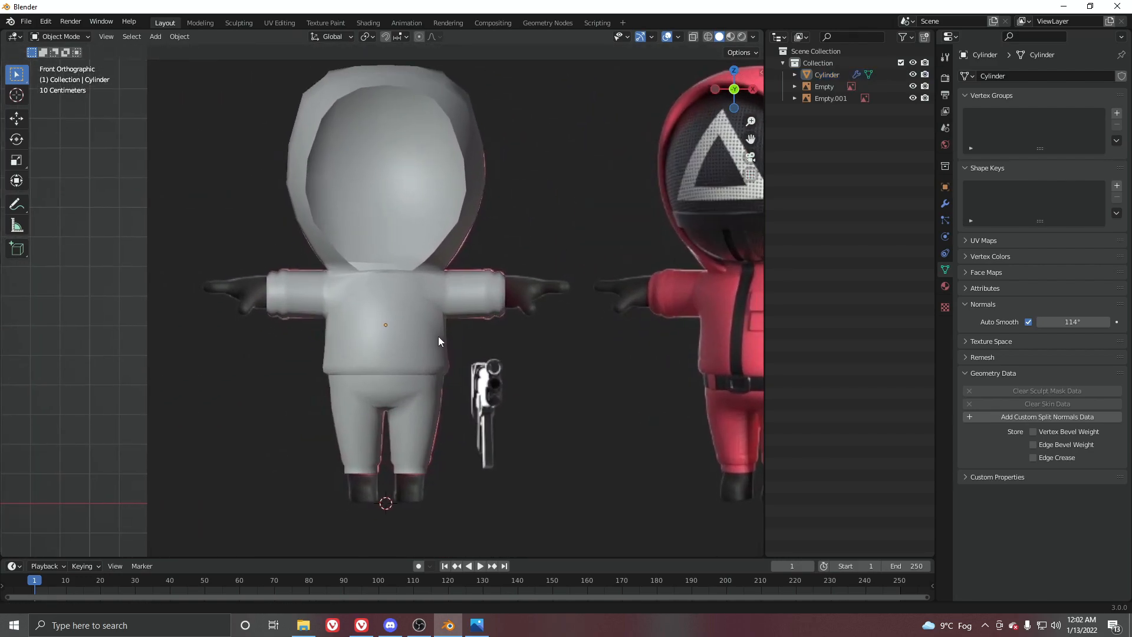
pyautogui.keyDown('shift'); pyautogui.moveTo(440, 338); pyautogui.dragTo(445, 259, button='middle'); pyautogui.keyUp('shift')
pyautogui.press('z')
pyautogui.scroll(3, 458, 354)
pyautogui.press('z')
pyautogui.press('z')
pyautogui.press('z')
pyautogui.moveTo(416, 263)
pyautogui.keyDown('shift'); pyautogui.mouseDown(button='middle')
pyautogui.moveTo(413, 308)
pyautogui.moveTo(434, 330)
pyautogui.moveTo(424, 272)
pyautogui.moveTo(389, 274)
pyautogui.moveTo(429, 271)
pyautogui.moveTo(424, 259)
pyautogui.moveTo(446, 292)
pyautogui.mouseUp(button='middle'); pyautogui.keyUp('shift')
pyautogui.scroll(-4, 430, 319)
# Turn on the wireframe overlay and examine the whole character's topology from the front and at an angle.
pyautogui.press('q')
pyautogui.click(429, 315)
pyautogui.scroll(-3, 431, 313)
pyautogui.scroll(4, 389, 274)
pyautogui.scroll(-4, 469, 249)
pyautogui.moveTo(407, 295); pyautogui.dragTo(442, 253, button='middle')
pyautogui.scroll(4, 457, 328)
pyautogui.moveTo(419, 254); pyautogui.dragTo(422, 345, button='middle')
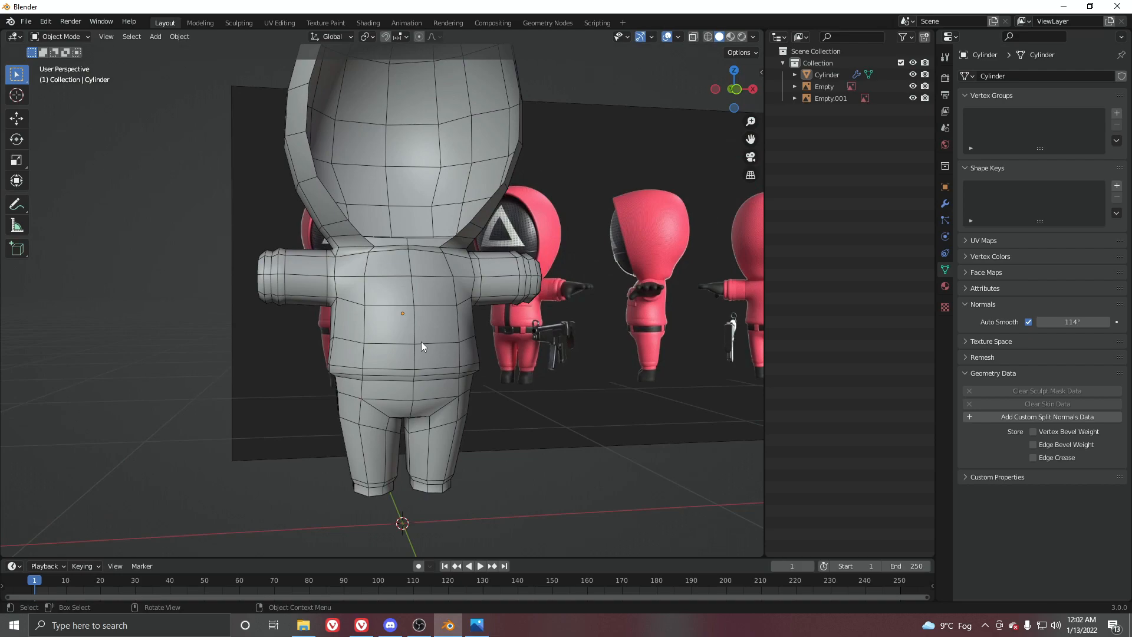